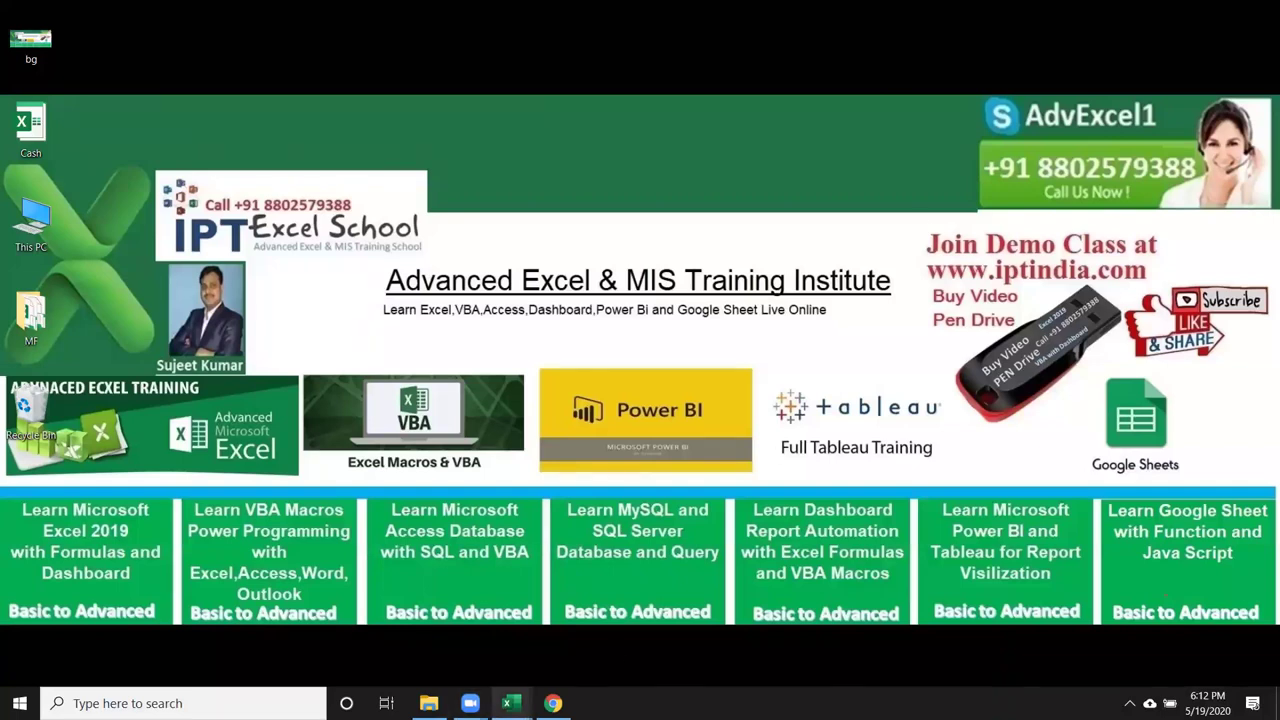
- Bring the Book1 workbook window to the front from the Excel taskbar preview
{"action": "mouse_move", "coordinate": [510, 703]}
{"action": "left_click", "coordinate": [466, 668]}
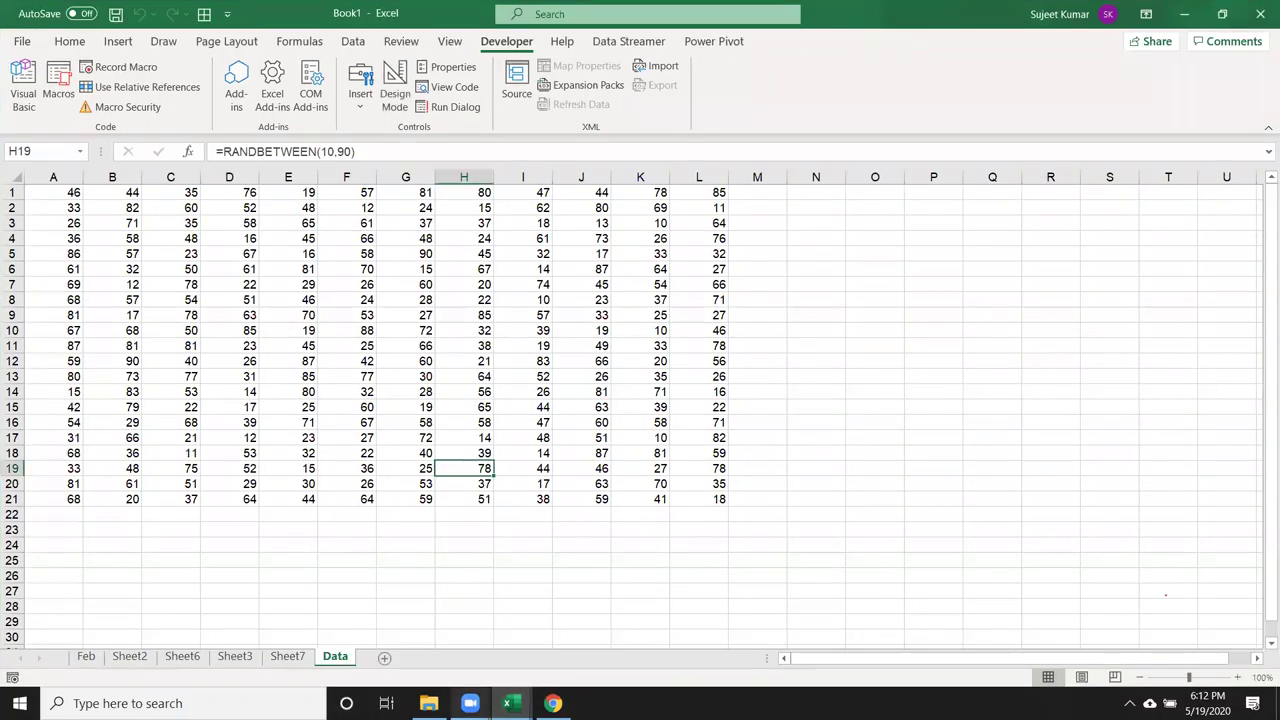
- Switch to DataP and inspect the sales data, selecting the Region and Actual Revenue values
{"action": "left_click", "coordinate": [553, 658]}
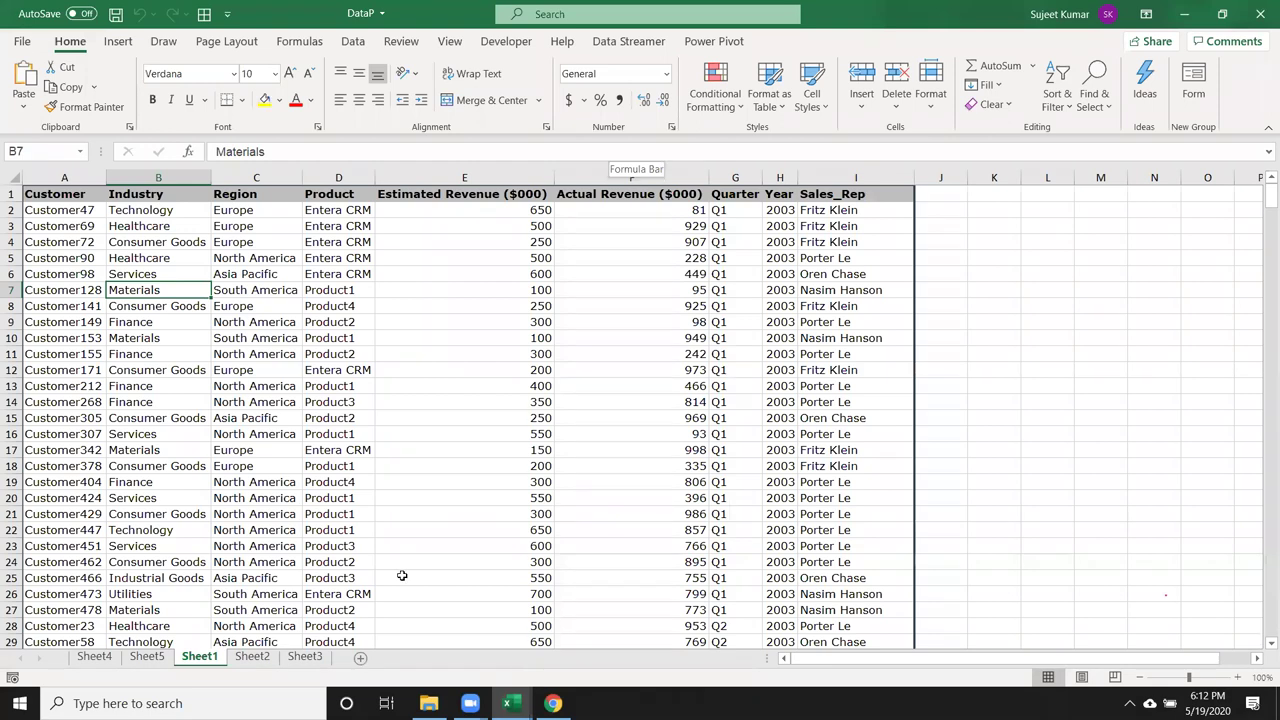
{"action": "left_click_drag", "start_coordinate": [57, 198], "coordinate": [876, 529]}
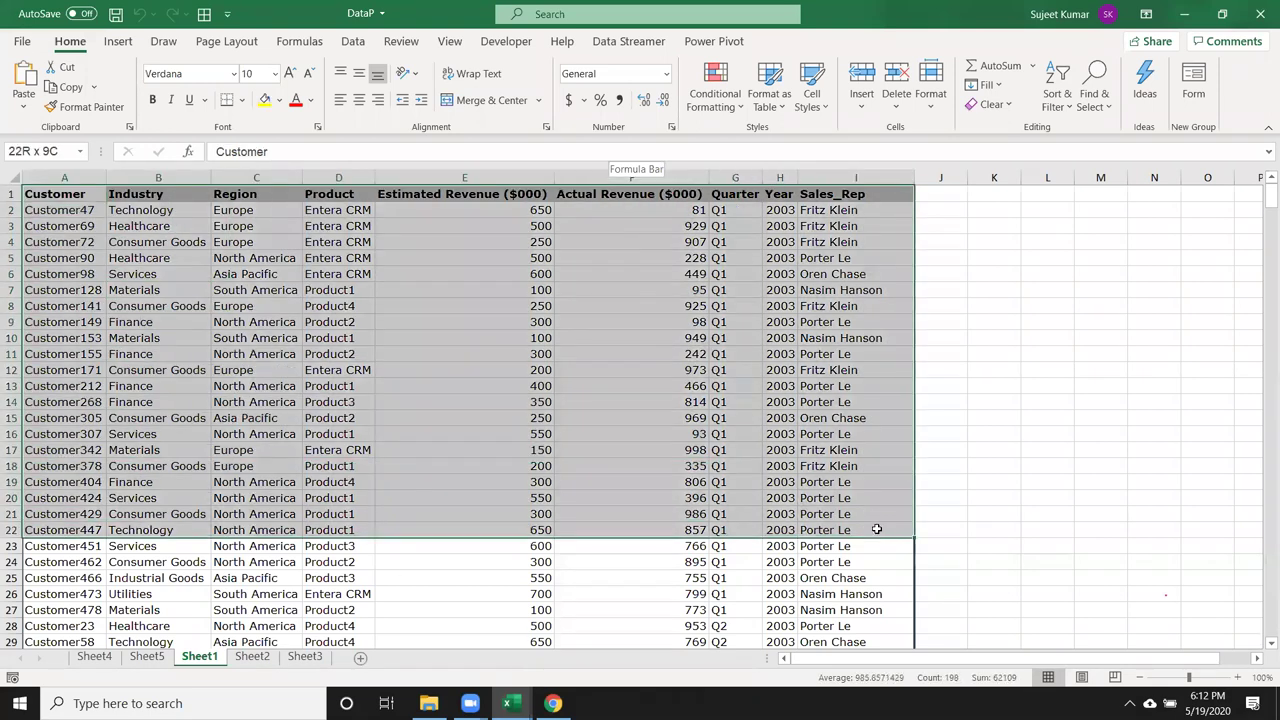
{"action": "left_click", "coordinate": [307, 417]}
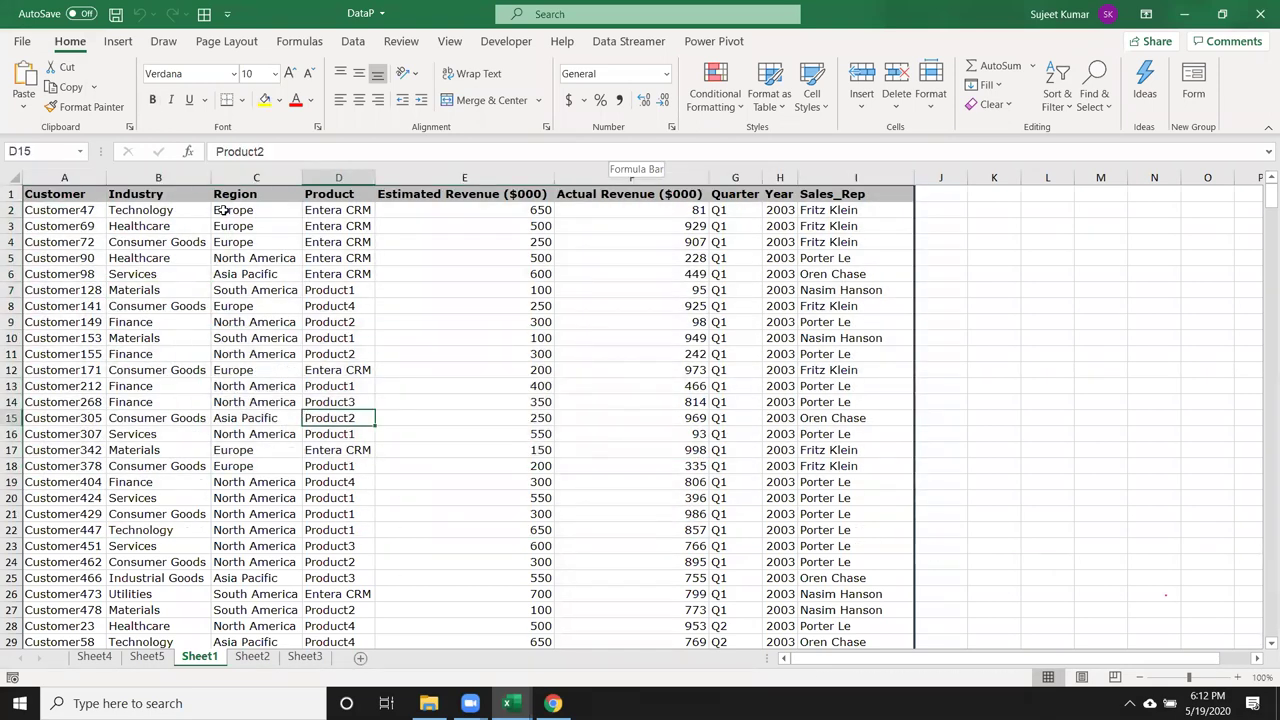
{"action": "left_click_drag", "start_coordinate": [233, 210], "coordinate": [256, 482]}
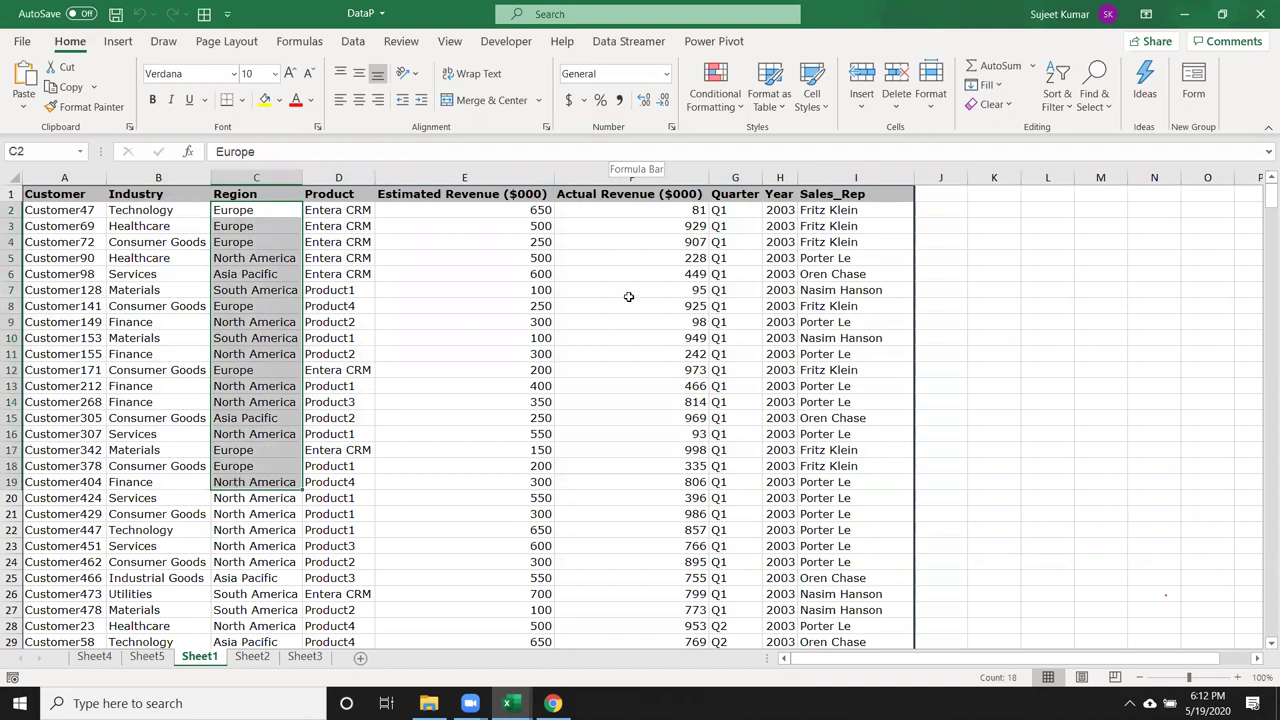
{"action": "left_click_drag", "start_coordinate": [677, 212], "coordinate": [690, 460]}
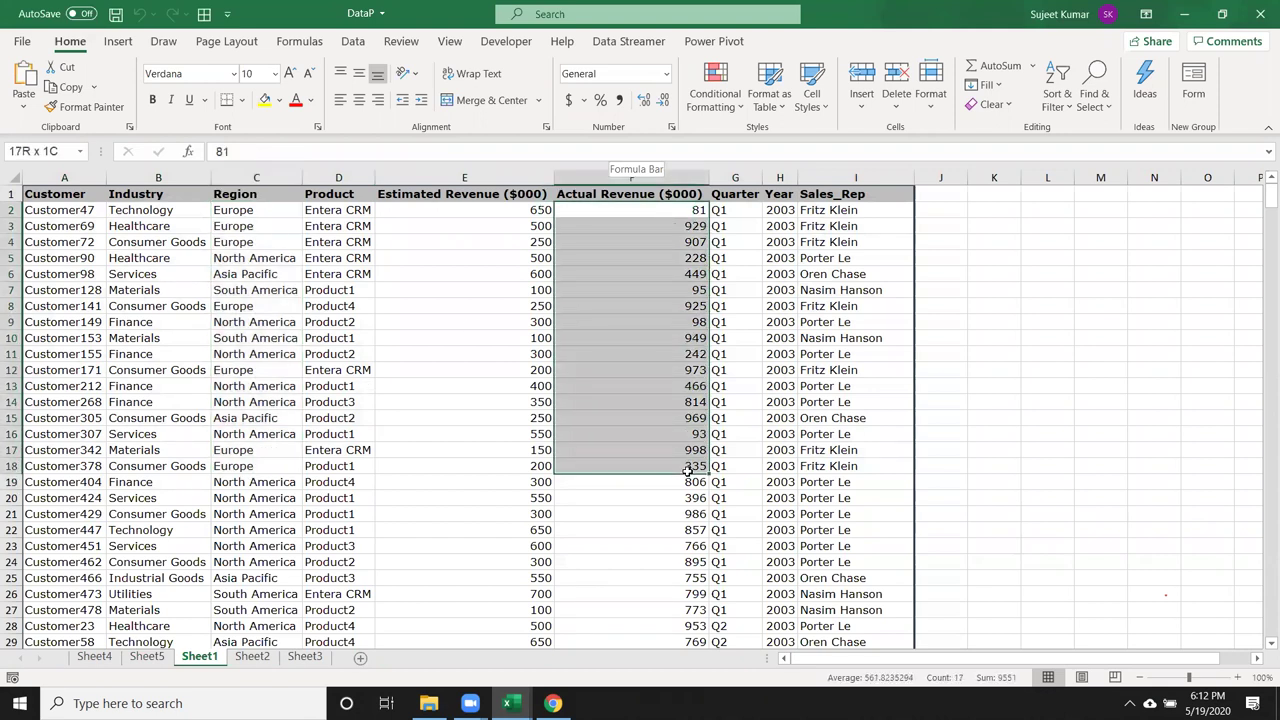
- Create a pivot table from the sales data on a new worksheet
{"action": "left_click", "coordinate": [226, 336]}
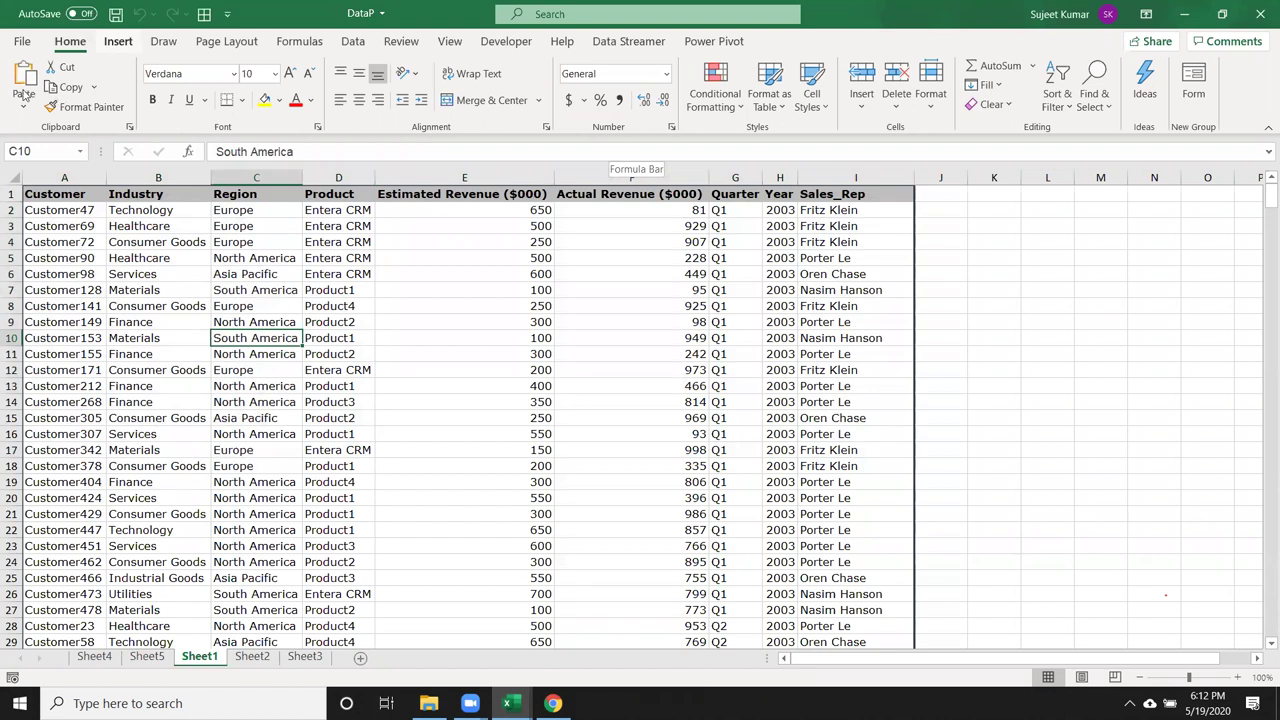
{"action": "scroll", "coordinate": [22, 93], "scroll_direction": "down", "scroll_amount": 1}
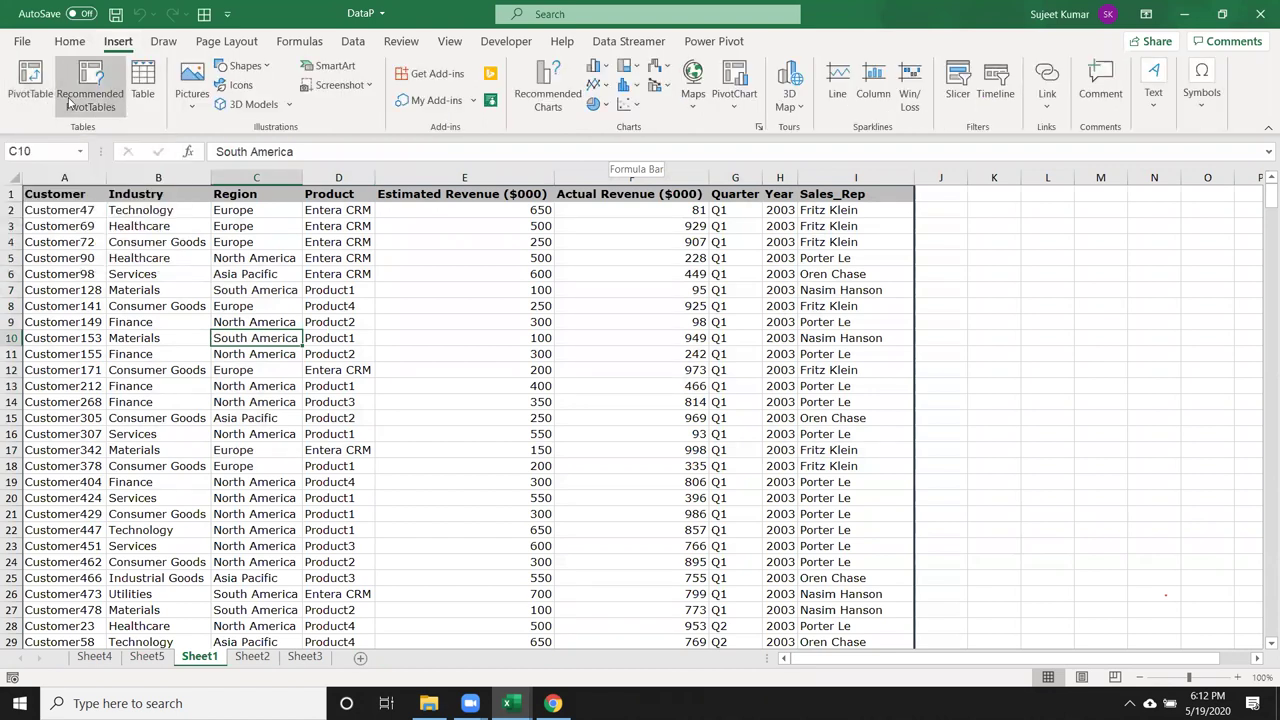
{"action": "left_click", "coordinate": [36, 95]}
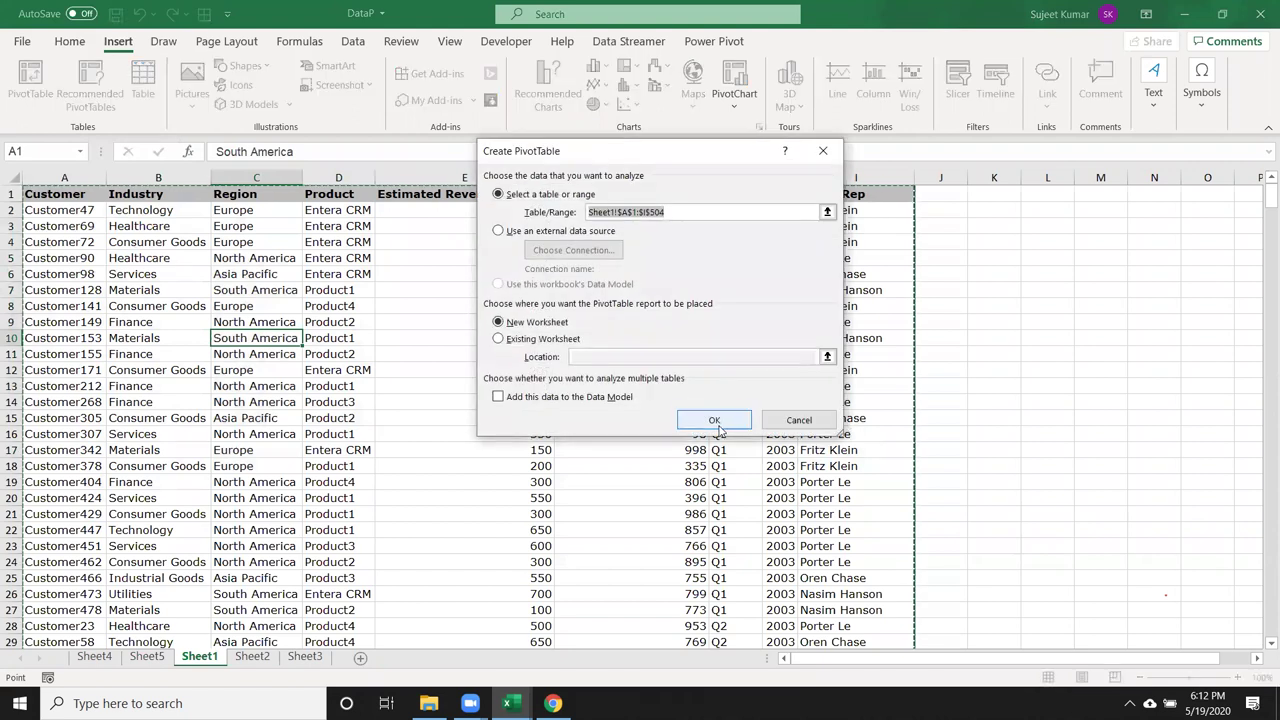
{"action": "left_click", "coordinate": [716, 422]}
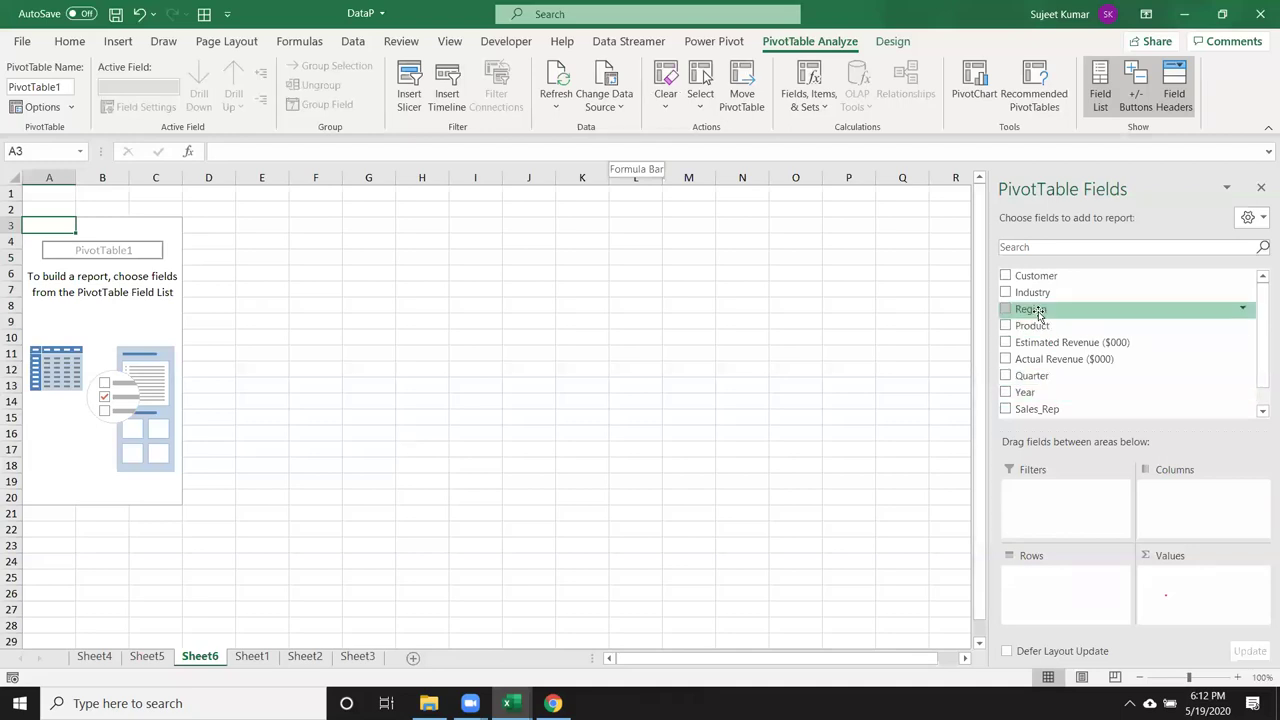
- Put Region in Rows and Sum of Actual Revenue ($000) in Values, totalling 268757
{"action": "left_click_drag", "start_coordinate": [1038, 313], "coordinate": [1063, 578]}
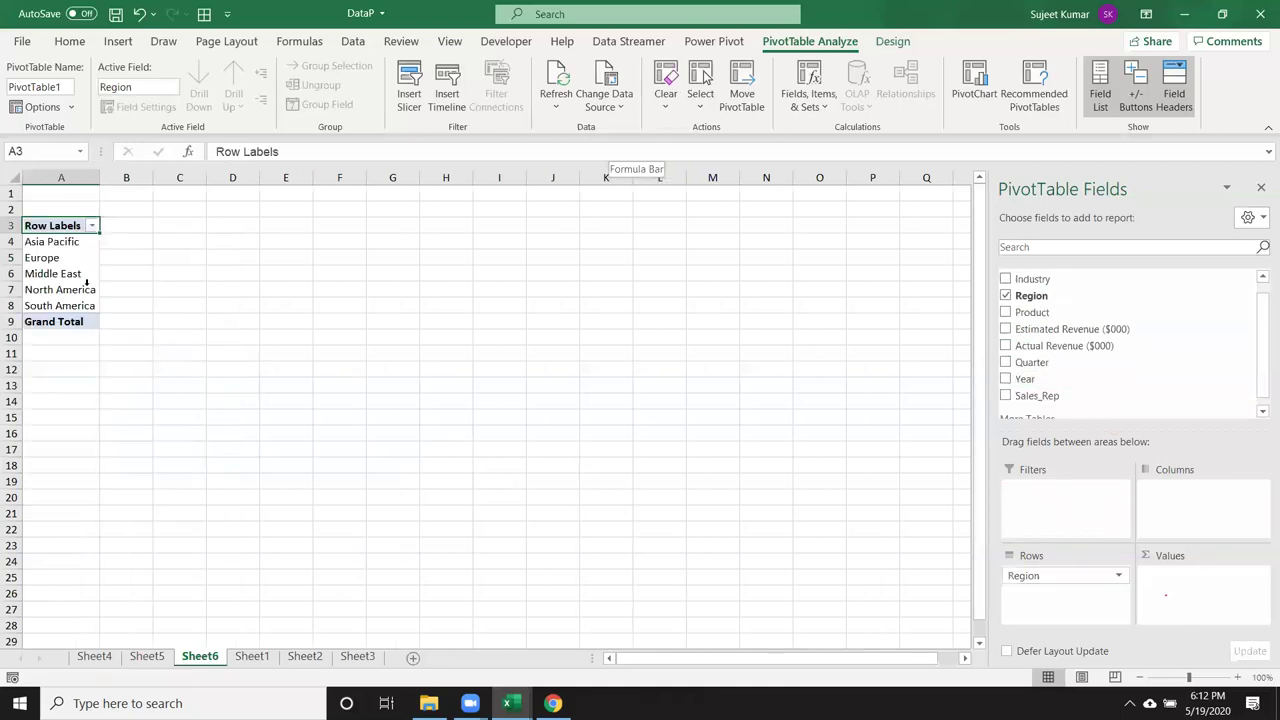
{"action": "left_click_drag", "start_coordinate": [65, 243], "coordinate": [58, 306]}
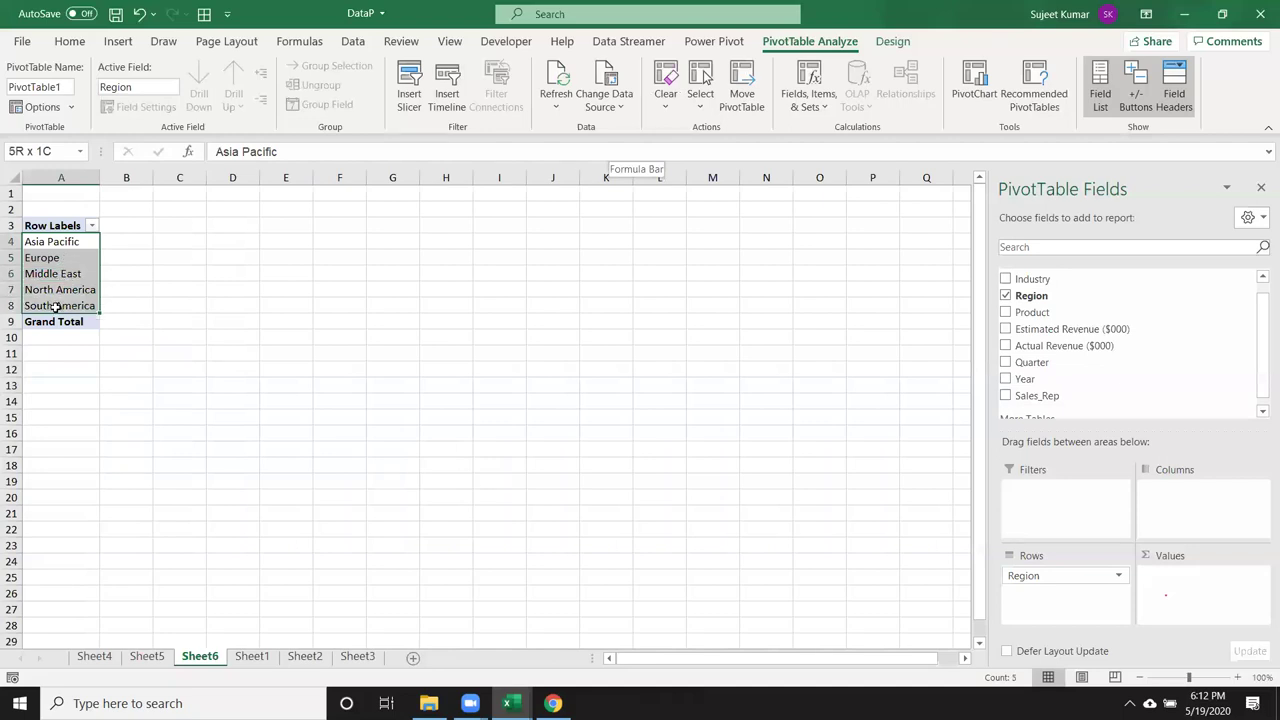
{"action": "mouse_move", "coordinate": [1040, 312]}
{"action": "left_mouse_down"}
{"action": "mouse_move", "coordinate": [1100, 383]}
{"action": "mouse_move", "coordinate": [1083, 354]}
{"action": "mouse_move", "coordinate": [1200, 586]}
{"action": "left_mouse_up"}
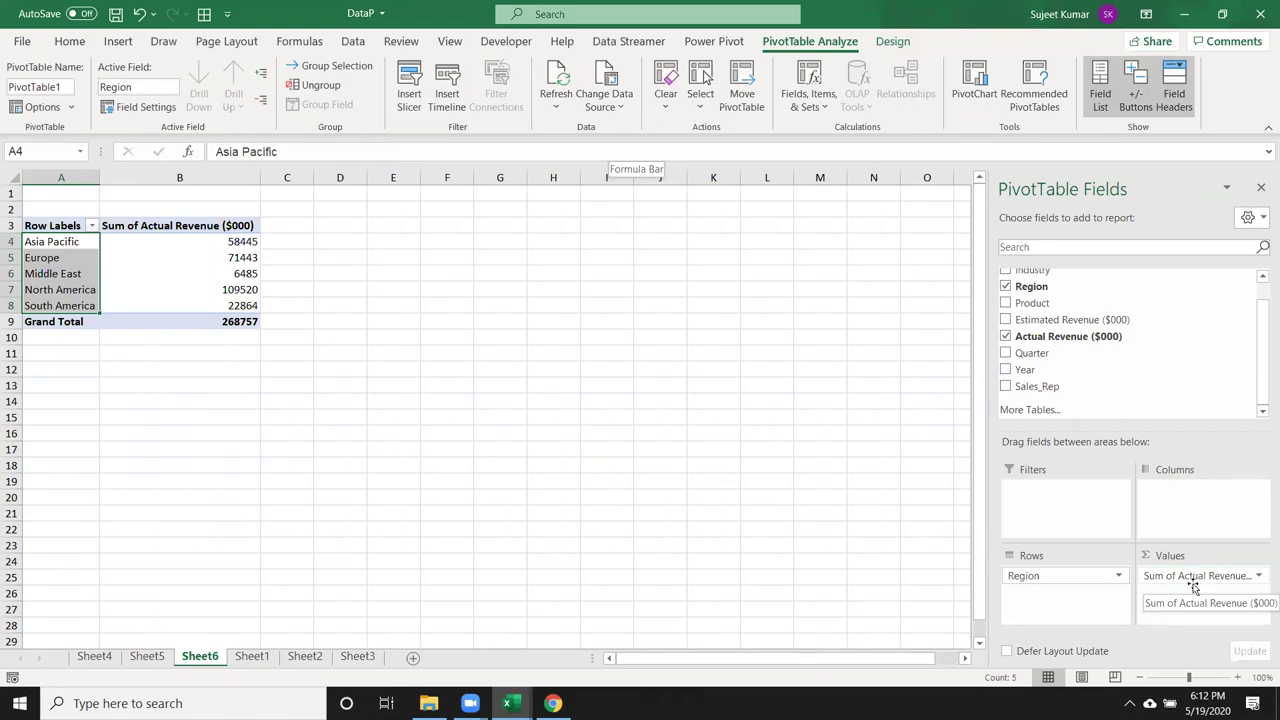
{"action": "left_click", "coordinate": [160, 258]}
{"action": "left_click", "coordinate": [58, 225]}
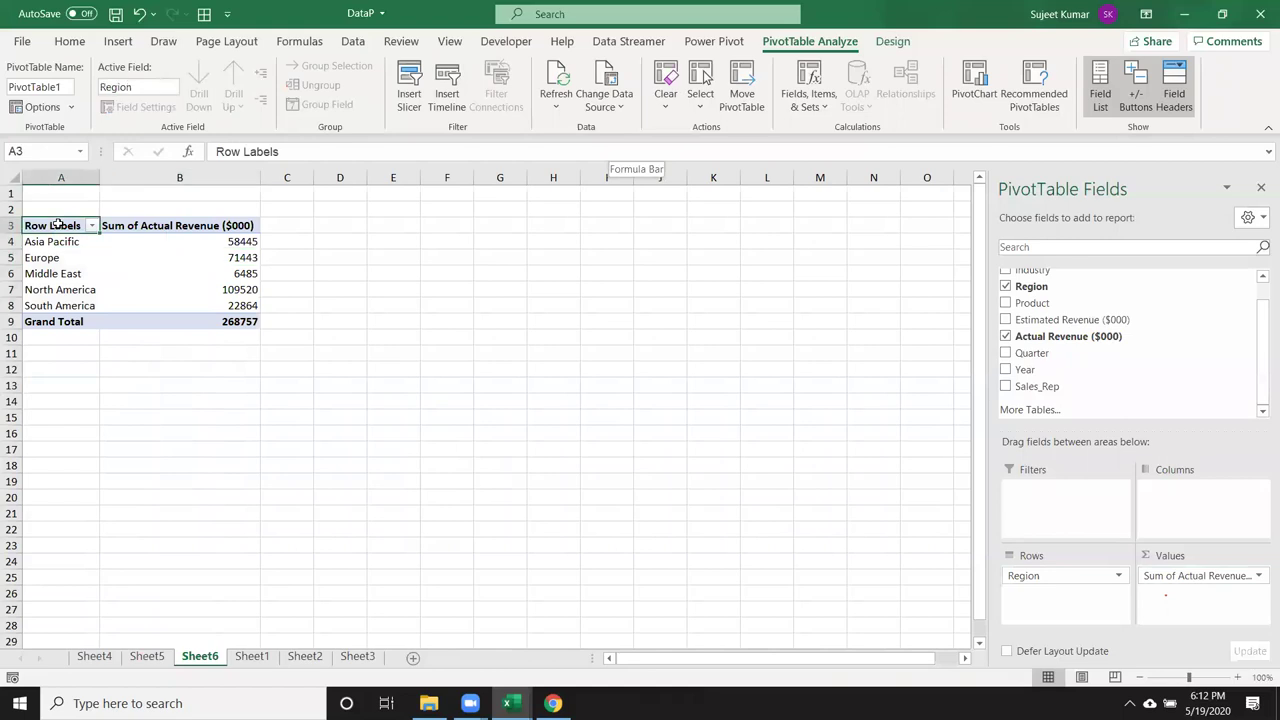
- Apply a dark-header PivotTable style to the pivot table
{"action": "left_click", "coordinate": [886, 45]}
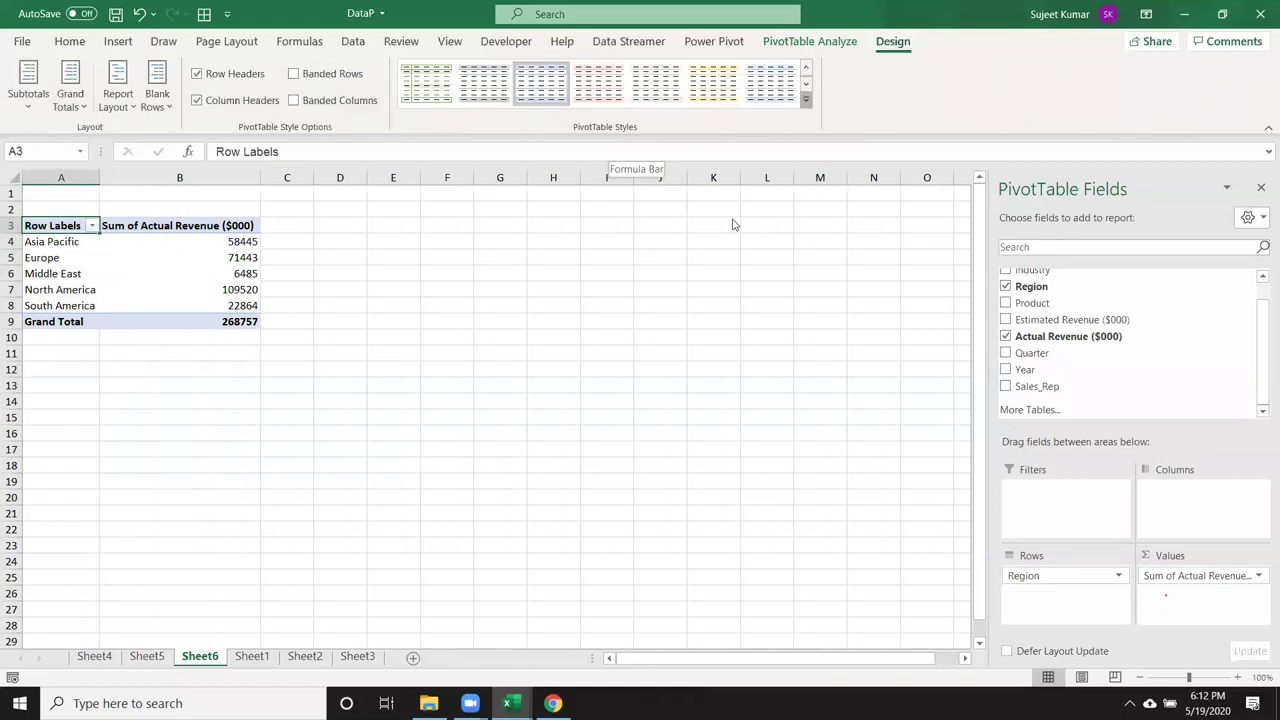
{"action": "left_click", "coordinate": [806, 99]}
{"action": "left_click", "coordinate": [483, 451]}
{"action": "left_click", "coordinate": [45, 257]}
- Rename the pivot headers to Region and Total Actual Revenue ($000)
{"action": "left_click", "coordinate": [58, 225]}
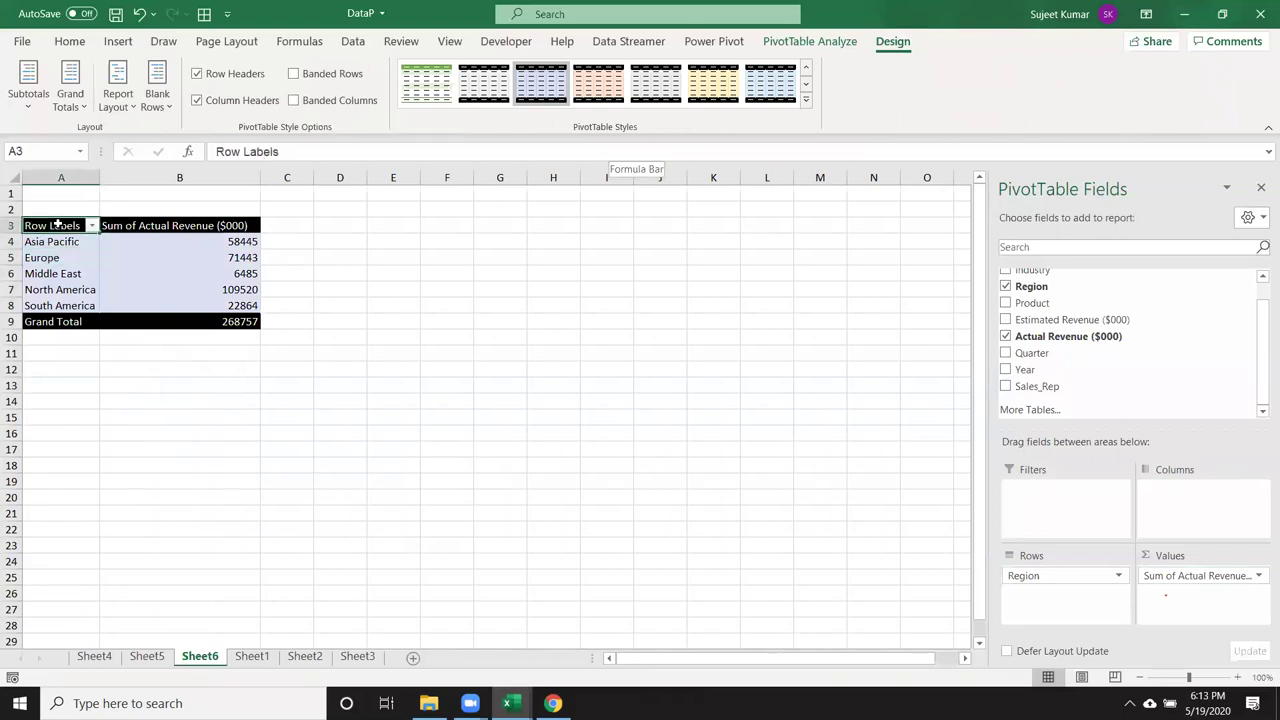
{"action": "type", "text": "Region"}
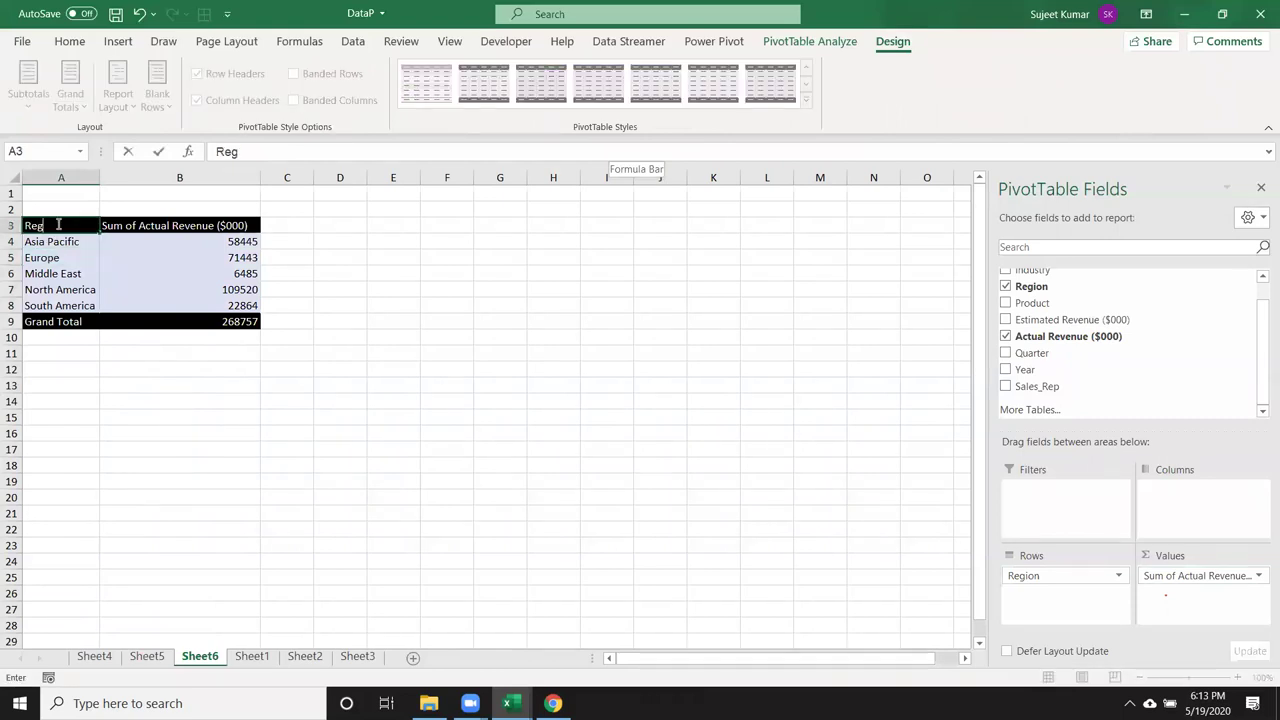
{"action": "left_click", "coordinate": [190, 225]}
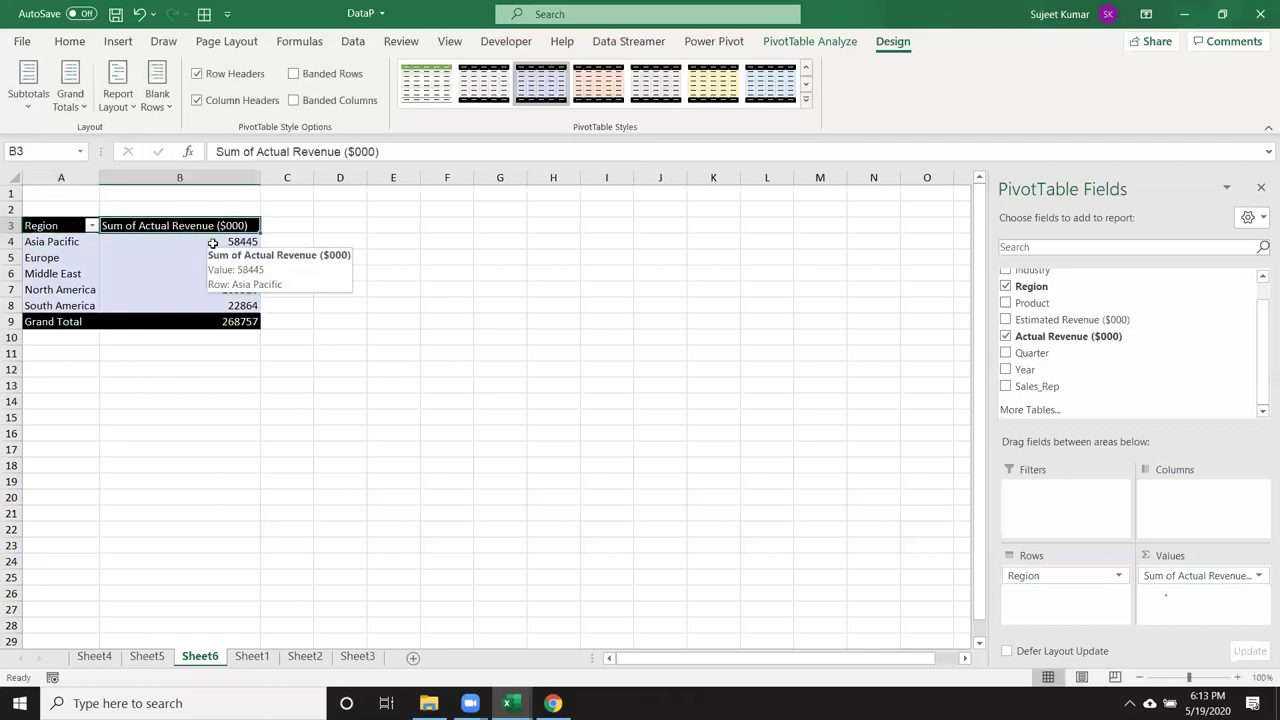
{"action": "left_click_drag", "start_coordinate": [261, 152], "coordinate": [106, 147]}
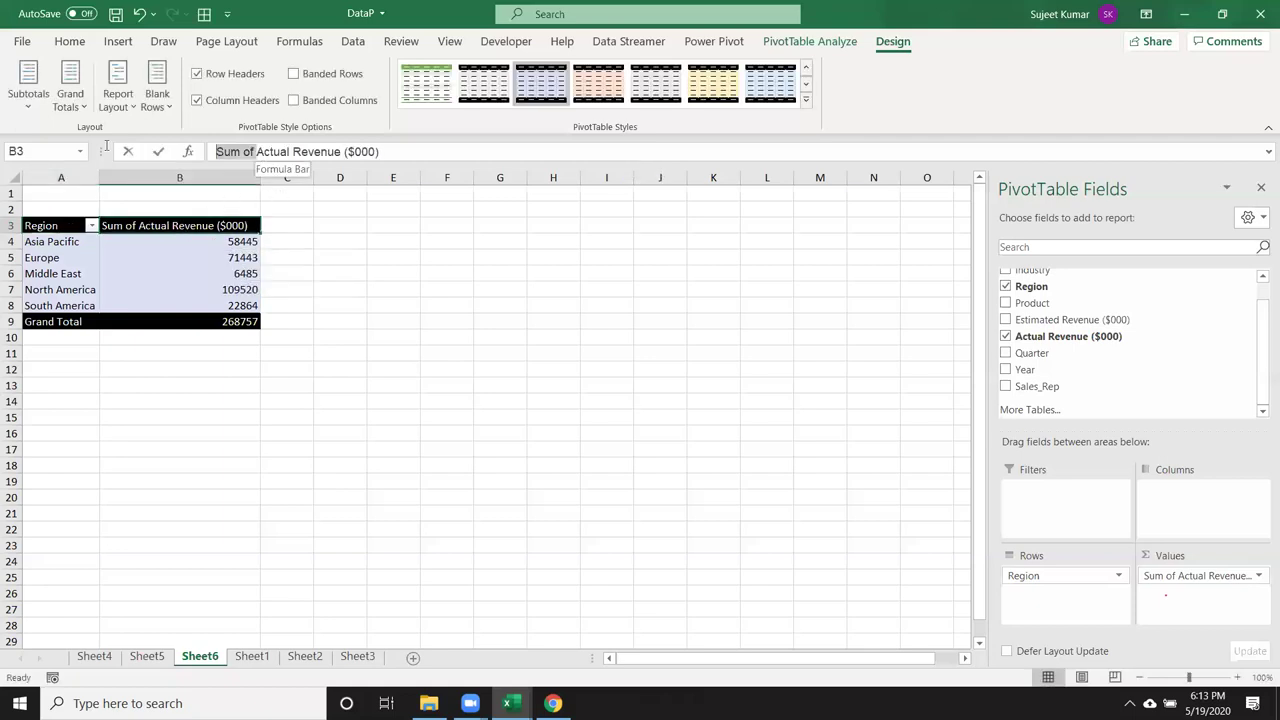
{"action": "type", "text": "Total"}
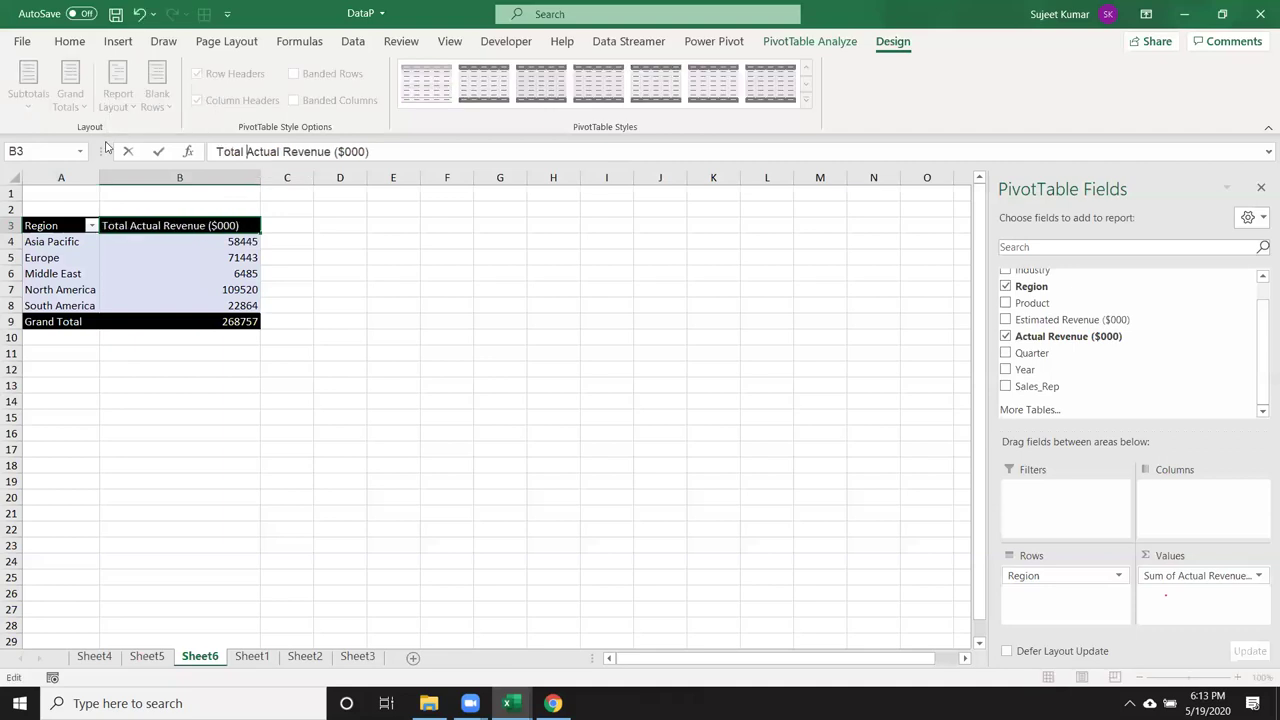
{"action": "key", "text": "Return"}
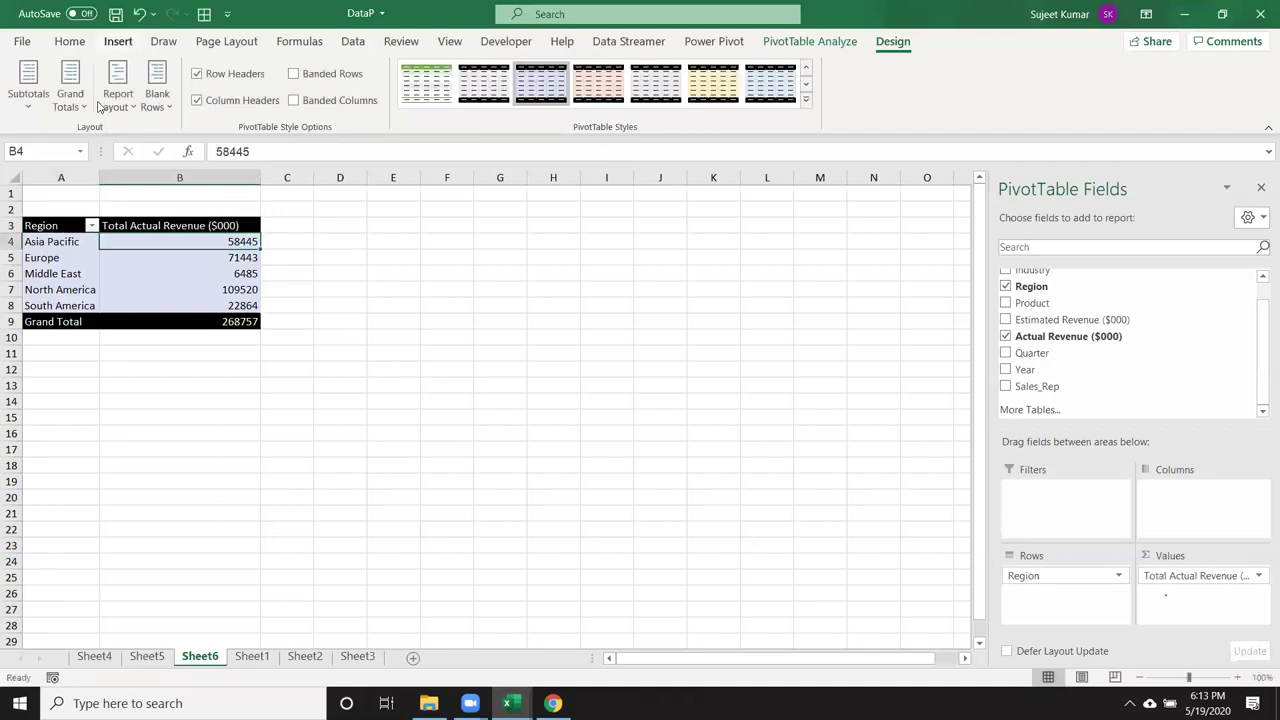
{"action": "left_click", "coordinate": [118, 41]}
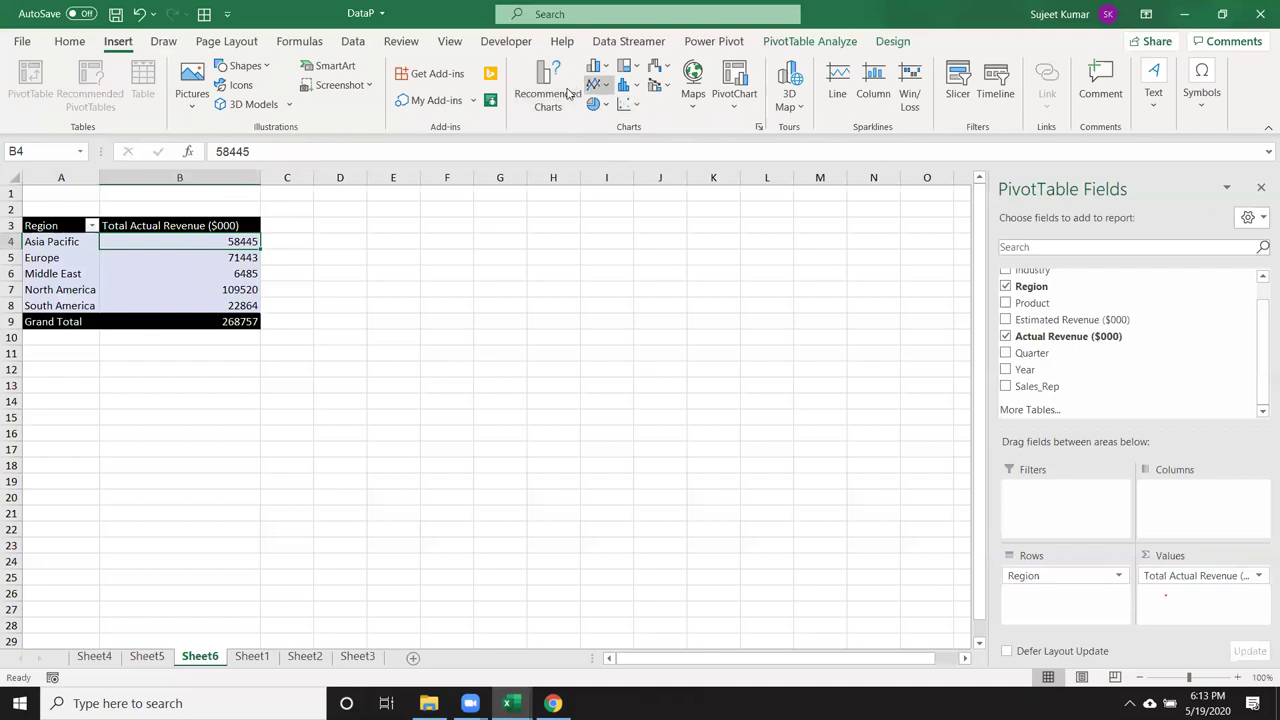
- Insert a 2-D Clustered Column PivotChart and move it up beside the pivot table
{"action": "left_click", "coordinate": [594, 66]}
{"action": "left_click", "coordinate": [609, 124]}
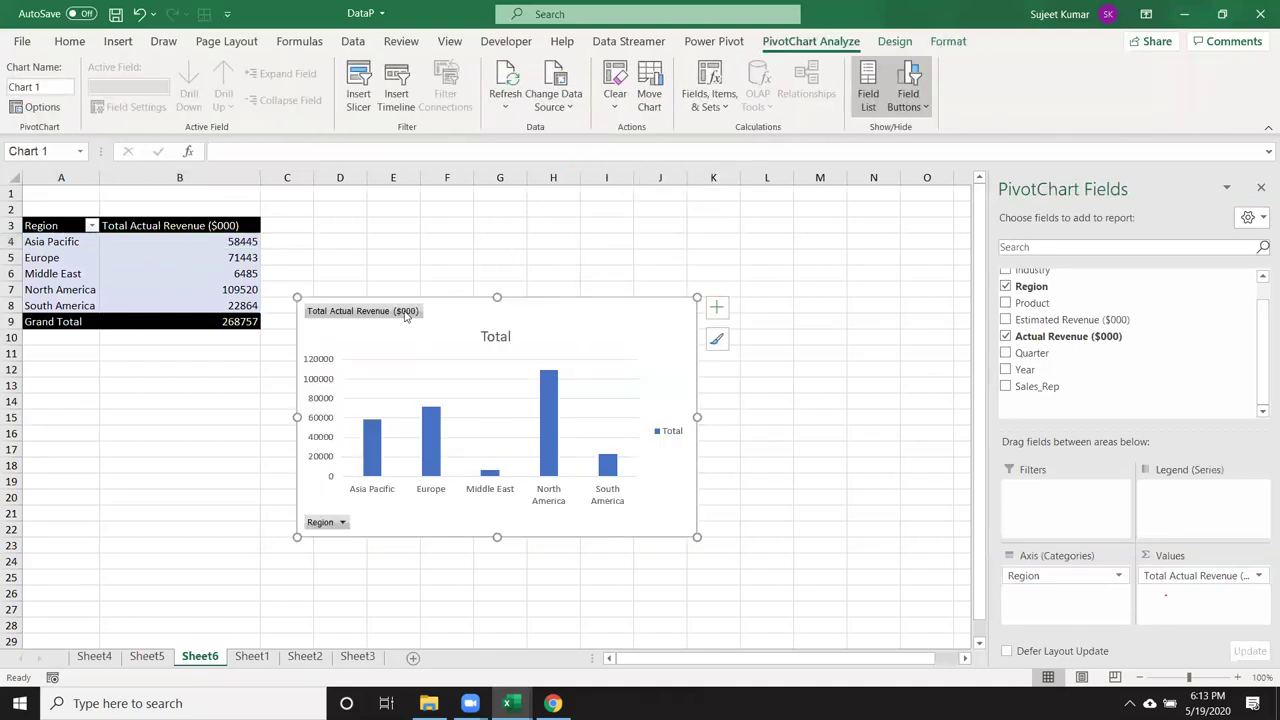
{"action": "left_click_drag", "start_coordinate": [523, 323], "coordinate": [517, 216]}
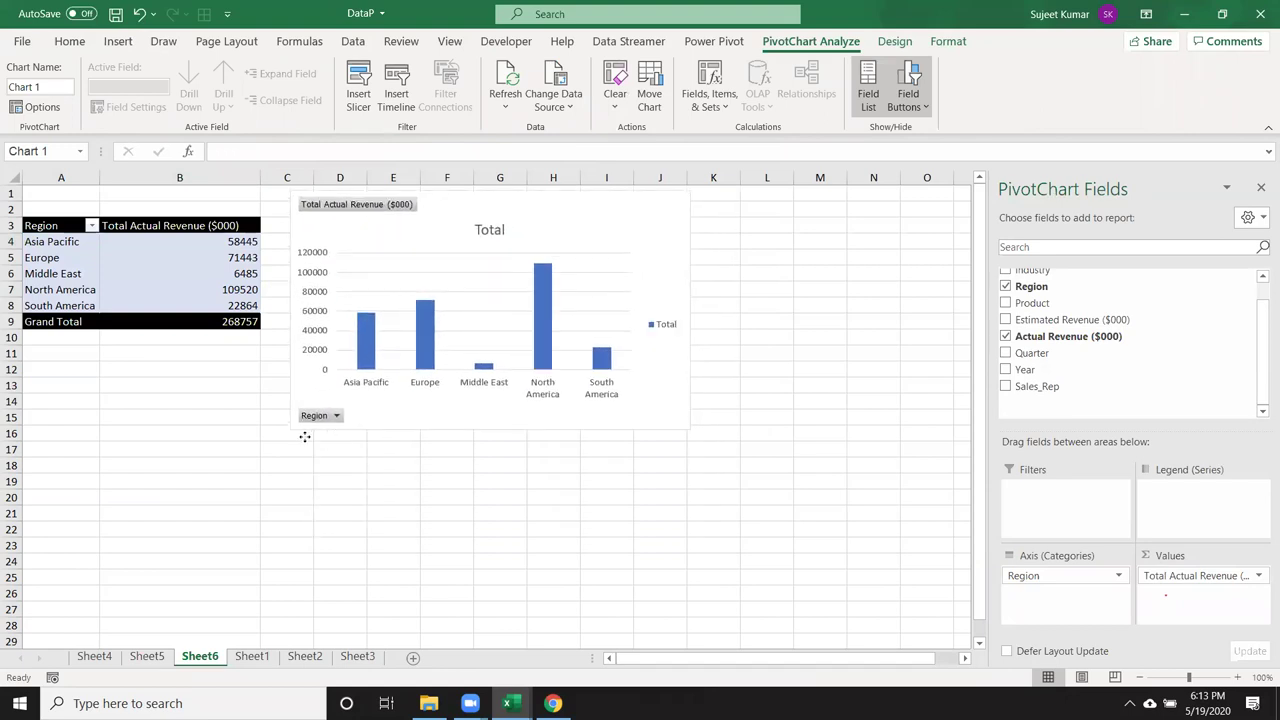
{"action": "left_click", "coordinate": [304, 436]}
{"action": "left_click", "coordinate": [253, 524]}
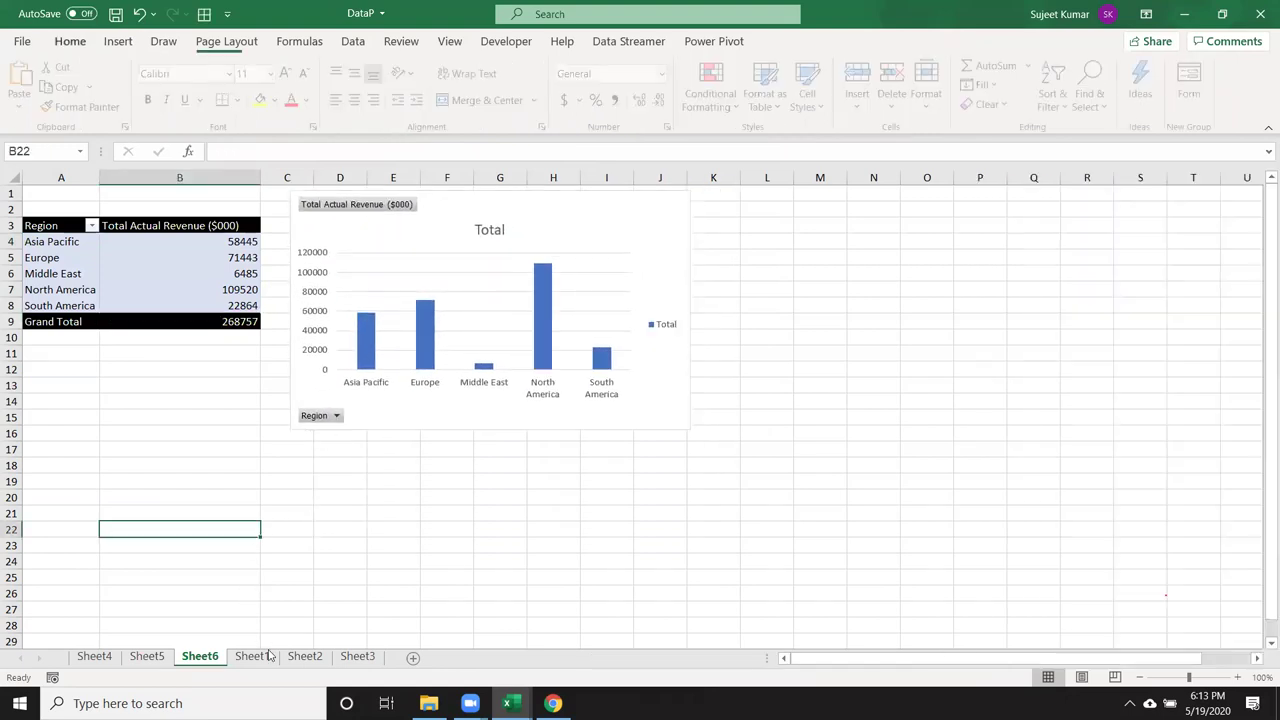
- Return to Sheet1 and look over the Industry, Region, Product and Estimated Revenue columns
{"action": "left_click", "coordinate": [262, 659]}
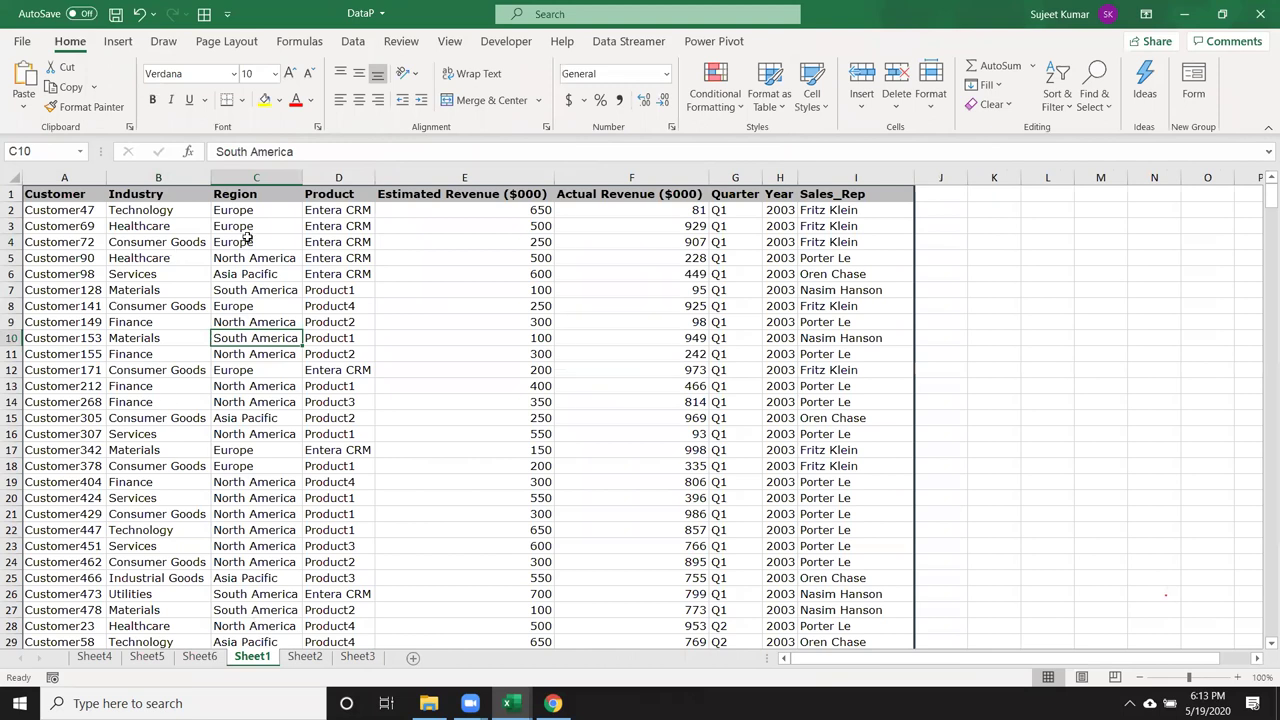
{"action": "left_click", "coordinate": [158, 177]}
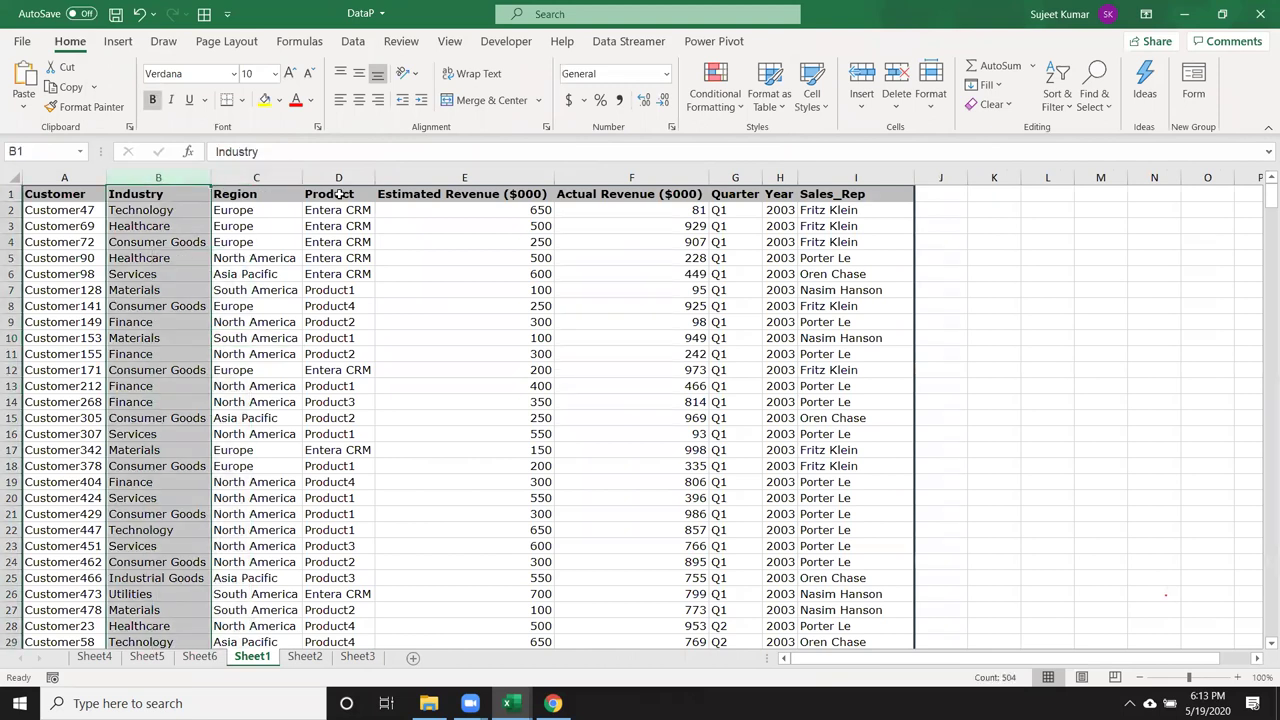
{"action": "left_click", "coordinate": [256, 177]}
{"action": "left_click", "coordinate": [322, 177]}
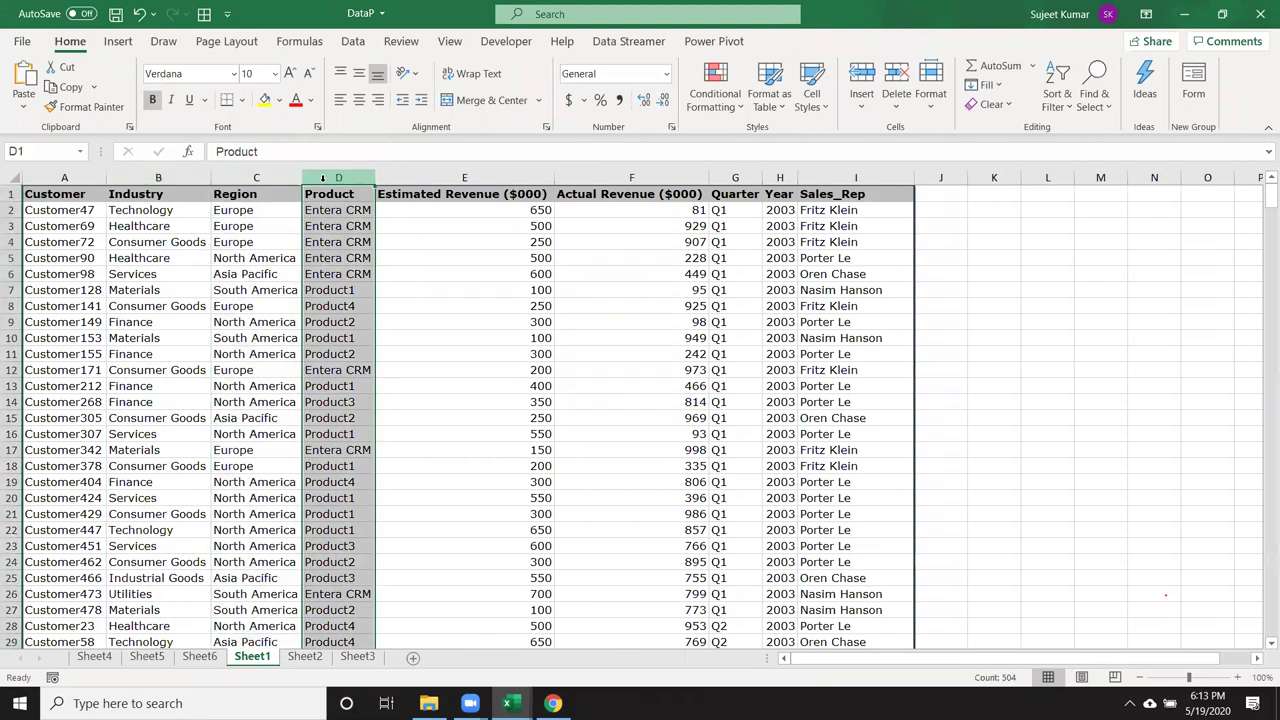
{"action": "left_click", "coordinate": [513, 177]}
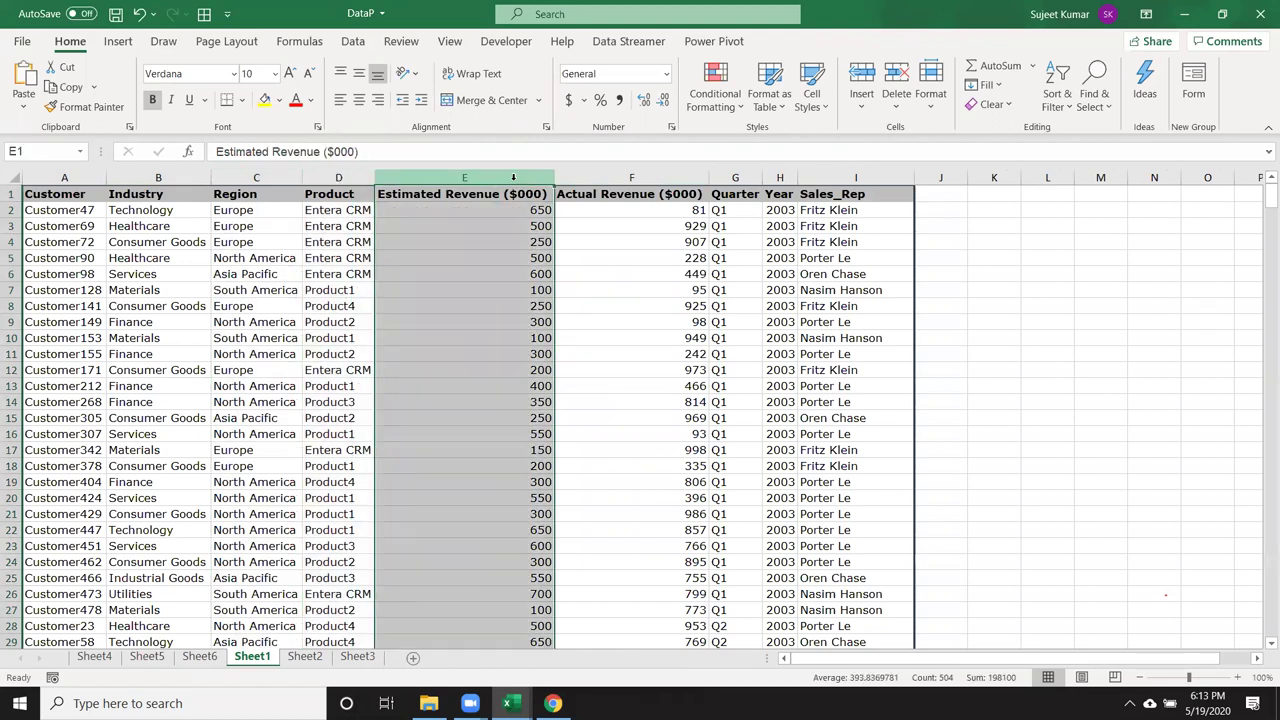
- Create a pivot table from Sheet1!$A$1:$I$504 on a new worksheet
{"action": "left_click", "coordinate": [254, 240]}
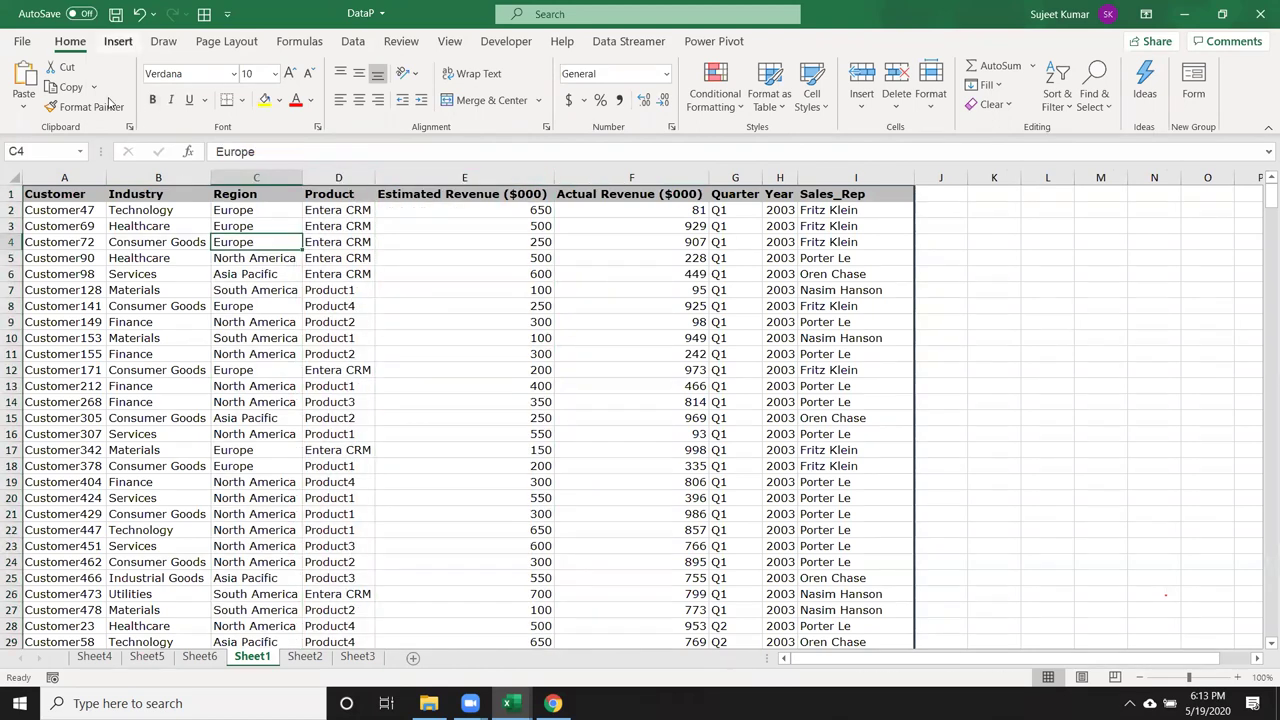
{"action": "left_click", "coordinate": [118, 41]}
{"action": "left_click", "coordinate": [30, 80]}
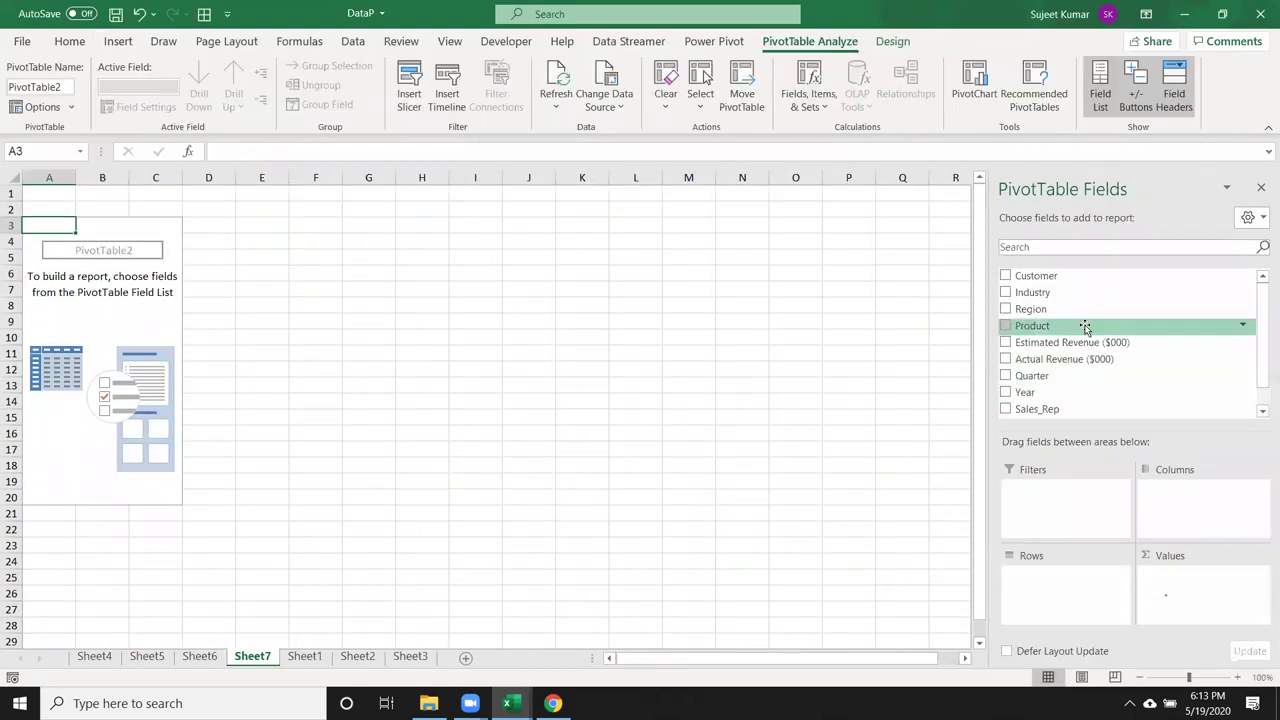
- Sum Estimated Revenue ($000) by Region, trying Product as columns and then removing it
{"action": "left_click_drag", "start_coordinate": [1085, 309], "coordinate": [1054, 604]}
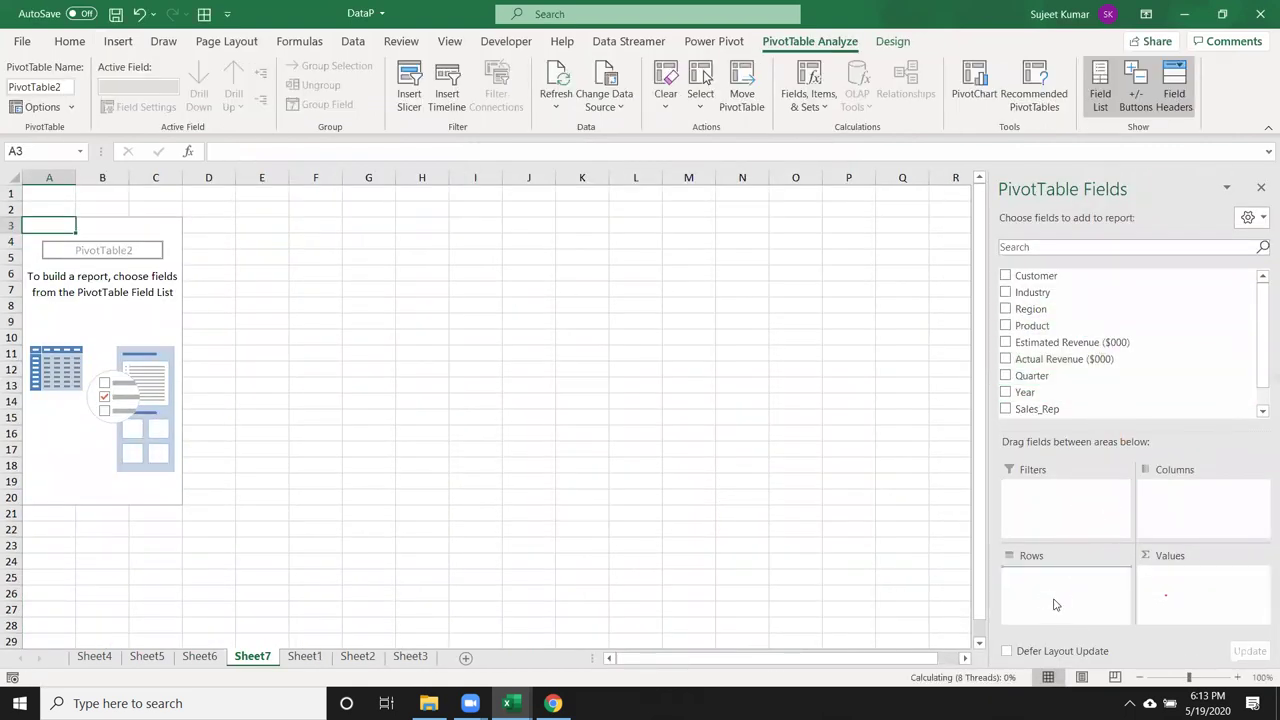
{"action": "mouse_move", "coordinate": [1035, 323]}
{"action": "left_mouse_down"}
{"action": "mouse_move", "coordinate": [1203, 548]}
{"action": "mouse_move", "coordinate": [1183, 509]}
{"action": "left_mouse_up"}
{"action": "left_click_drag", "start_coordinate": [1072, 329], "coordinate": [1196, 596]}
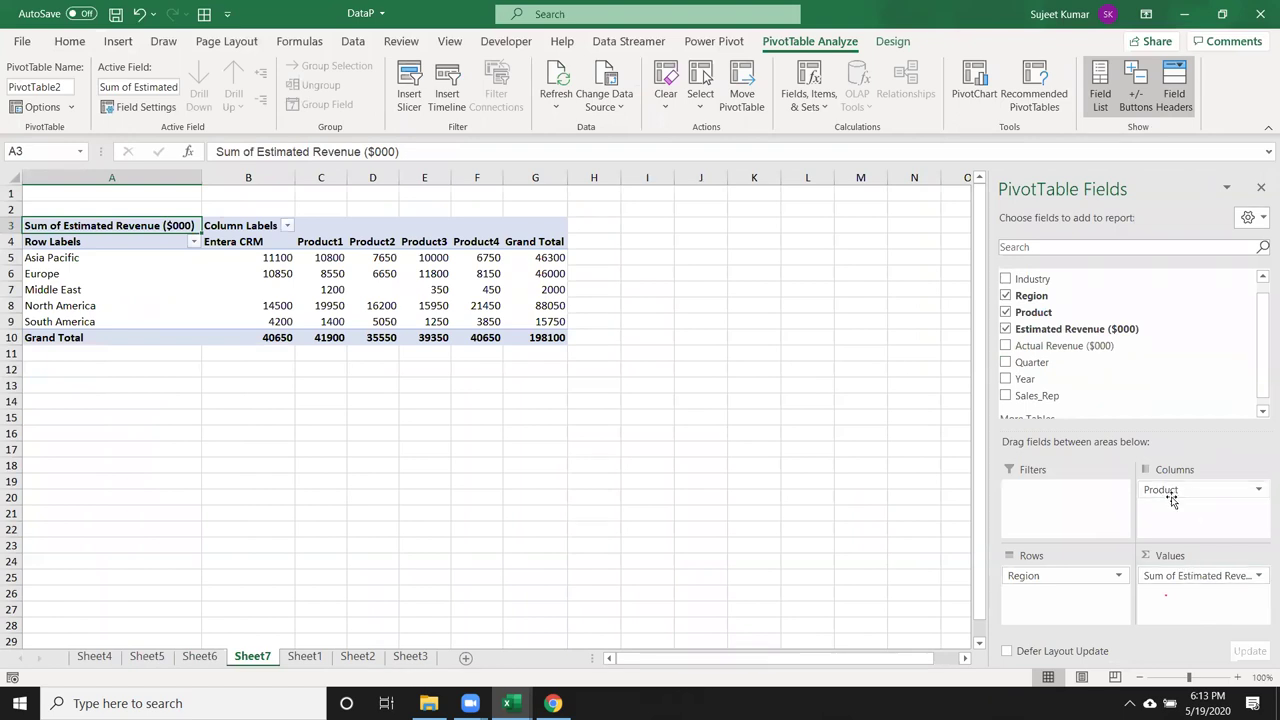
{"action": "left_click_drag", "start_coordinate": [270, 246], "coordinate": [480, 246]}
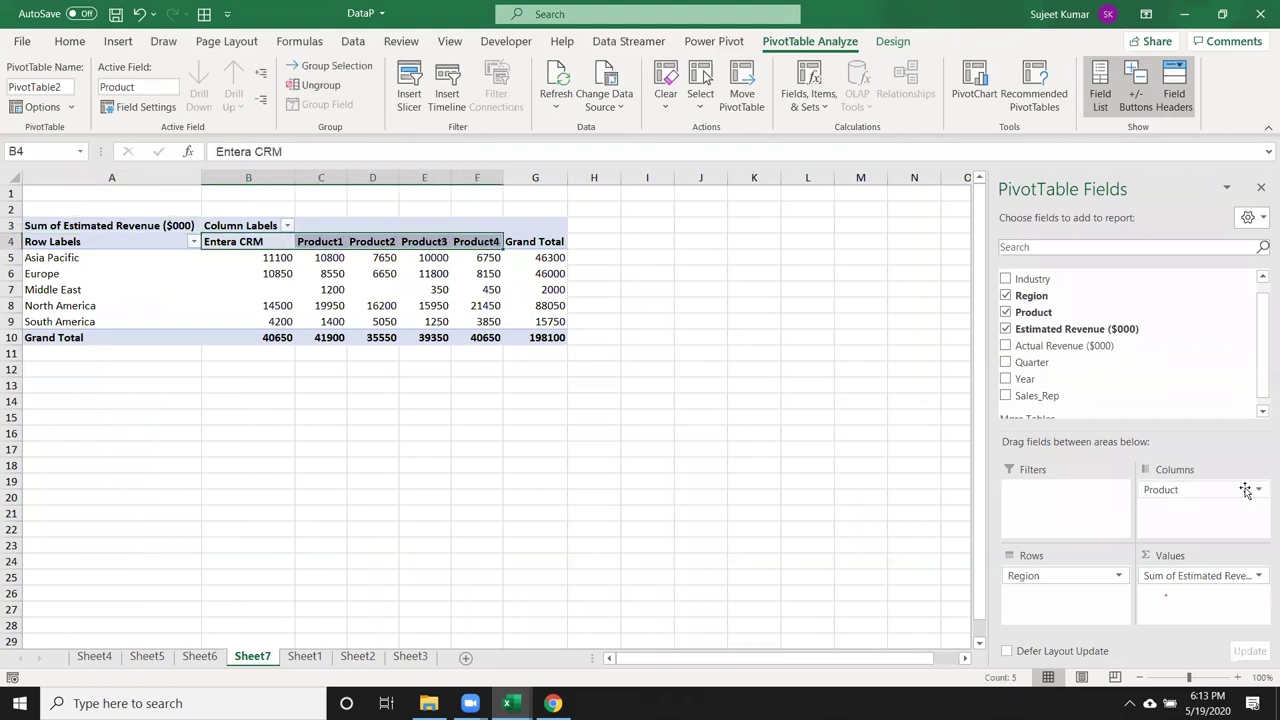
{"action": "left_click_drag", "start_coordinate": [1241, 489], "coordinate": [1218, 392]}
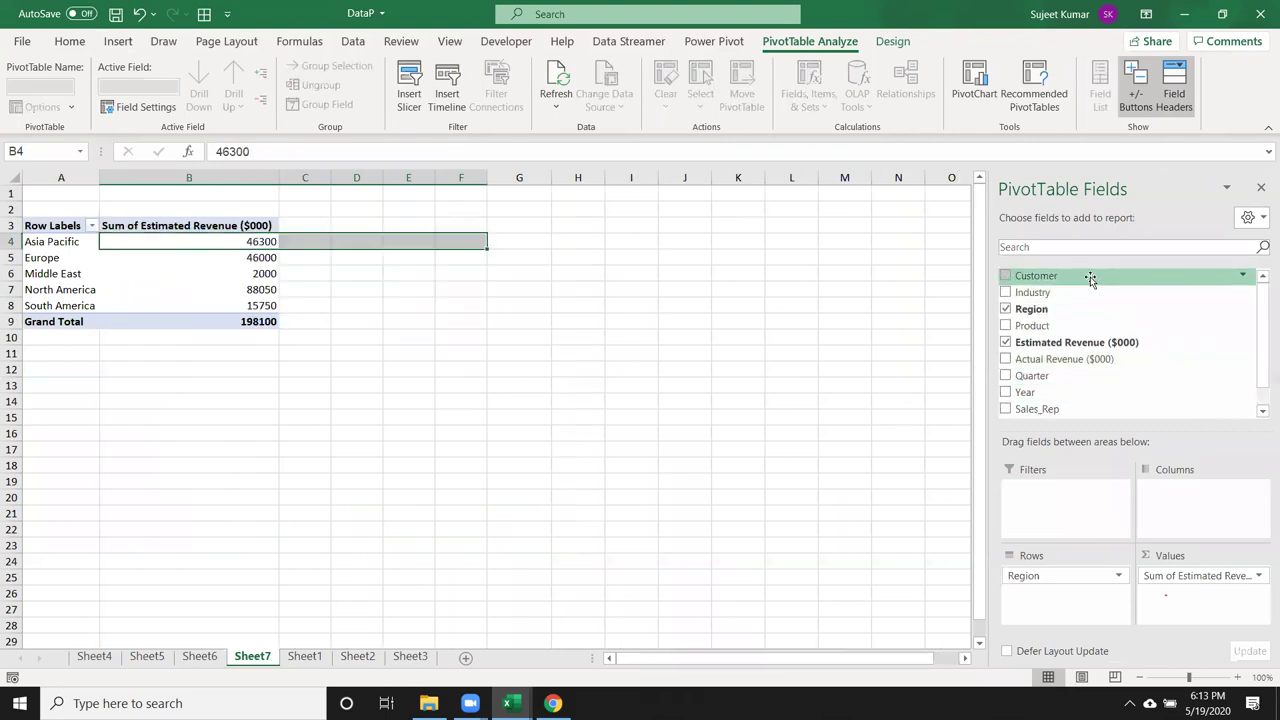
- Try Customer as the column field, remove it, then nest Product under Region in Rows
{"action": "left_click_drag", "start_coordinate": [1090, 276], "coordinate": [1200, 510]}
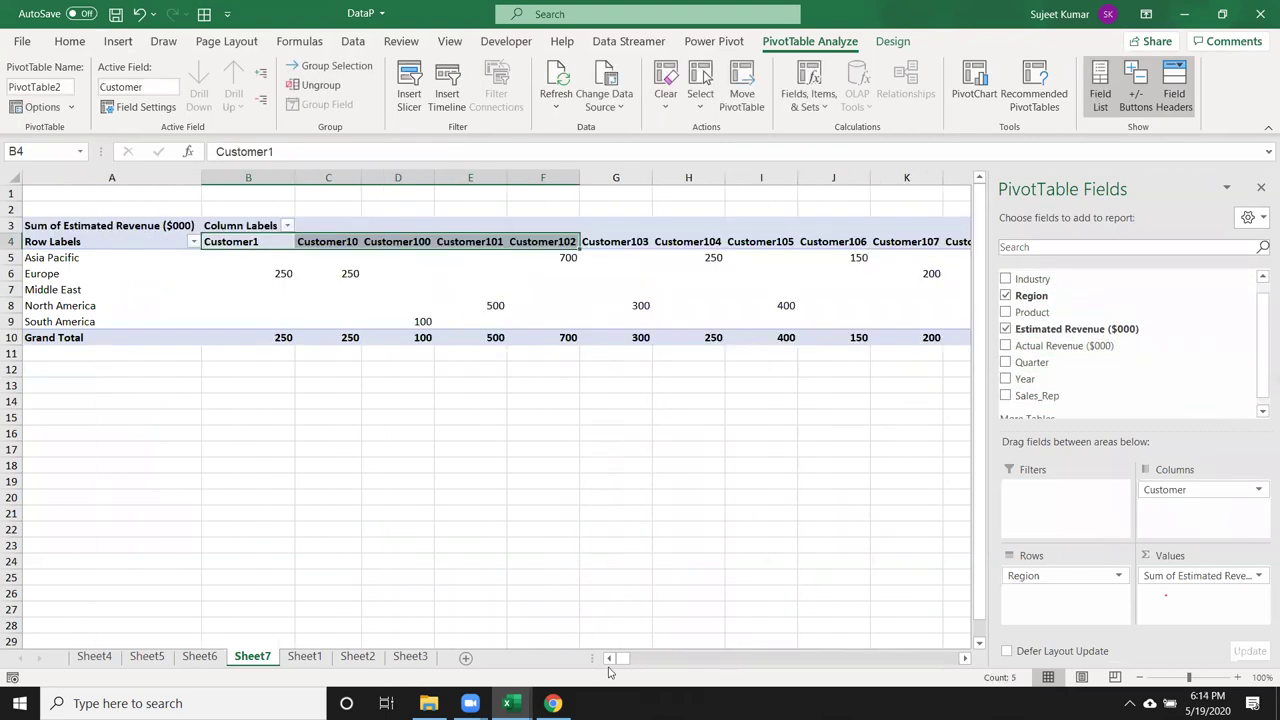
{"action": "mouse_move", "coordinate": [620, 663]}
{"action": "left_mouse_down"}
{"action": "mouse_move", "coordinate": [766, 675]}
{"action": "mouse_move", "coordinate": [620, 660]}
{"action": "left_mouse_up"}
{"action": "mouse_move", "coordinate": [1190, 490]}
{"action": "left_mouse_down"}
{"action": "mouse_move", "coordinate": [1197, 470]}
{"action": "mouse_move", "coordinate": [1170, 380]}
{"action": "left_mouse_up"}
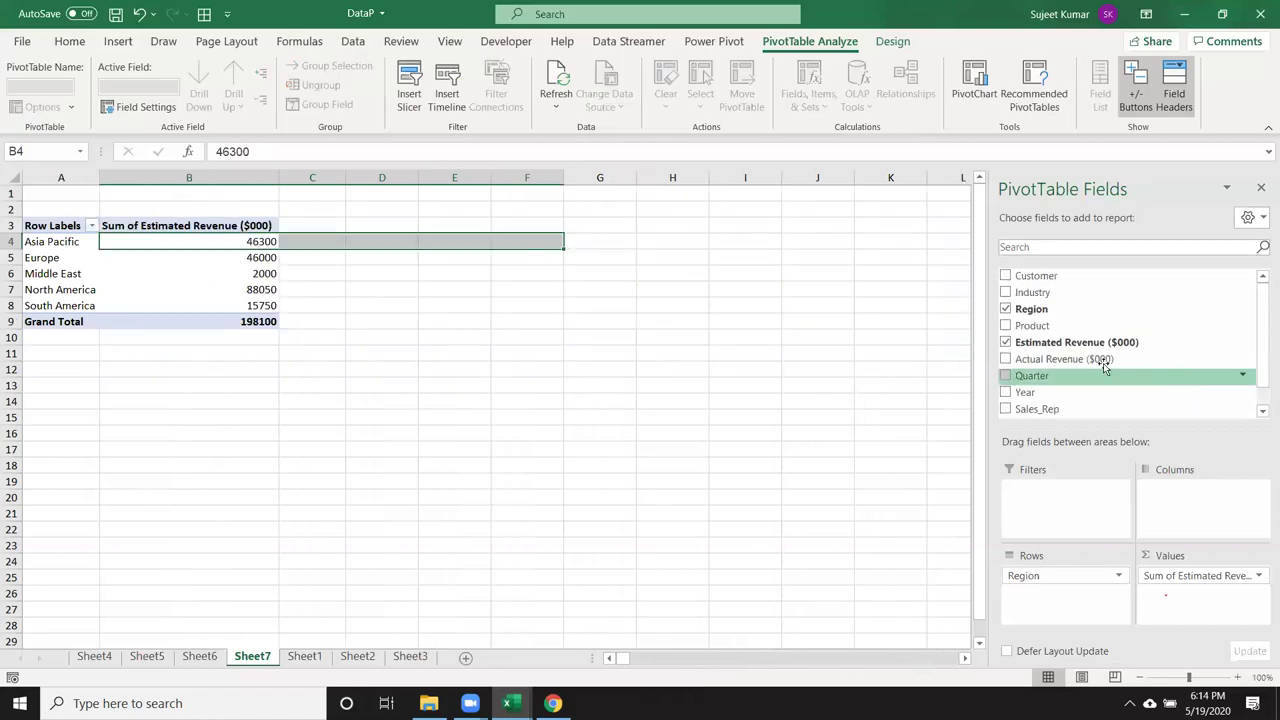
{"action": "left_click_drag", "start_coordinate": [1050, 326], "coordinate": [1080, 598]}
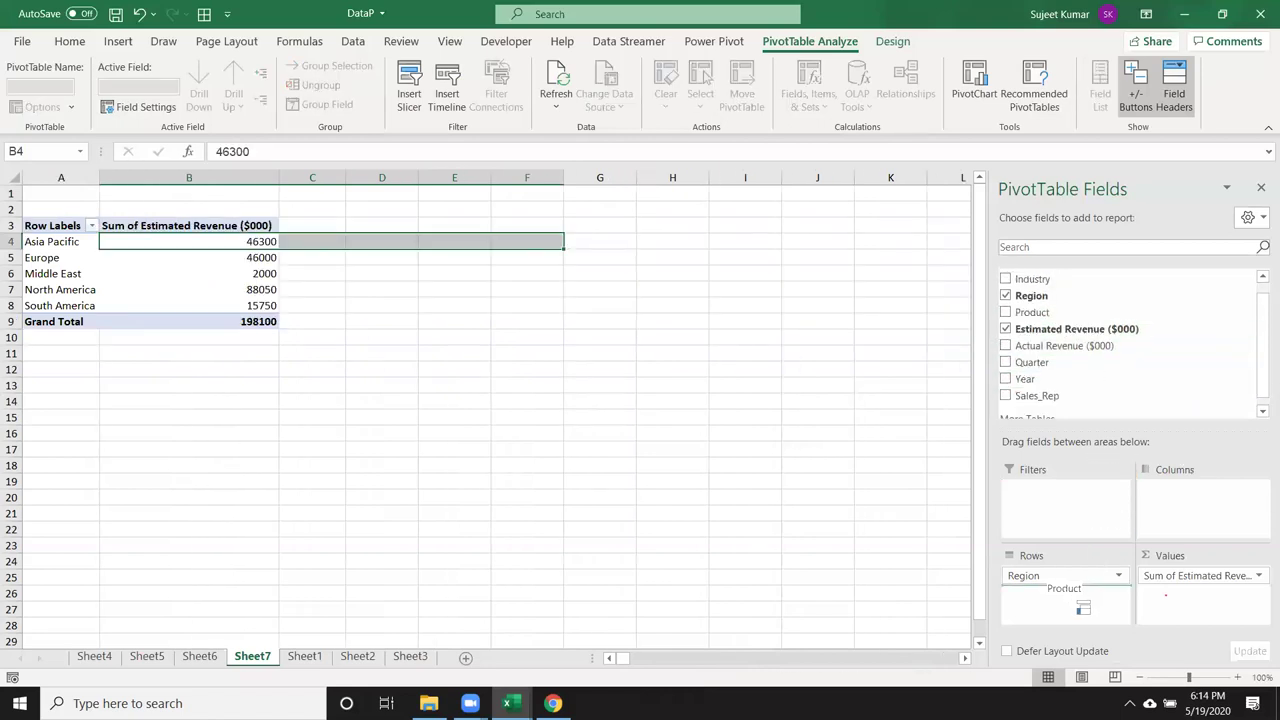
- Collapse the Asia Pacific, Europe, Middle East, North America and South America groups one by one
{"action": "left_click", "coordinate": [127, 305]}
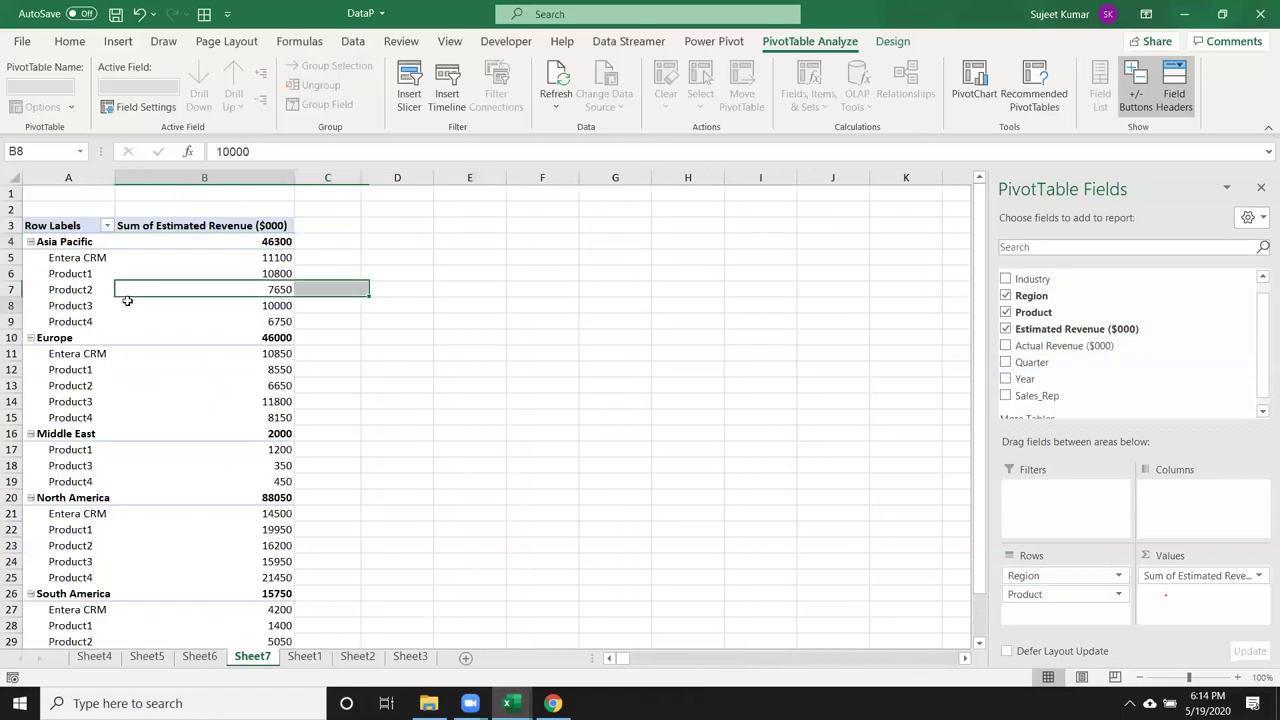
{"action": "left_click", "coordinate": [31, 241]}
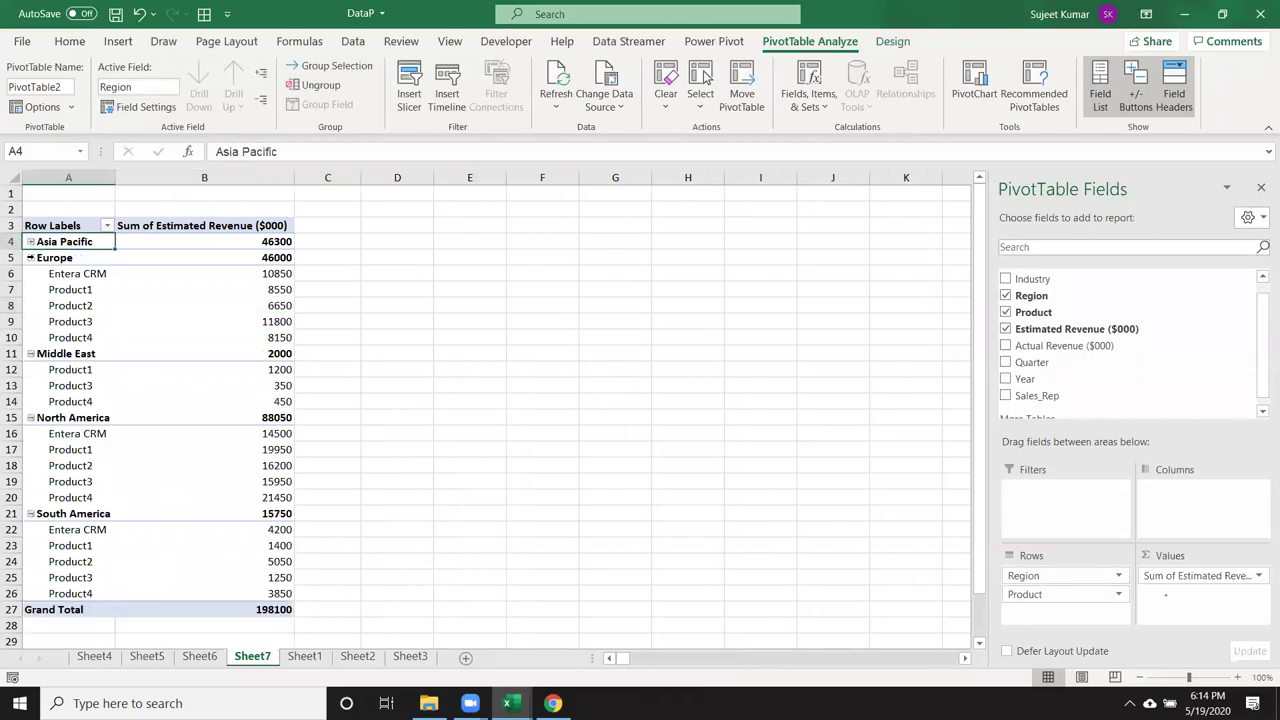
{"action": "left_click", "coordinate": [31, 258]}
{"action": "left_click", "coordinate": [31, 274]}
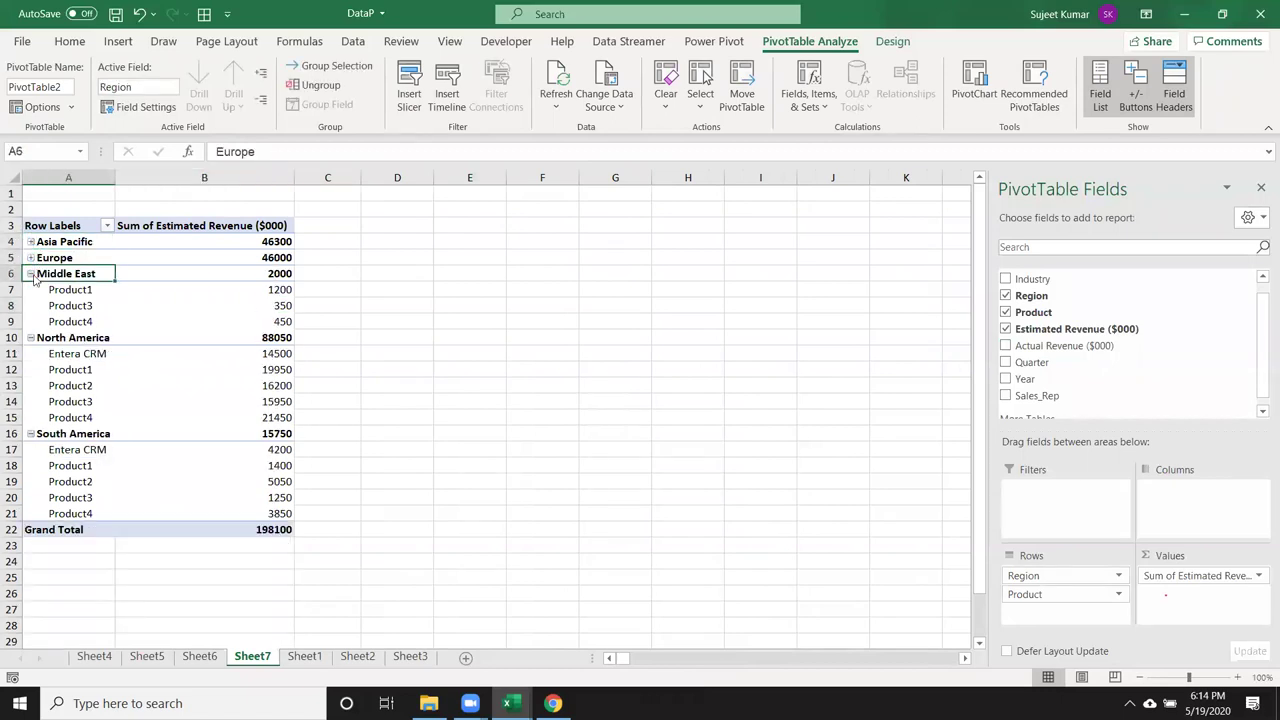
{"action": "left_click", "coordinate": [31, 290]}
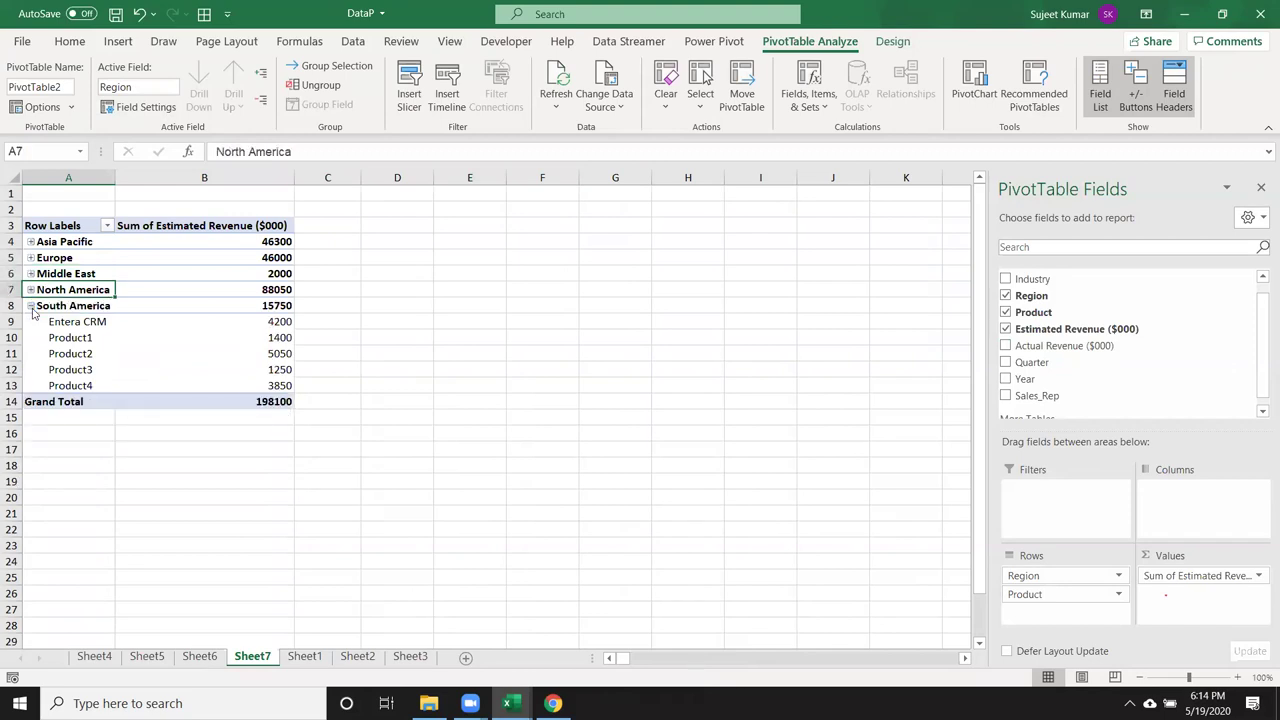
{"action": "left_click", "coordinate": [31, 306]}
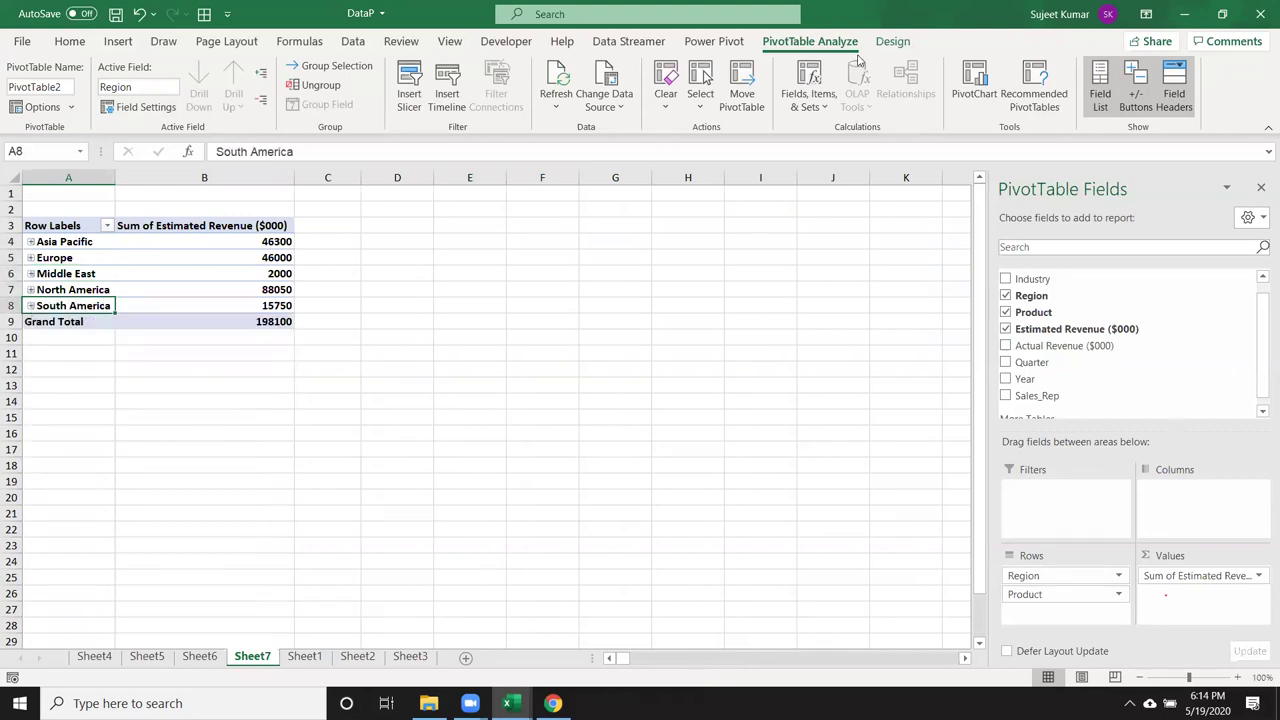
- Toggle all regions with Expand Field and Collapse Field, ending collapsed to region totals
{"action": "left_click", "coordinate": [895, 42]}
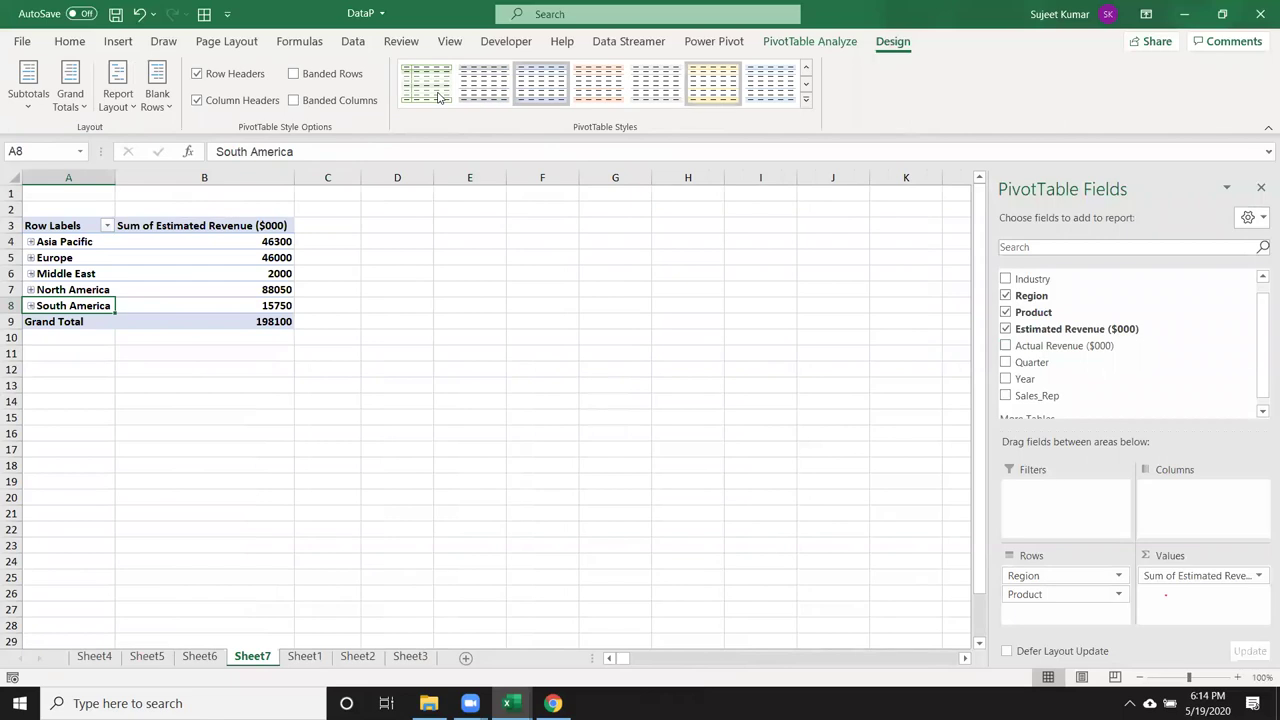
{"action": "left_click", "coordinate": [810, 42]}
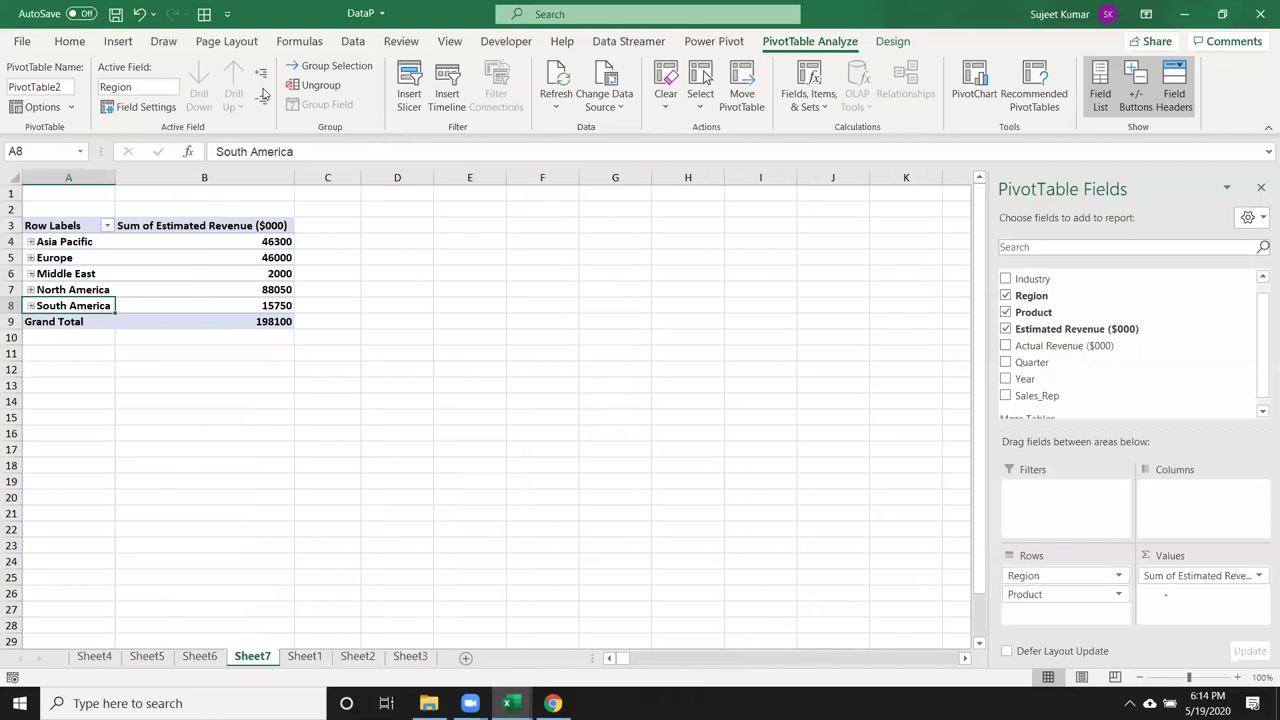
{"action": "left_click", "coordinate": [261, 75]}
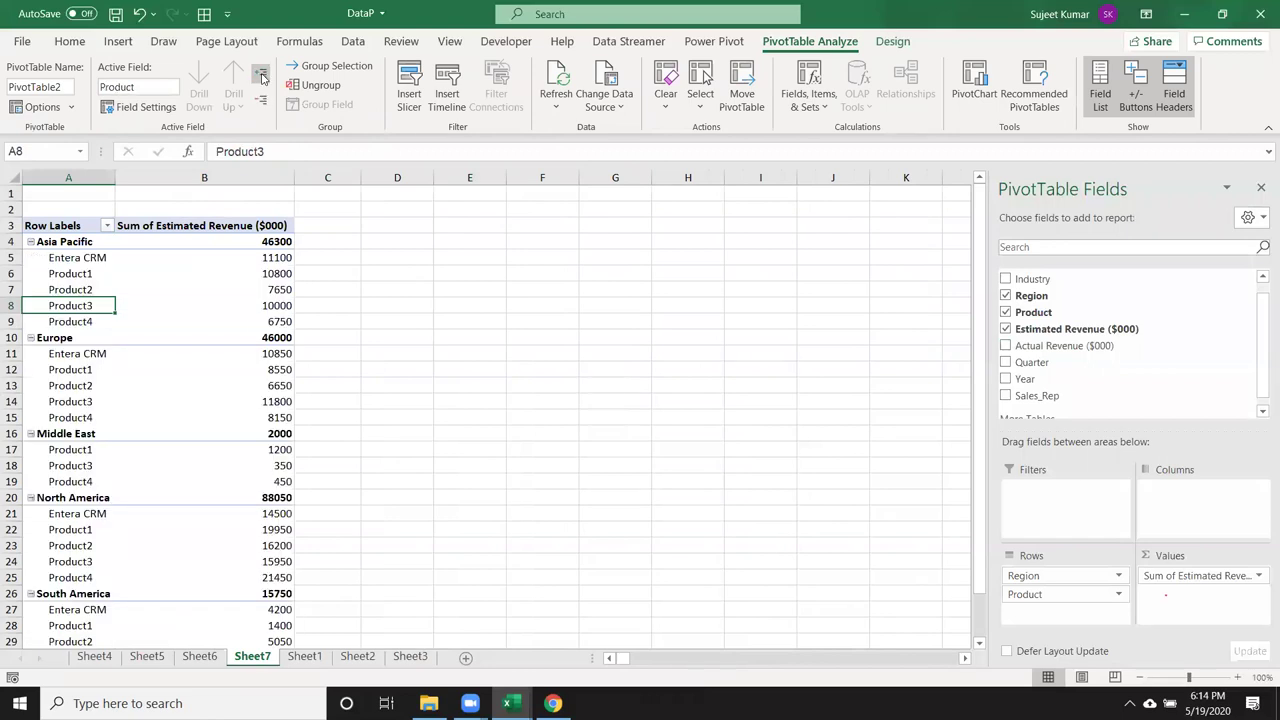
{"action": "left_click", "coordinate": [261, 100]}
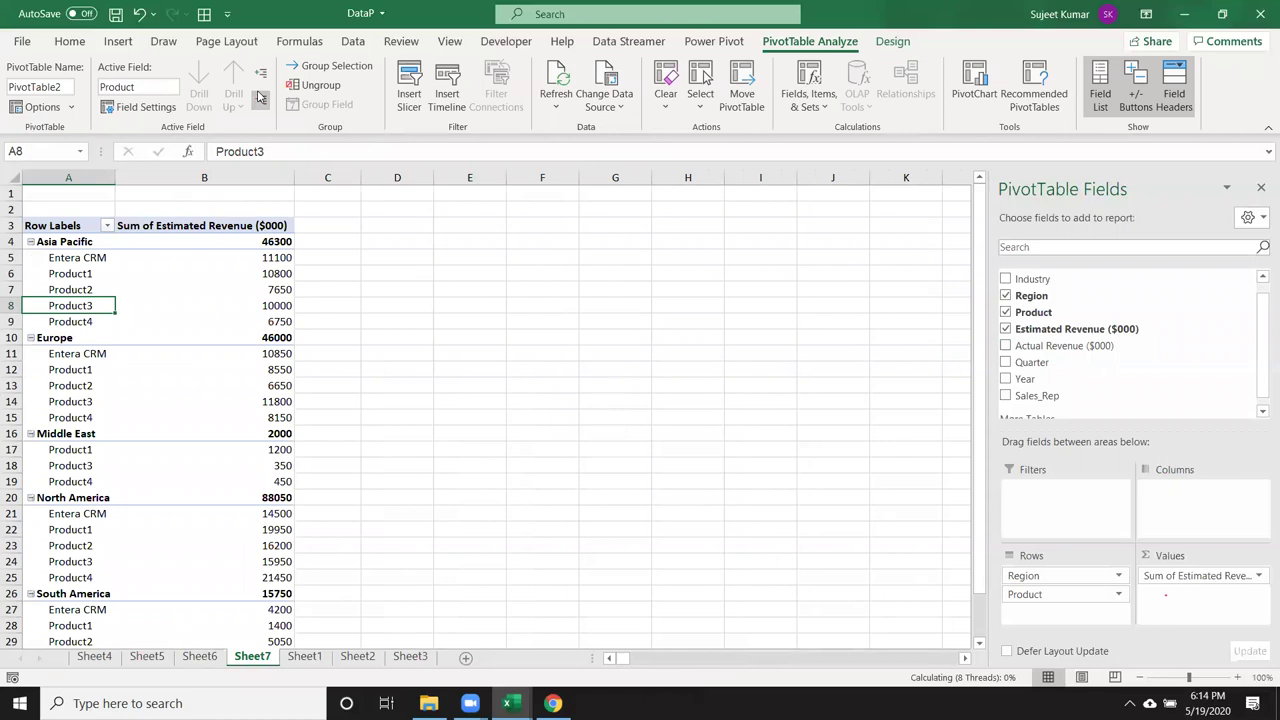
{"action": "left_click", "coordinate": [261, 75]}
{"action": "left_click", "coordinate": [262, 100]}
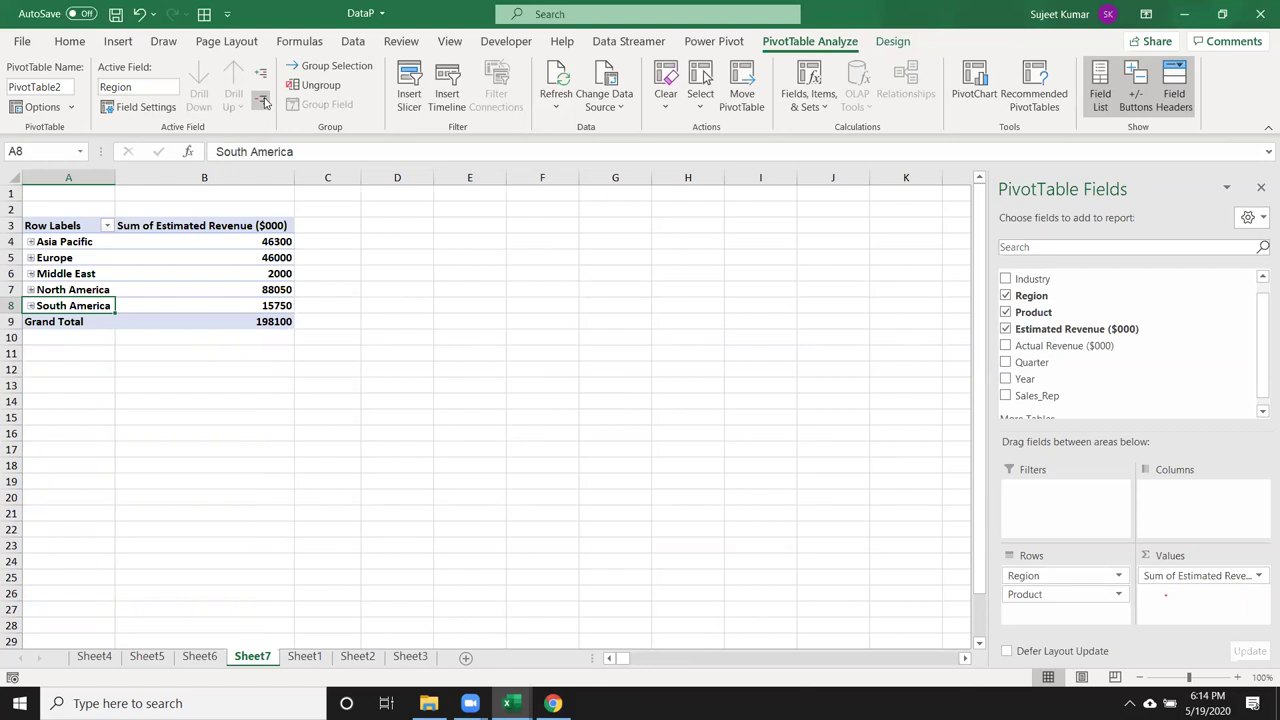
- View the pivot tables on Sheet6 and Sheet5, then return to the Sheet1 sales data
{"action": "left_click", "coordinate": [199, 656]}
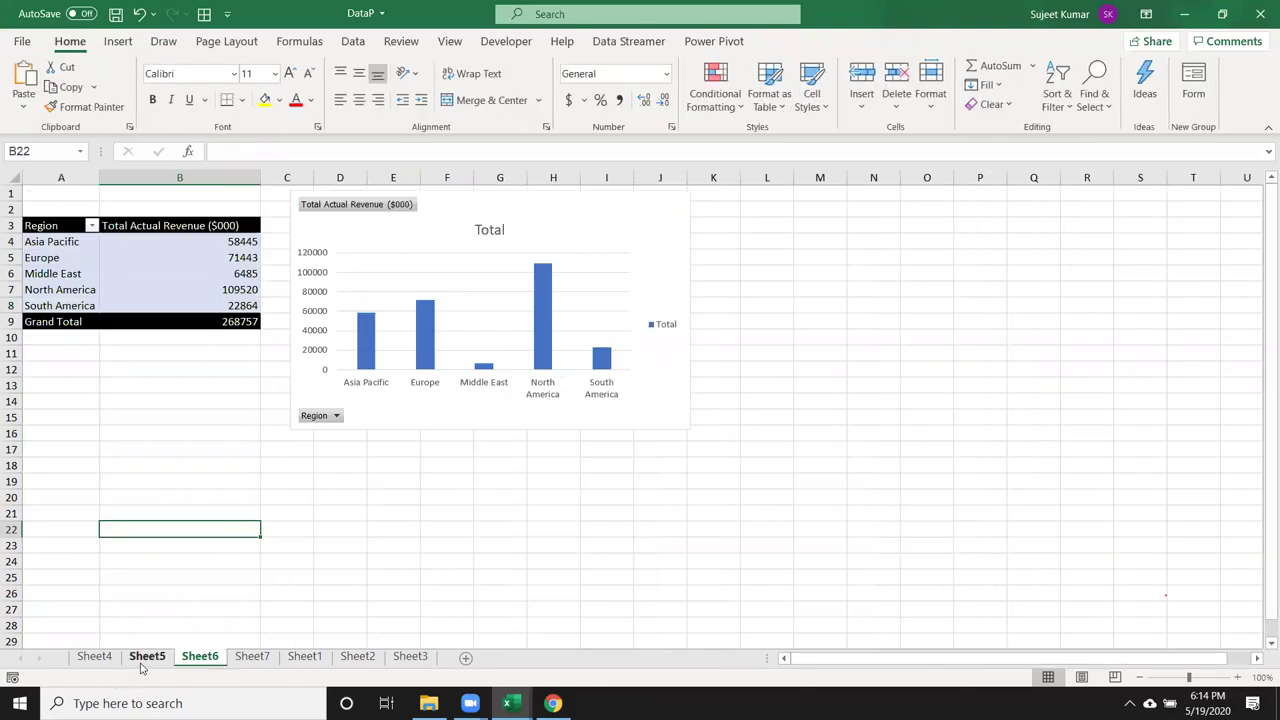
{"action": "left_click", "coordinate": [146, 656]}
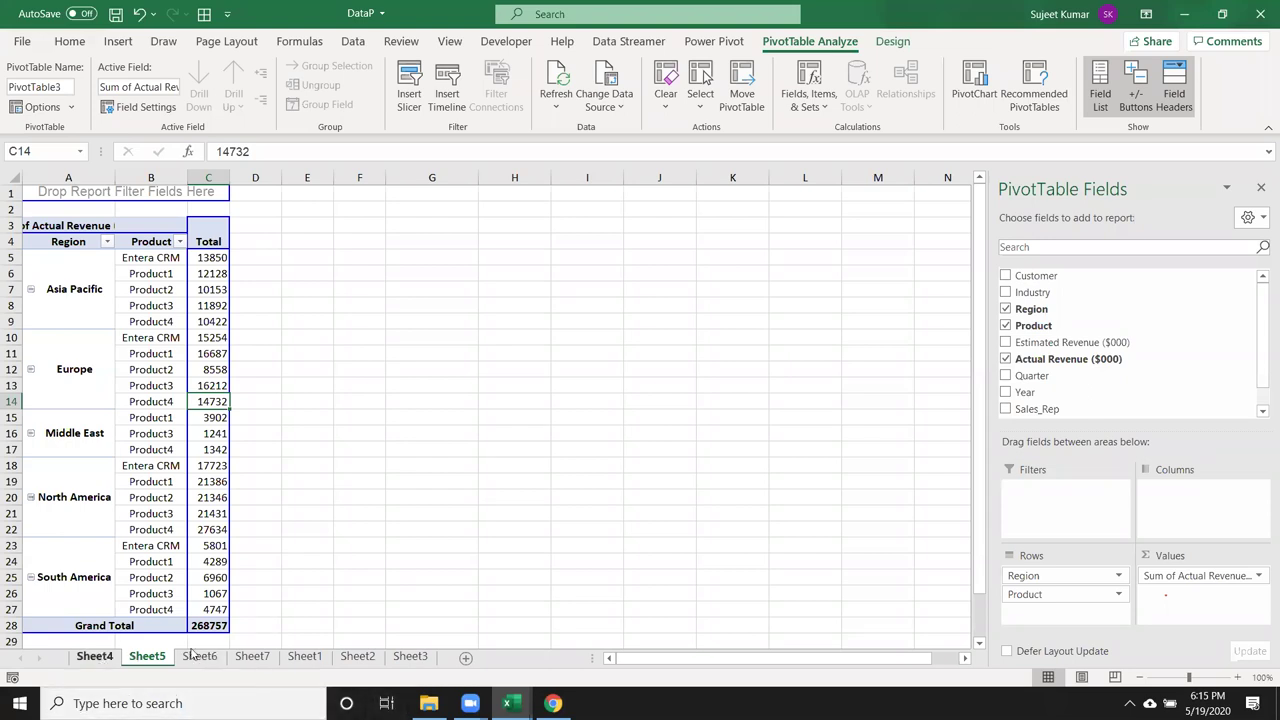
{"action": "left_click", "coordinate": [302, 655]}
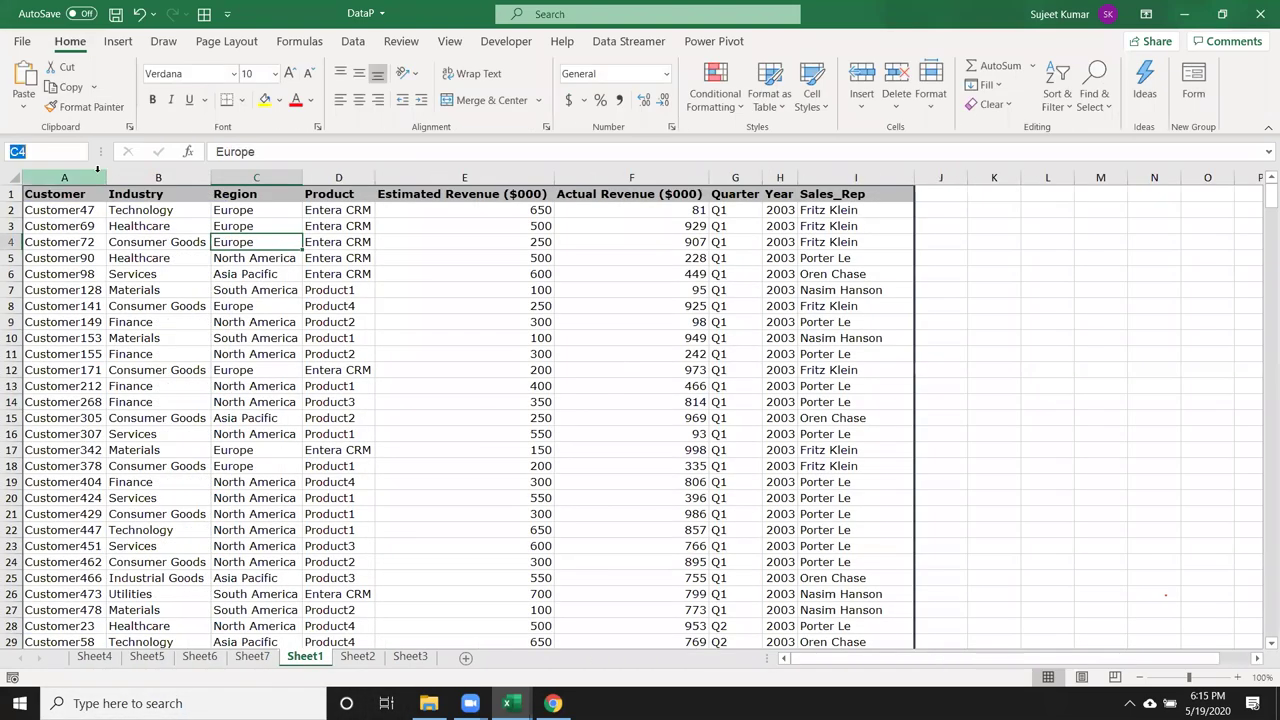
- Review the Sheet1 columns: Customer, Industry, Region, Product, both revenue columns, Quarter, Year and Sales_Rep
{"action": "left_click", "coordinate": [64, 177]}
{"action": "left_click", "coordinate": [141, 174]}
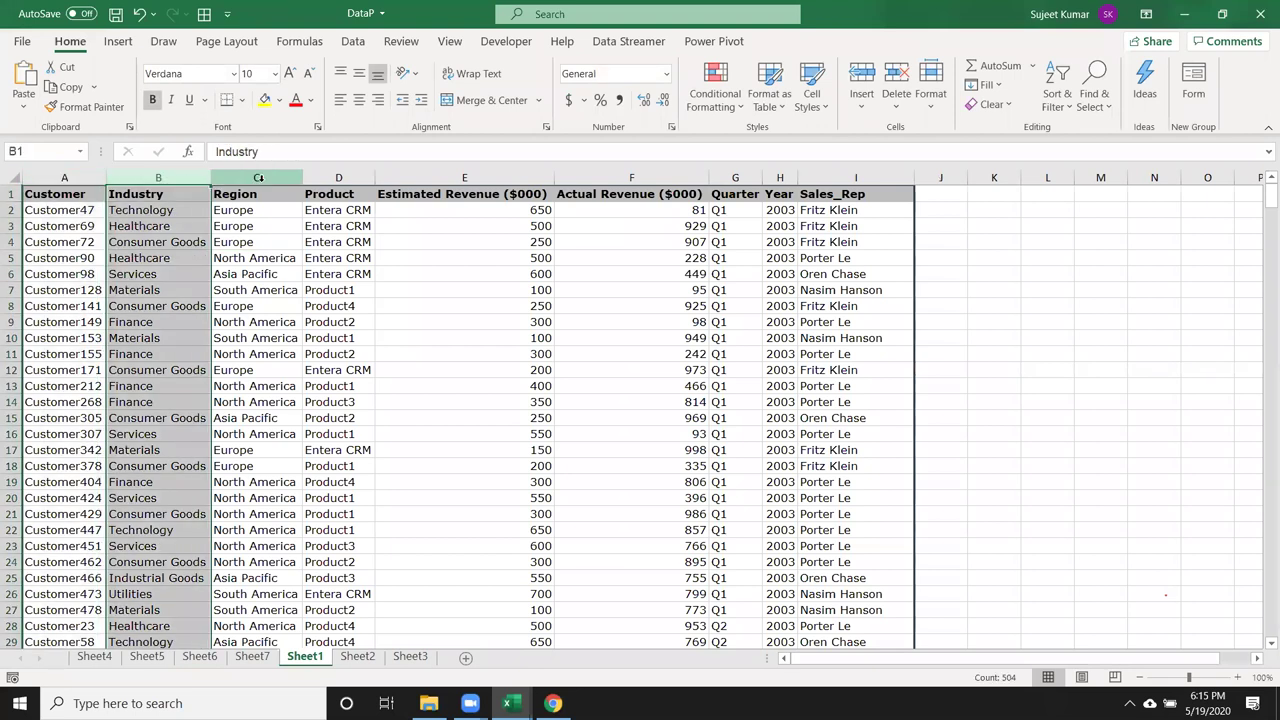
{"action": "left_click", "coordinate": [256, 177]}
{"action": "left_click", "coordinate": [322, 178]}
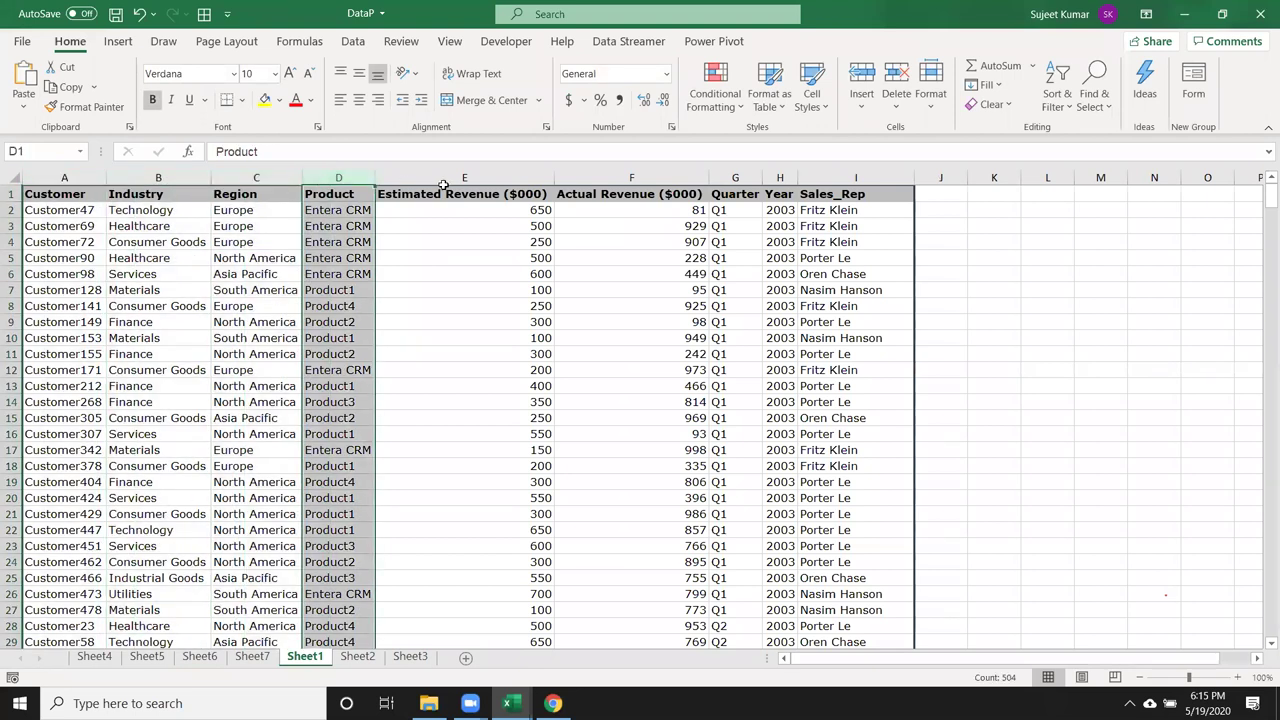
{"action": "left_click", "coordinate": [442, 178]}
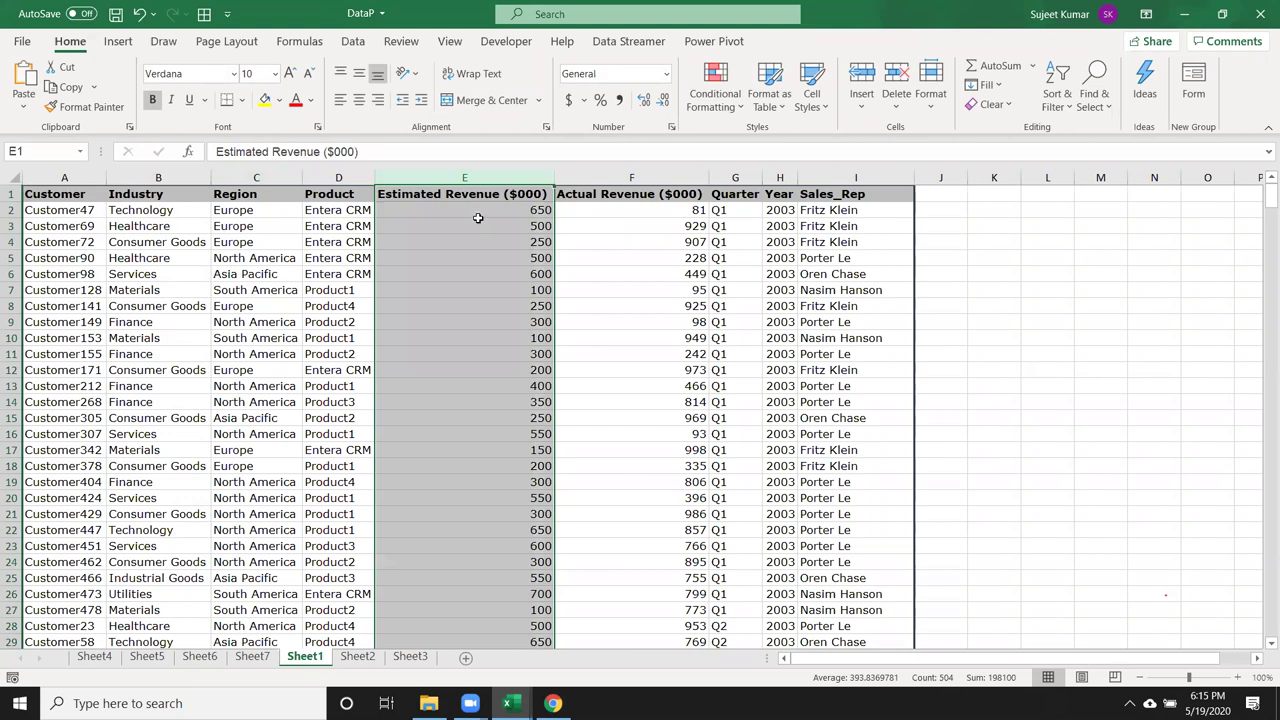
{"action": "left_click", "coordinate": [477, 224]}
{"action": "left_click", "coordinate": [606, 217]}
{"action": "left_click", "coordinate": [604, 226]}
{"action": "left_click", "coordinate": [727, 189]}
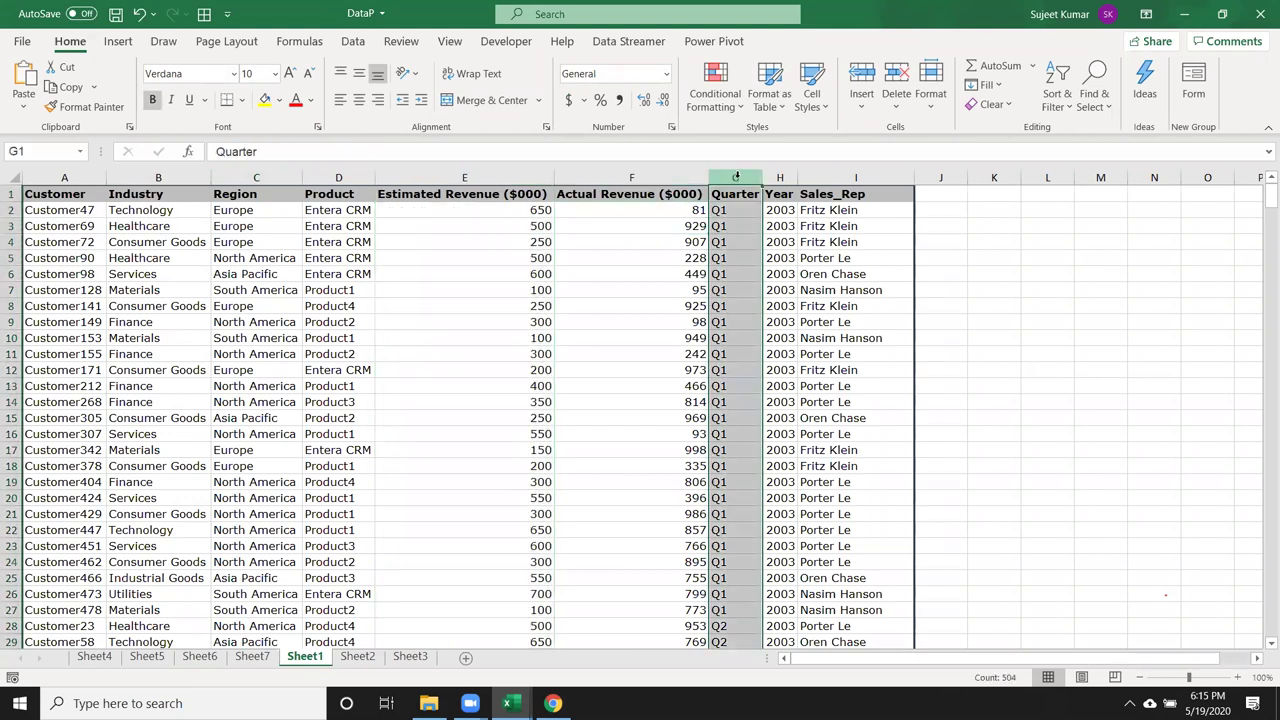
{"action": "left_click", "coordinate": [778, 191]}
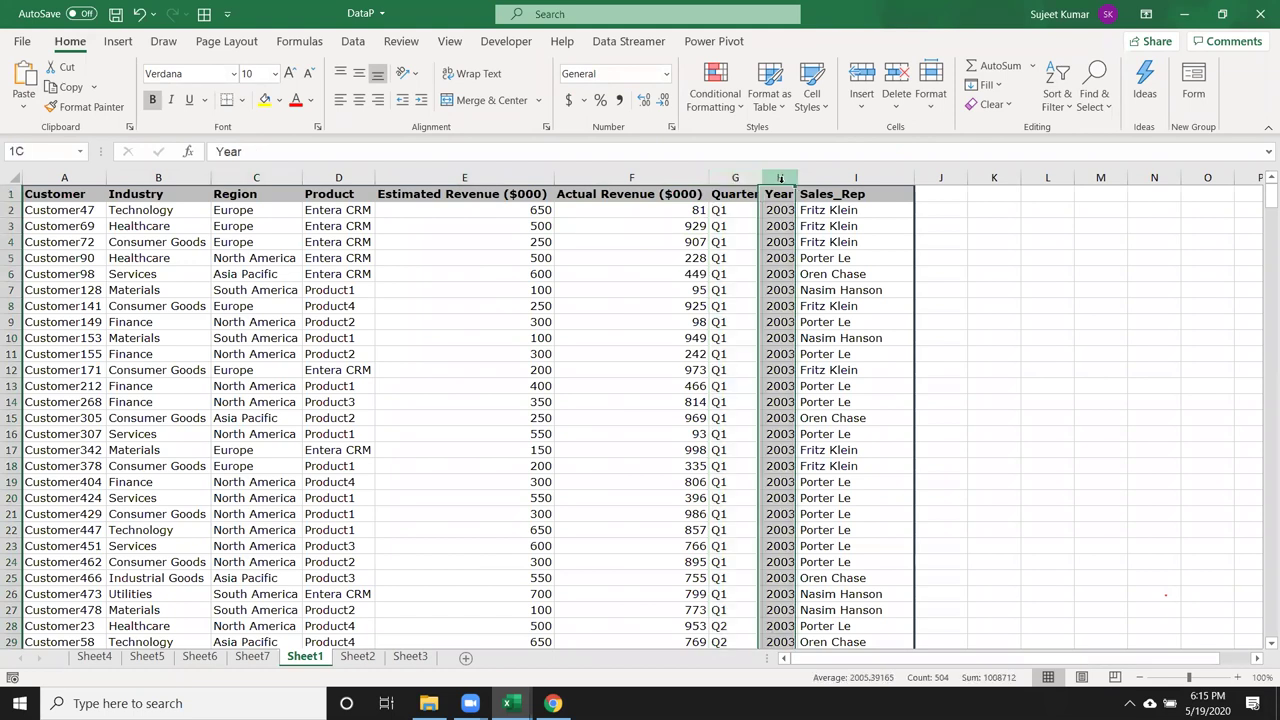
{"action": "left_click", "coordinate": [834, 196]}
{"action": "left_click", "coordinate": [825, 177]}
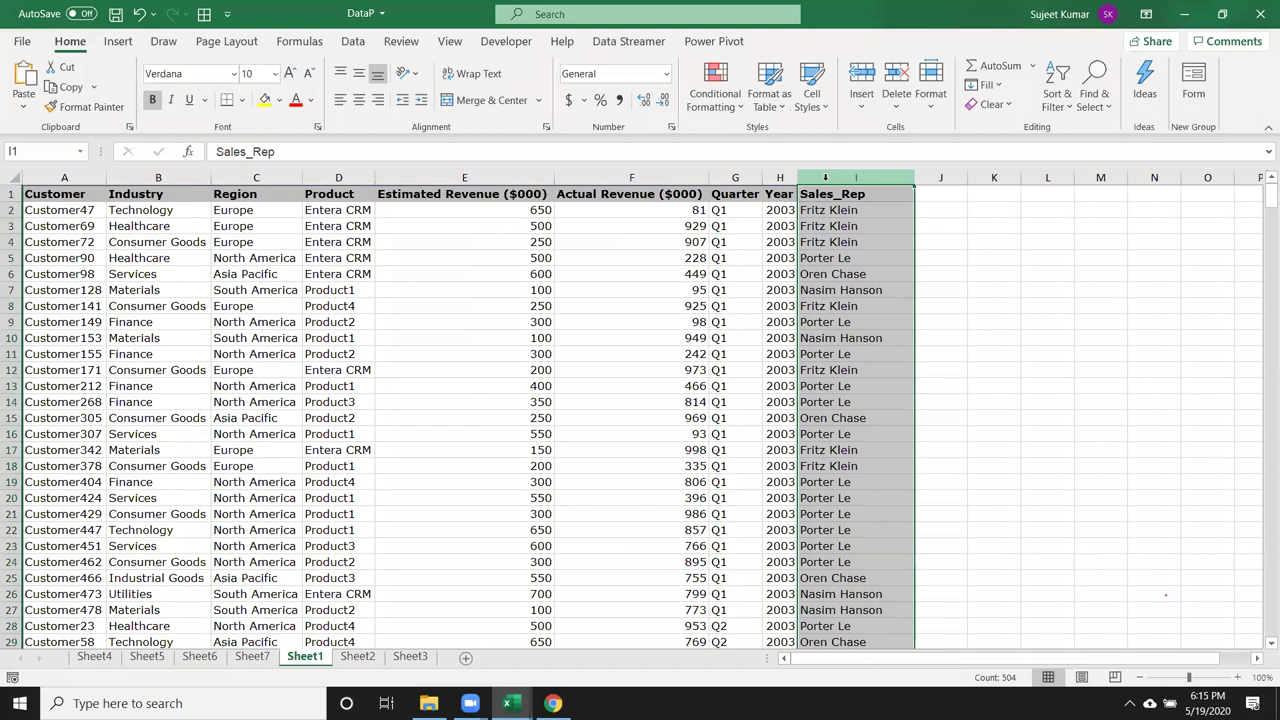
- Select a cell inside the sales data and bring up the Insert ribbon
{"action": "left_click", "coordinate": [490, 404]}
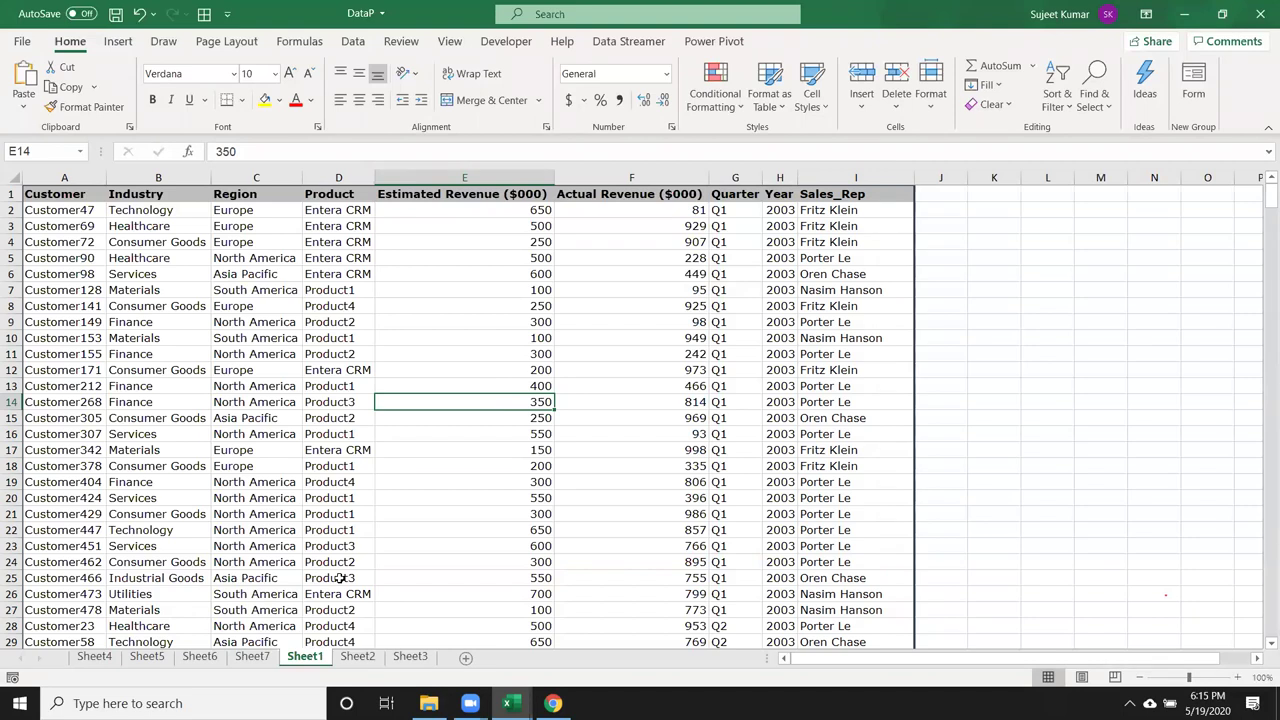
{"action": "left_click", "coordinate": [829, 226]}
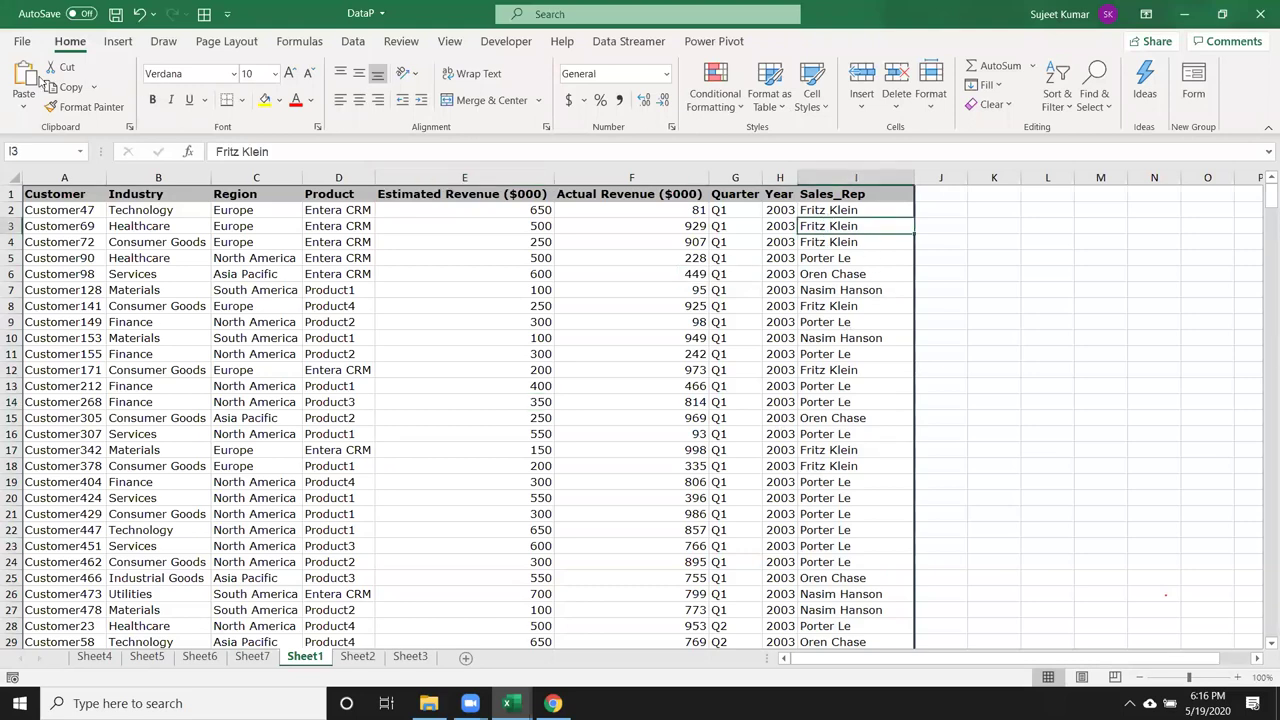
{"action": "left_click", "coordinate": [59, 207]}
{"action": "left_click", "coordinate": [62, 196]}
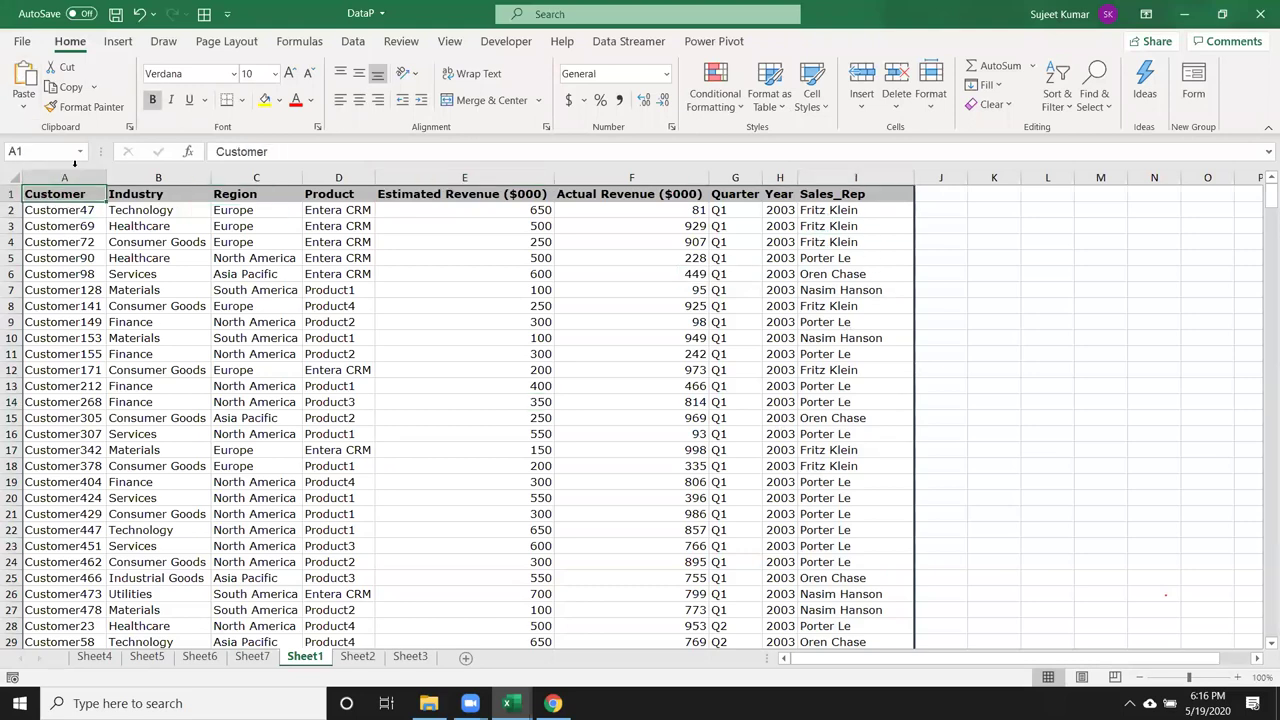
{"action": "left_click", "coordinate": [118, 44]}
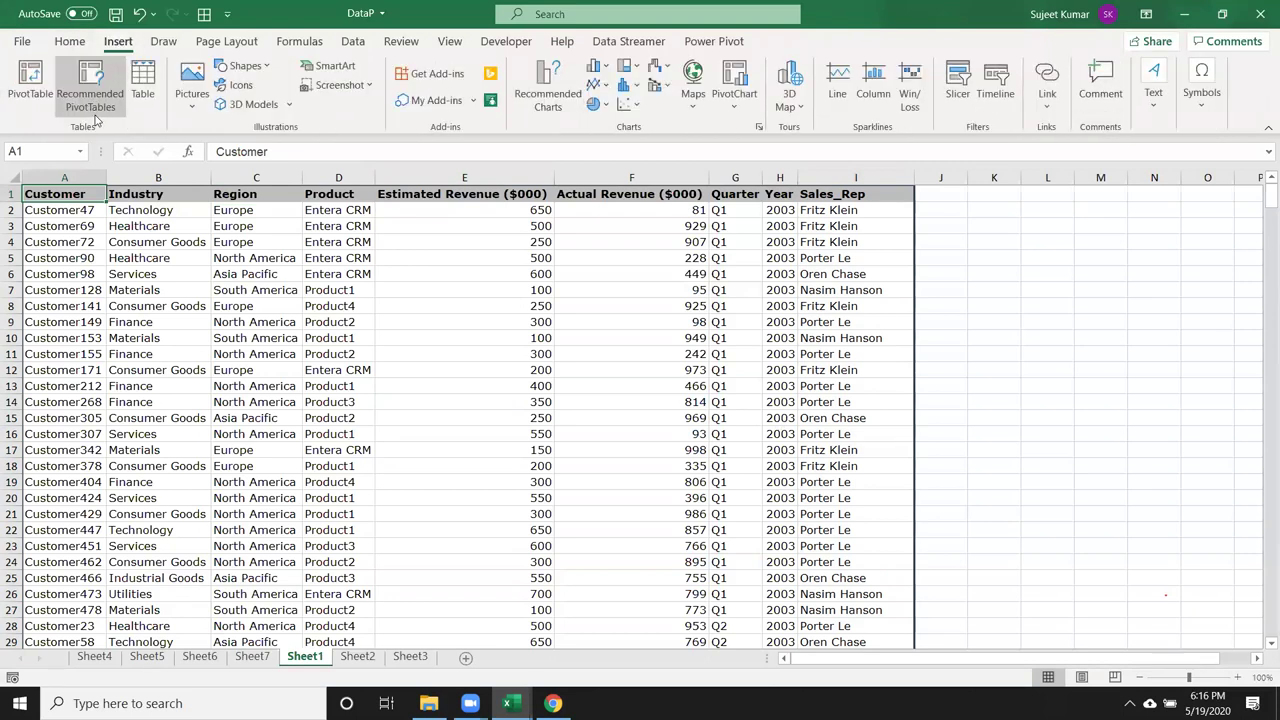
- Insert a pivot table on a new sheet with Sales_Rep in Rows and Actual Revenue ($000) summed
{"action": "left_click", "coordinate": [31, 85]}
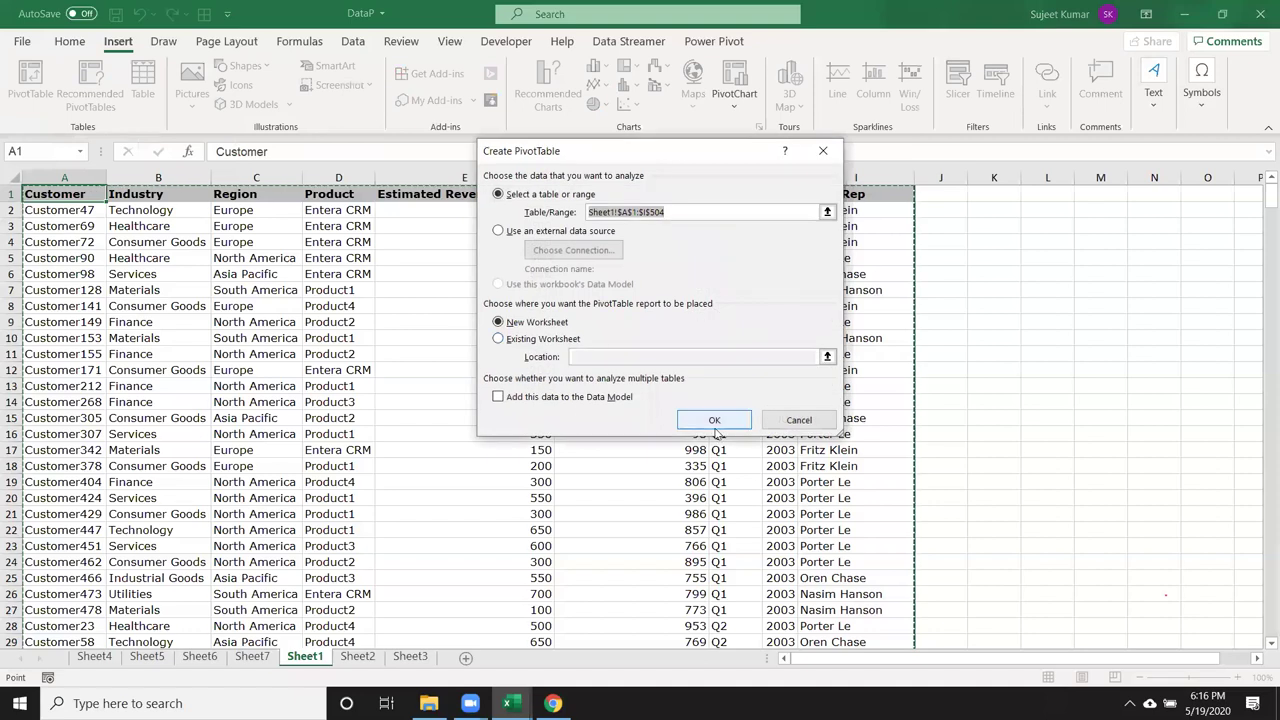
{"action": "left_click", "coordinate": [714, 420]}
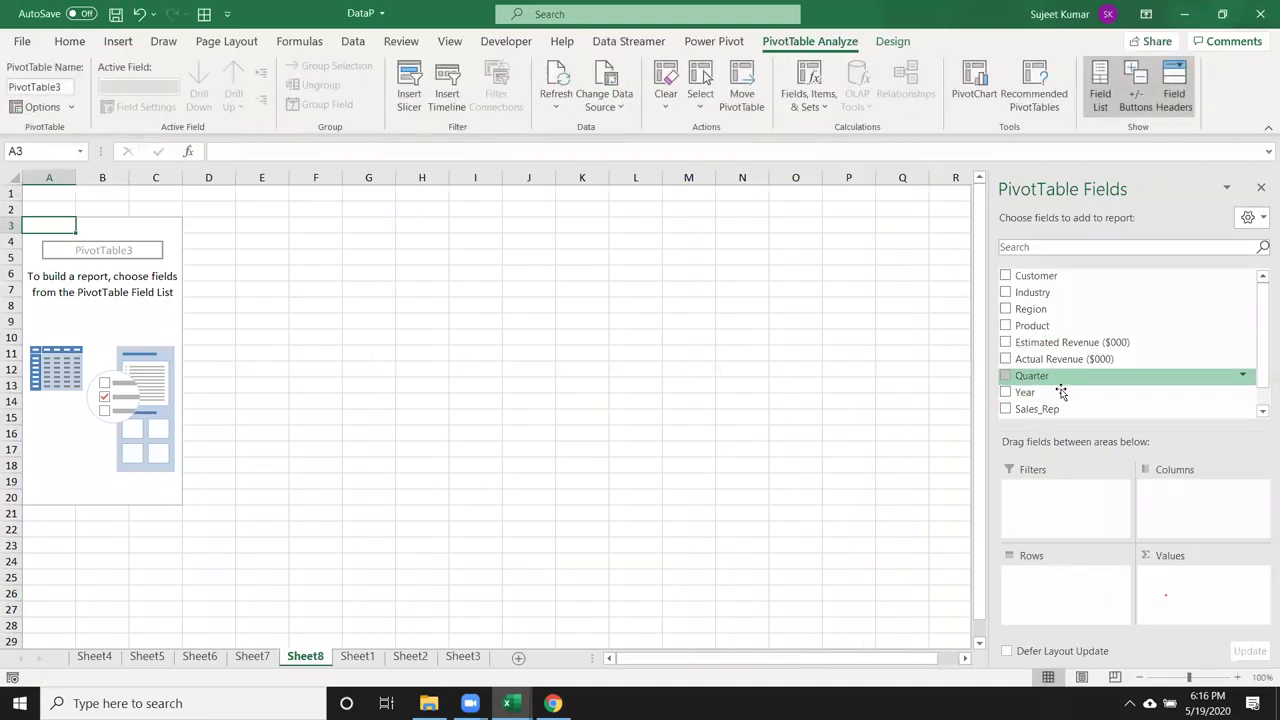
{"action": "left_click_drag", "start_coordinate": [1050, 409], "coordinate": [1096, 594]}
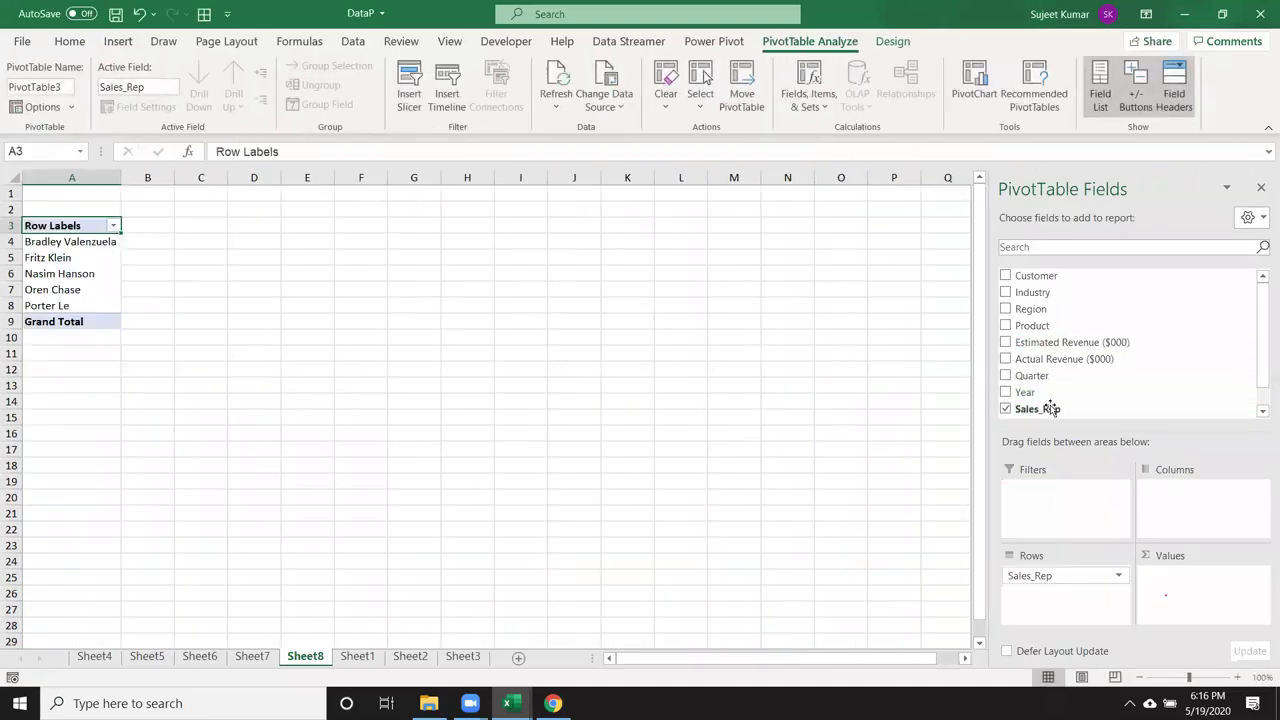
{"action": "left_click_drag", "start_coordinate": [1064, 359], "coordinate": [1196, 588]}
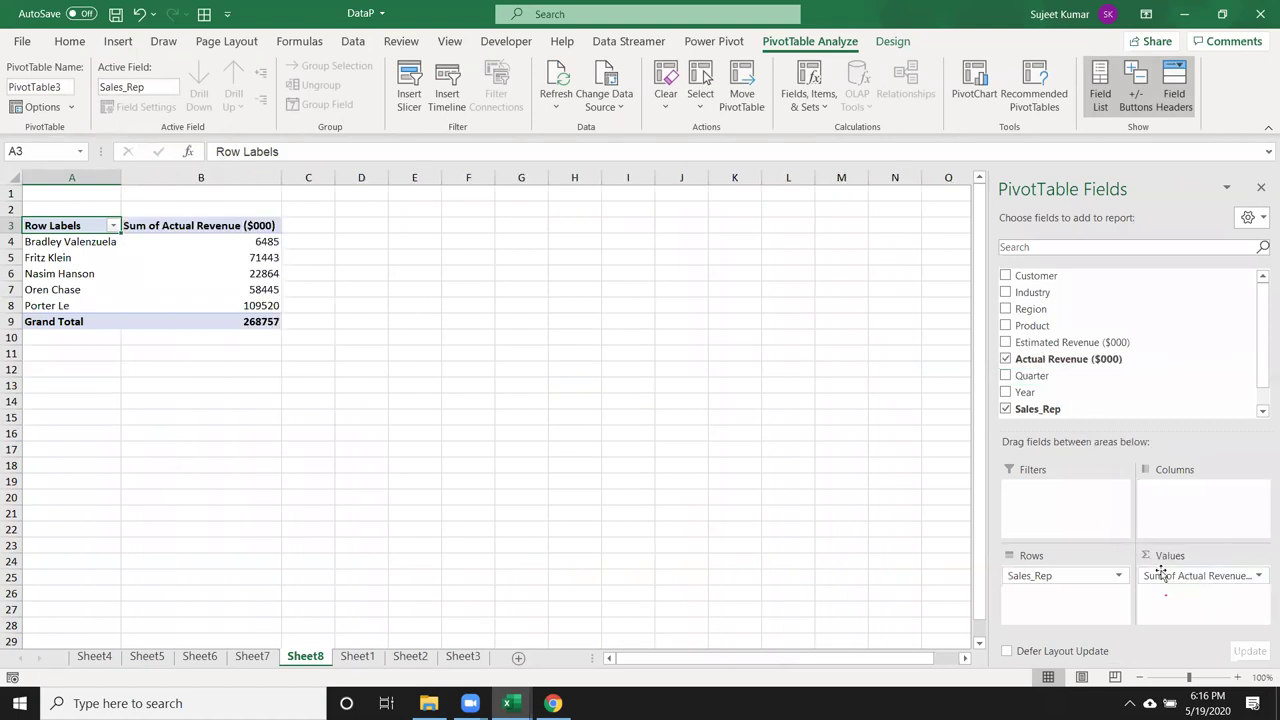
{"action": "left_click_drag", "start_coordinate": [234, 260], "coordinate": [237, 304]}
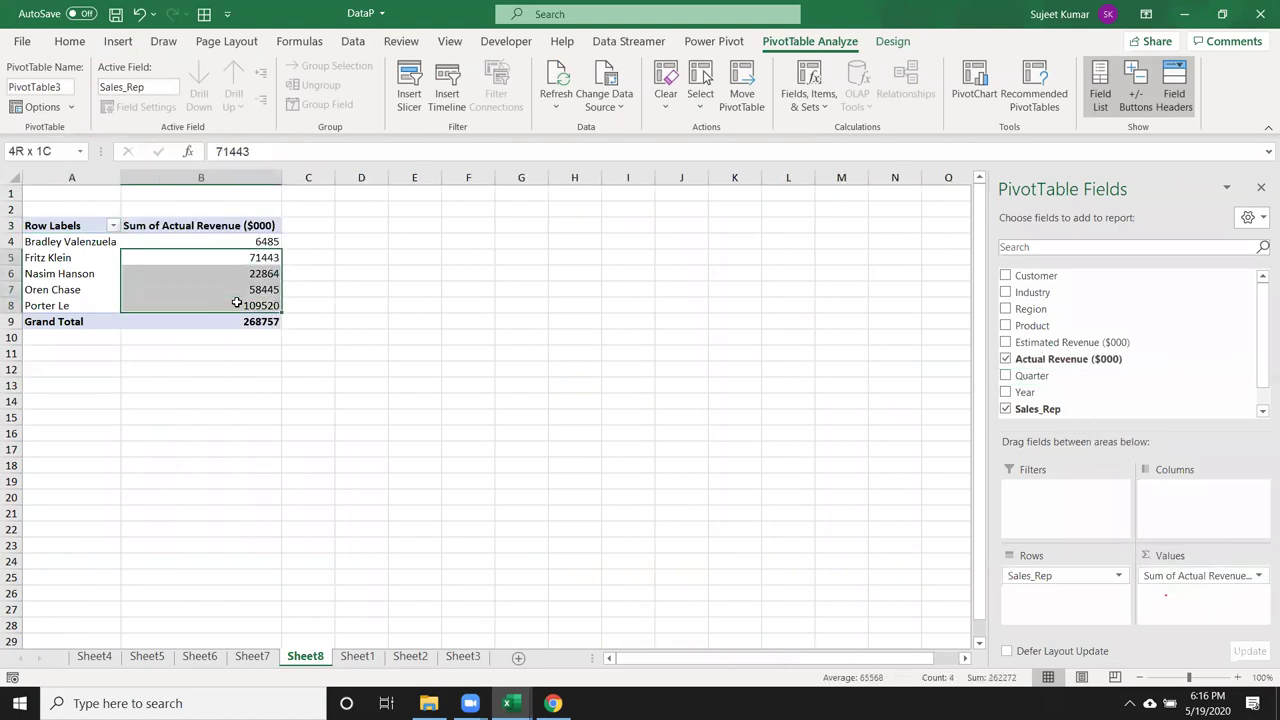
- Change the Actual Revenue value field from Sum to Average in Value Field Settings
{"action": "left_click", "coordinate": [1257, 575]}
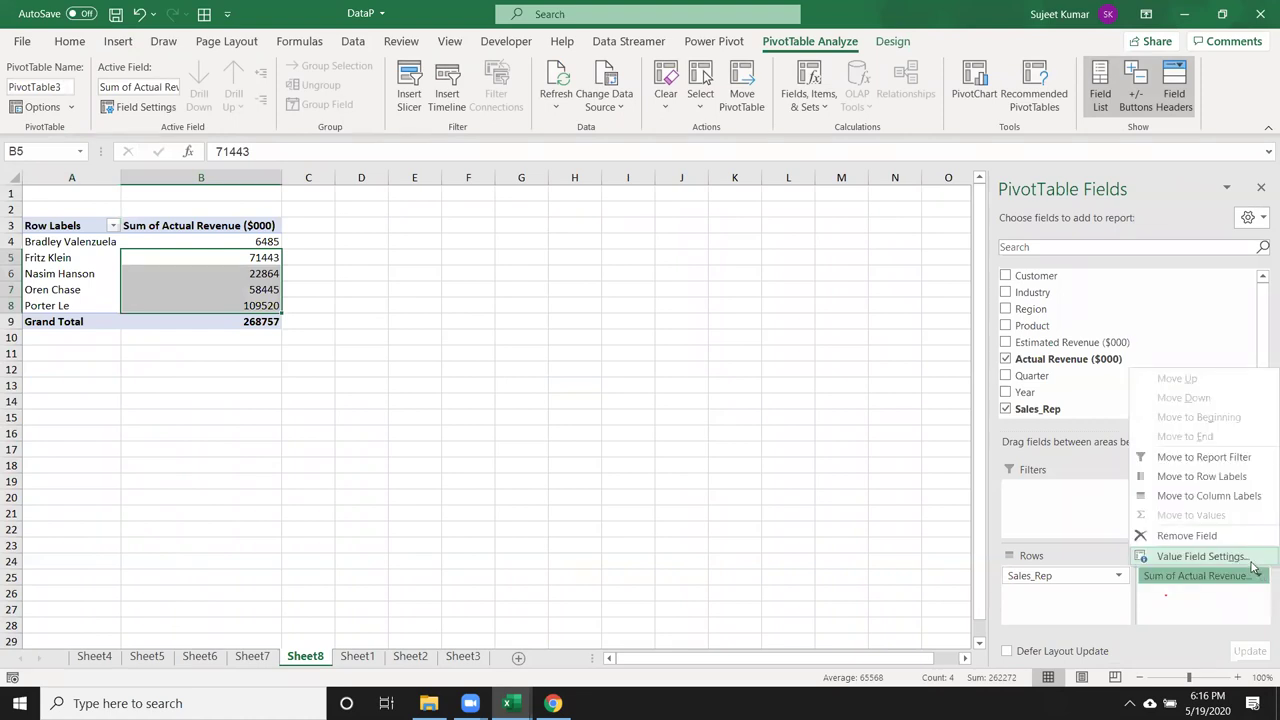
{"action": "left_click", "coordinate": [1220, 557]}
{"action": "left_click", "coordinate": [540, 327]}
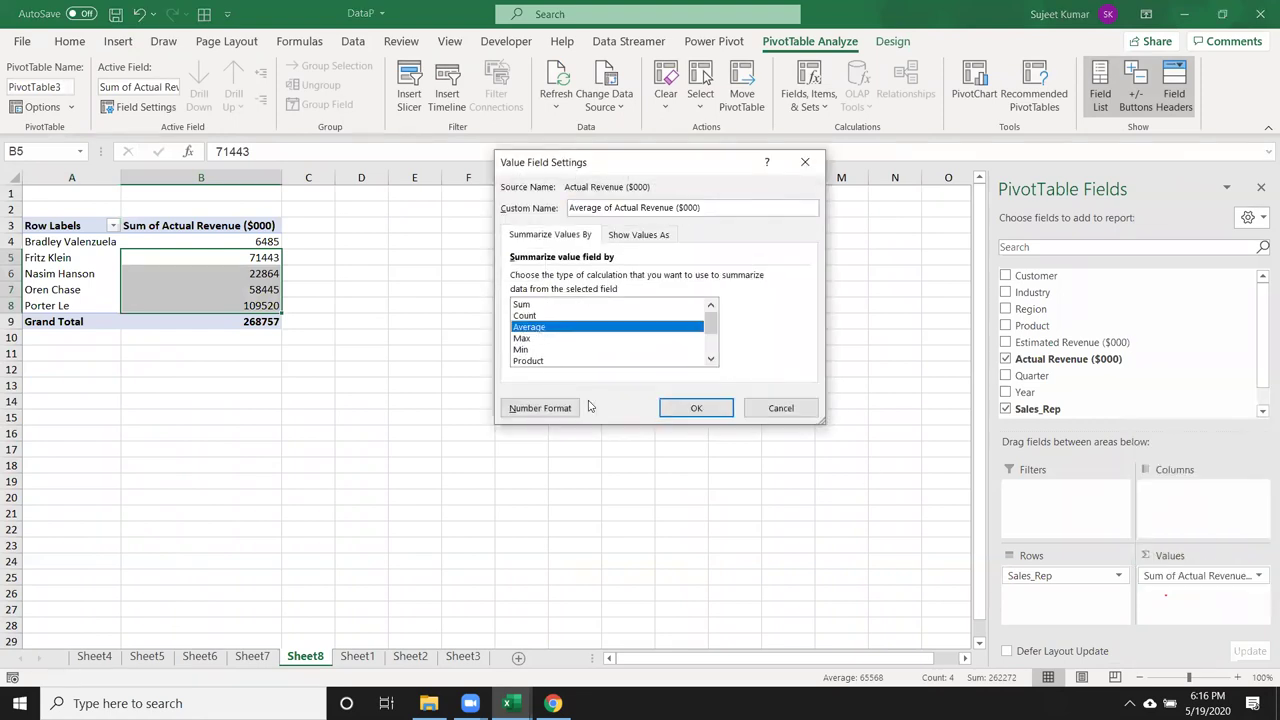
{"action": "left_click", "coordinate": [693, 410]}
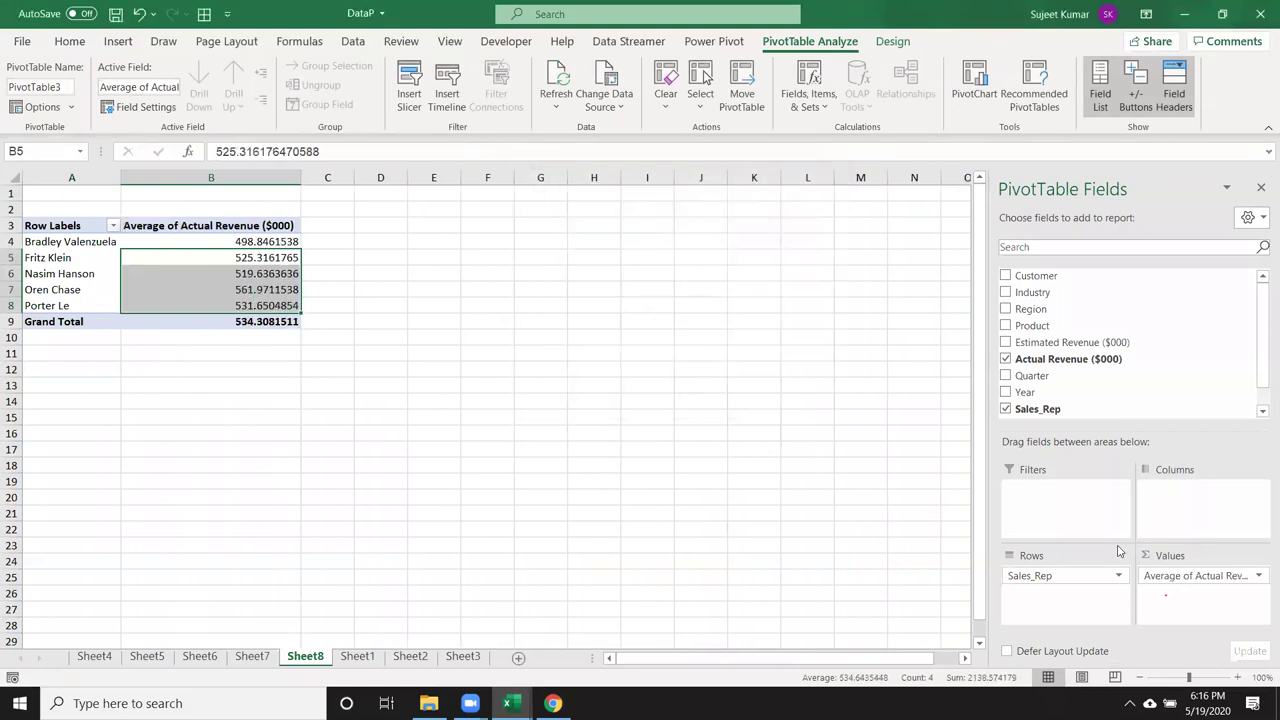
{"action": "left_click", "coordinate": [263, 308]}
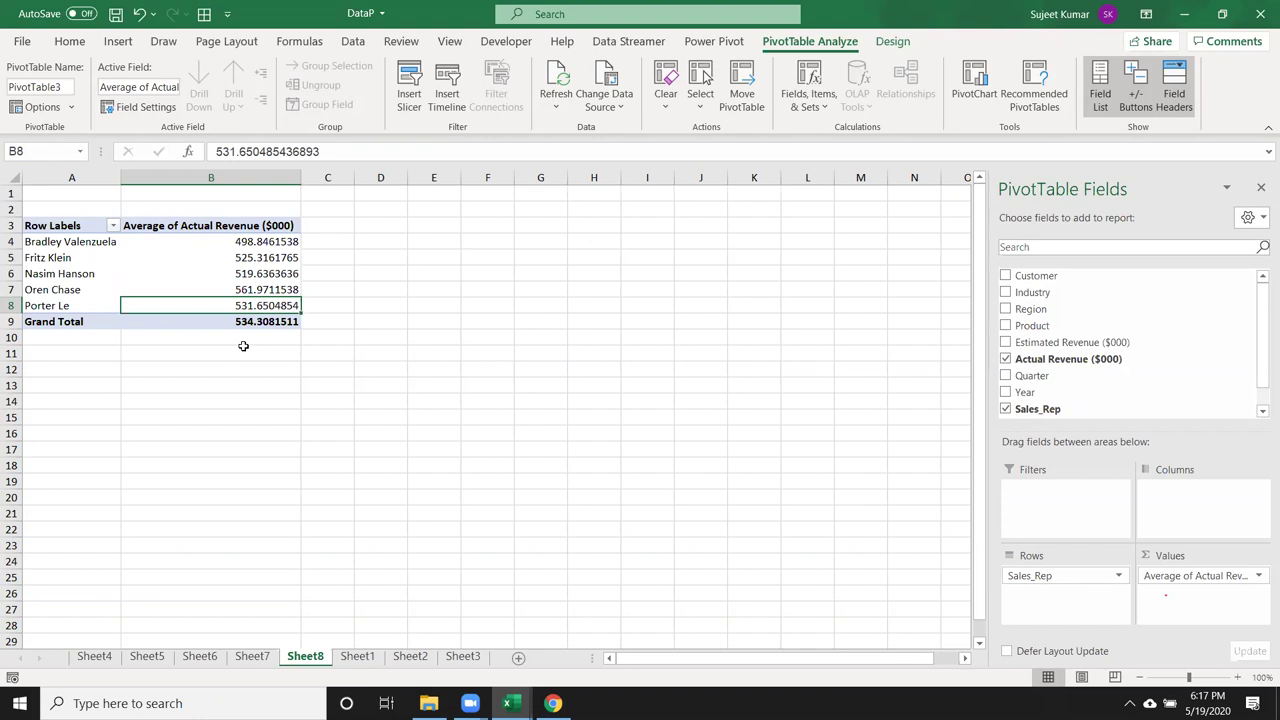
- Return to Sheet1 and select the Industry column
{"action": "left_click", "coordinate": [357, 657]}
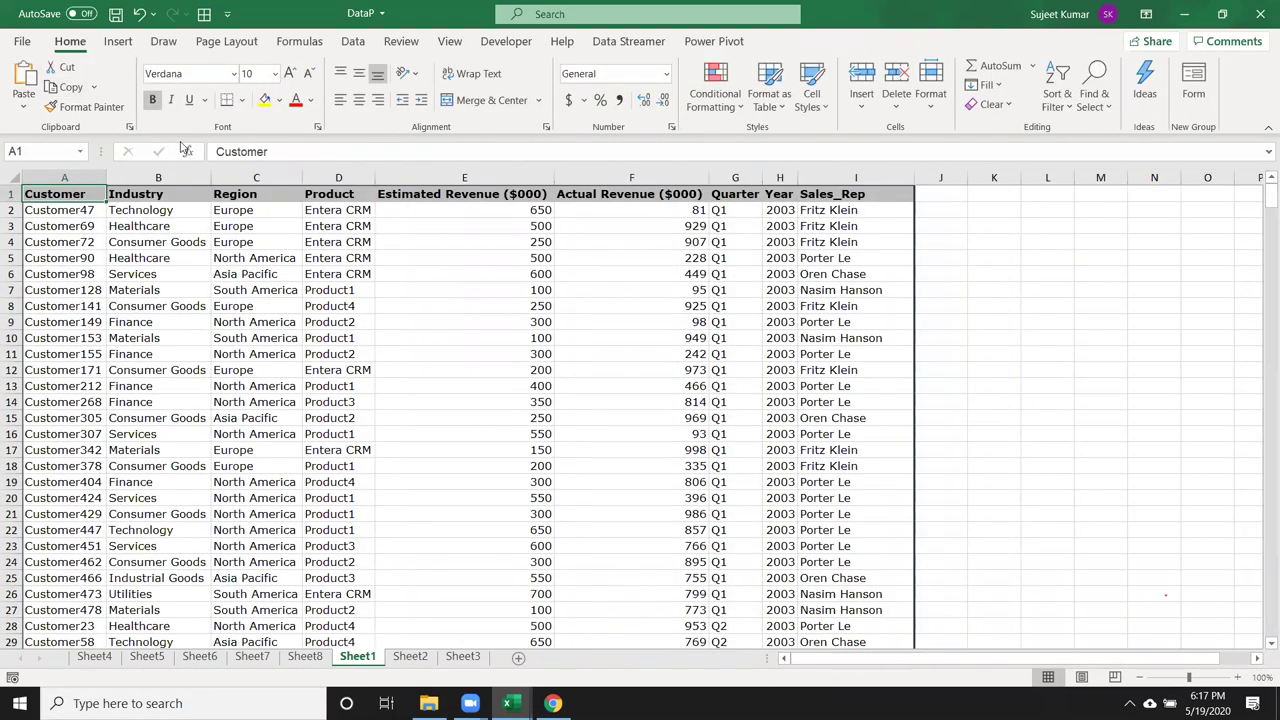
{"action": "left_click", "coordinate": [156, 272]}
{"action": "left_click", "coordinate": [155, 228]}
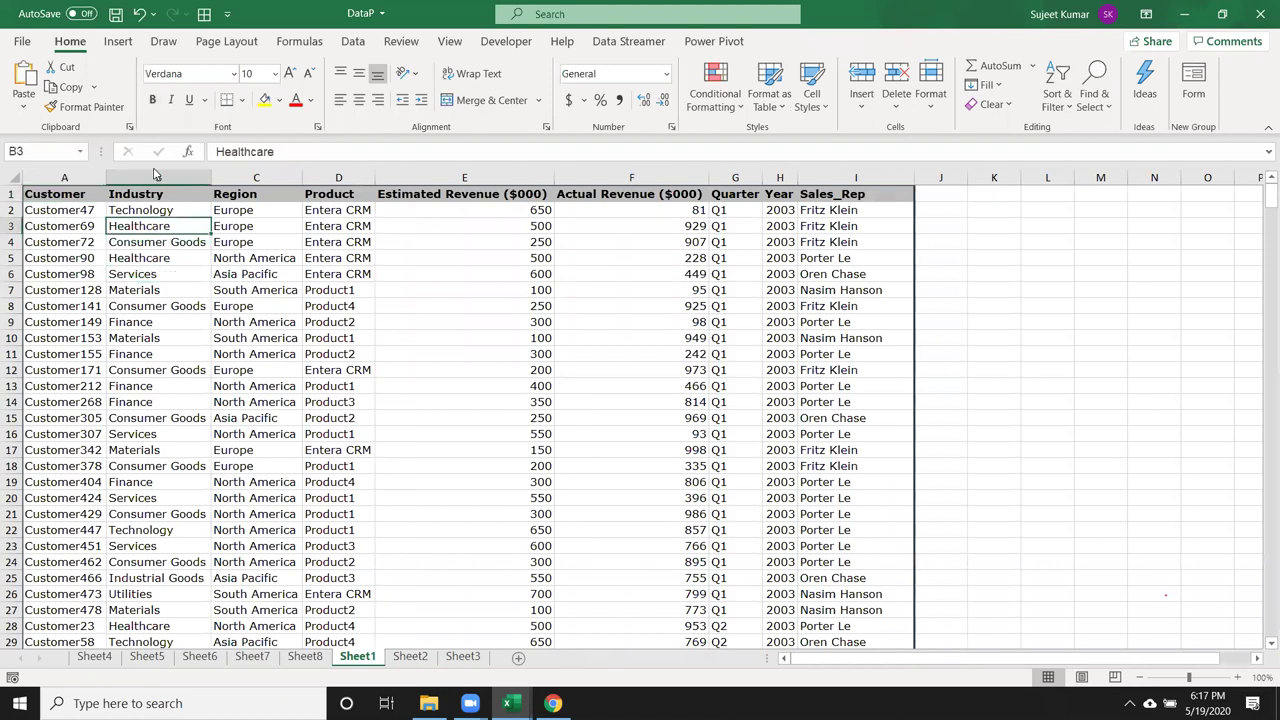
{"action": "left_click", "coordinate": [155, 175]}
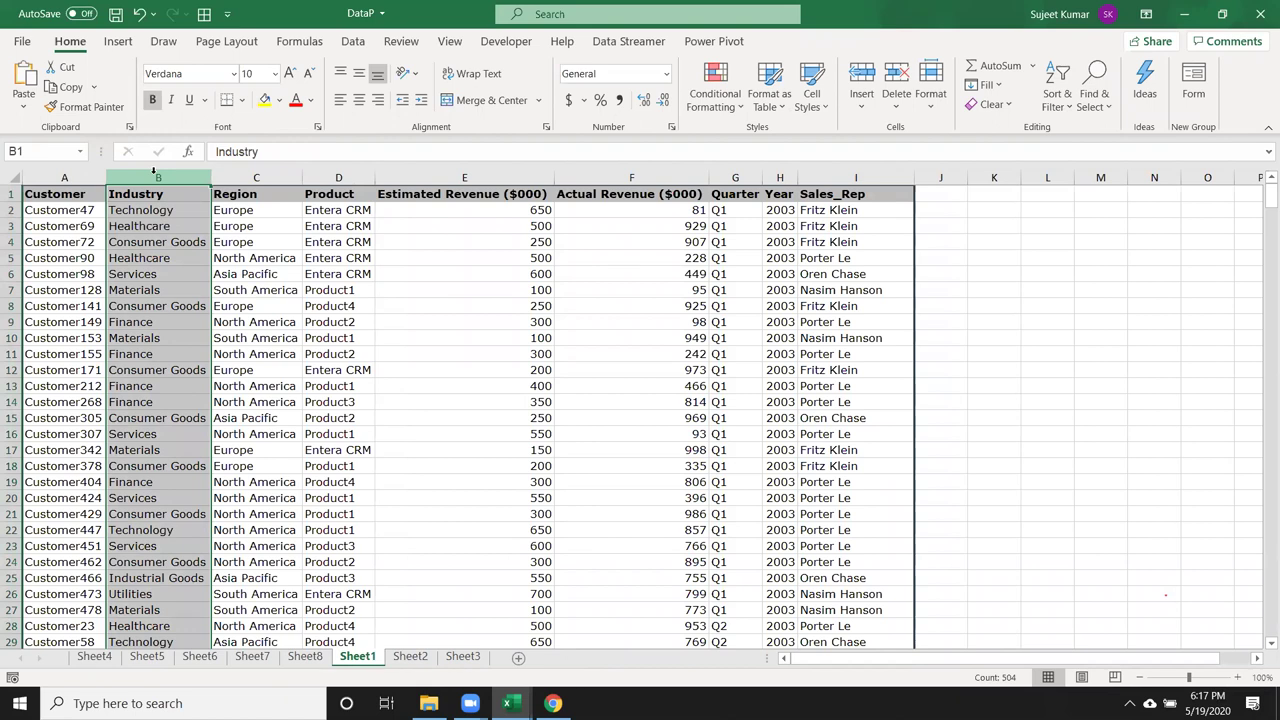
- Insert another PivotTable from the sales data on a new worksheet
{"action": "left_click", "coordinate": [68, 210]}
{"action": "left_click", "coordinate": [118, 42]}
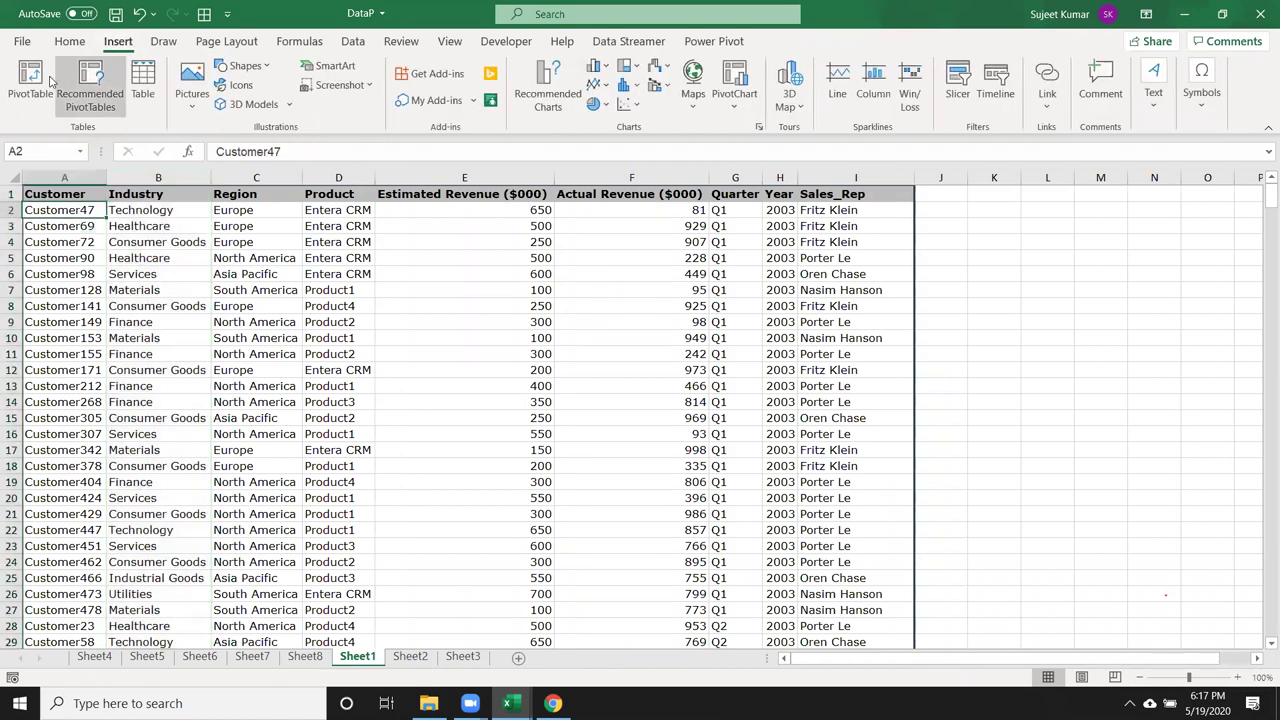
{"action": "left_click", "coordinate": [30, 80]}
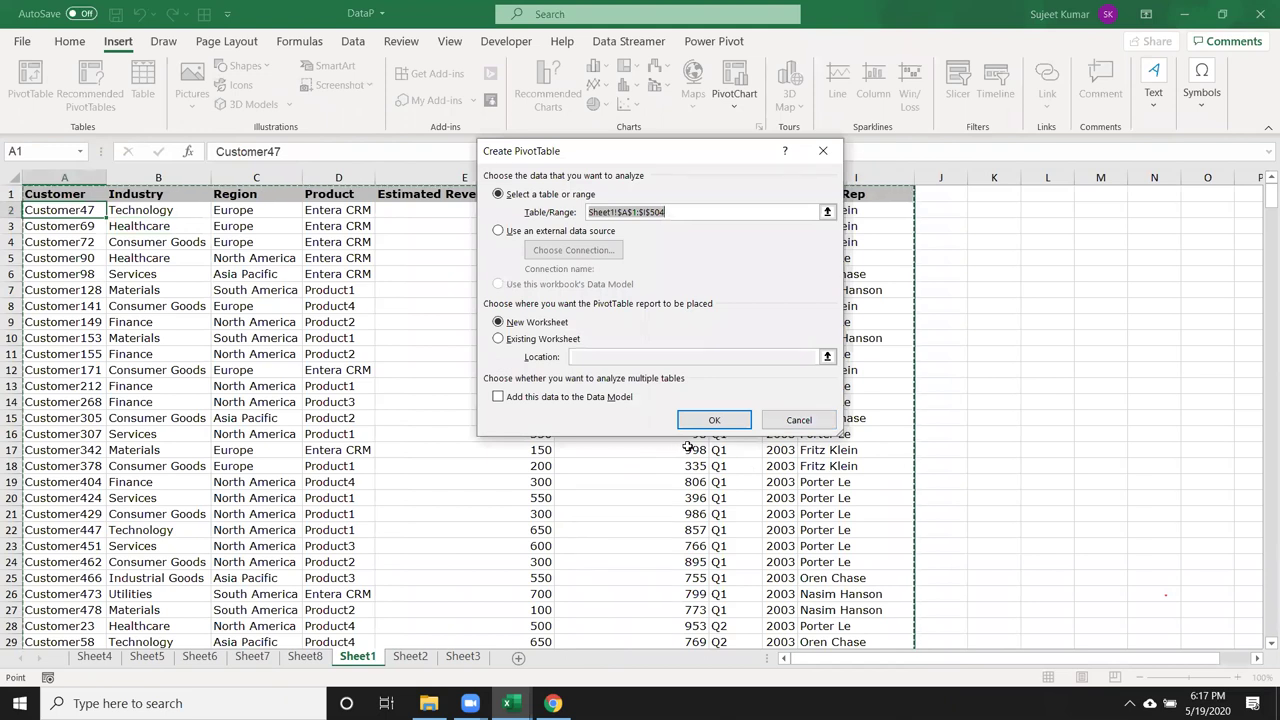
{"action": "left_click", "coordinate": [710, 421]}
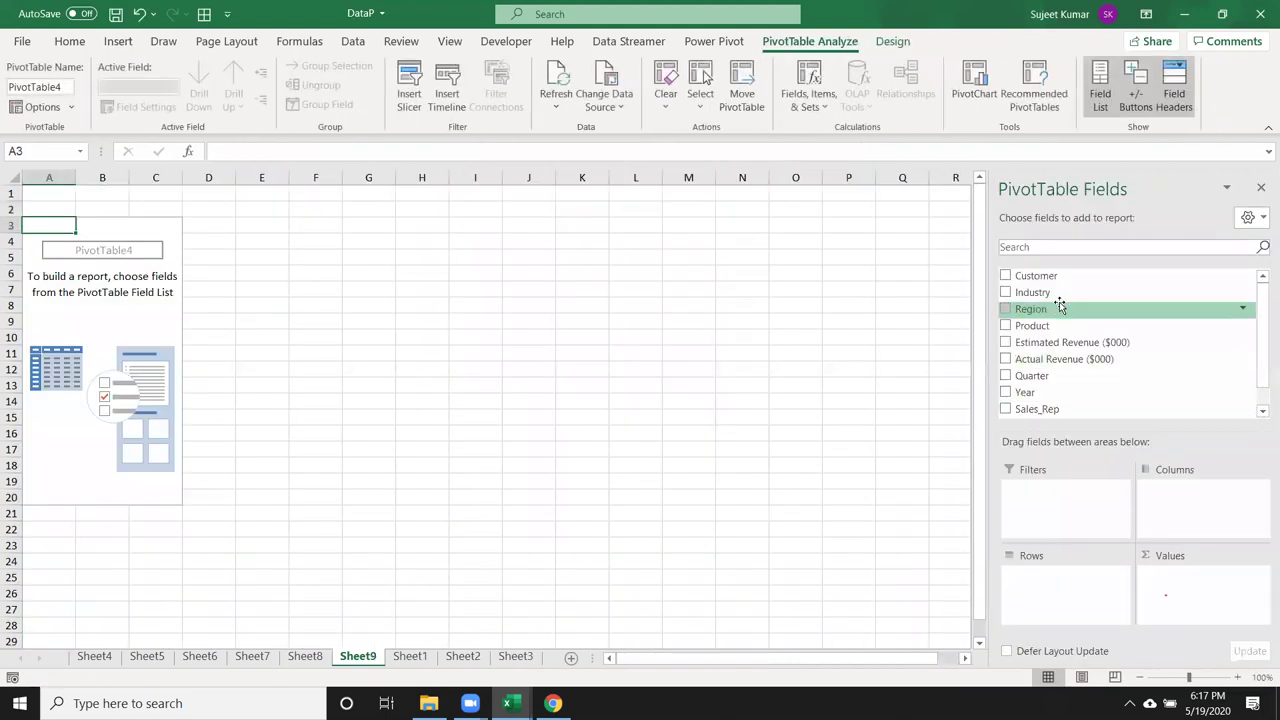
- Add Industry to Rows and Actual Revenue ($000) to Values
{"action": "scroll", "coordinate": [1086, 412], "scroll_direction": "down", "scroll_amount": 1}
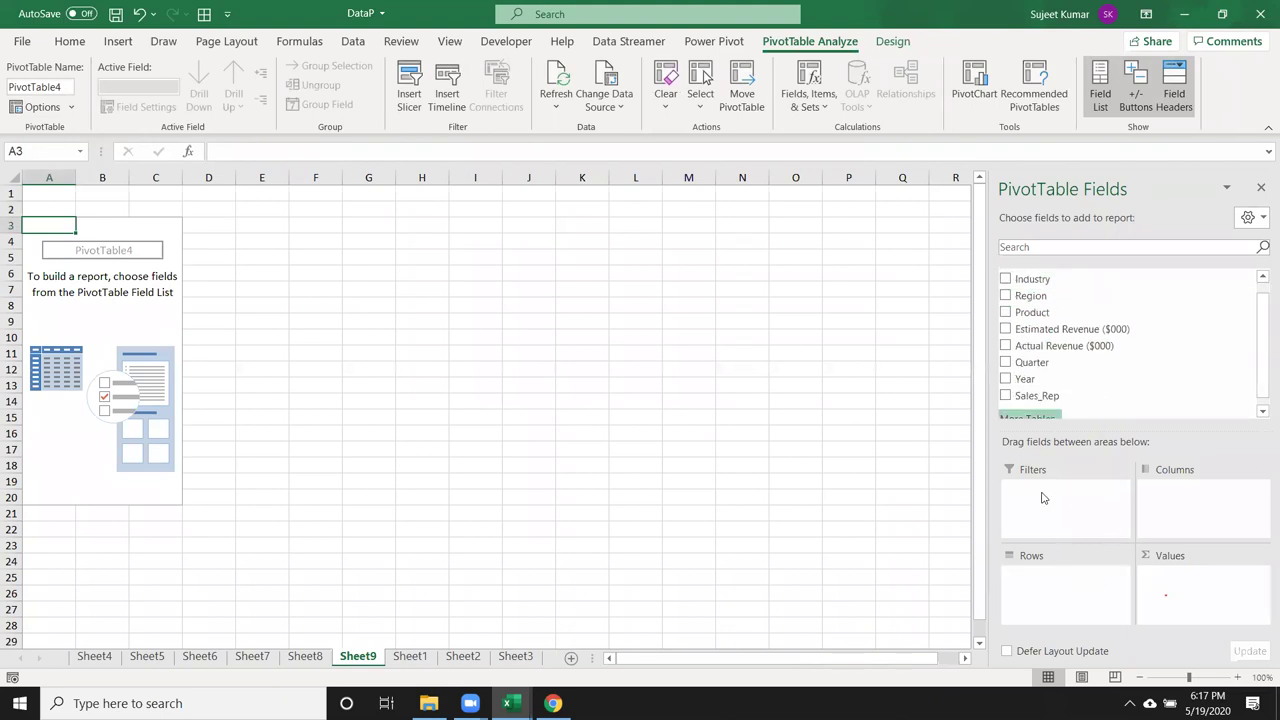
{"action": "mouse_move", "coordinate": [1055, 280]}
{"action": "left_mouse_down"}
{"action": "mouse_move", "coordinate": [1093, 568]}
{"action": "mouse_move", "coordinate": [1080, 600]}
{"action": "left_mouse_up"}
{"action": "left_click_drag", "start_coordinate": [1064, 336], "coordinate": [1195, 598]}
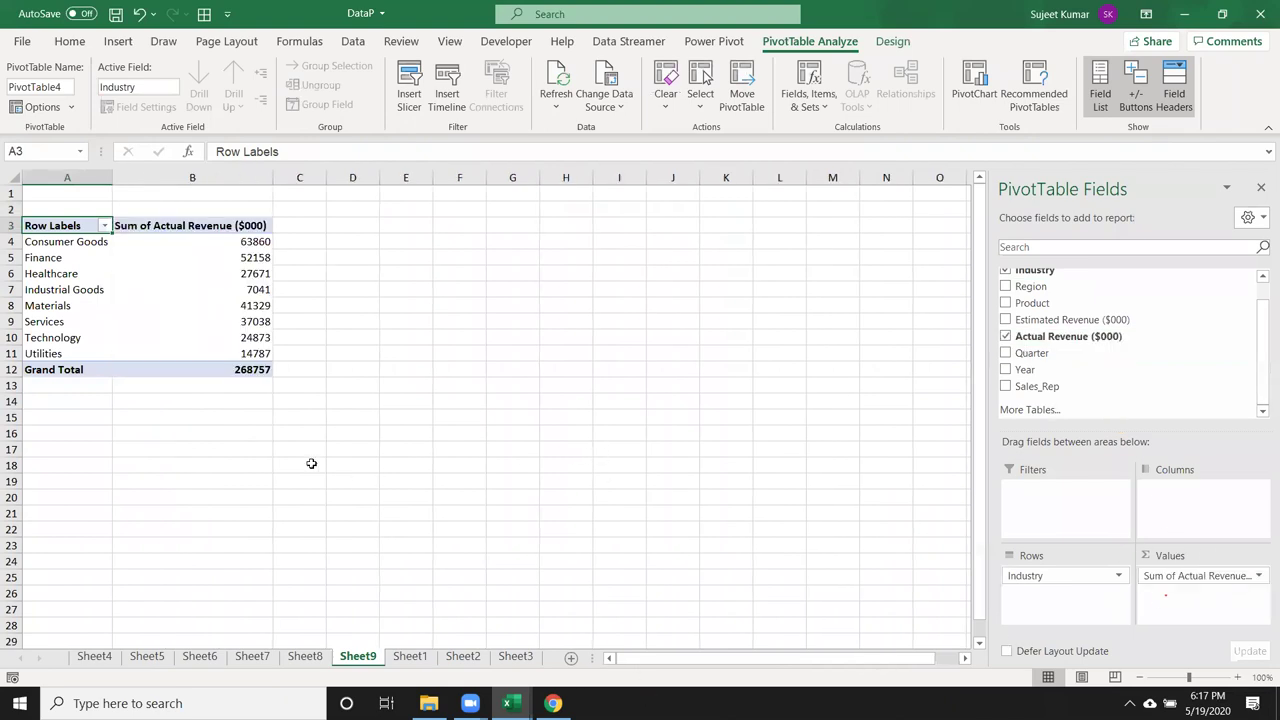
- Select the industry labels and their revenue totals in the pivot
{"action": "mouse_move", "coordinate": [250, 290]}
{"action": "left_mouse_down"}
{"action": "mouse_move", "coordinate": [237, 302]}
{"action": "mouse_move", "coordinate": [100, 289]}
{"action": "left_mouse_up"}
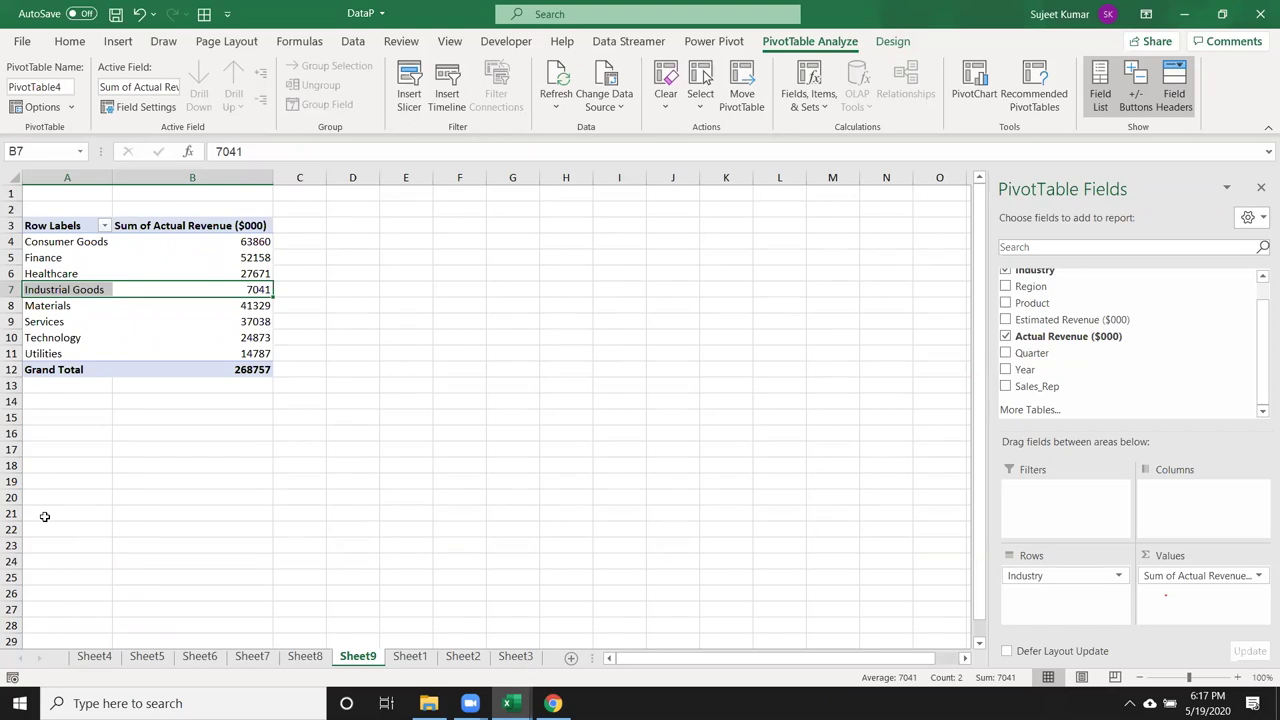
{"action": "left_click", "coordinate": [58, 242]}
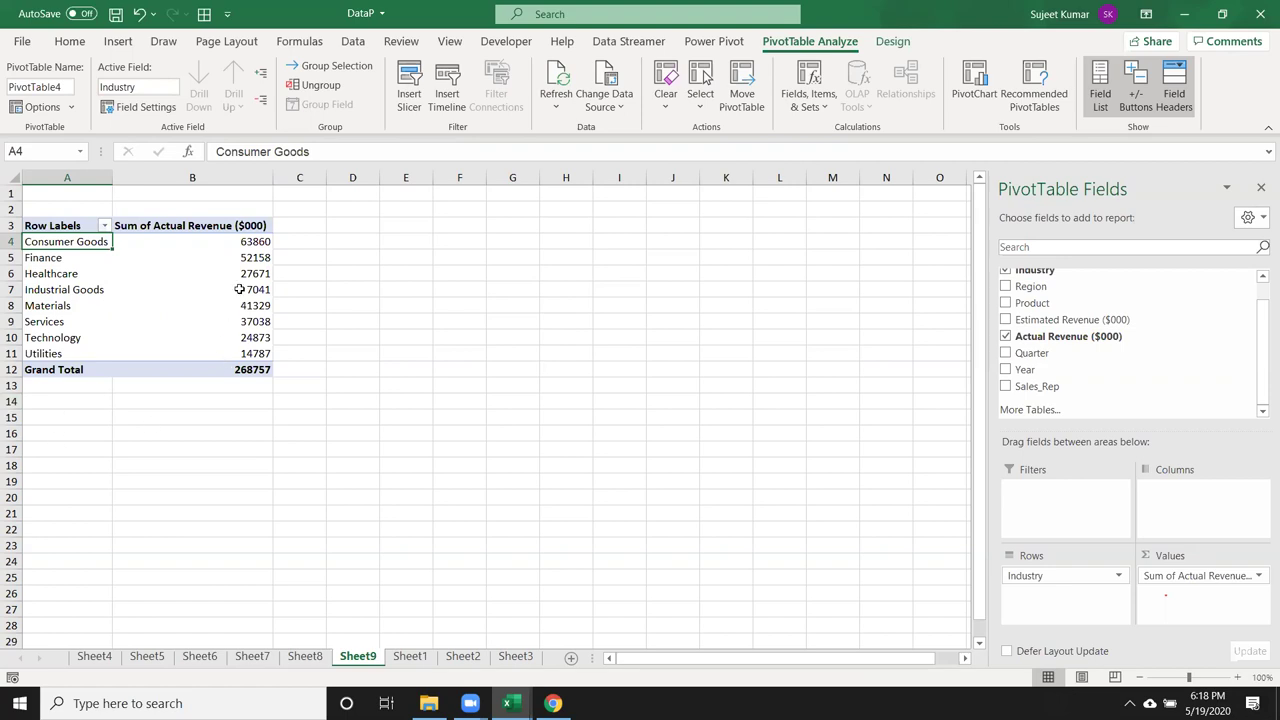
{"action": "mouse_move", "coordinate": [226, 307]}
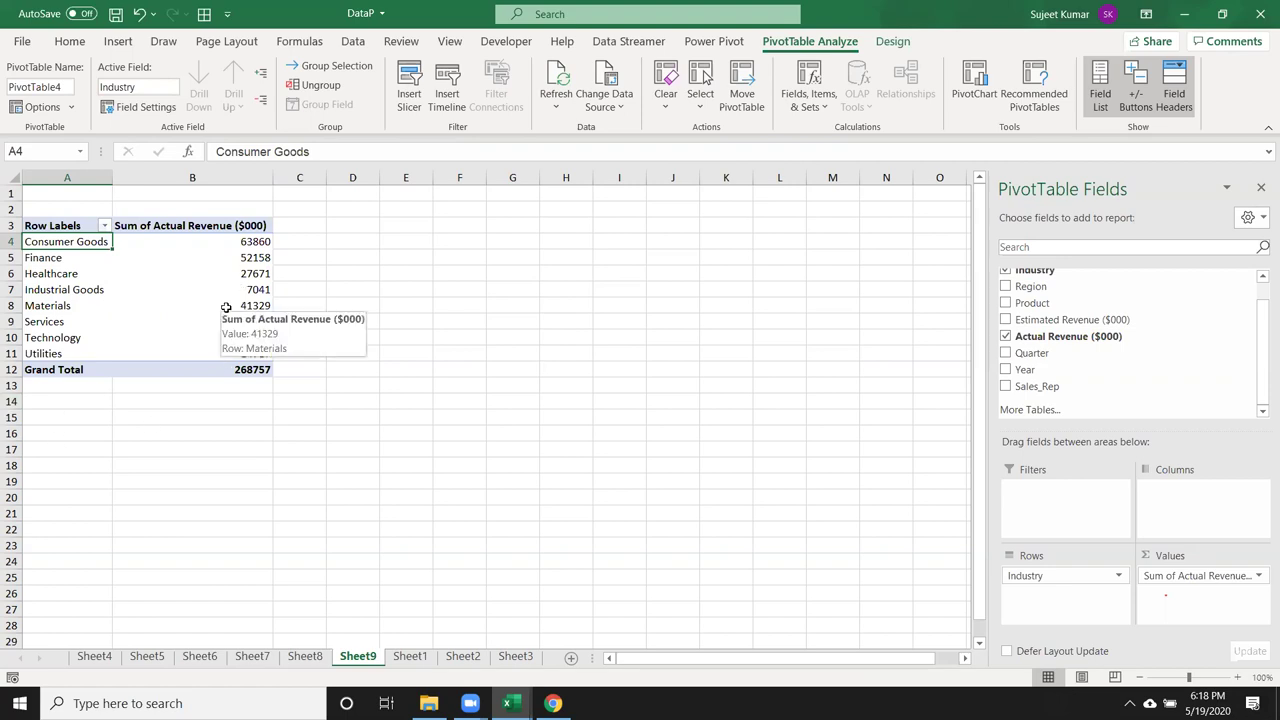
{"action": "left_click", "coordinate": [120, 265]}
{"action": "left_click", "coordinate": [72, 244]}
{"action": "left_click_drag", "start_coordinate": [72, 244], "coordinate": [255, 354]}
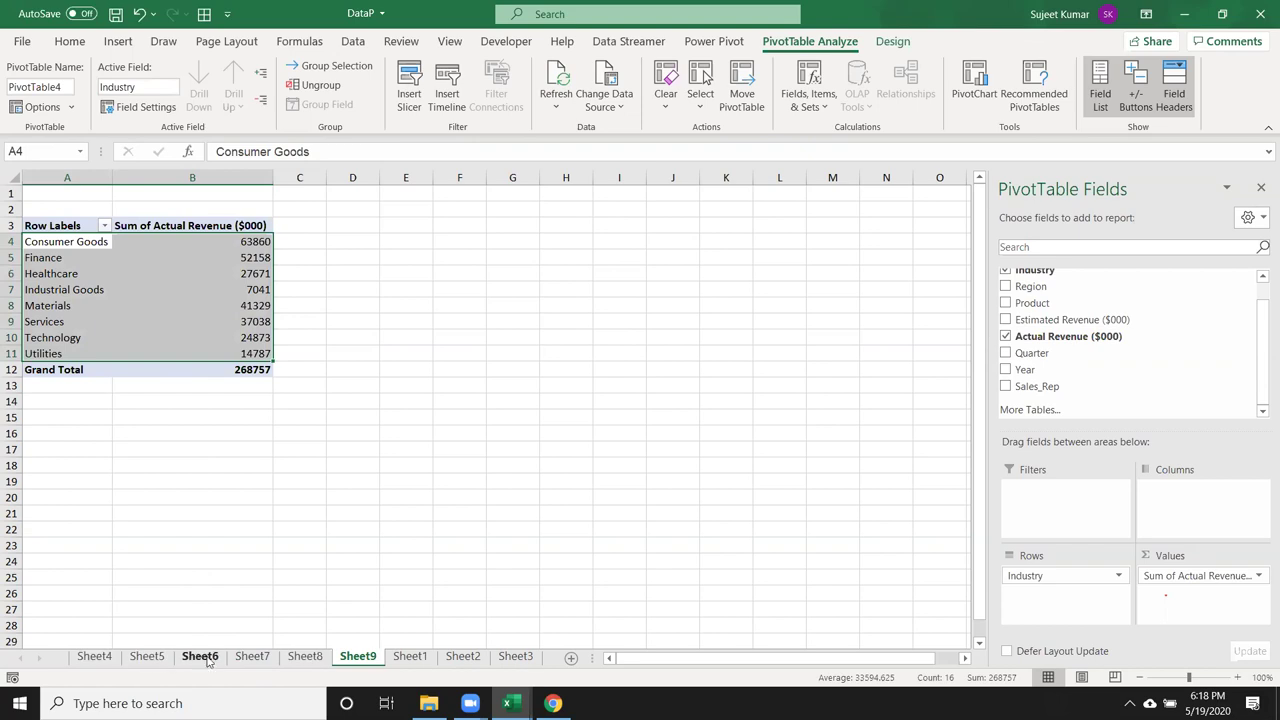
- Click through Industry, Region and Actual Revenue entries in the Sheet1 sales table
{"action": "left_click", "coordinate": [410, 657]}
{"action": "left_click", "coordinate": [421, 257]}
{"action": "left_click", "coordinate": [168, 230]}
{"action": "left_click", "coordinate": [140, 274]}
{"action": "left_click", "coordinate": [140, 322]}
{"action": "left_click", "coordinate": [140, 370]}
{"action": "left_click", "coordinate": [153, 500]}
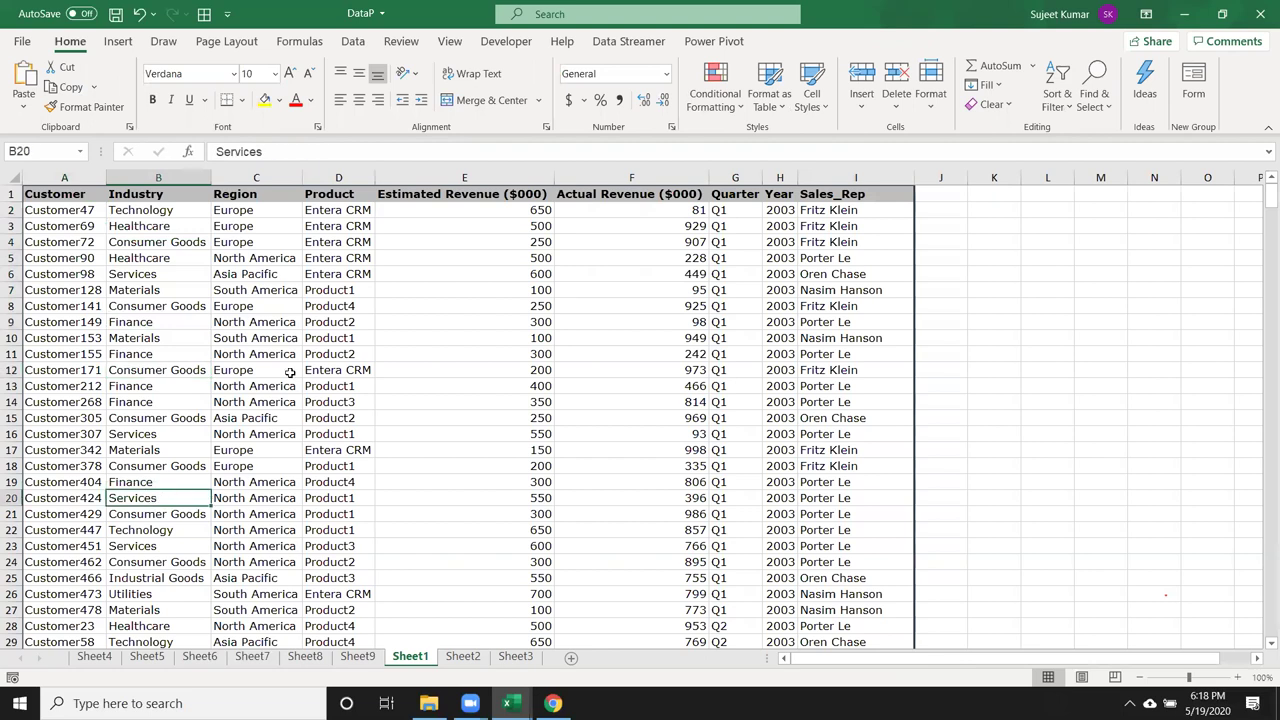
{"action": "left_click", "coordinate": [241, 198]}
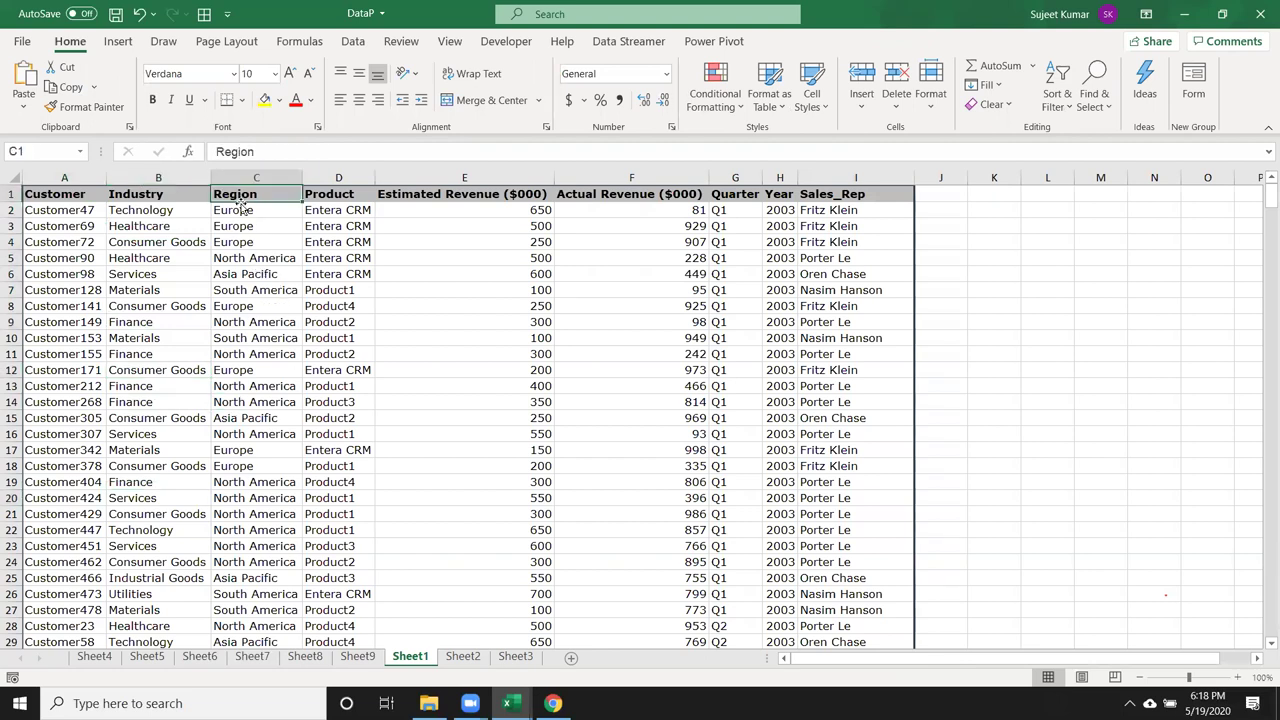
{"action": "left_click", "coordinate": [241, 210]}
{"action": "left_click", "coordinate": [684, 222]}
{"action": "left_click", "coordinate": [256, 258]}
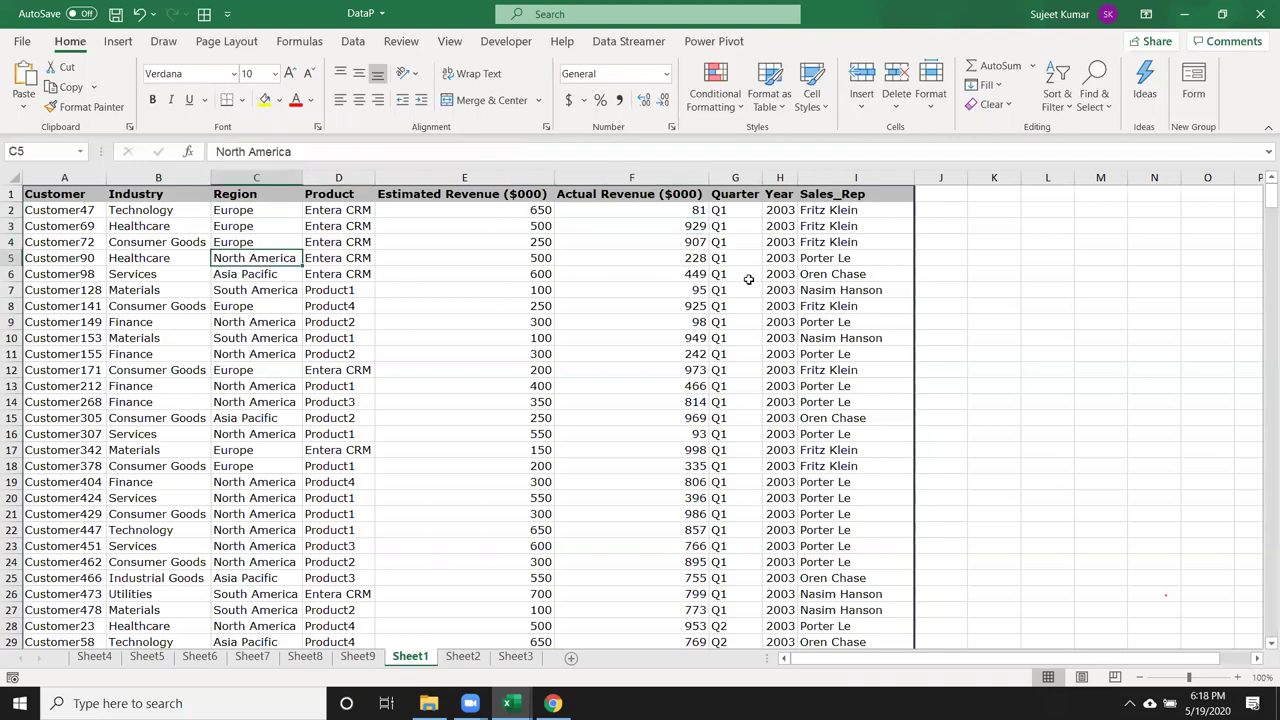
{"action": "left_click", "coordinate": [703, 276]}
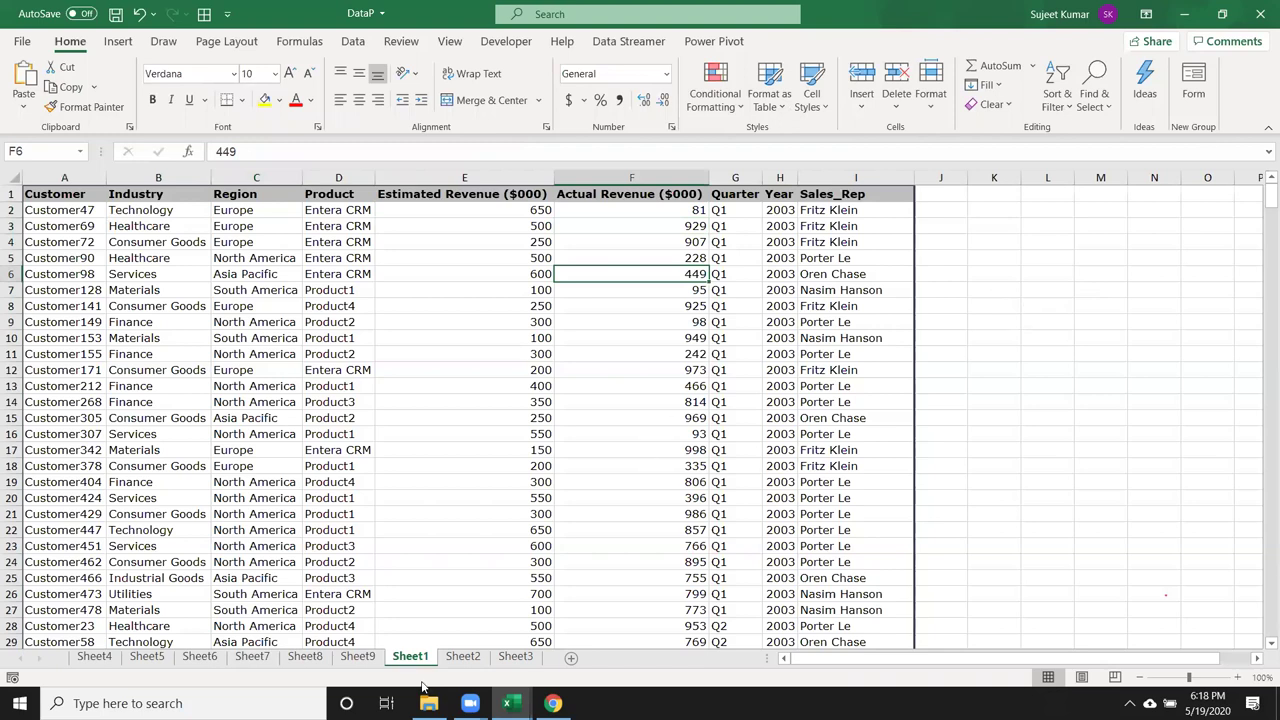
- Return to Sheet9, select industry labels A4:A11, then click into the pivot to restore its field list
{"action": "left_click", "coordinate": [358, 657]}
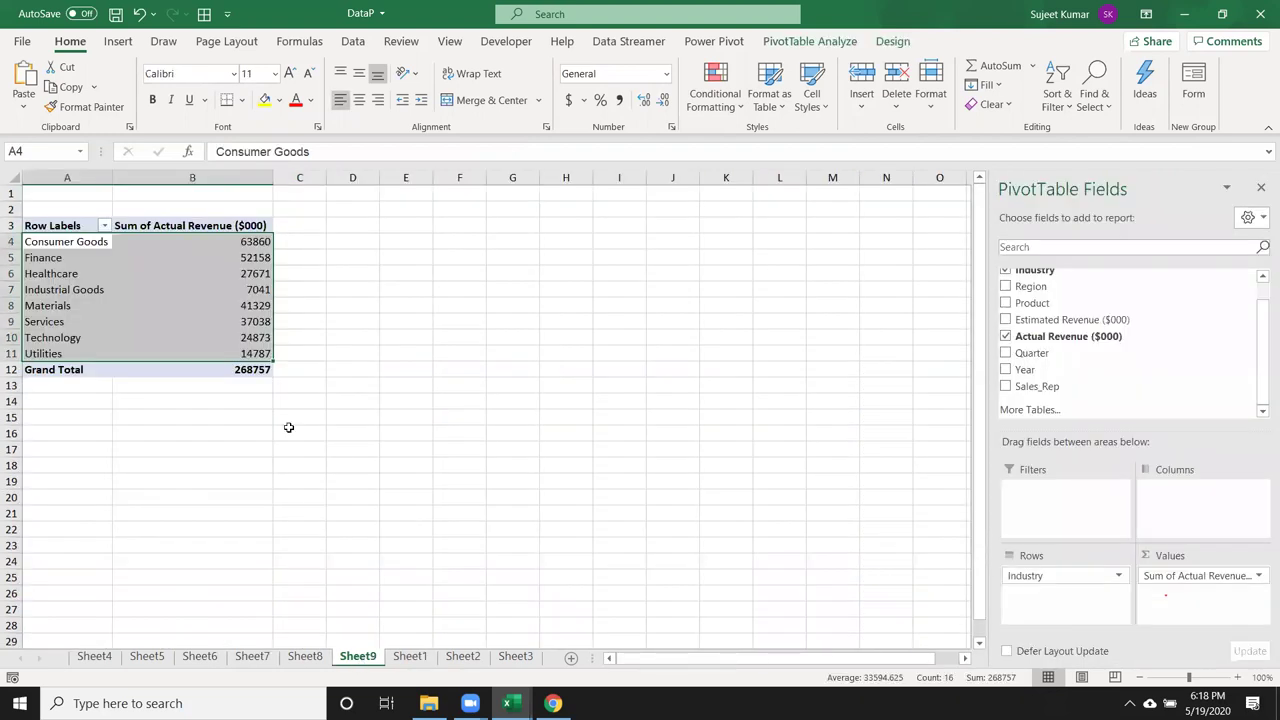
{"action": "left_click", "coordinate": [1257, 577]}
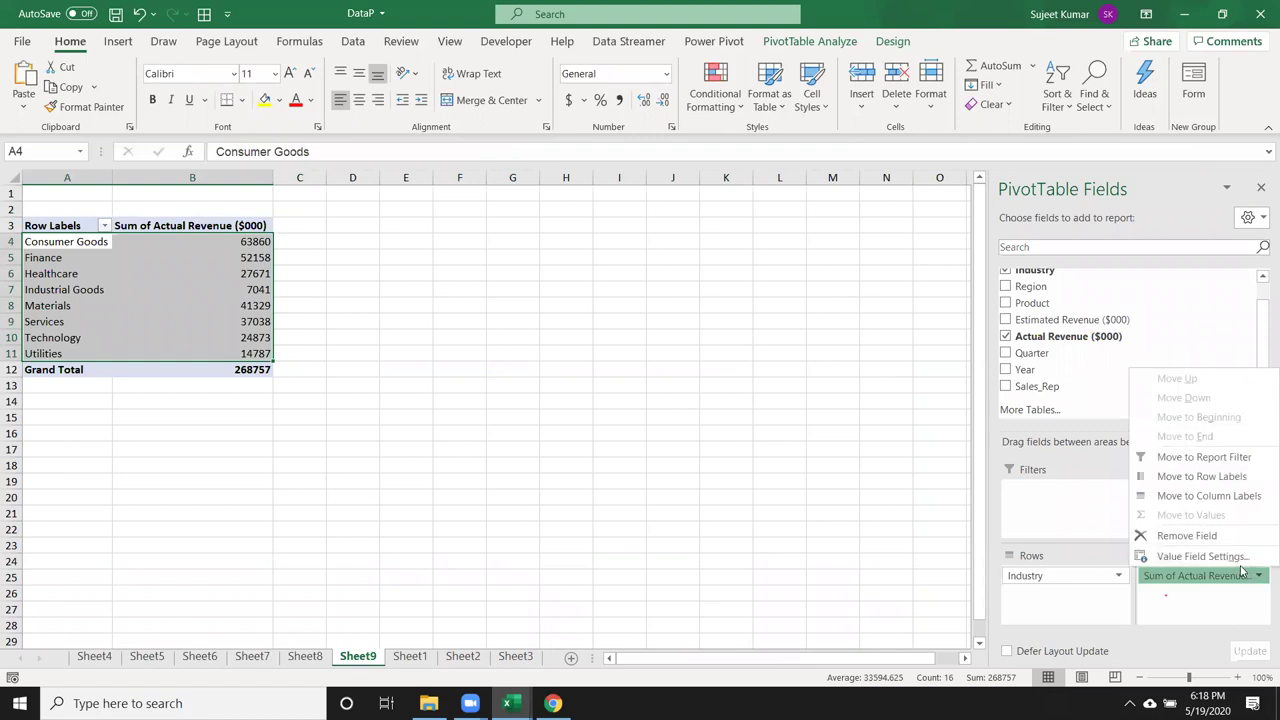
{"action": "left_click", "coordinate": [1190, 626]}
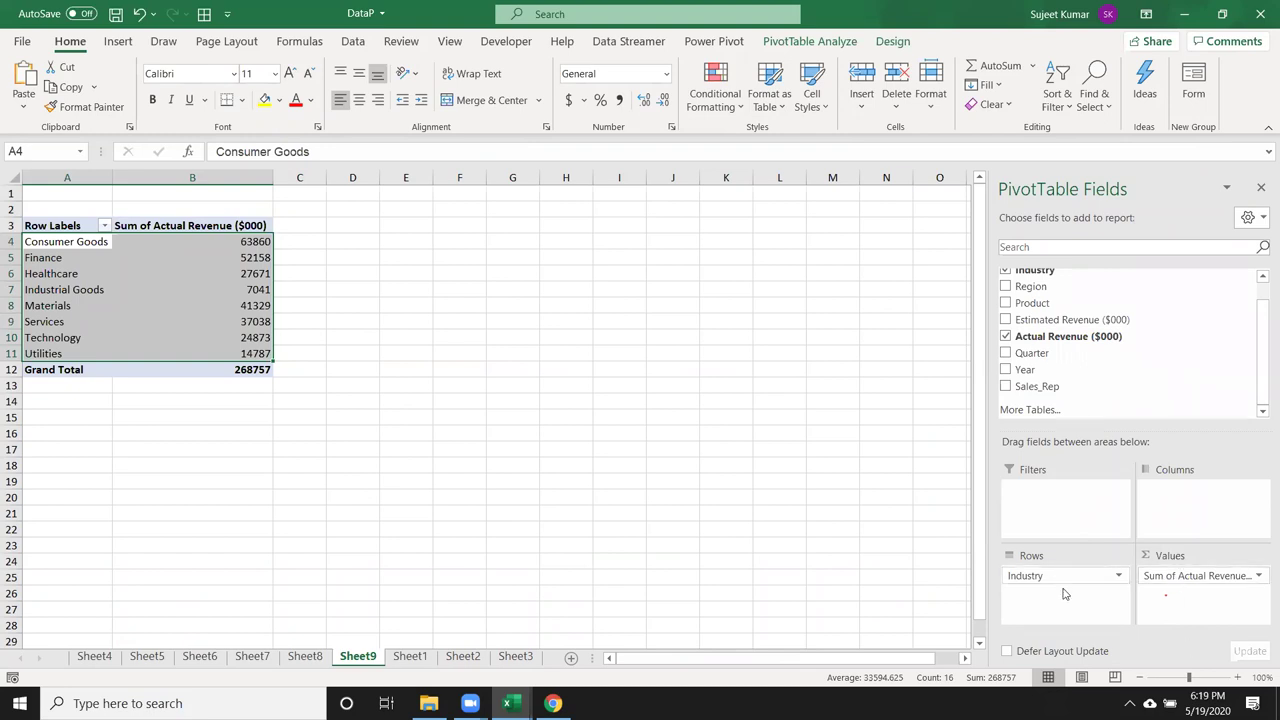
{"action": "left_click_drag", "start_coordinate": [62, 243], "coordinate": [60, 353]}
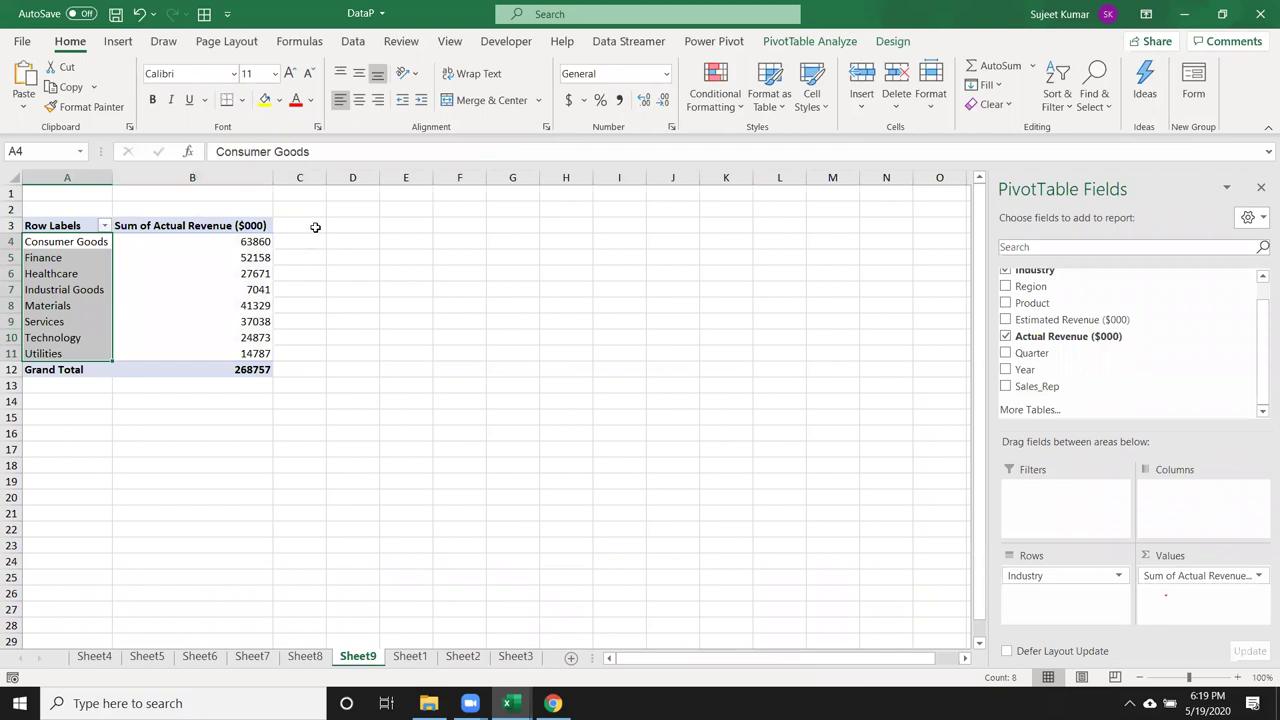
{"action": "left_click_drag", "start_coordinate": [316, 226], "coordinate": [653, 234]}
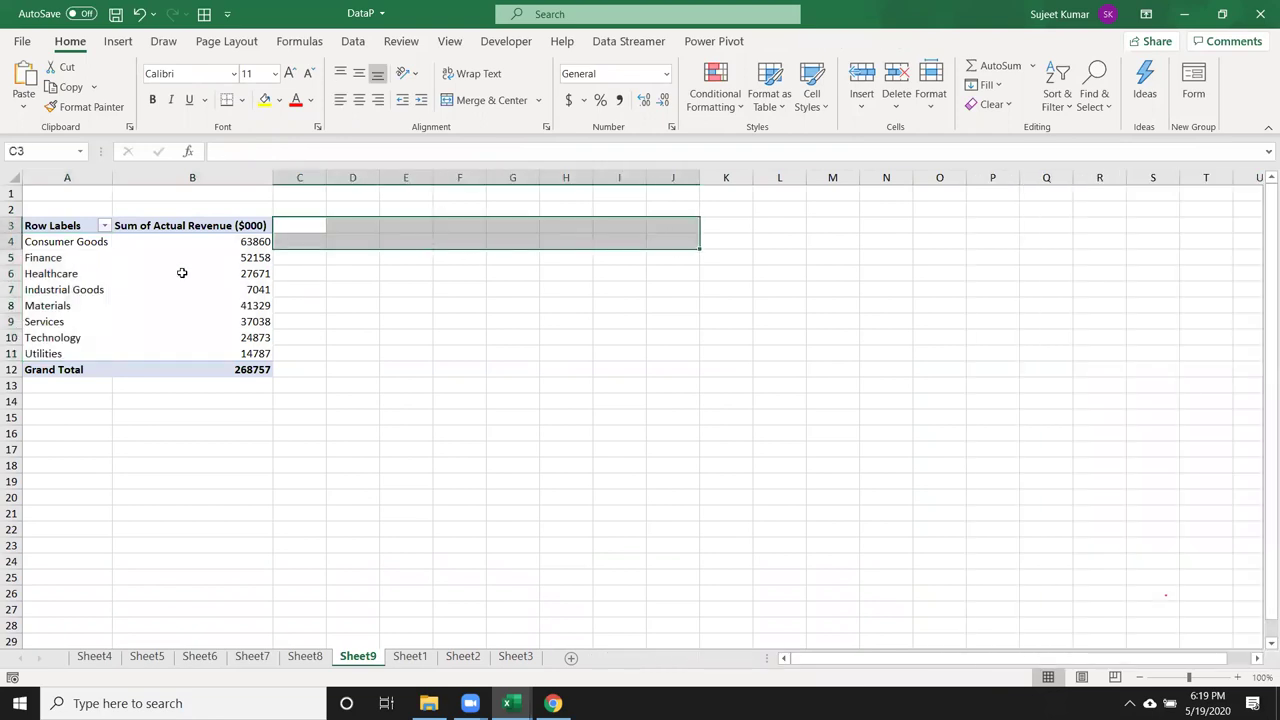
{"action": "left_click", "coordinate": [180, 273]}
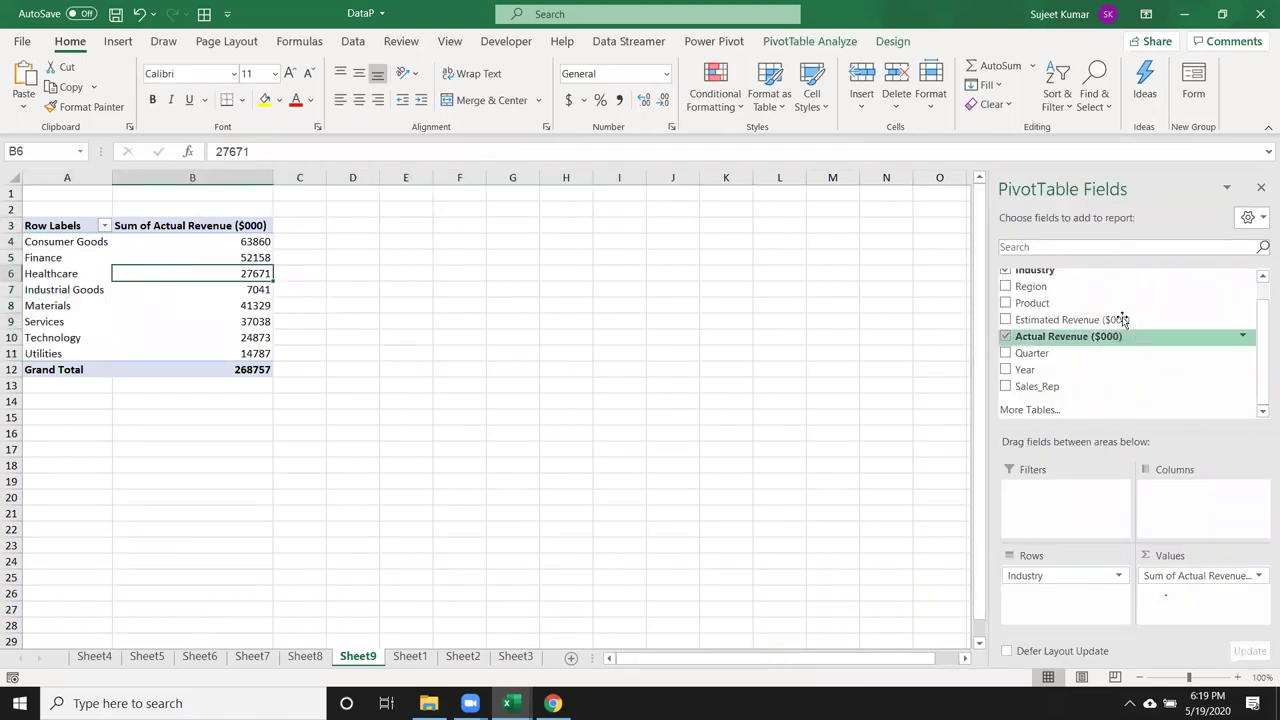
- Add Region to the pivot Columns, splitting each industry's revenue into five regions
{"action": "left_click_drag", "start_coordinate": [1040, 286], "coordinate": [1191, 505]}
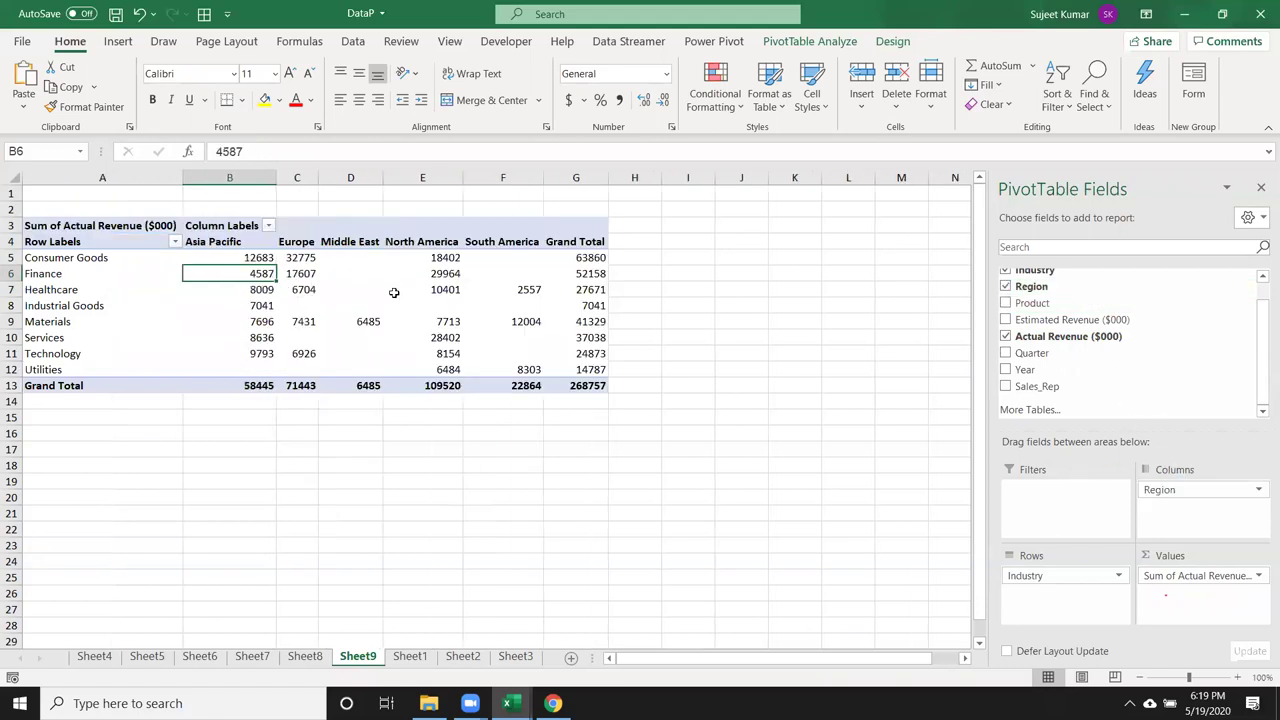
{"action": "left_click", "coordinate": [1176, 576]}
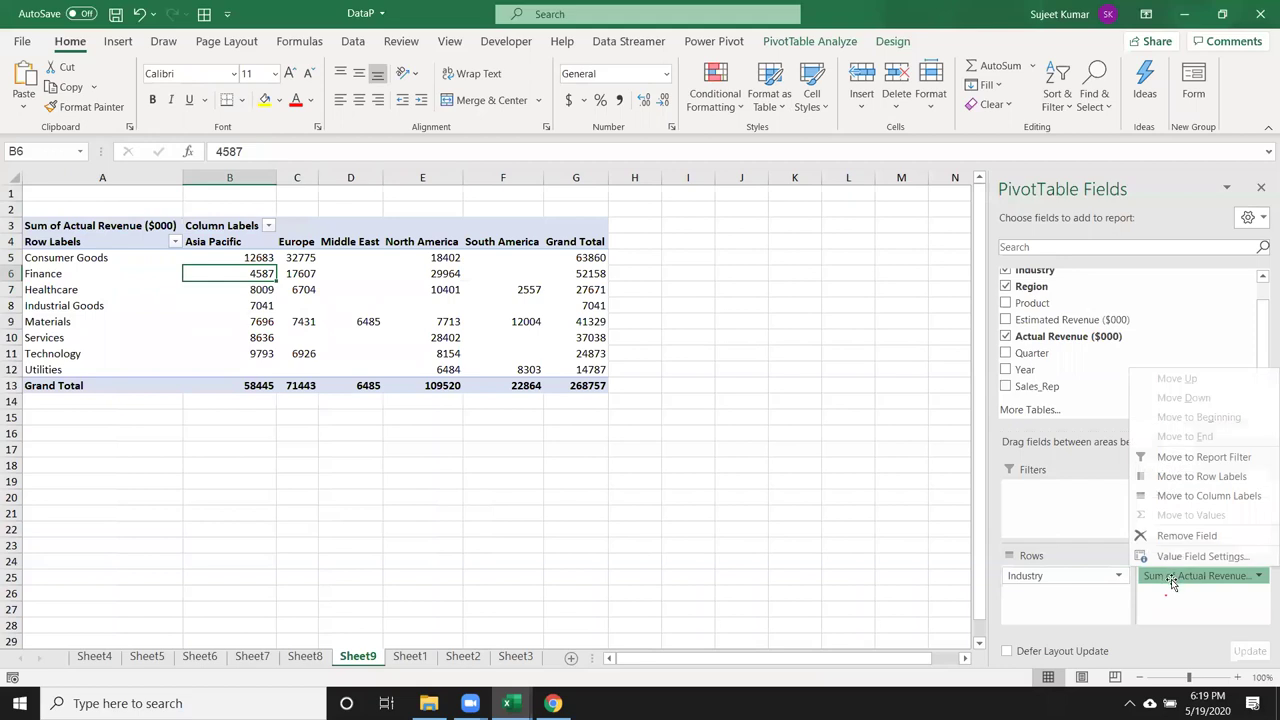
{"action": "left_click", "coordinate": [1180, 602]}
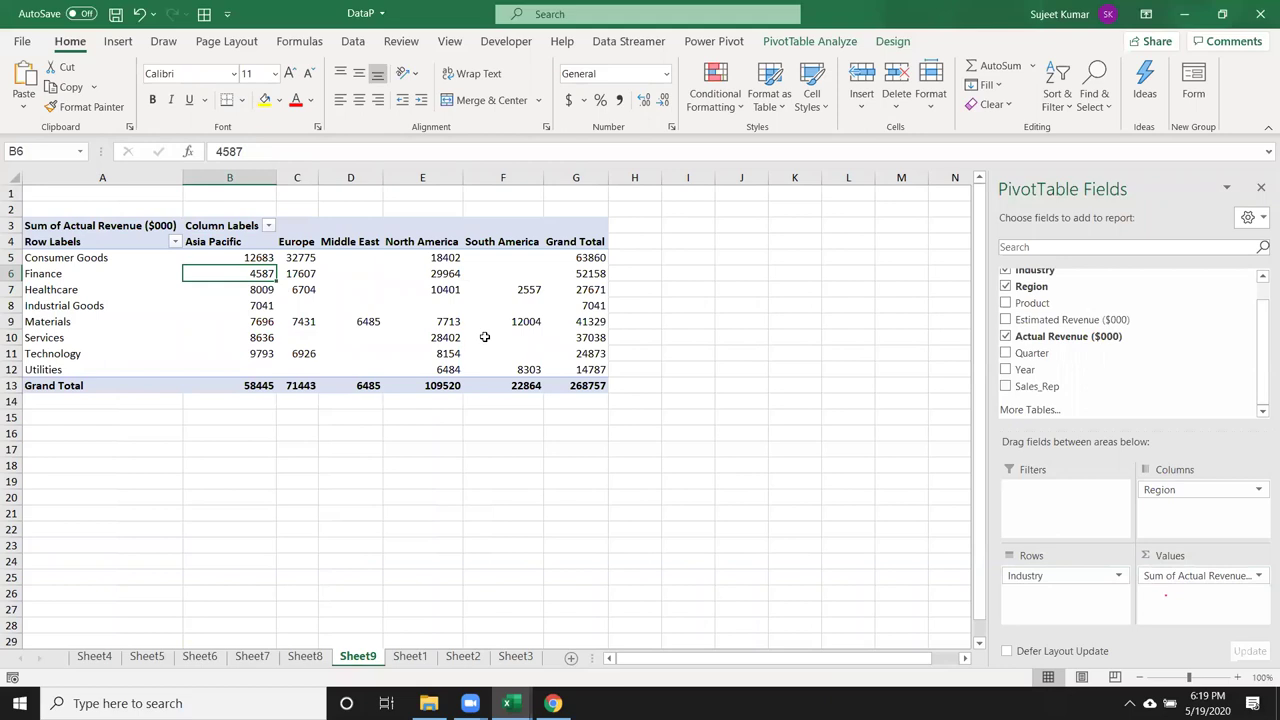
{"action": "left_click", "coordinate": [1253, 576]}
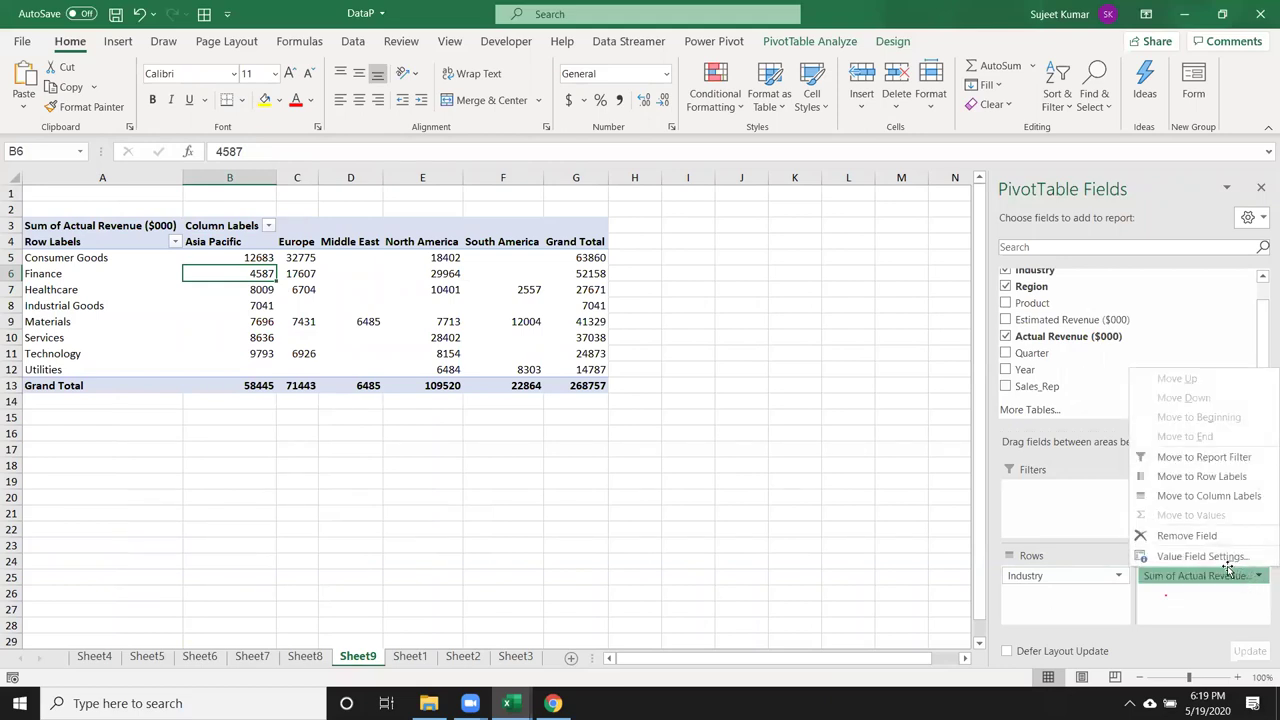
{"action": "left_click", "coordinate": [20, 264]}
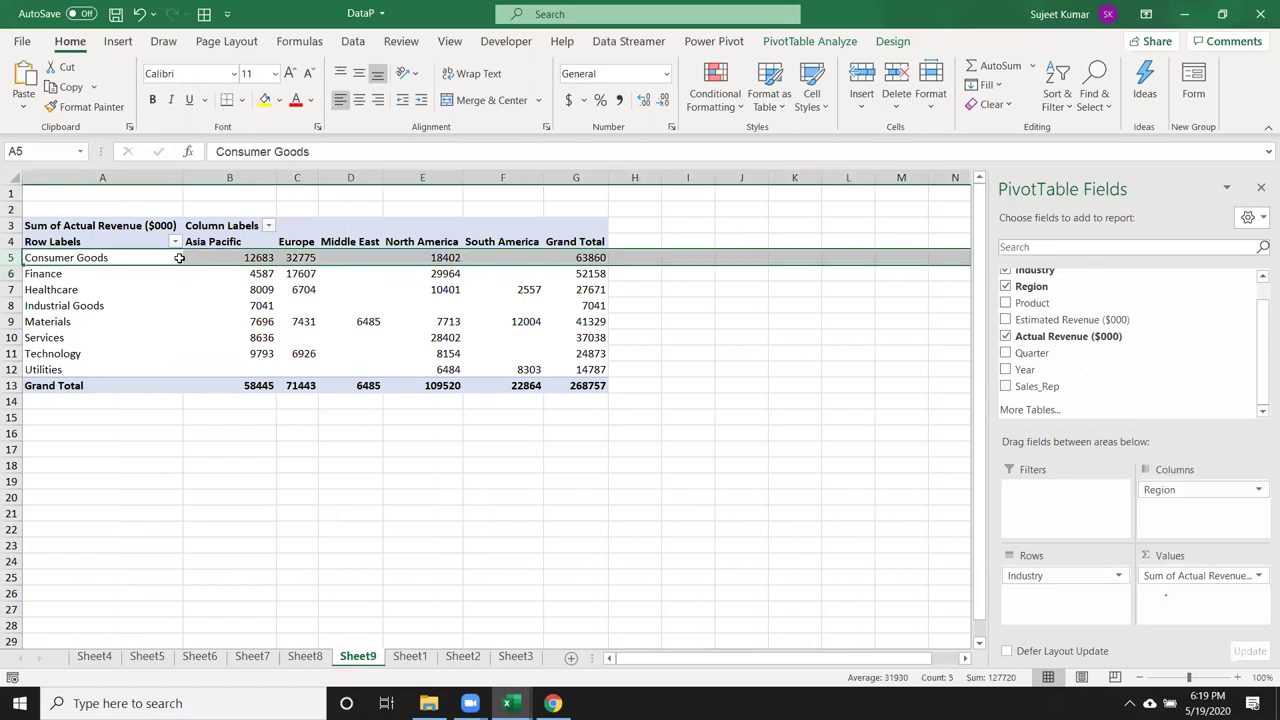
{"action": "left_click", "coordinate": [242, 258]}
{"action": "mouse_move", "coordinate": [241, 287]}
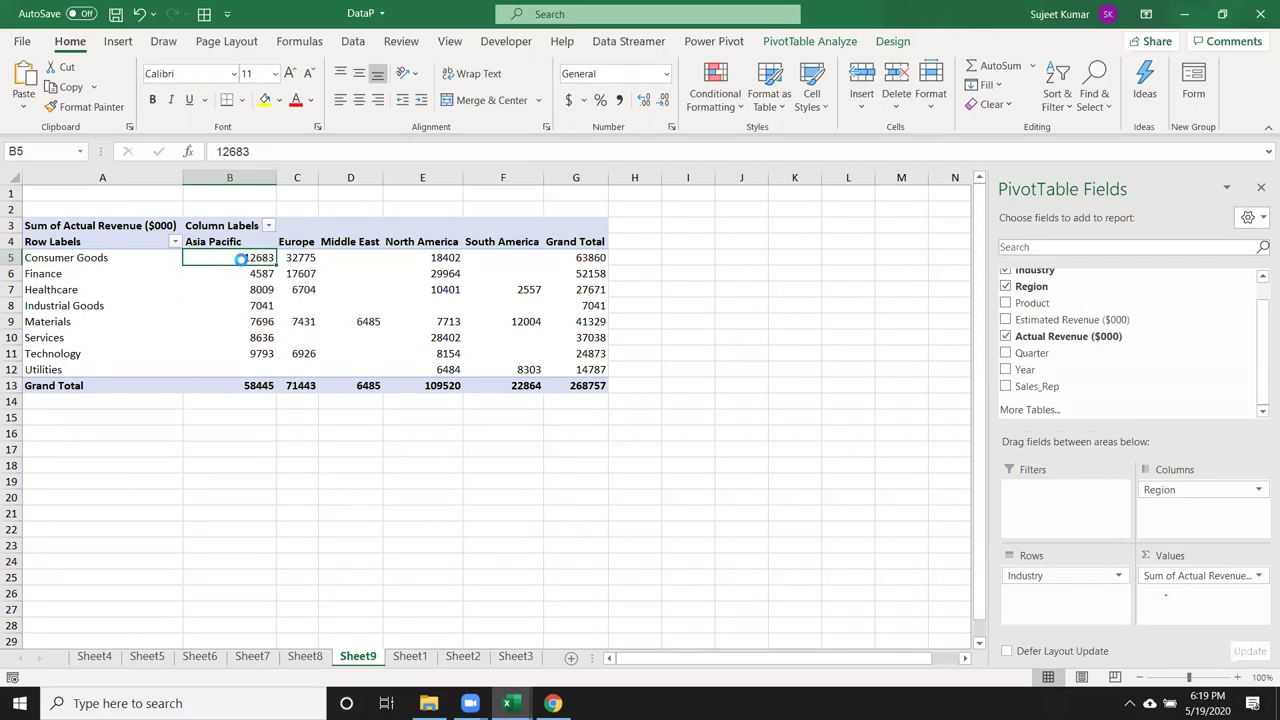
{"action": "double_click", "coordinate": [241, 261]}
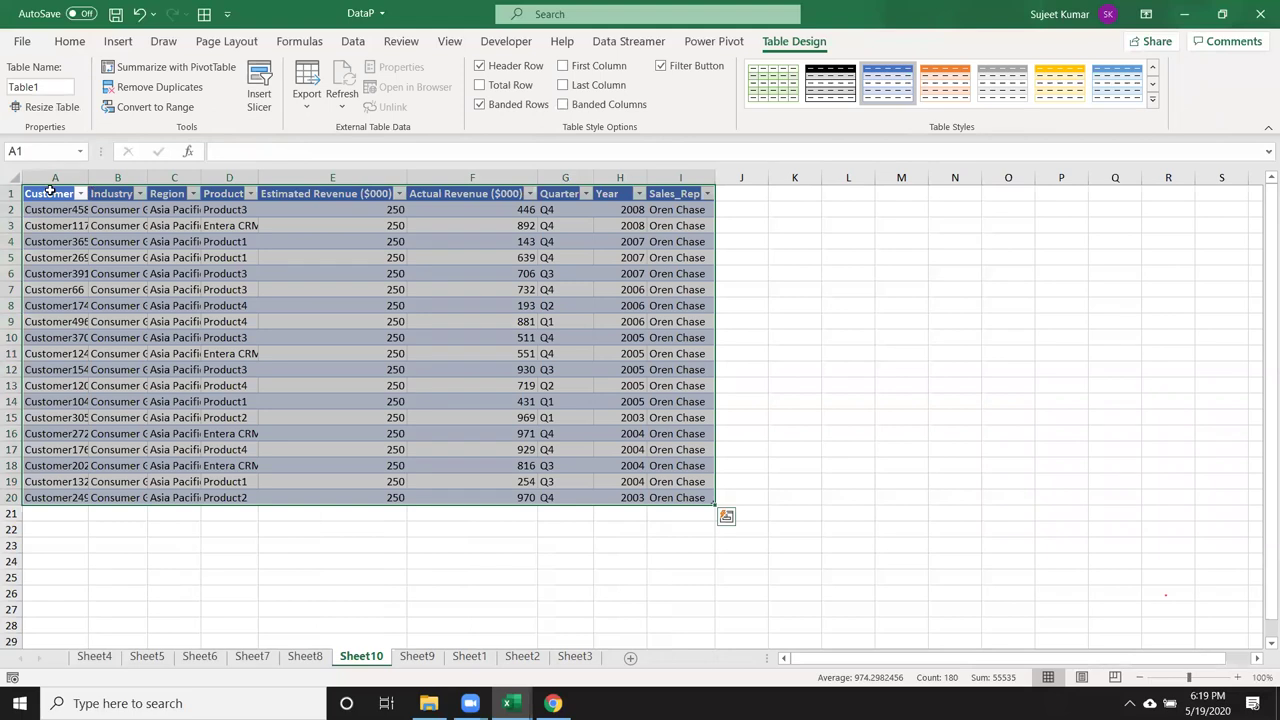
{"action": "left_click_drag", "start_coordinate": [50, 192], "coordinate": [688, 494]}
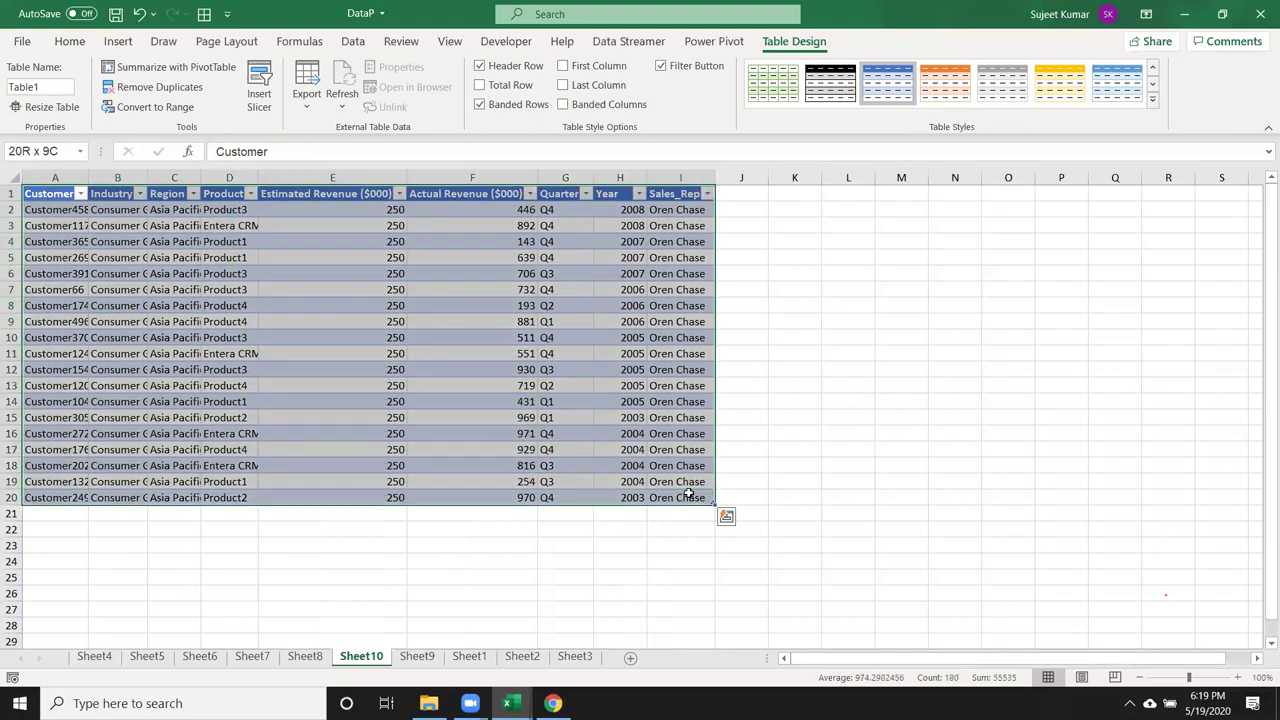
{"action": "left_click", "coordinate": [447, 571]}
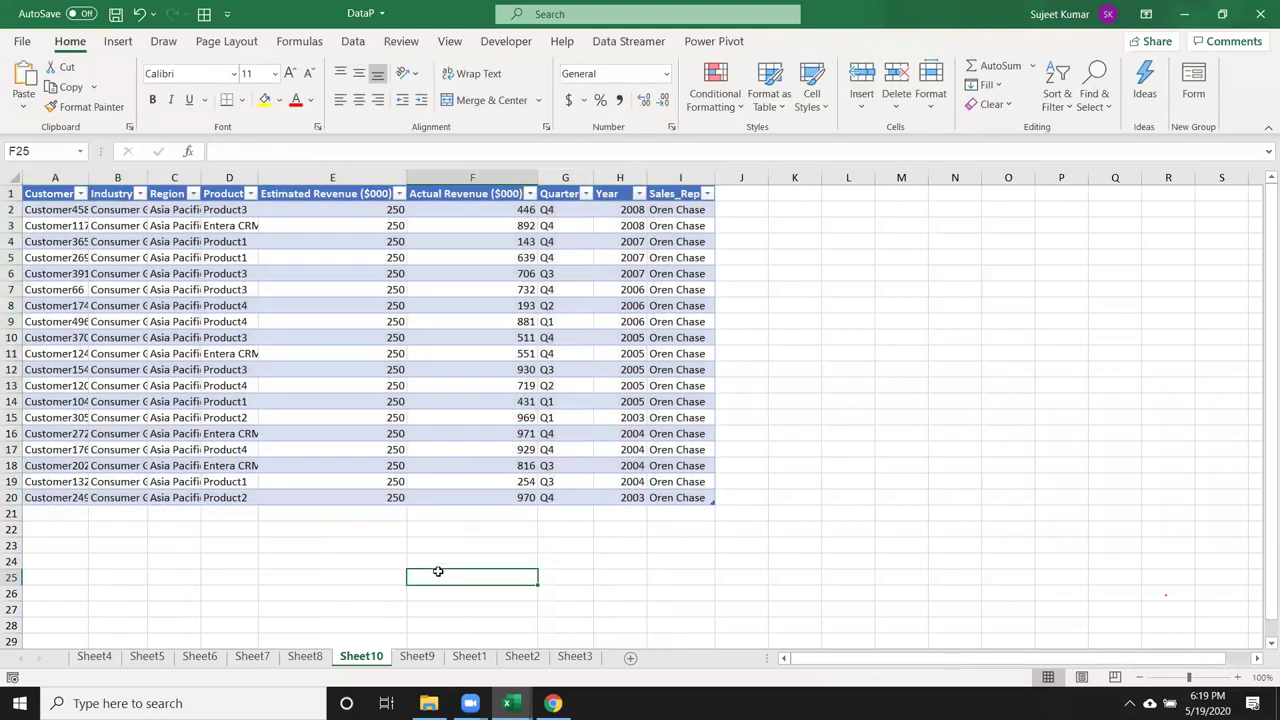
{"action": "left_click", "coordinate": [385, 209]}
{"action": "left_click_drag", "start_coordinate": [486, 209], "coordinate": [507, 495]}
{"action": "left_click", "coordinate": [463, 528]}
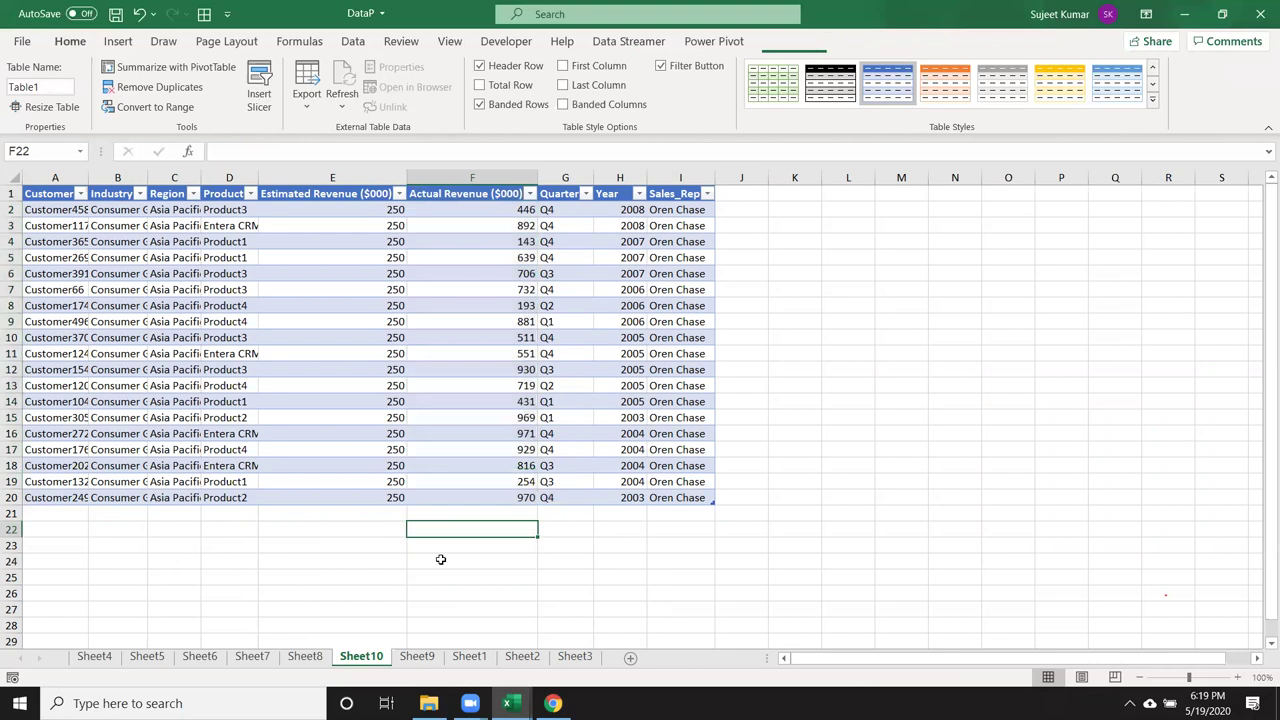
{"action": "right_click", "coordinate": [367, 660]}
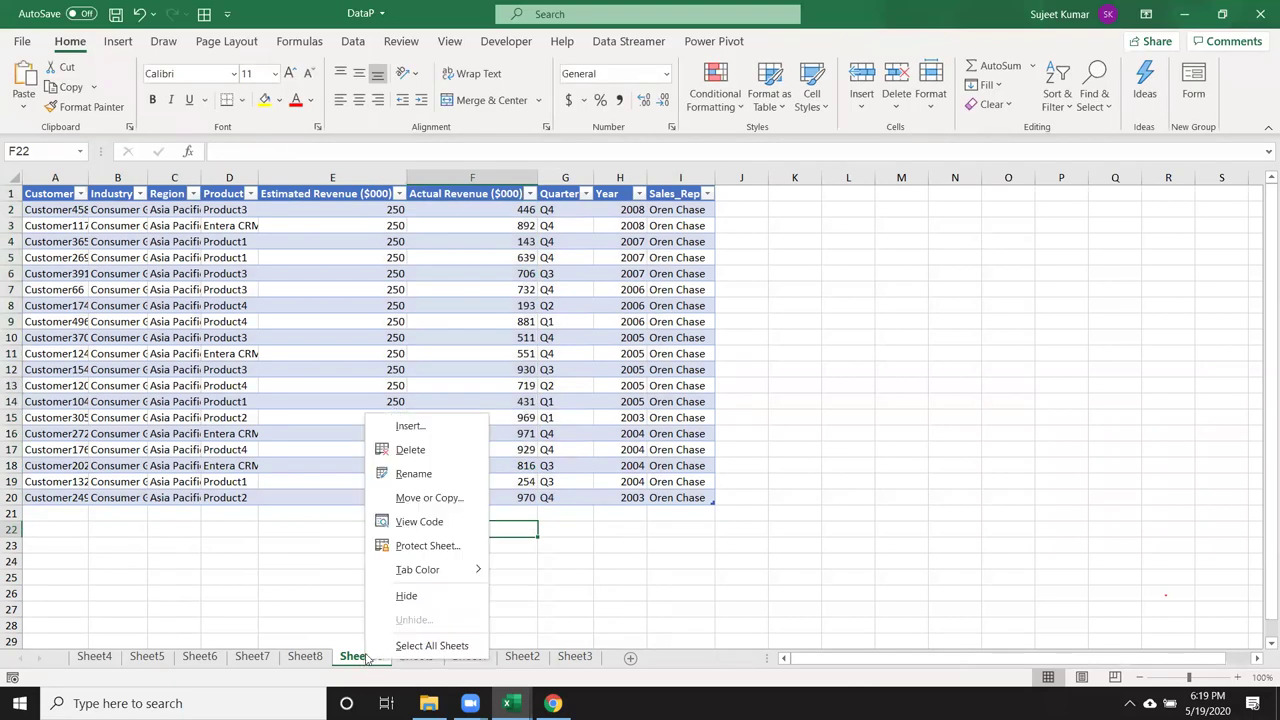
{"action": "left_click", "coordinate": [410, 450]}
{"action": "left_click", "coordinate": [620, 396]}
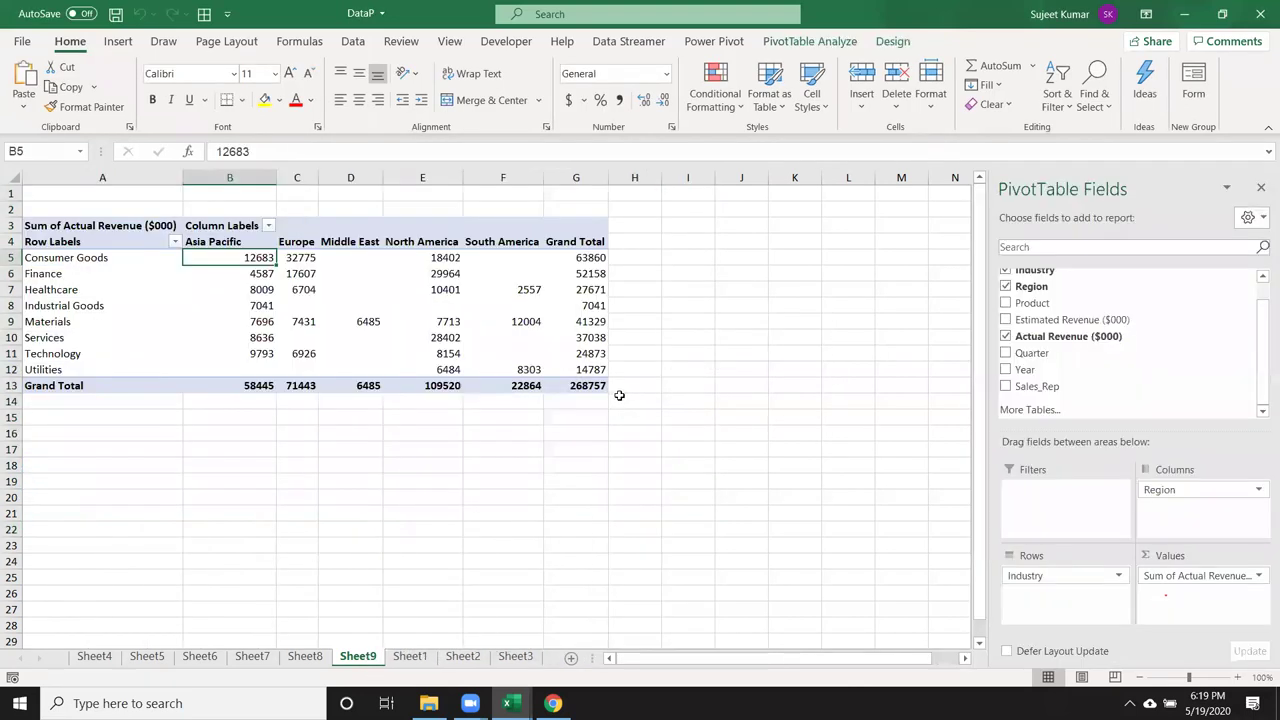
{"action": "left_click", "coordinate": [1257, 577]}
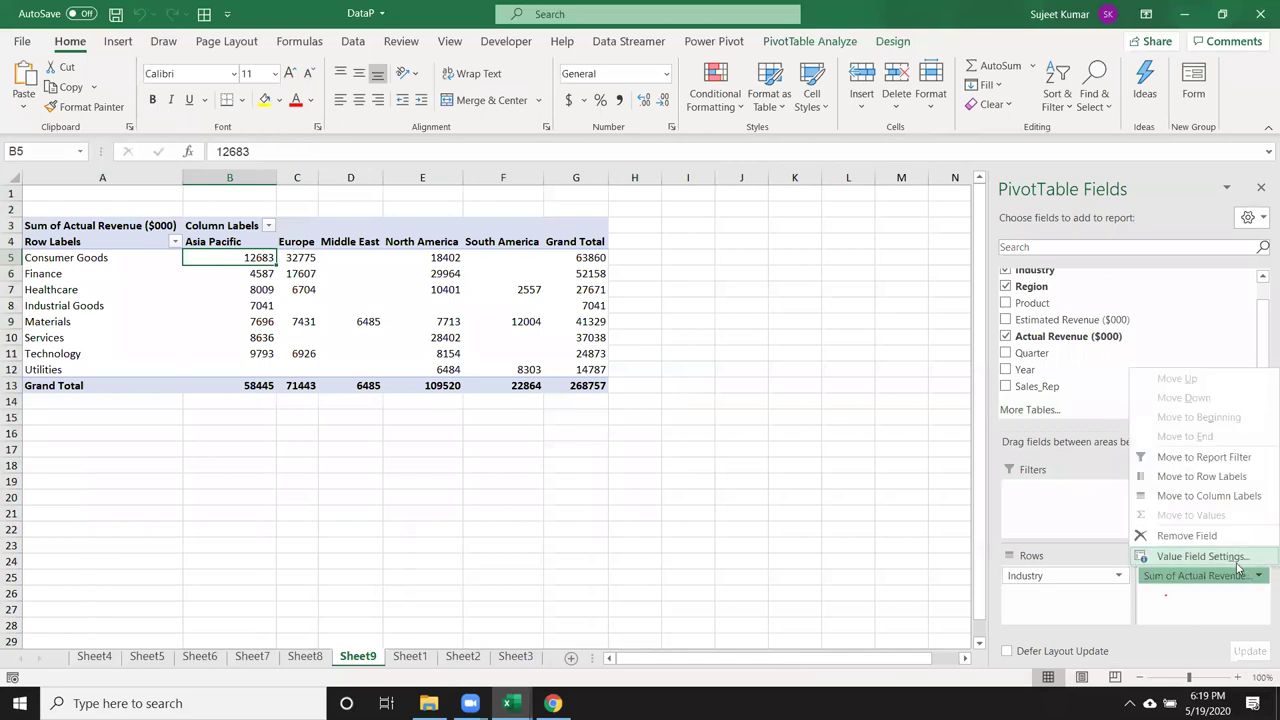
{"action": "left_click", "coordinate": [1237, 562]}
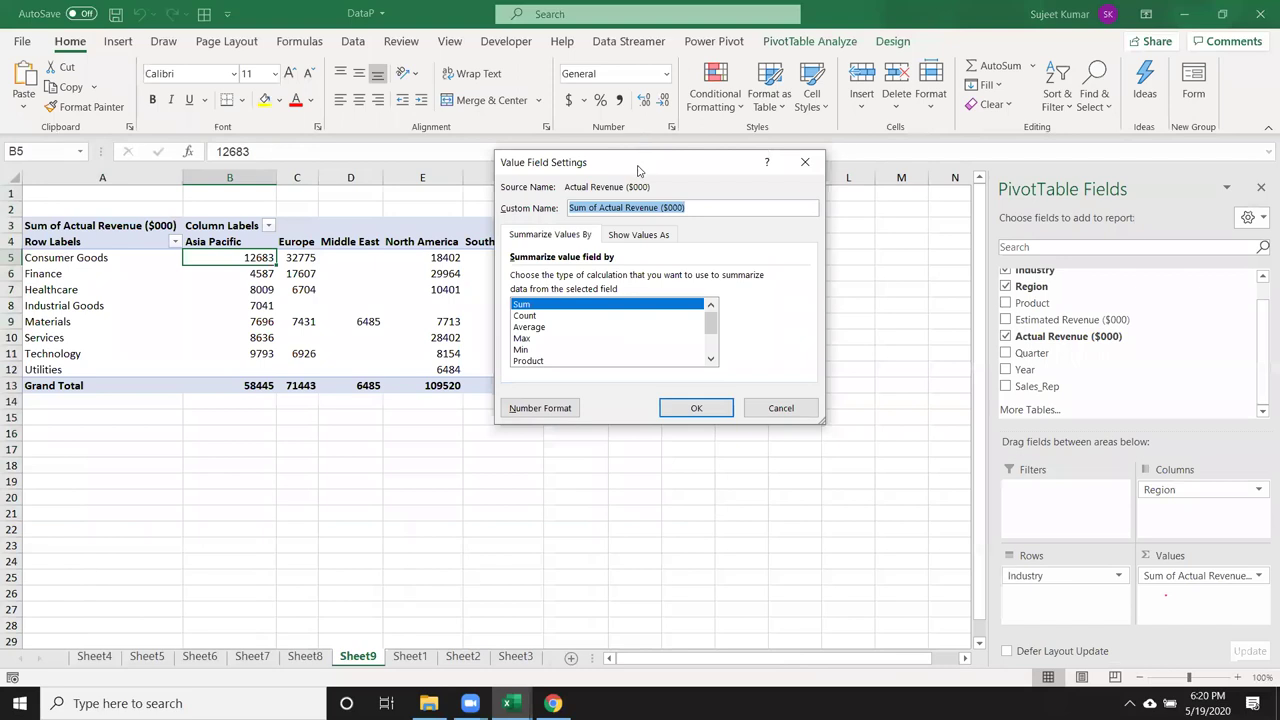
{"action": "left_click_drag", "start_coordinate": [637, 160], "coordinate": [848, 132]}
{"action": "scroll", "coordinate": [816, 295], "scroll_direction": "down", "scroll_amount": 2}
{"action": "scroll", "coordinate": [816, 295], "scroll_direction": "up", "scroll_amount": 2}
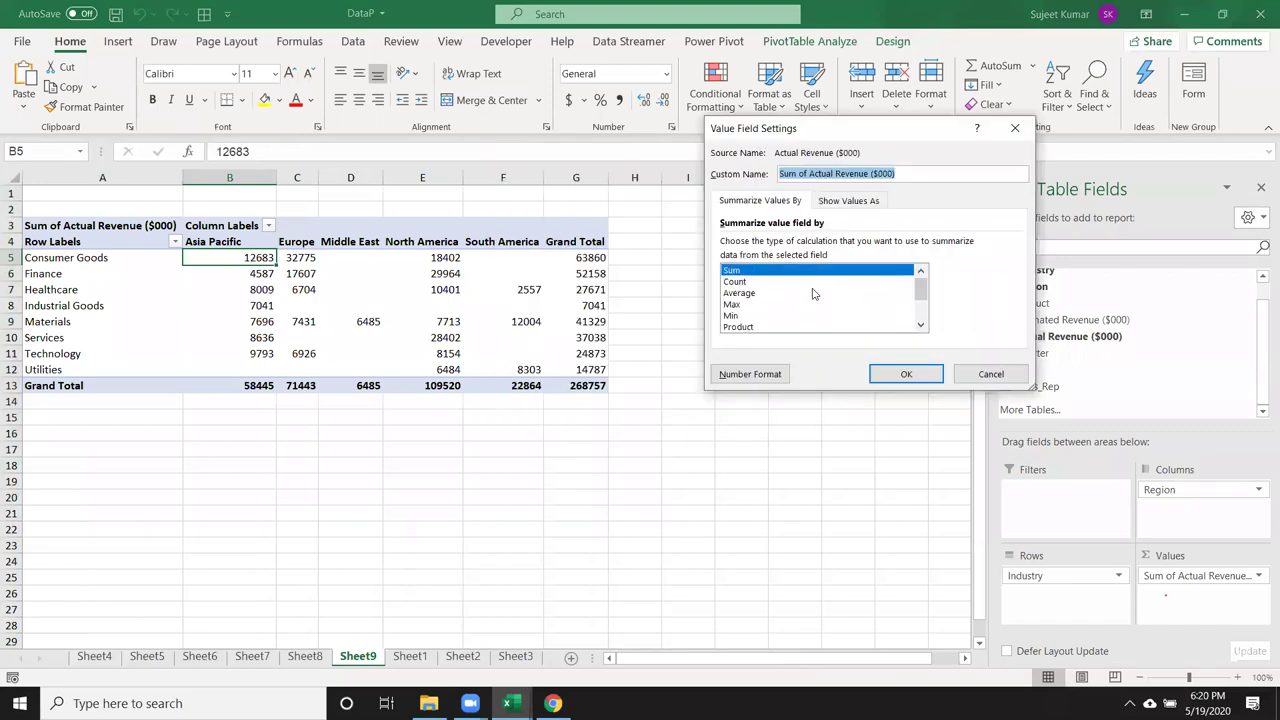
{"action": "left_click", "coordinate": [729, 282]}
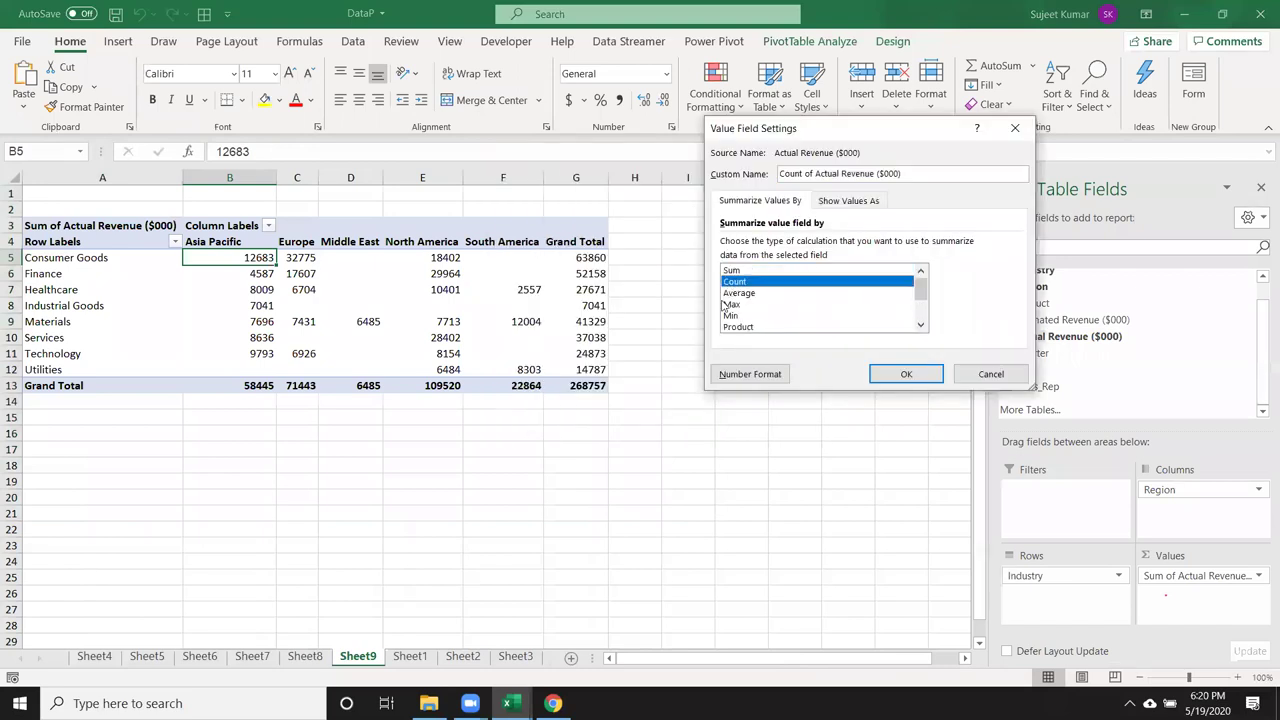
{"action": "left_click", "coordinate": [730, 293]}
{"action": "left_click", "coordinate": [731, 305]}
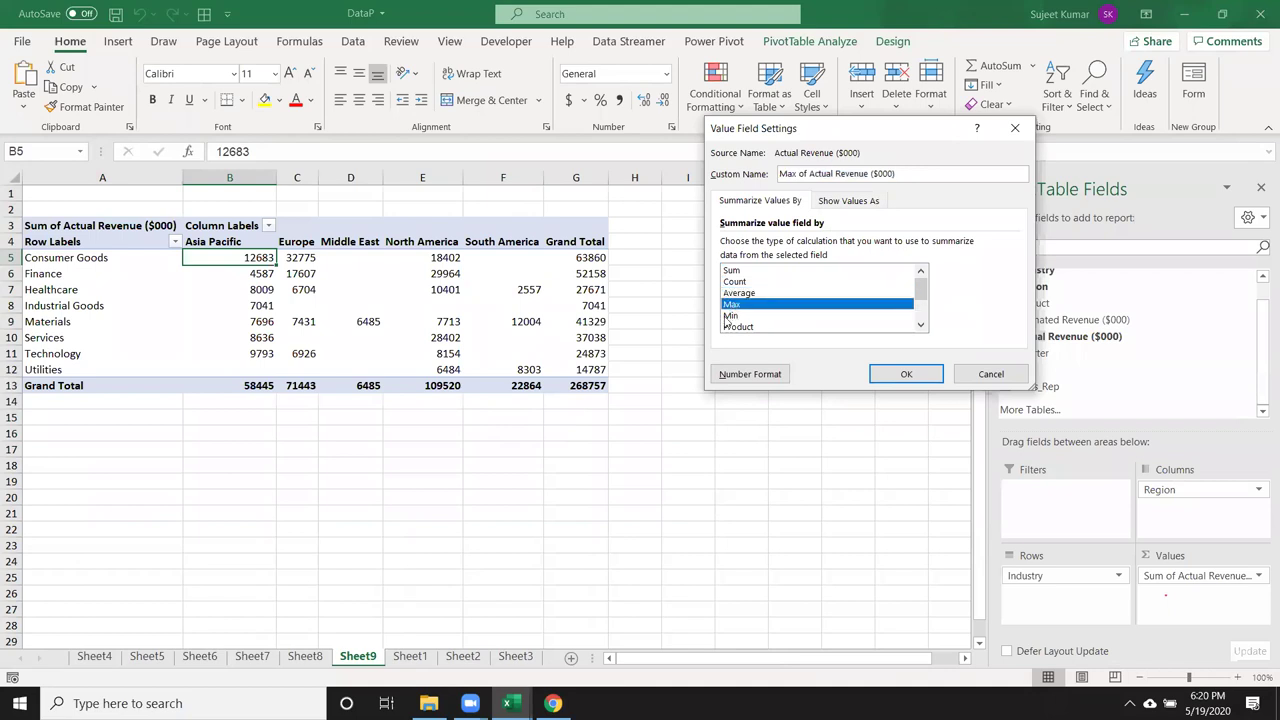
{"action": "left_click", "coordinate": [727, 316]}
{"action": "left_click", "coordinate": [757, 328]}
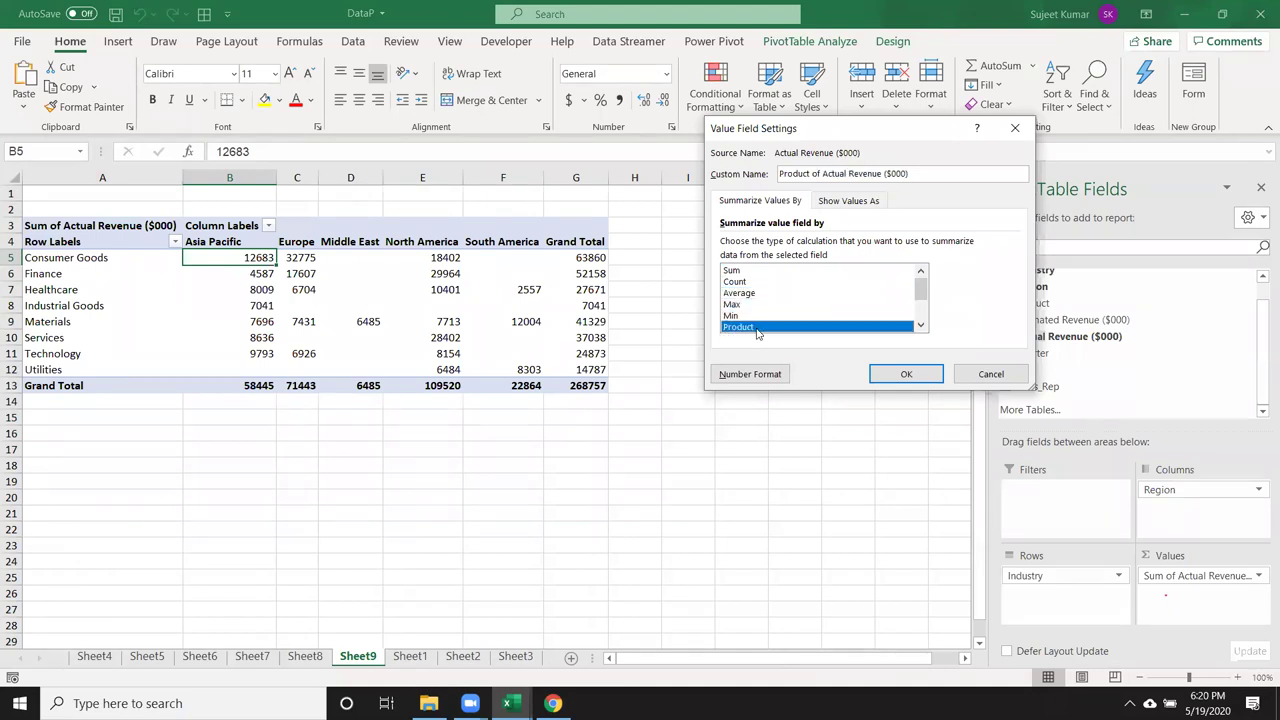
{"action": "scroll", "coordinate": [771, 299], "scroll_direction": "down", "scroll_amount": 1}
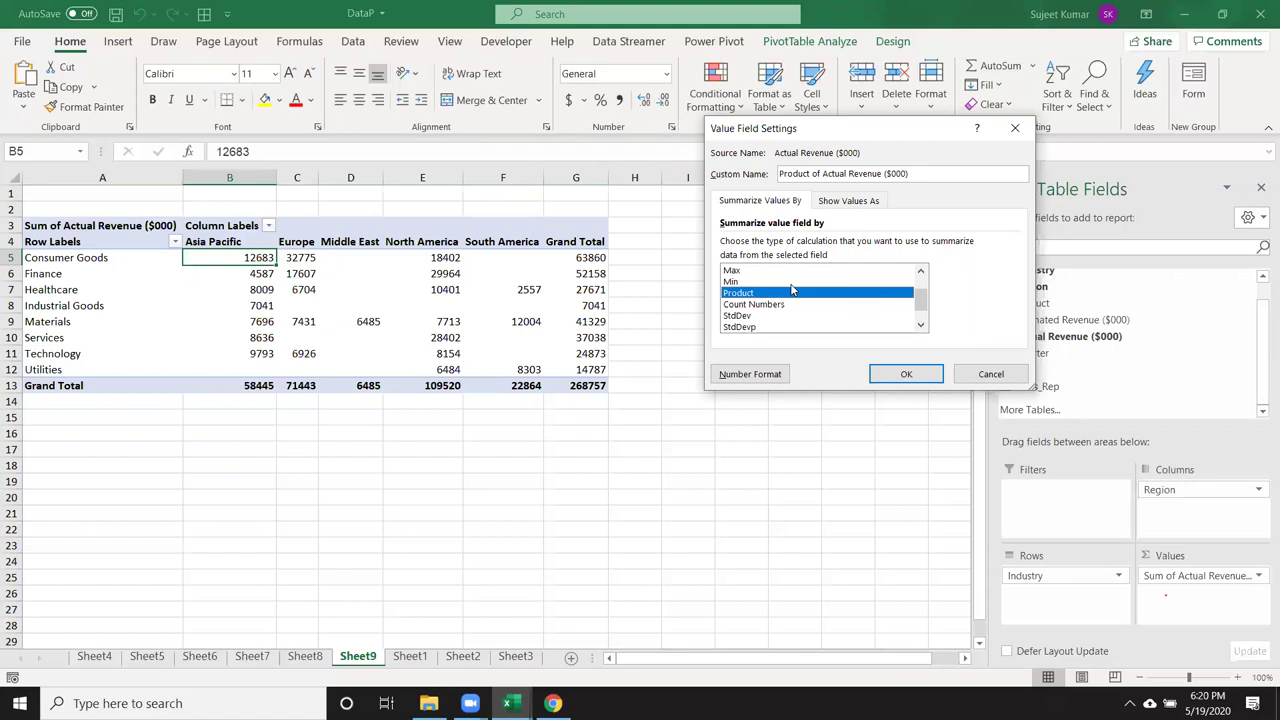
{"action": "scroll", "coordinate": [791, 289], "scroll_direction": "down", "scroll_amount": 1}
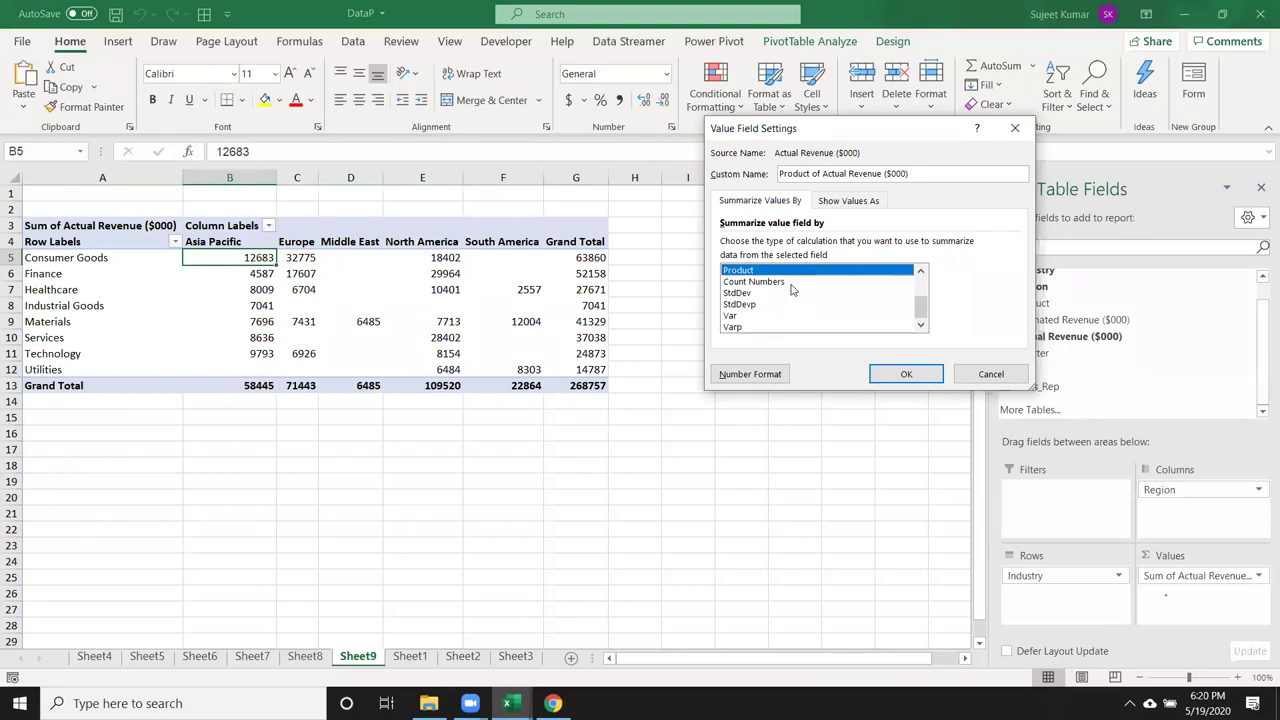
{"action": "scroll", "coordinate": [791, 289], "scroll_direction": "up", "scroll_amount": 1}
{"action": "scroll", "coordinate": [791, 289], "scroll_direction": "up", "scroll_amount": 1}
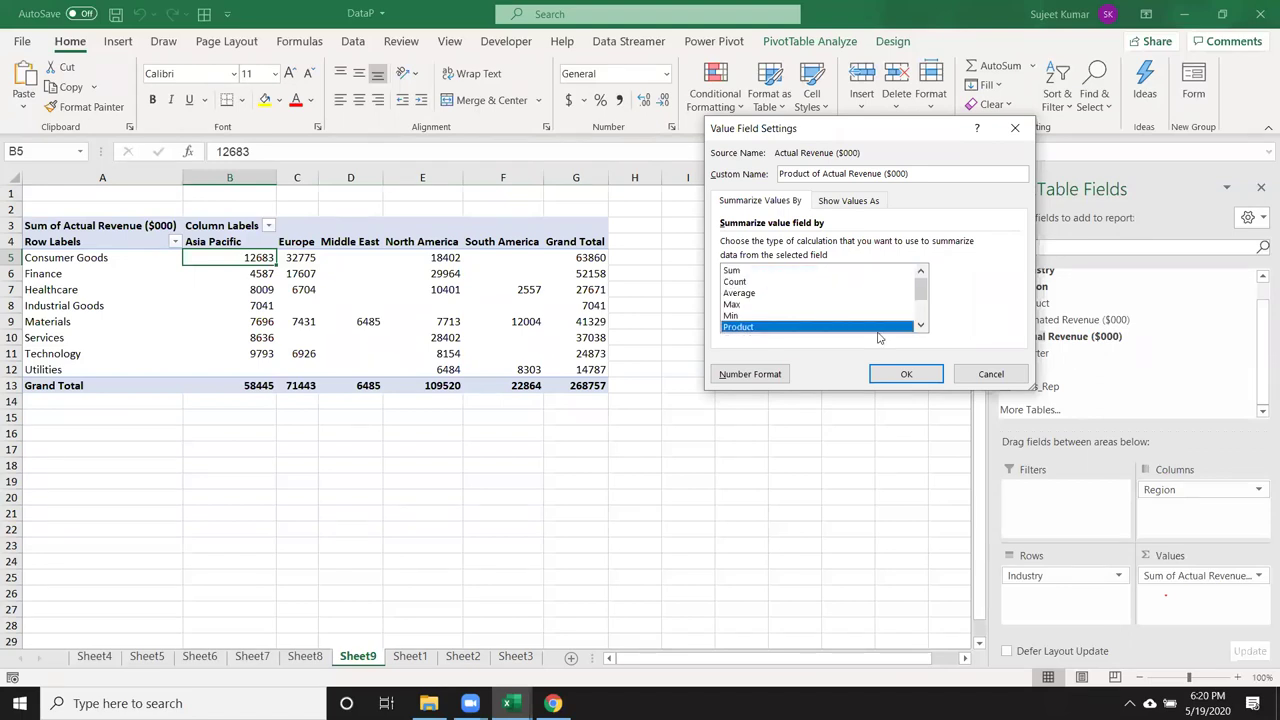
{"action": "left_click", "coordinate": [756, 272]}
{"action": "left_click", "coordinate": [755, 282]}
{"action": "left_click", "coordinate": [754, 293]}
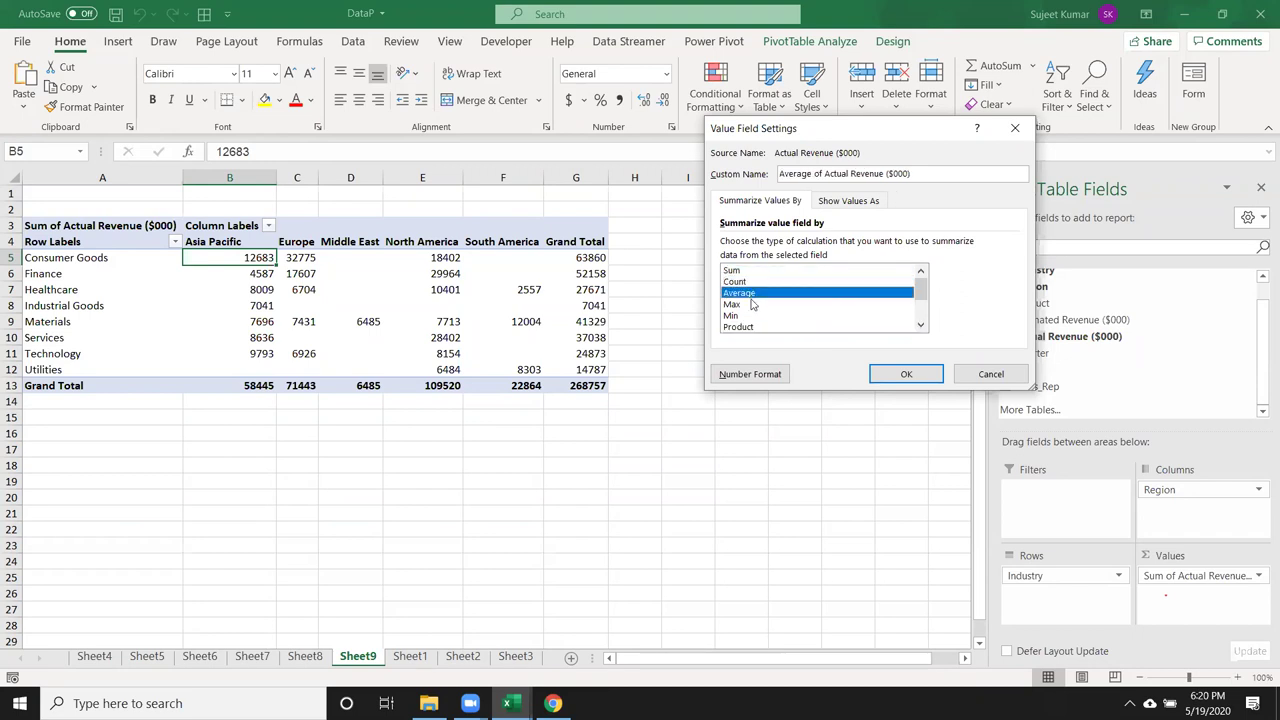
{"action": "left_click", "coordinate": [753, 304]}
{"action": "left_click", "coordinate": [751, 316]}
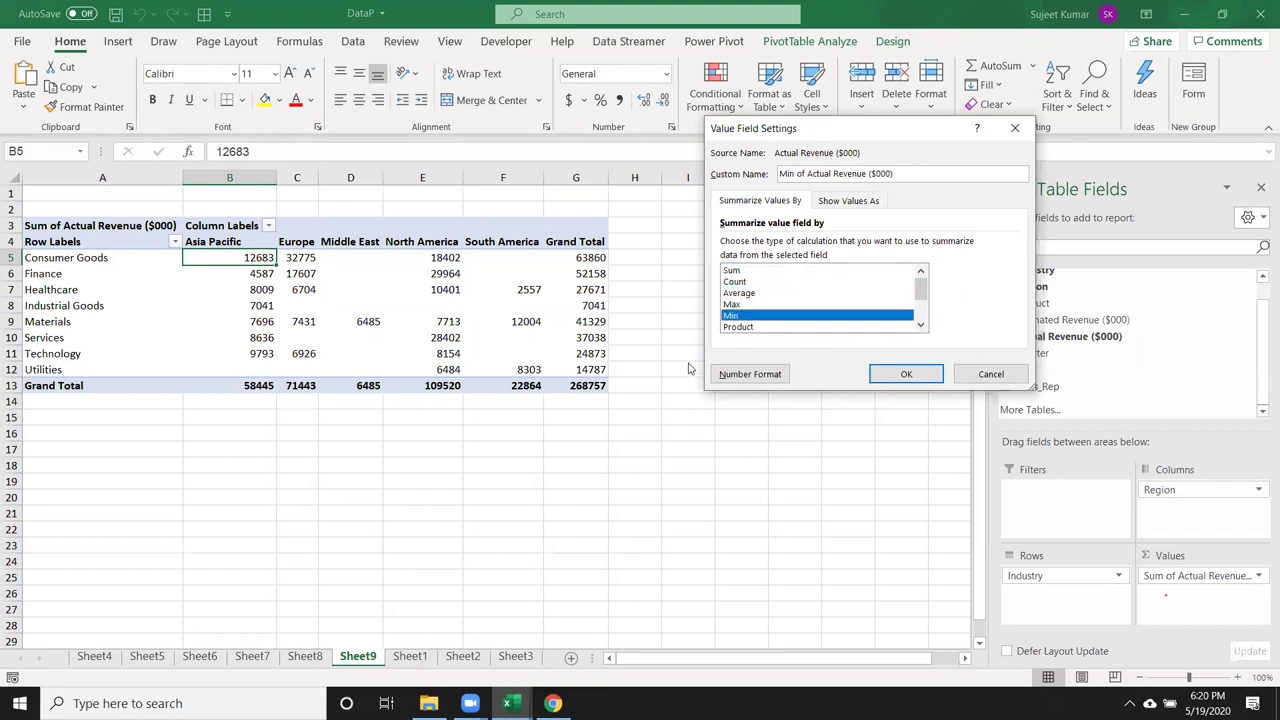
{"action": "left_click", "coordinate": [748, 282]}
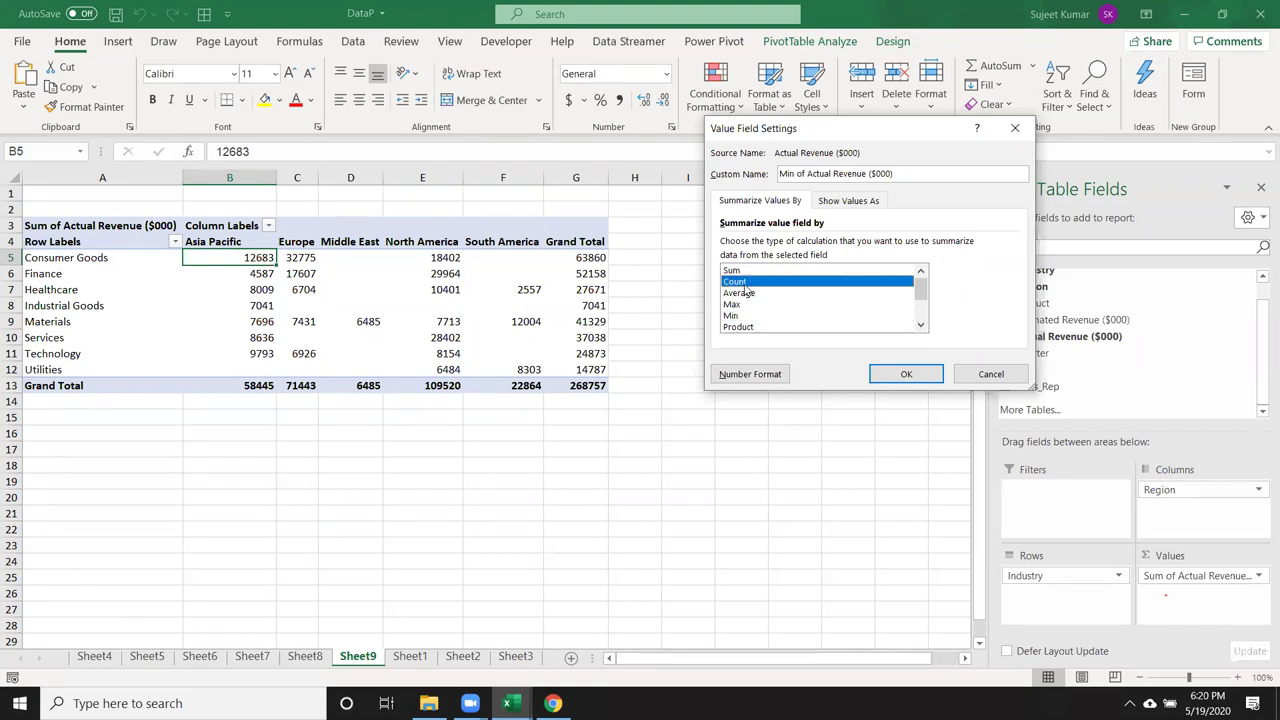
{"action": "left_click", "coordinate": [992, 375]}
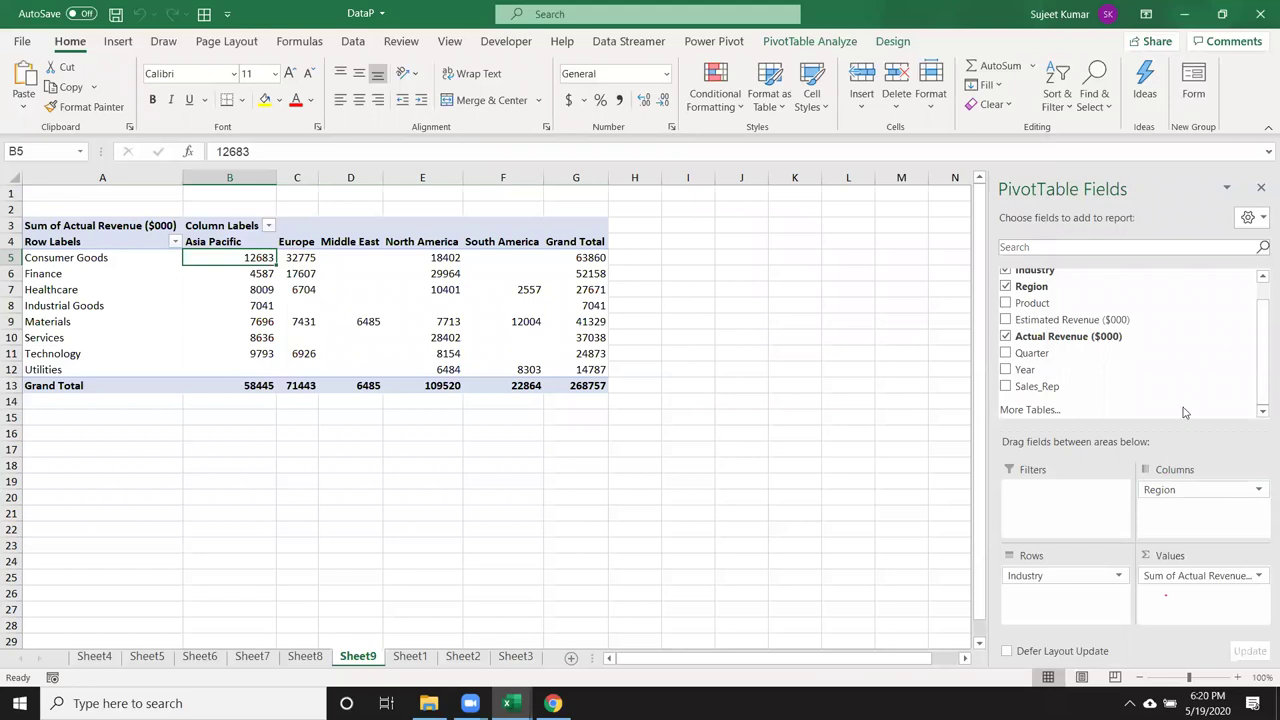
{"action": "scroll", "coordinate": [1183, 412], "scroll_direction": "up", "scroll_amount": 1}
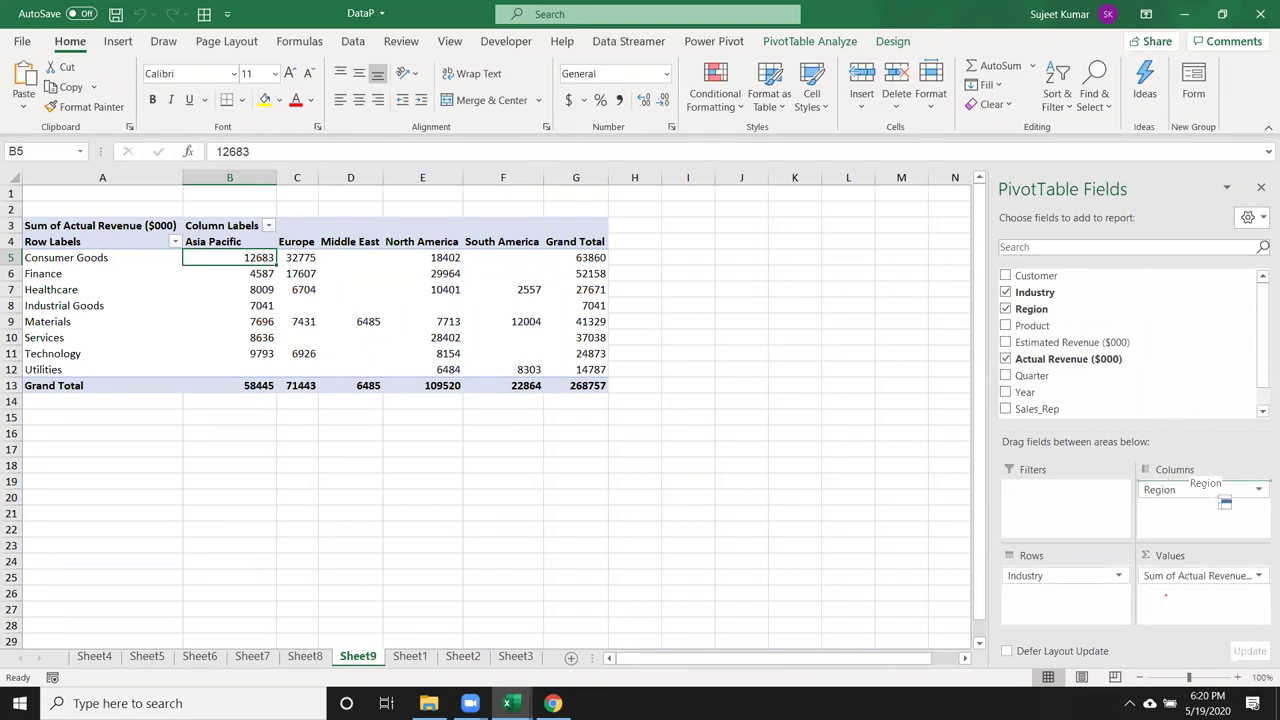
{"action": "left_click", "coordinate": [1198, 575]}
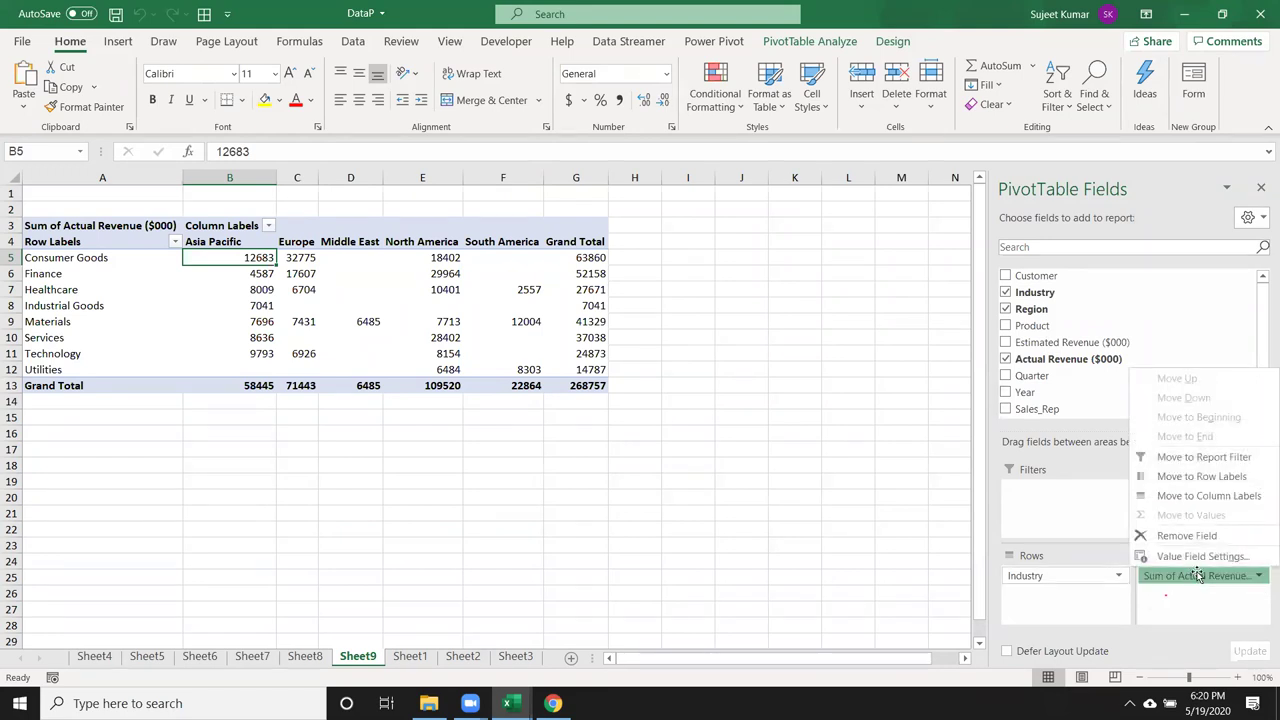
{"action": "left_click_drag", "start_coordinate": [1198, 575], "coordinate": [1150, 358]}
{"action": "left_click_drag", "start_coordinate": [1086, 276], "coordinate": [1248, 612]}
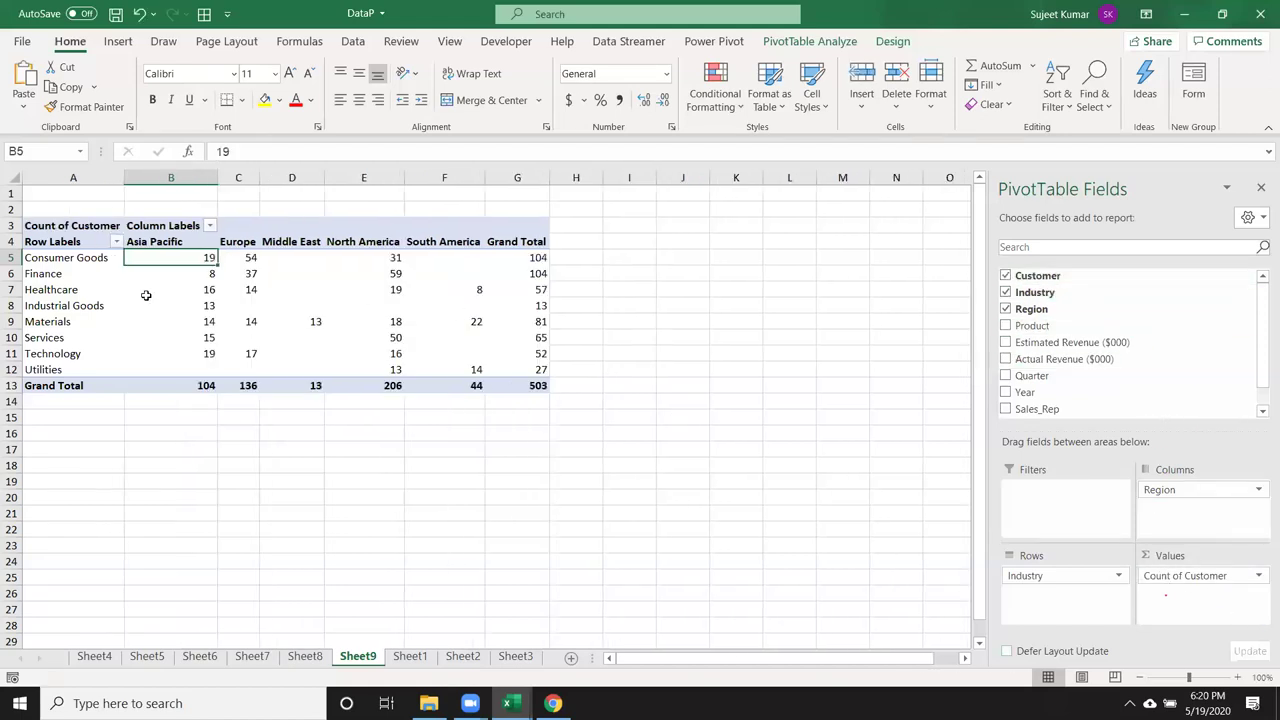
{"action": "left_click", "coordinate": [95, 260]}
{"action": "left_click", "coordinate": [182, 257]}
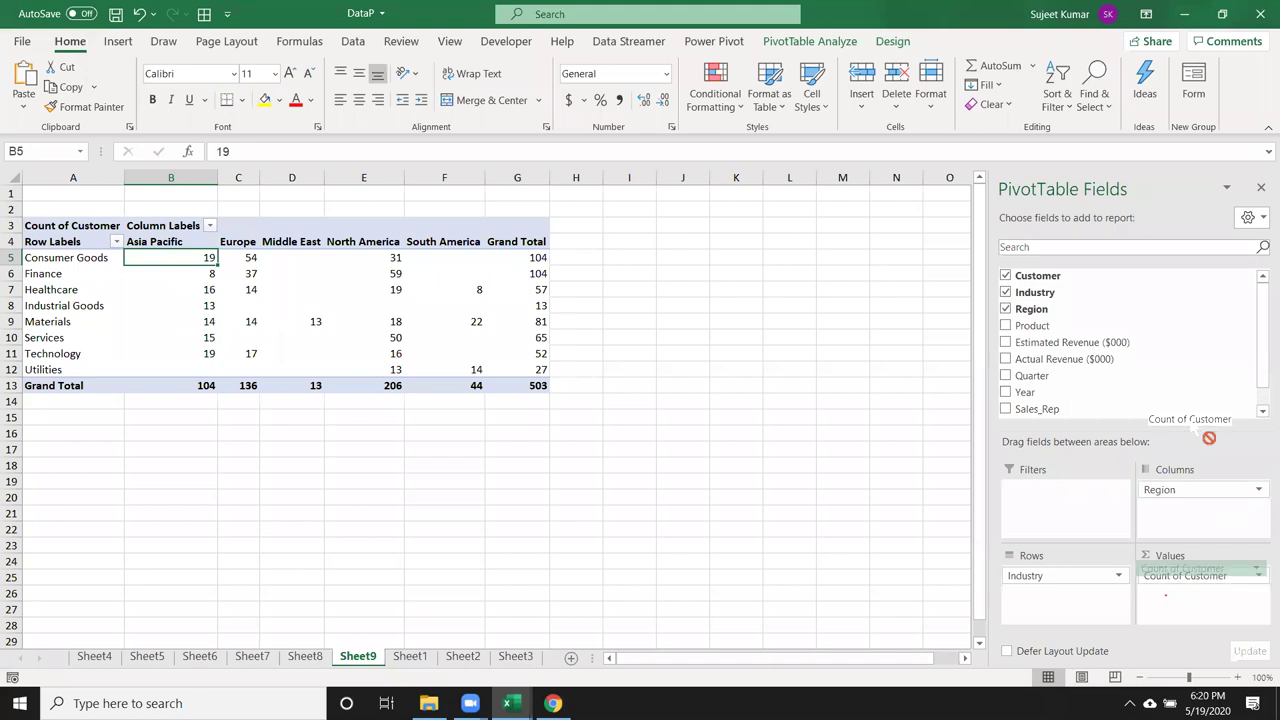
- Replace Count of Customer with Actual Revenue ($000) summarized by Min
{"action": "left_click_drag", "start_coordinate": [1185, 575], "coordinate": [1173, 366]}
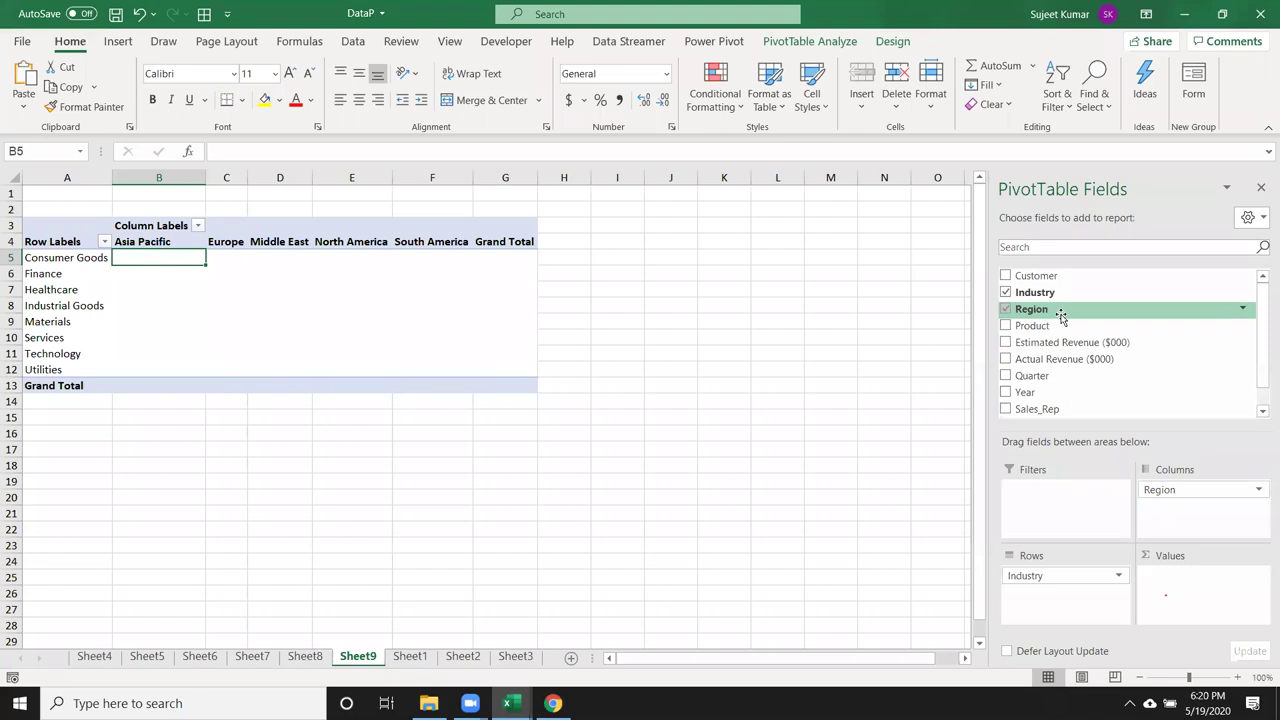
{"action": "left_click_drag", "start_coordinate": [1062, 359], "coordinate": [1240, 582]}
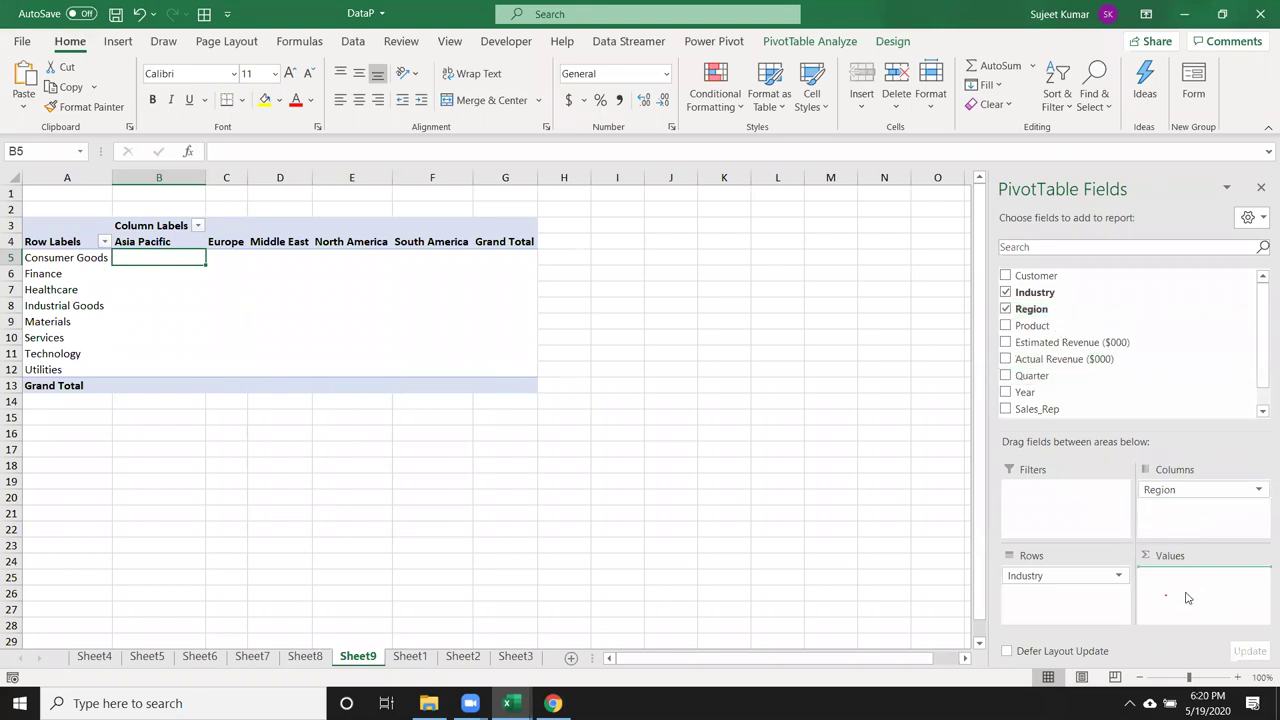
{"action": "left_click", "coordinate": [1240, 578]}
{"action": "left_click", "coordinate": [1240, 554]}
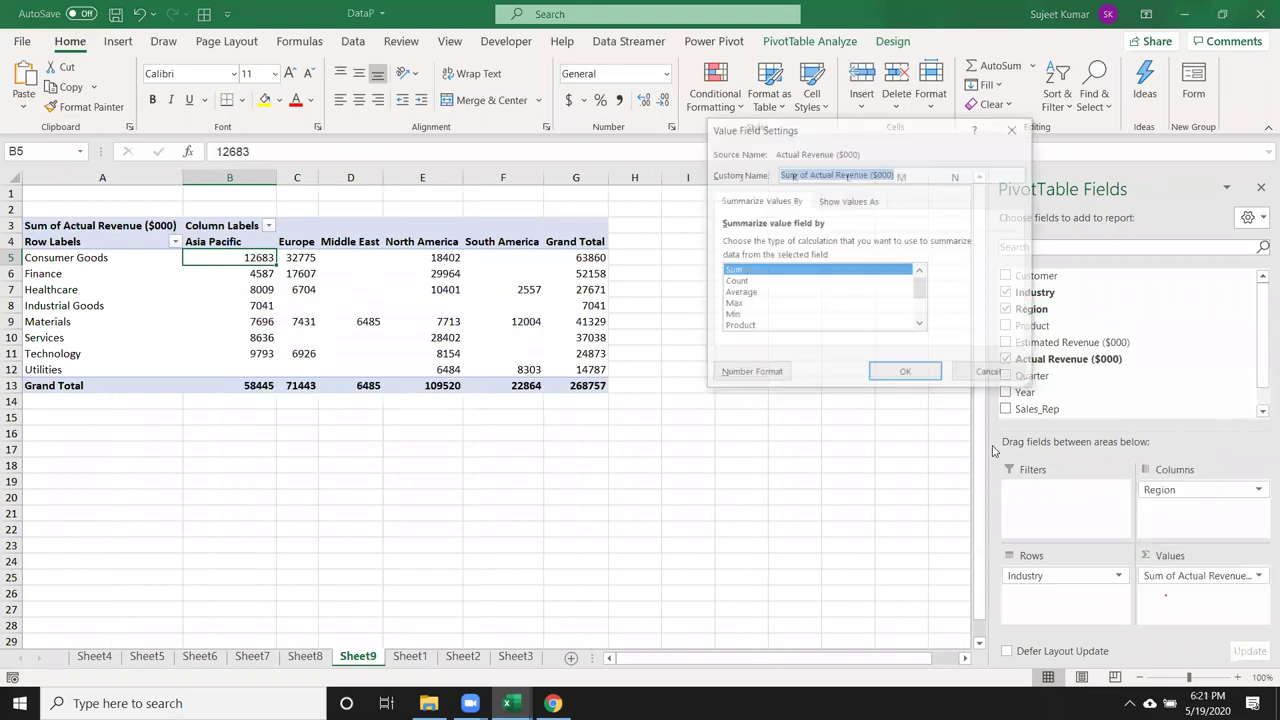
{"action": "left_click", "coordinate": [765, 315]}
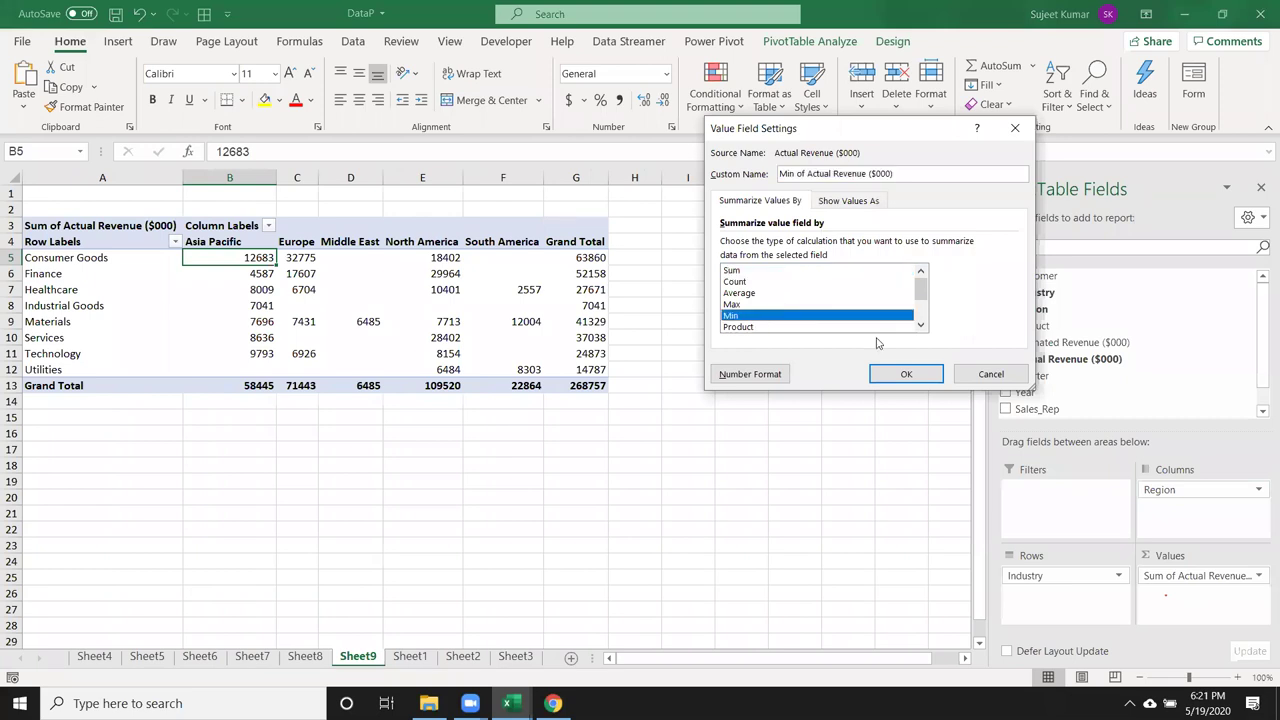
{"action": "left_click", "coordinate": [906, 374]}
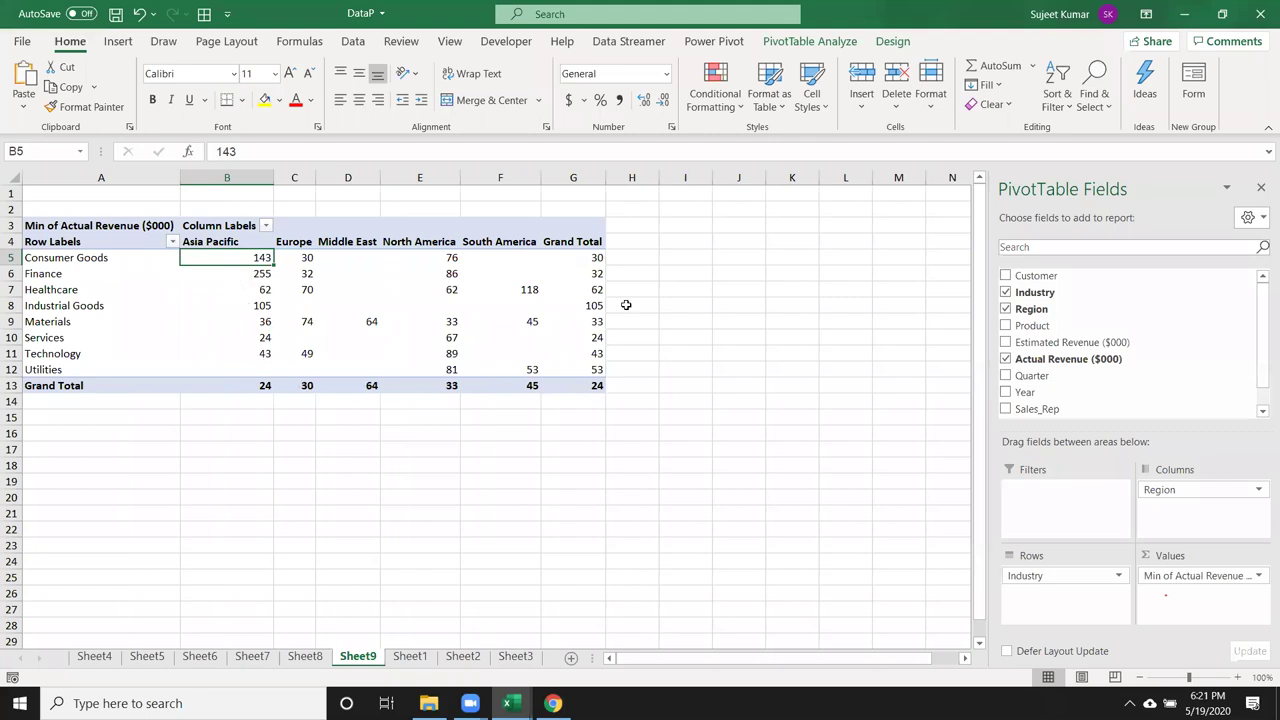
{"action": "left_click", "coordinate": [1250, 576]}
{"action": "left_click", "coordinate": [1246, 562]}
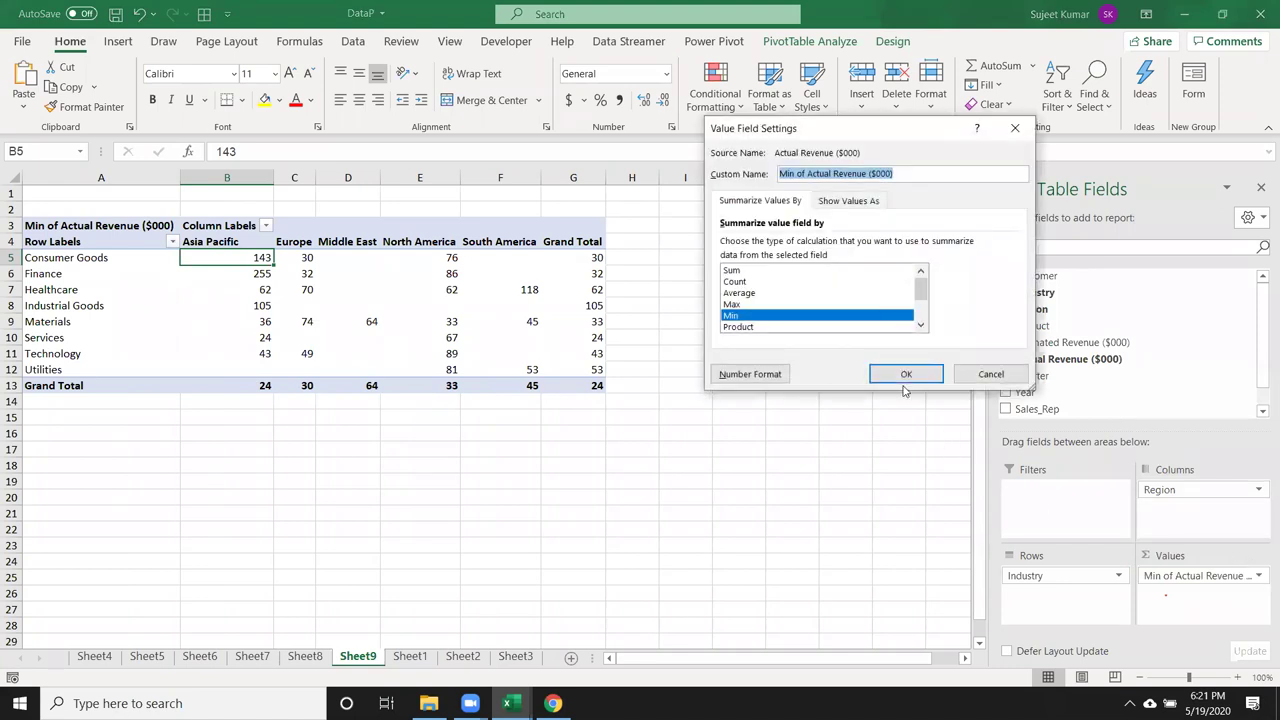
{"action": "left_click", "coordinate": [988, 377]}
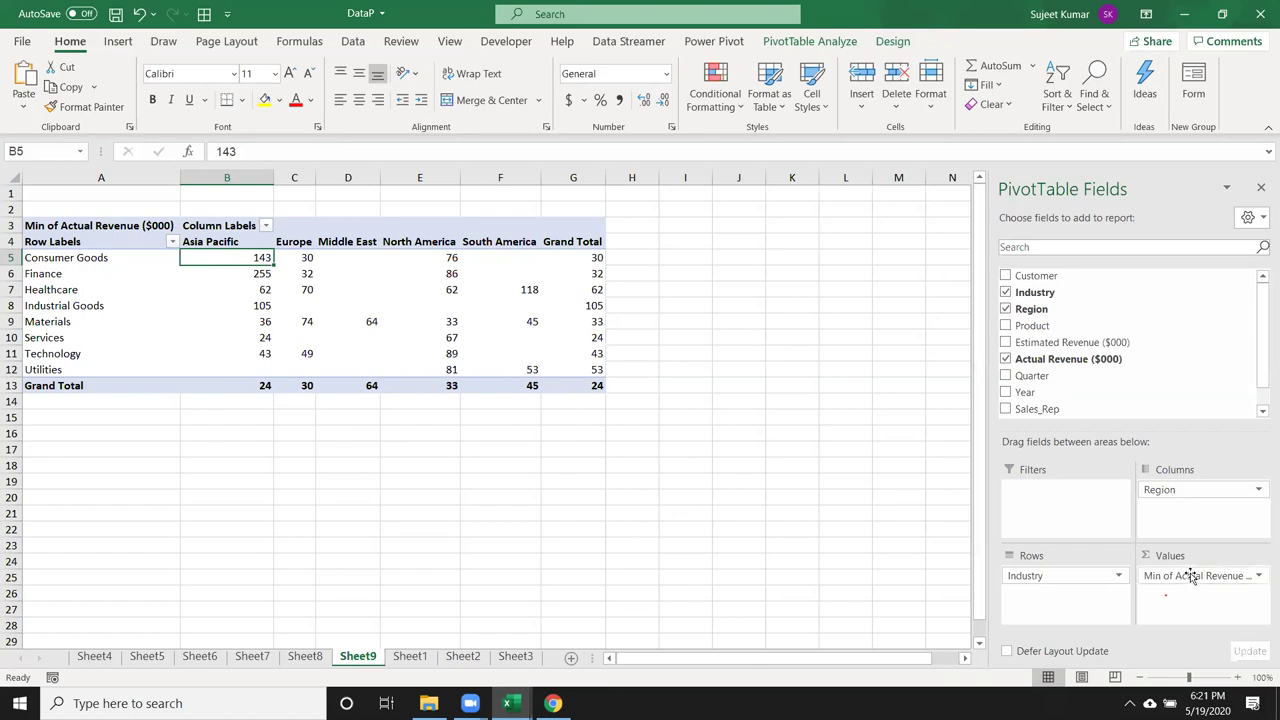
{"action": "left_click_drag", "start_coordinate": [1199, 586], "coordinate": [284, 292]}
{"action": "left_click", "coordinate": [258, 352]}
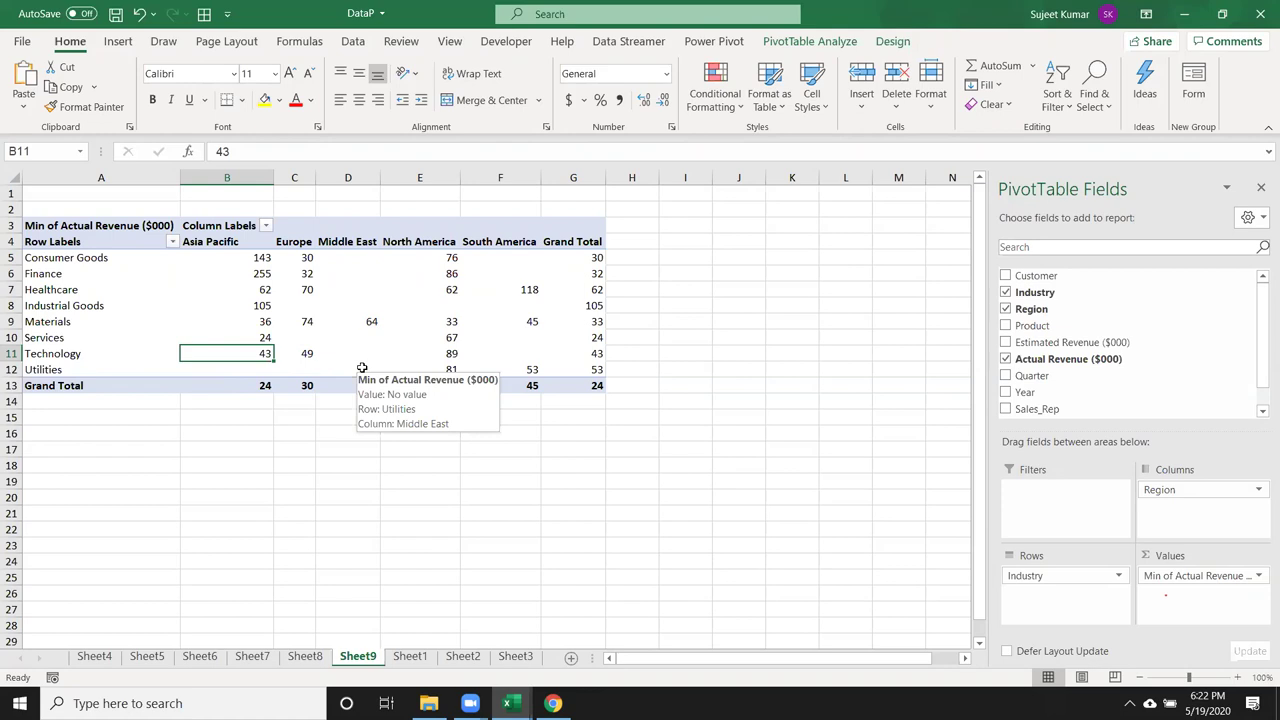
{"action": "mouse_move", "coordinate": [1063, 276]}
{"action": "left_mouse_down"}
{"action": "mouse_move", "coordinate": [1270, 548]}
{"action": "mouse_move", "coordinate": [1185, 597]}
{"action": "left_mouse_up"}
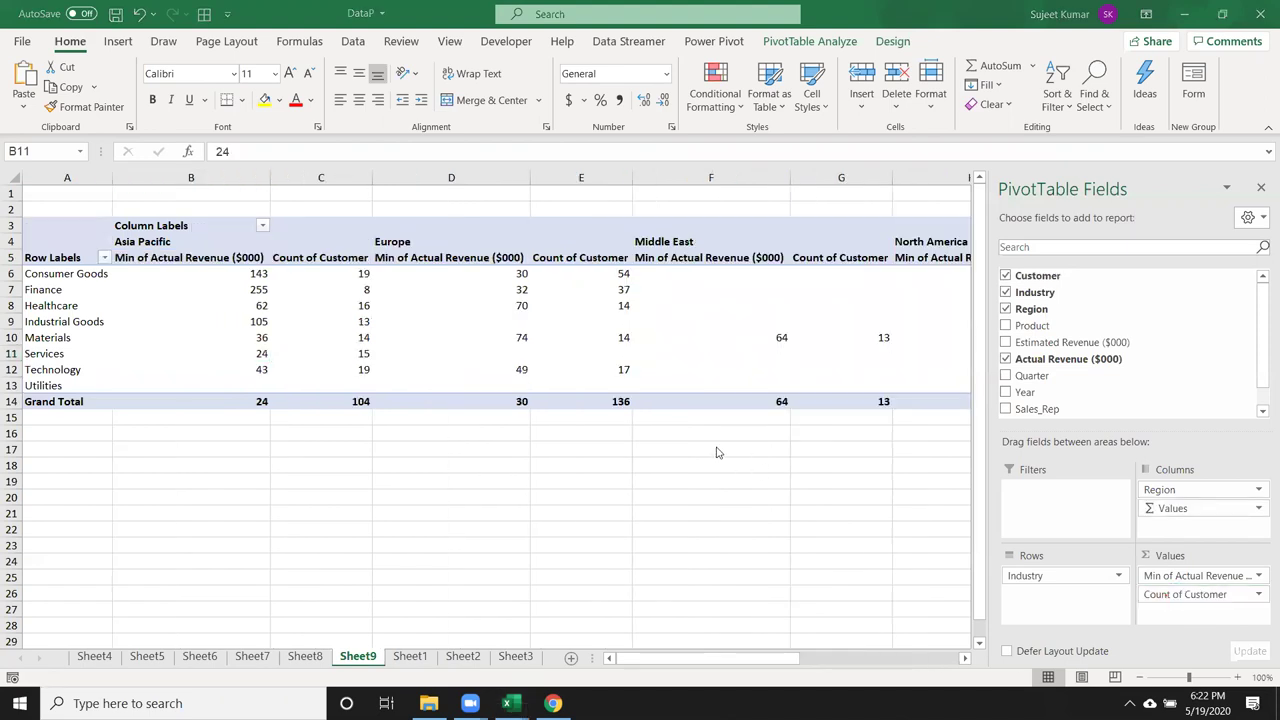
{"action": "left_click", "coordinate": [230, 275]}
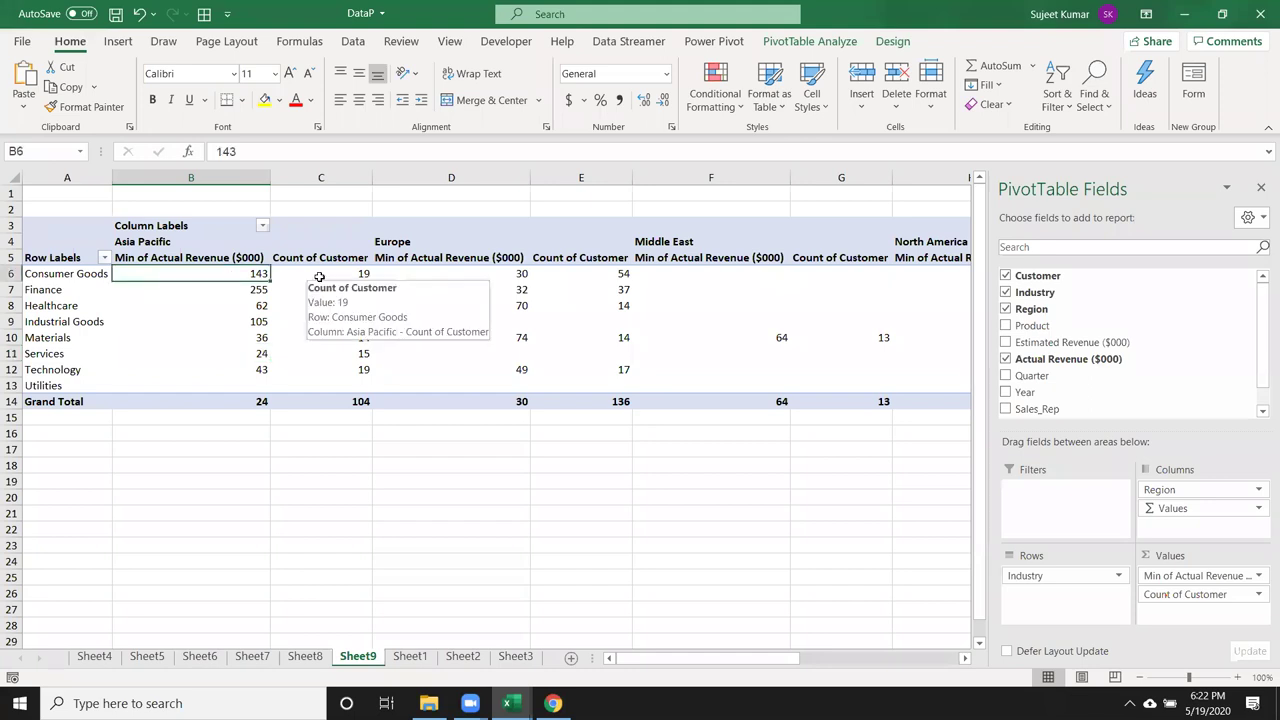
{"action": "left_click", "coordinate": [320, 277]}
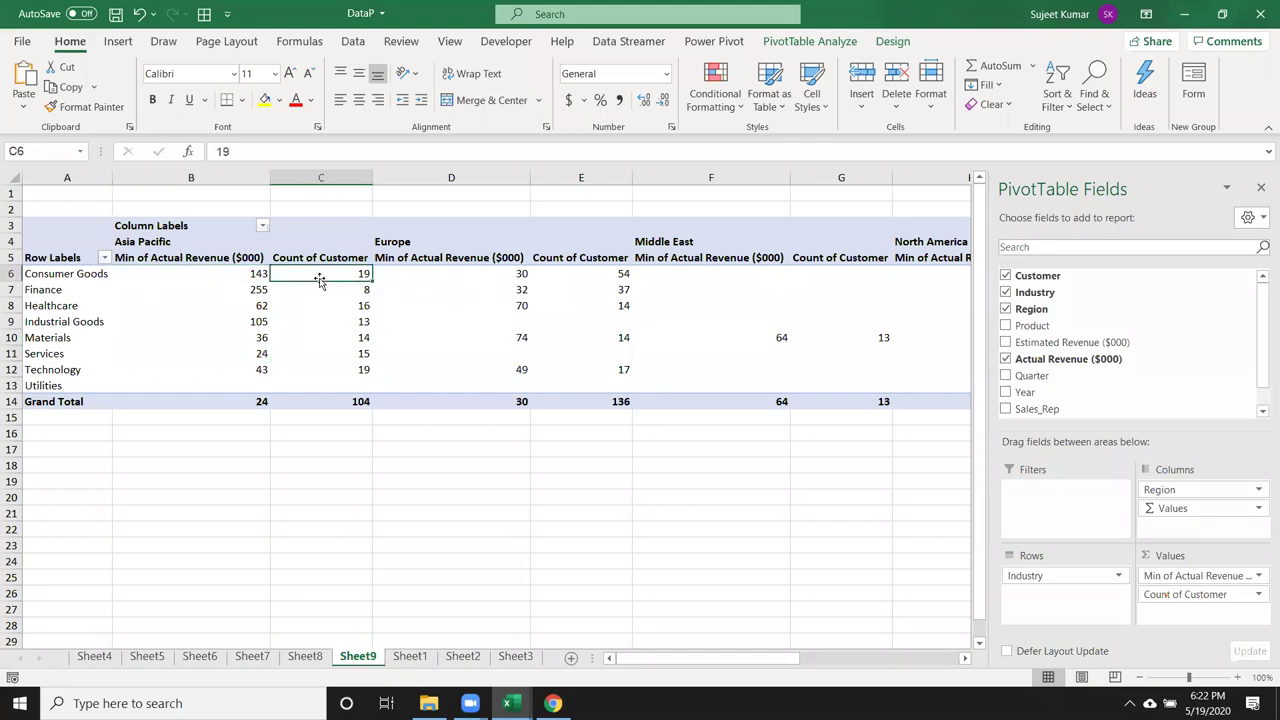
{"action": "left_click", "coordinate": [229, 281]}
{"action": "mouse_move", "coordinate": [341, 280]}
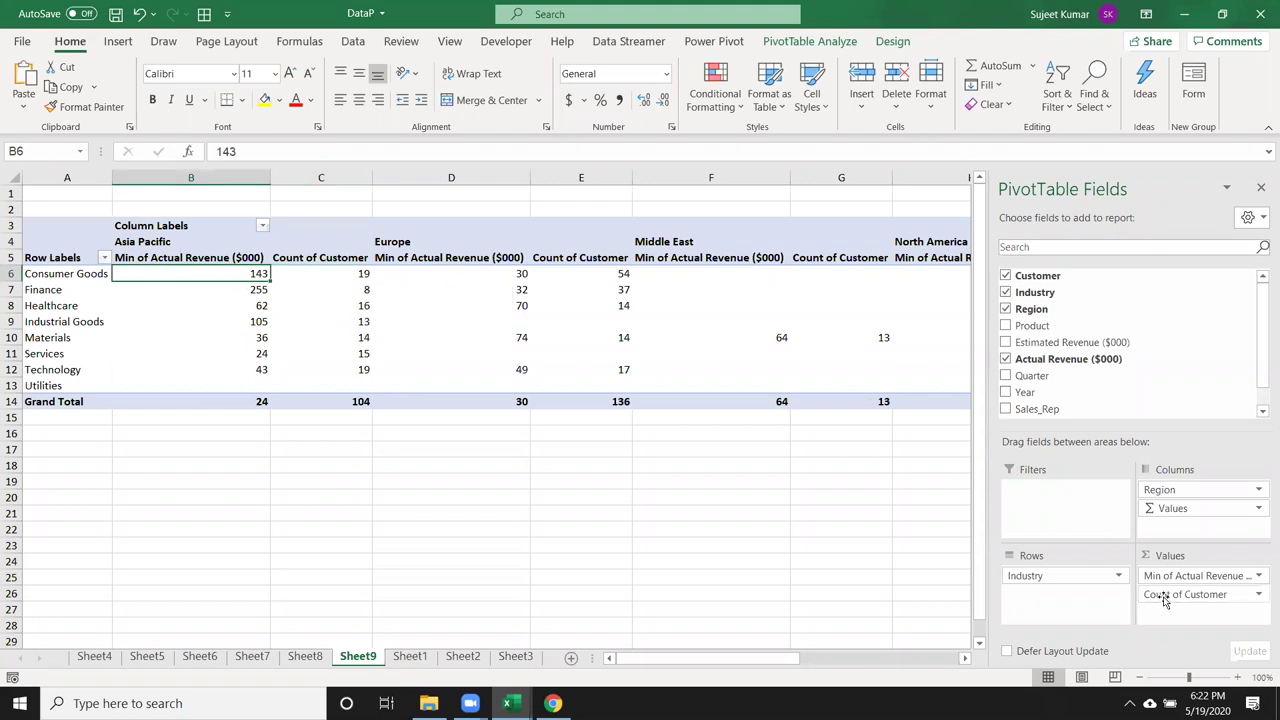
{"action": "left_click_drag", "start_coordinate": [1163, 598], "coordinate": [1122, 392]}
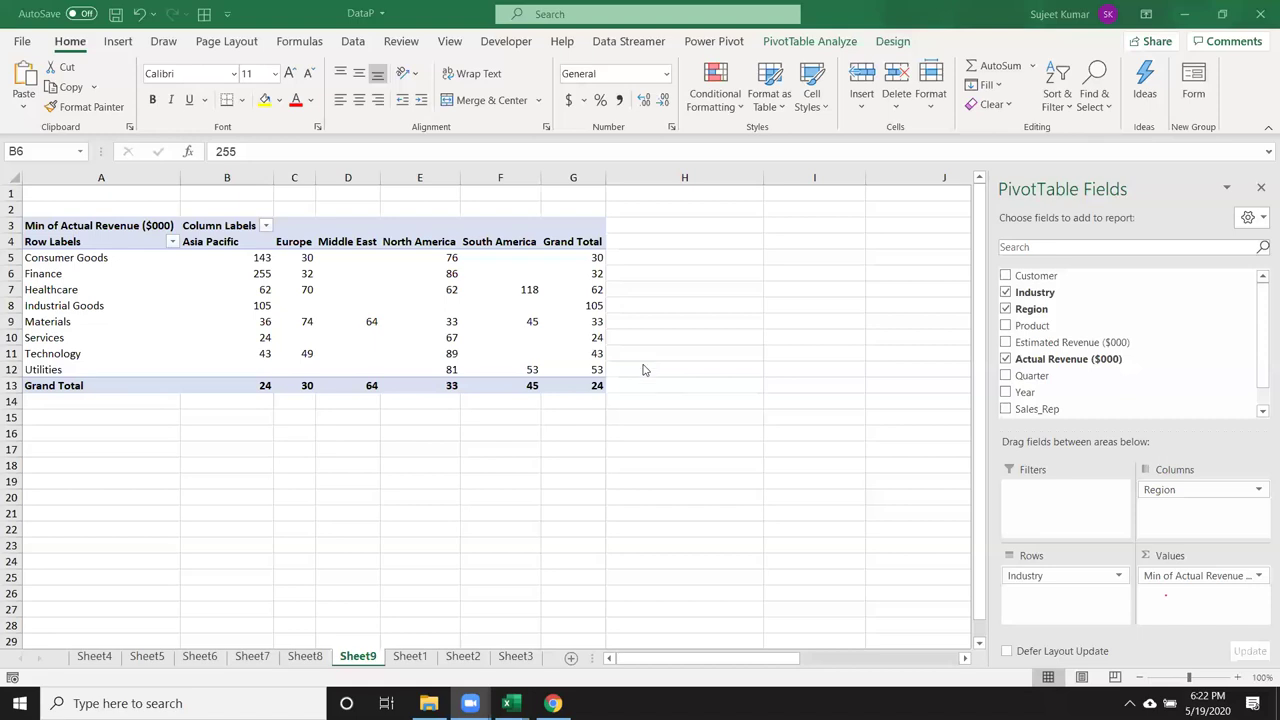
- Remove Region from Columns and Actual Revenue from Values in the Sheet9 pivot
{"action": "left_click", "coordinate": [352, 659]}
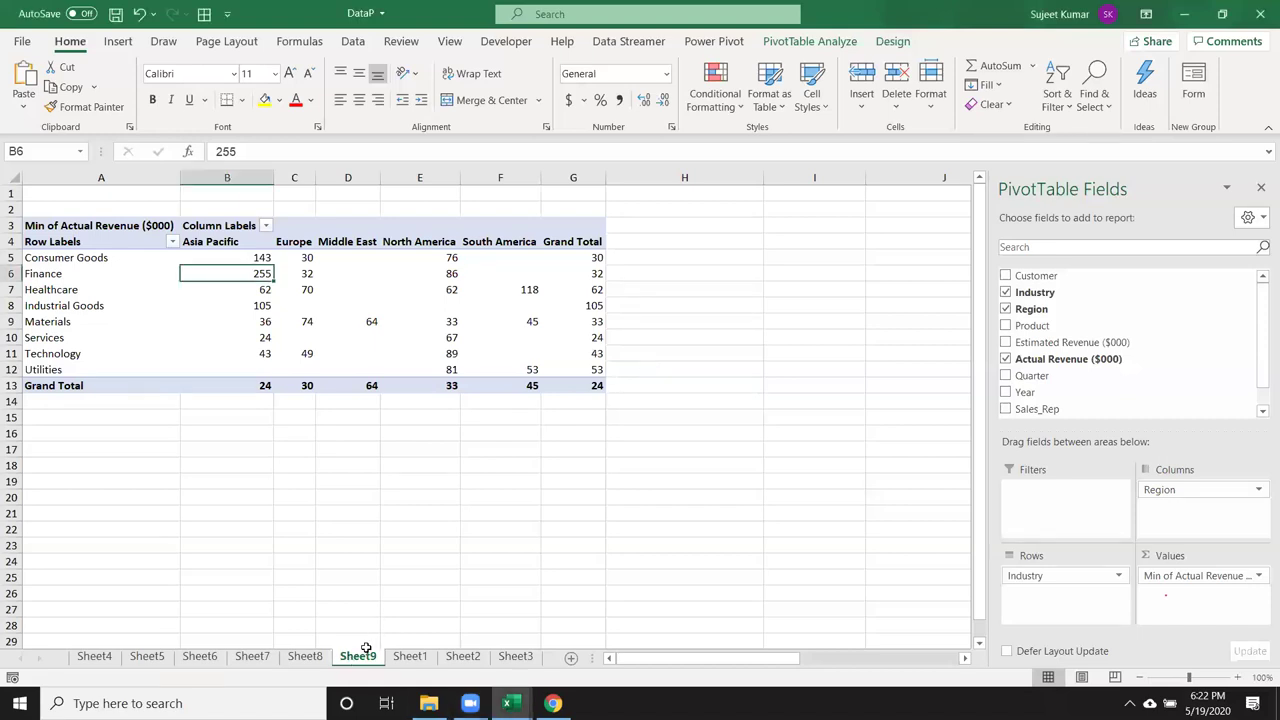
{"action": "right_click", "coordinate": [366, 652]}
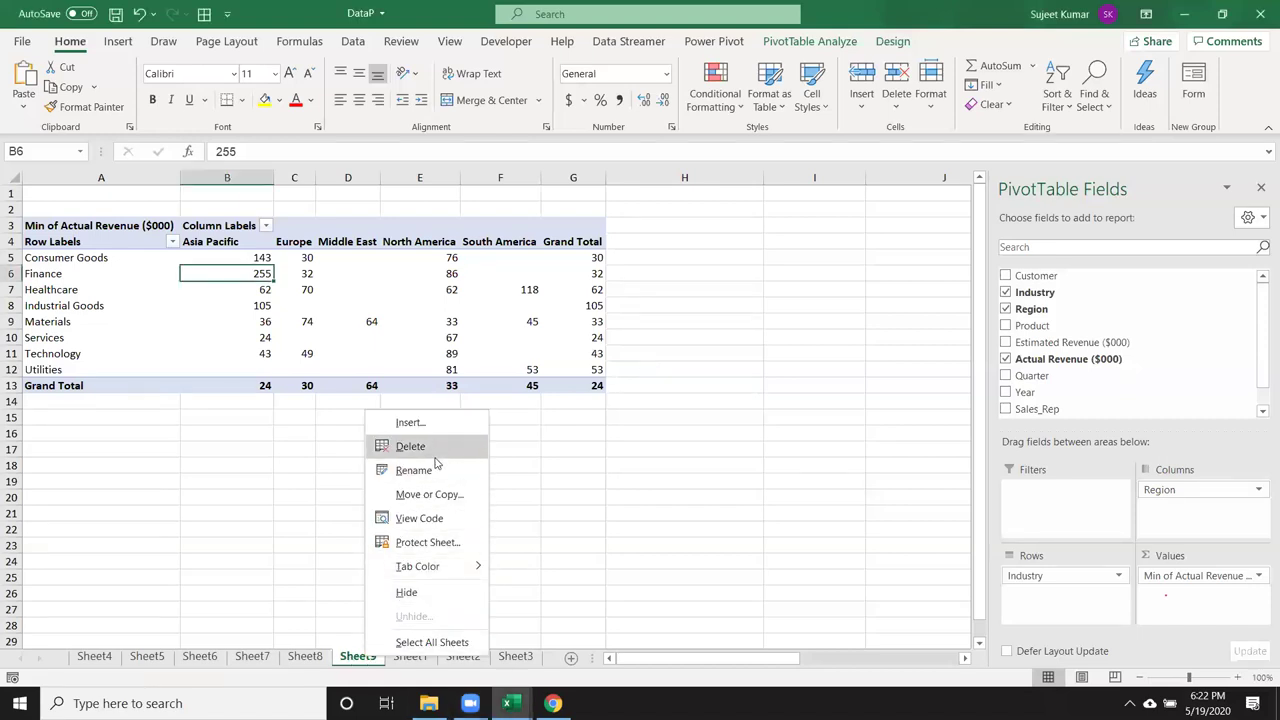
{"action": "key", "text": "Escape"}
{"action": "left_click_drag", "start_coordinate": [1190, 490], "coordinate": [1208, 400]}
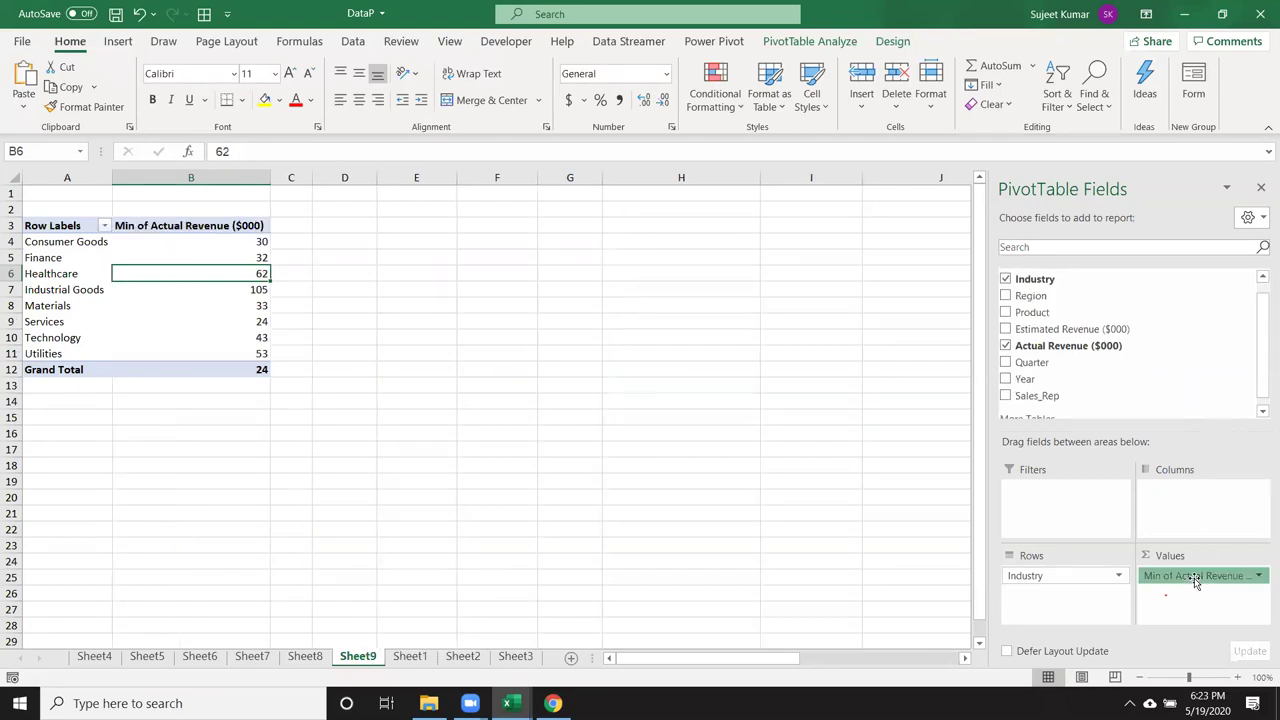
{"action": "left_click", "coordinate": [1065, 345]}
- Nest Region and Product under Industry in Rows, put Quarter in Columns, and sum Actual Revenue
{"action": "scroll", "coordinate": [1047, 316], "scroll_direction": "up", "scroll_amount": 1}
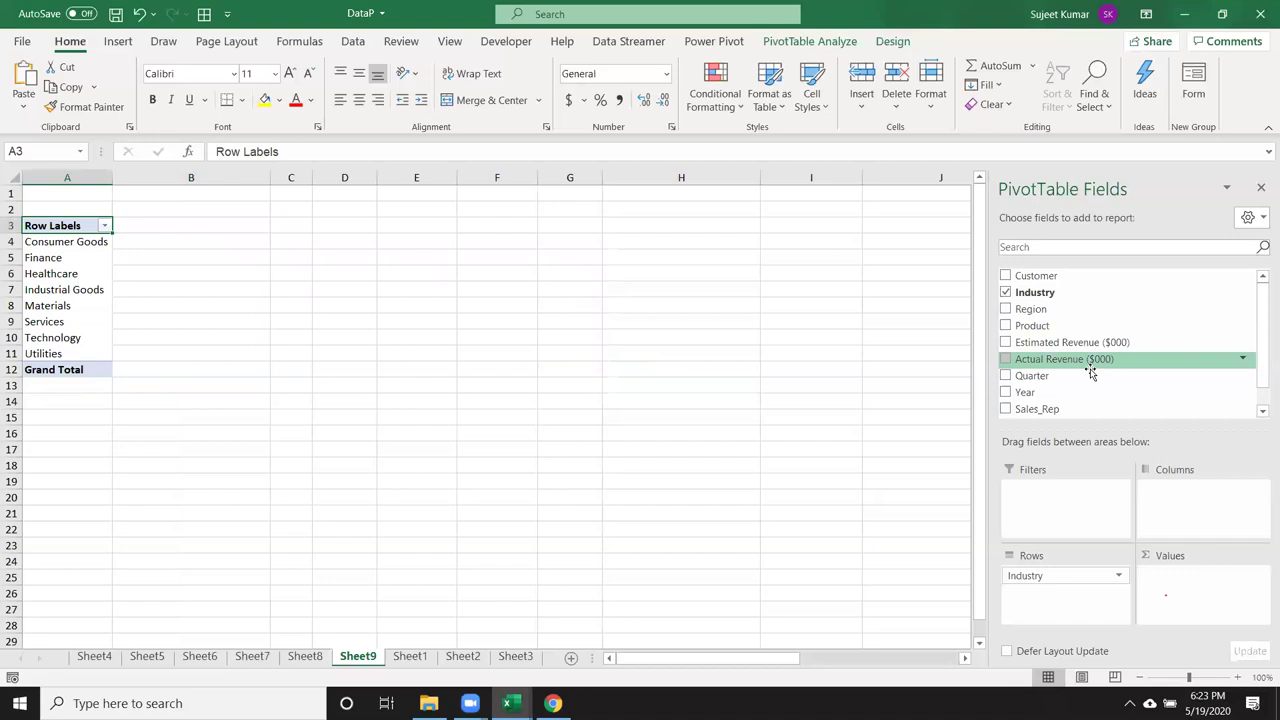
{"action": "left_click_drag", "start_coordinate": [1047, 316], "coordinate": [1062, 598]}
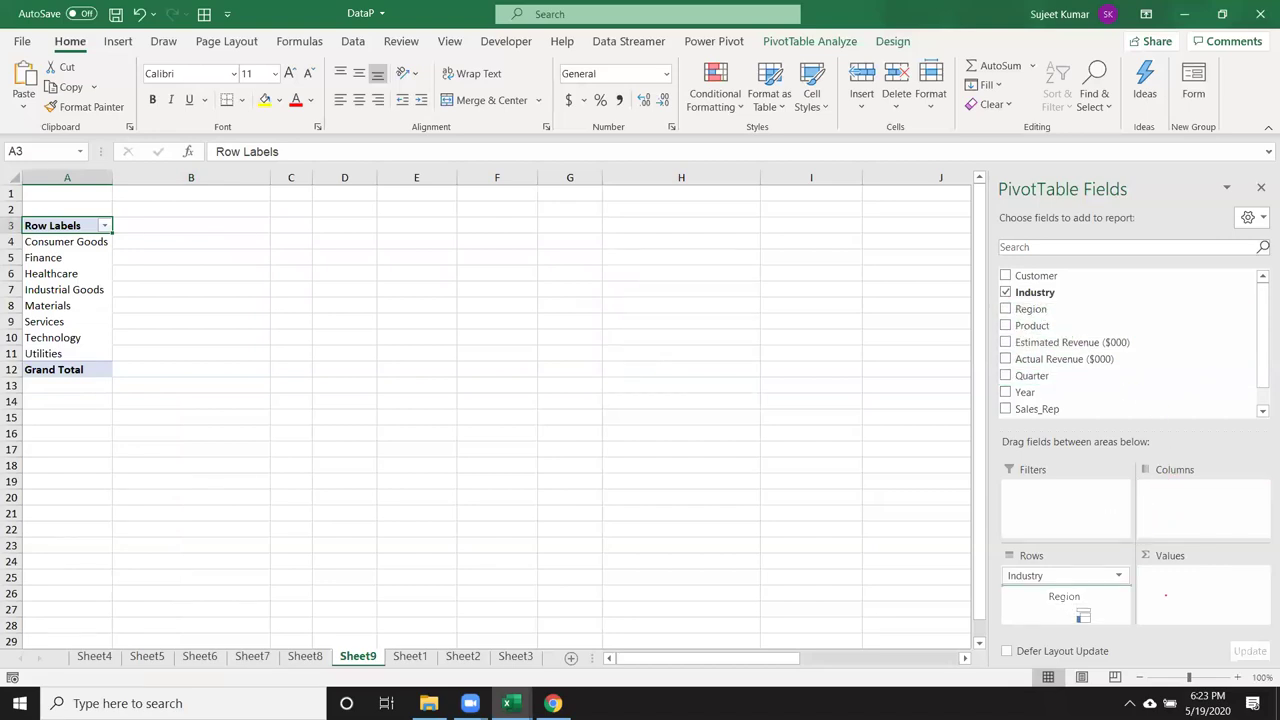
{"action": "left_click_drag", "start_coordinate": [1030, 332], "coordinate": [1081, 600]}
{"action": "left_click_drag", "start_coordinate": [1030, 375], "coordinate": [1219, 519]}
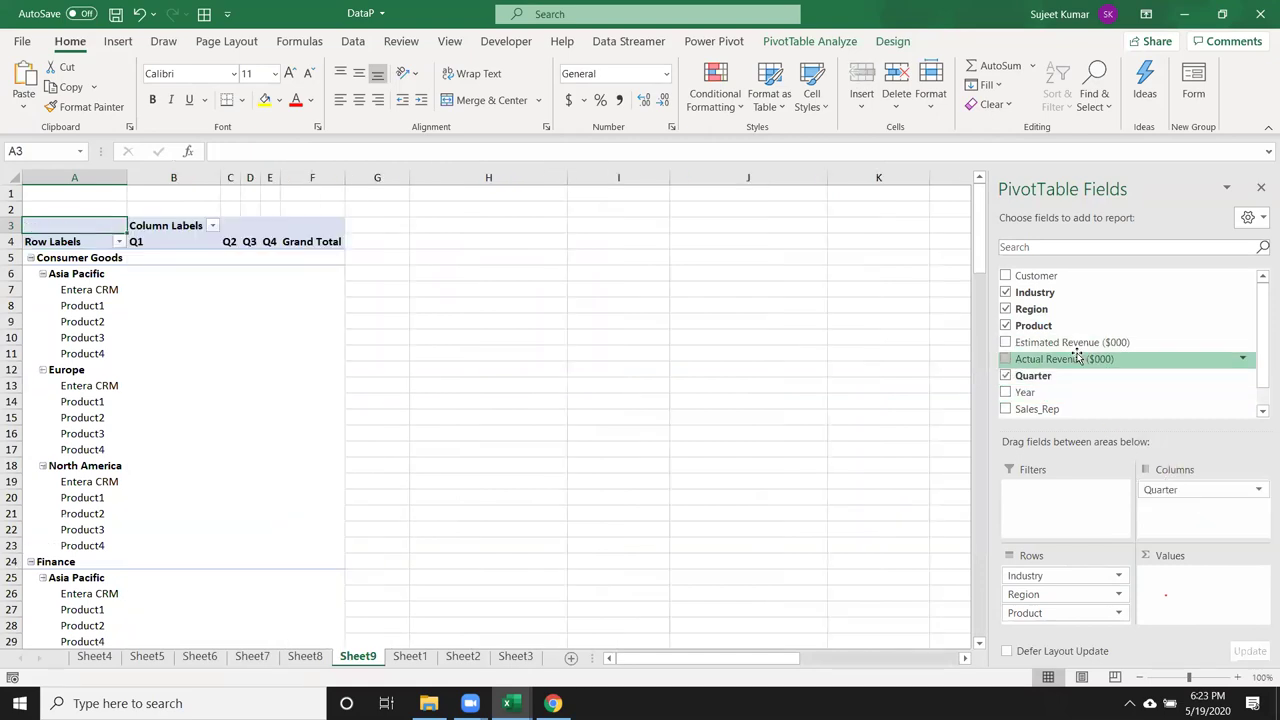
{"action": "mouse_move", "coordinate": [1070, 358]}
{"action": "left_mouse_down"}
{"action": "mouse_move", "coordinate": [1219, 615]}
{"action": "mouse_move", "coordinate": [1180, 613]}
{"action": "left_mouse_up"}
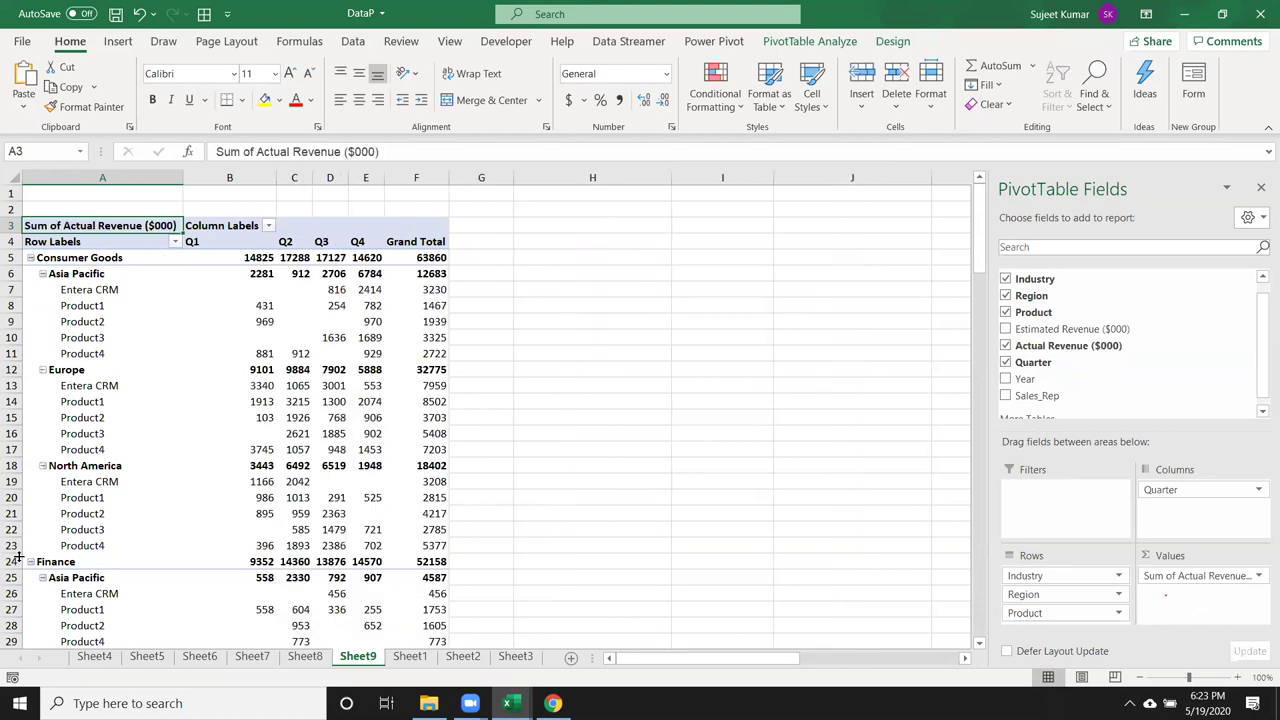
{"action": "scroll", "coordinate": [255, 513], "scroll_direction": "down", "scroll_amount": 1}
{"action": "scroll", "coordinate": [232, 508], "scroll_direction": "down", "scroll_amount": 4}
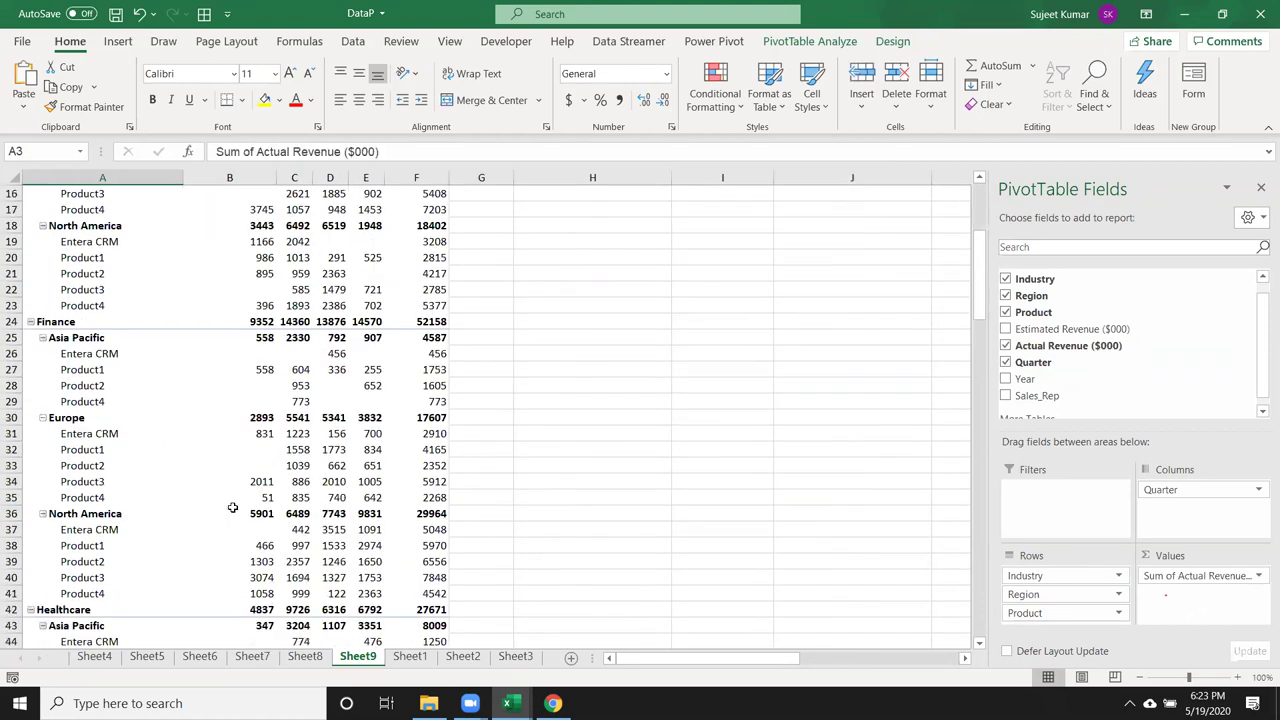
{"action": "scroll", "coordinate": [231, 506], "scroll_direction": "up", "scroll_amount": 5}
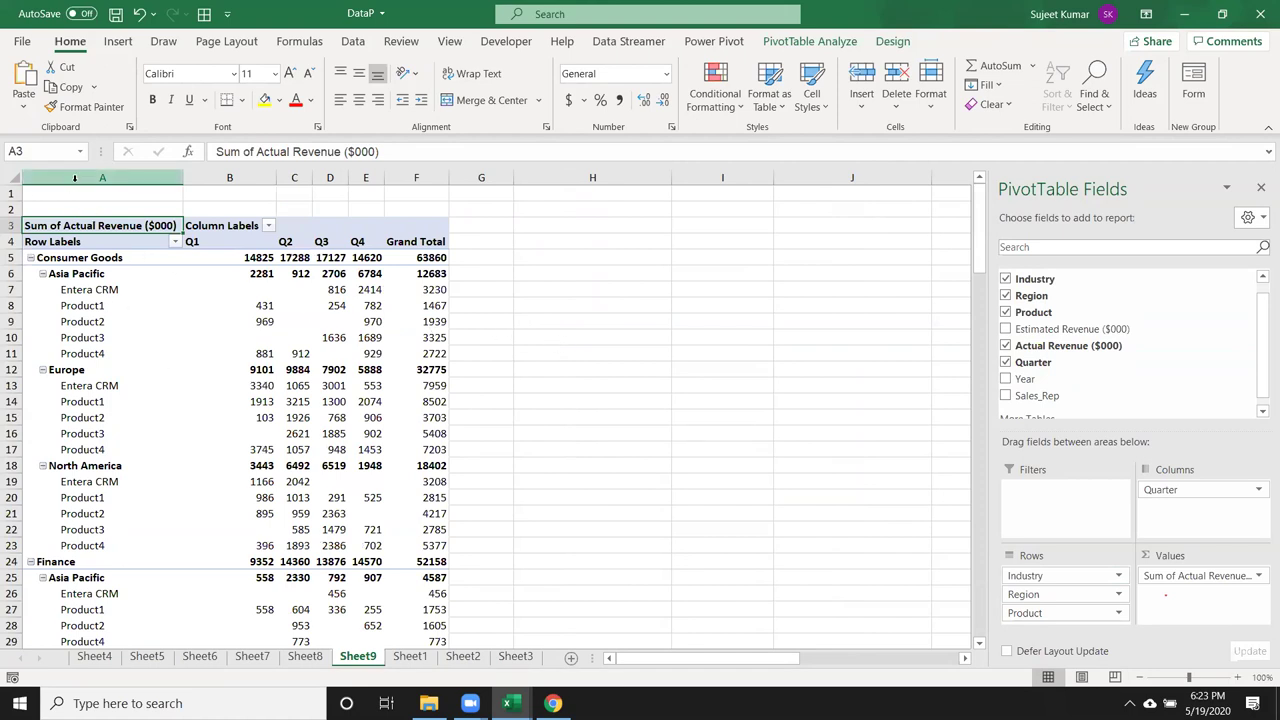
{"action": "left_click_drag", "start_coordinate": [79, 180], "coordinate": [79, 216]}
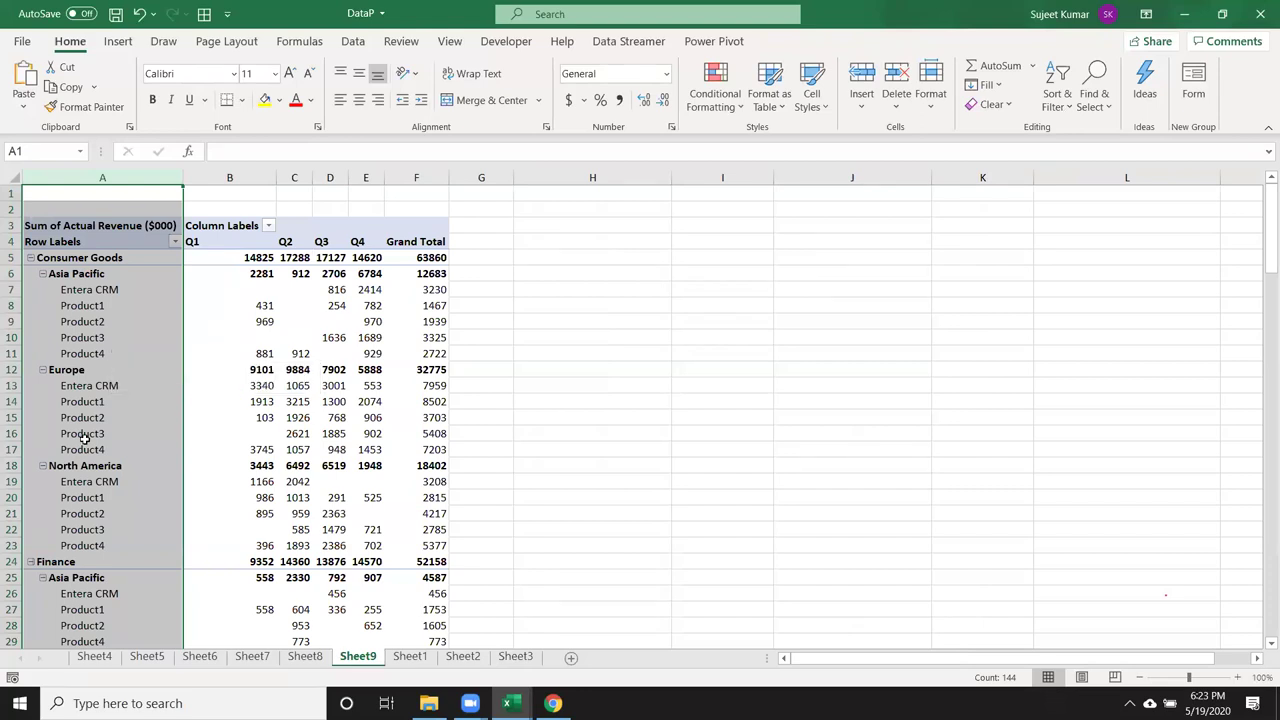
- Switch the Sheet9 revenue pivot's report layout to tabular form
{"action": "left_click", "coordinate": [142, 417]}
{"action": "left_click", "coordinate": [118, 322]}
{"action": "right_click", "coordinate": [118, 324]}
{"action": "key", "text": "Escape"}
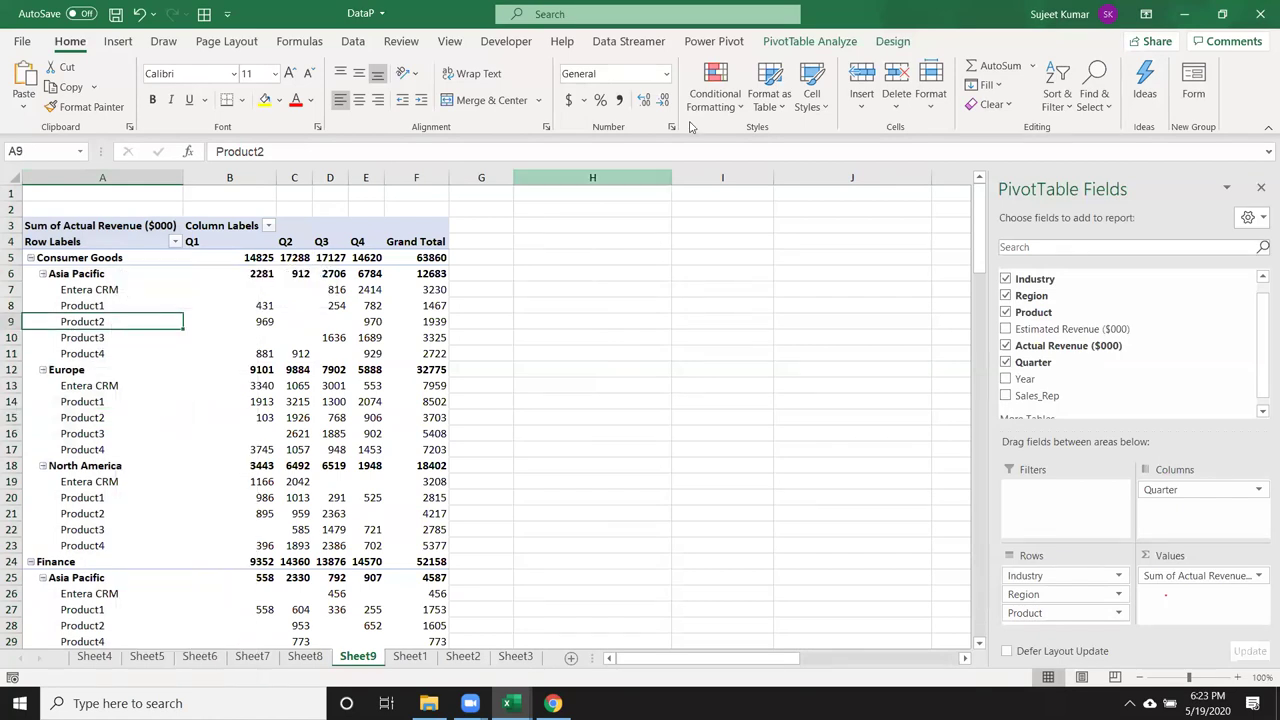
{"action": "left_click", "coordinate": [893, 41]}
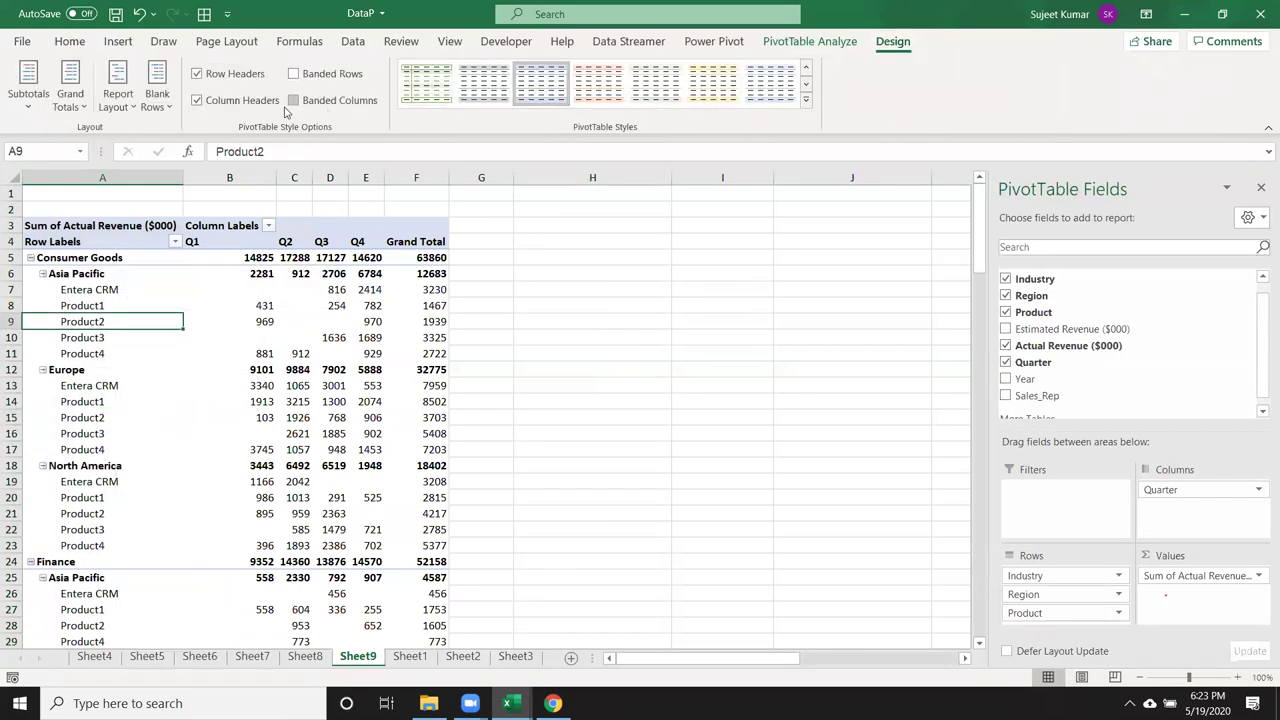
{"action": "left_click", "coordinate": [119, 106]}
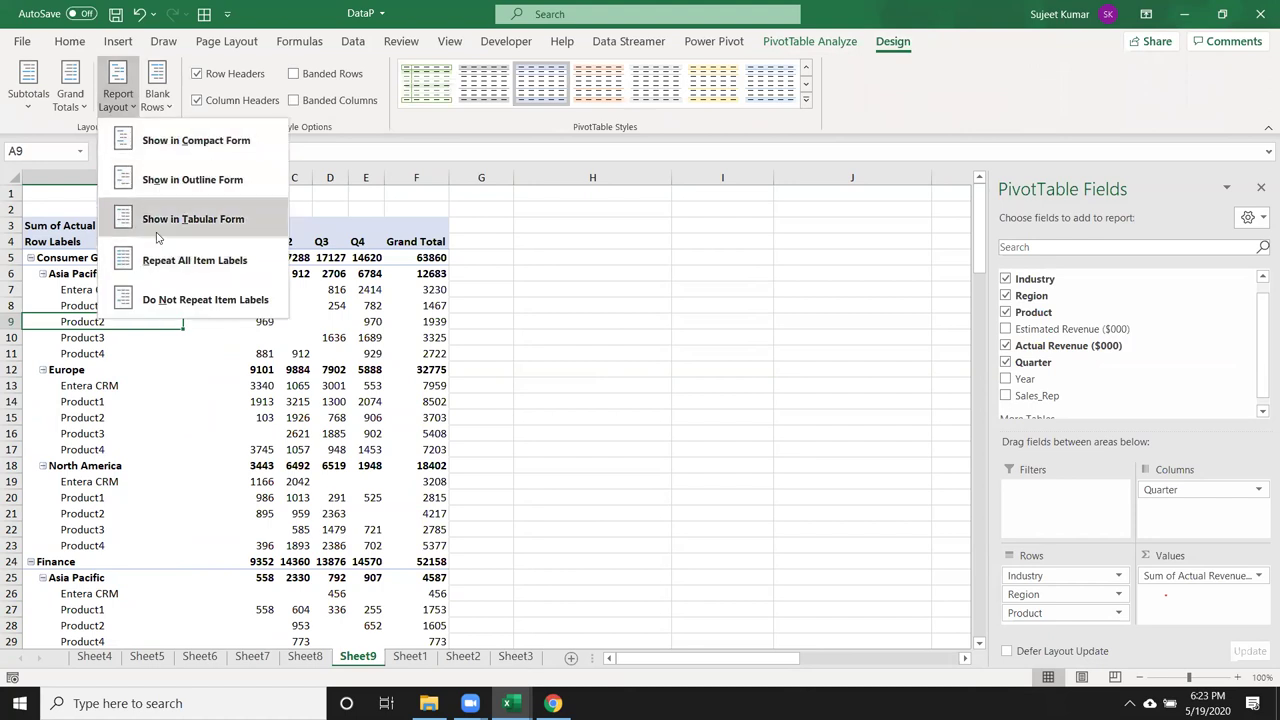
{"action": "left_click", "coordinate": [160, 220]}
- Turn on Classic PivotTable layout in the pivot's Display options
{"action": "right_click", "coordinate": [270, 446]}
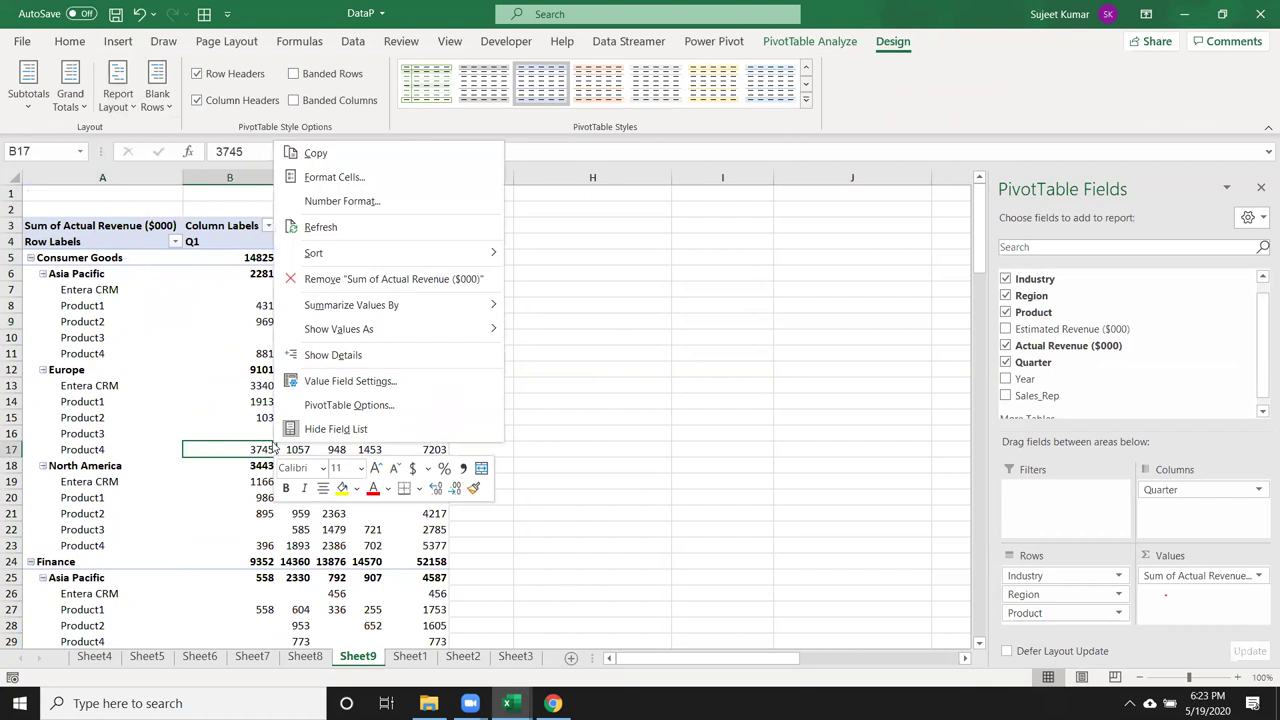
{"action": "left_click", "coordinate": [316, 404]}
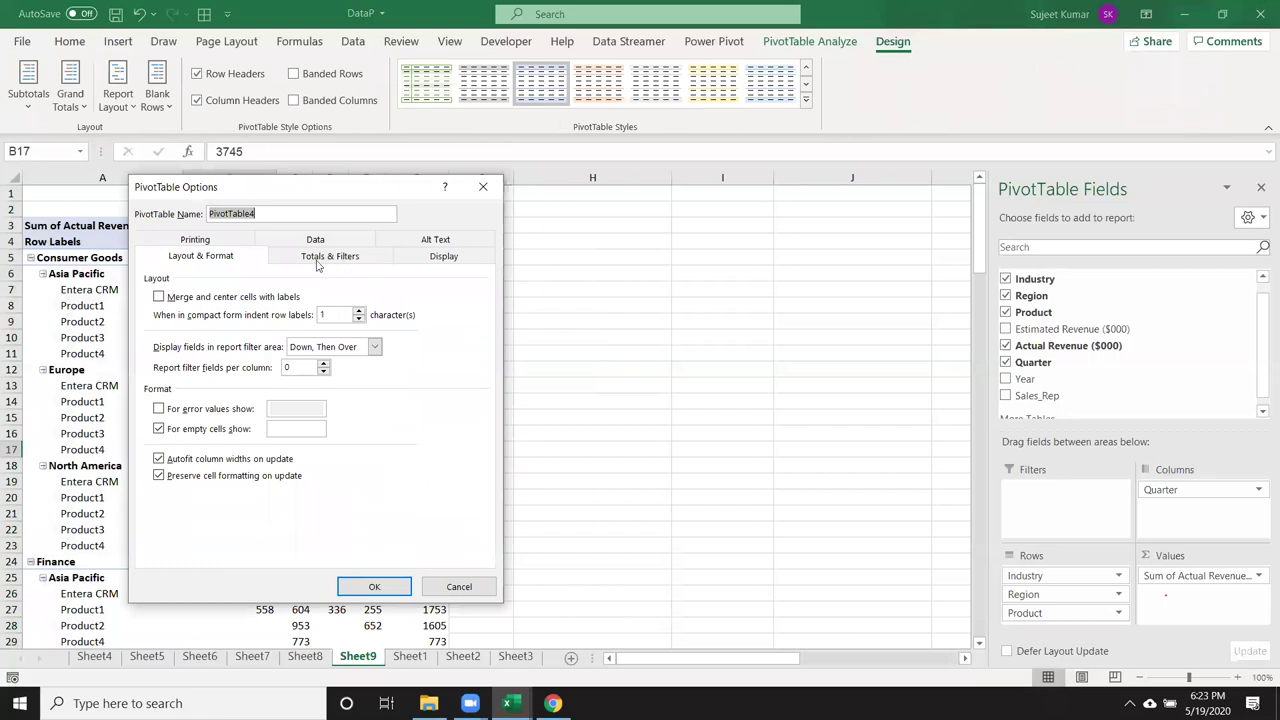
{"action": "left_click", "coordinate": [438, 257]}
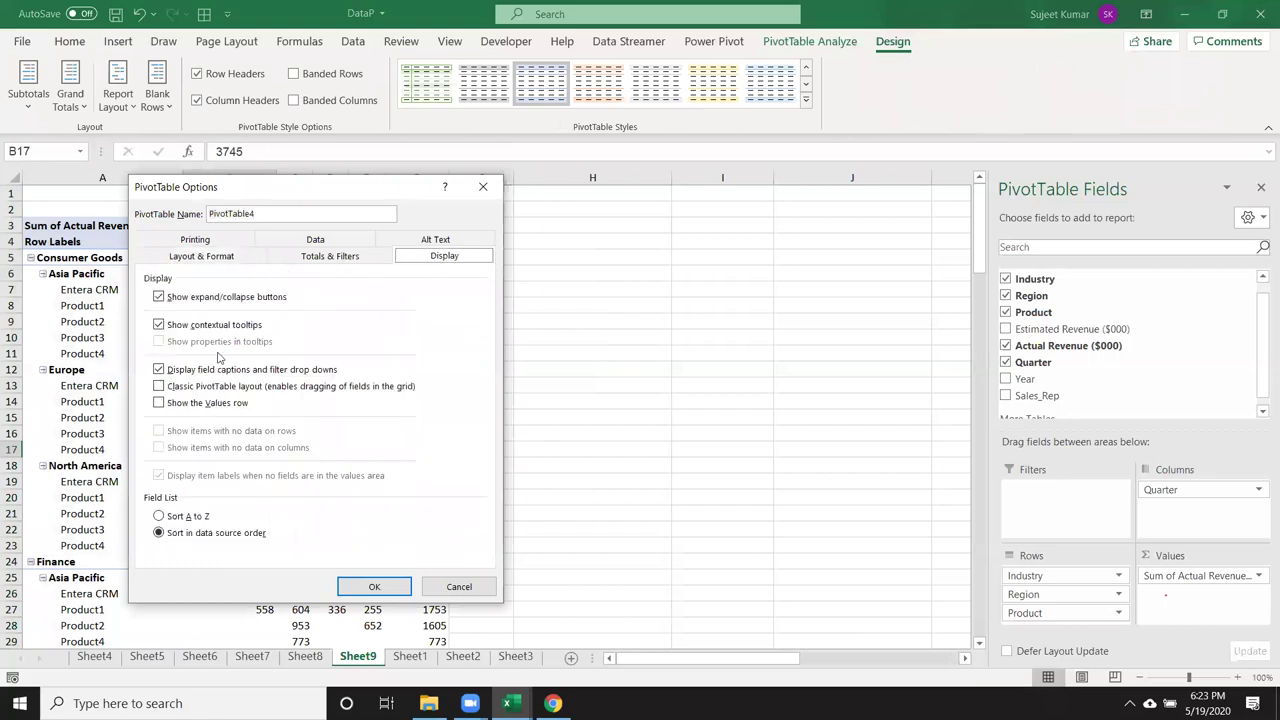
{"action": "left_click", "coordinate": [205, 389]}
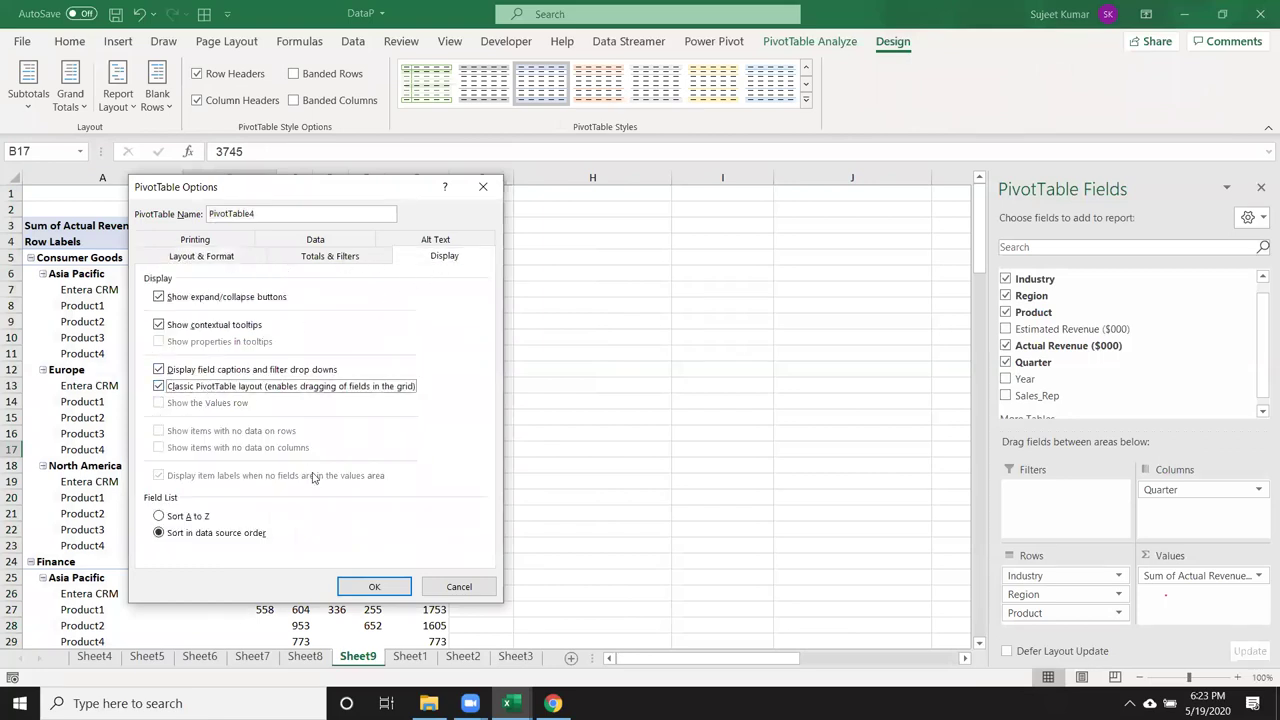
{"action": "left_click", "coordinate": [372, 590]}
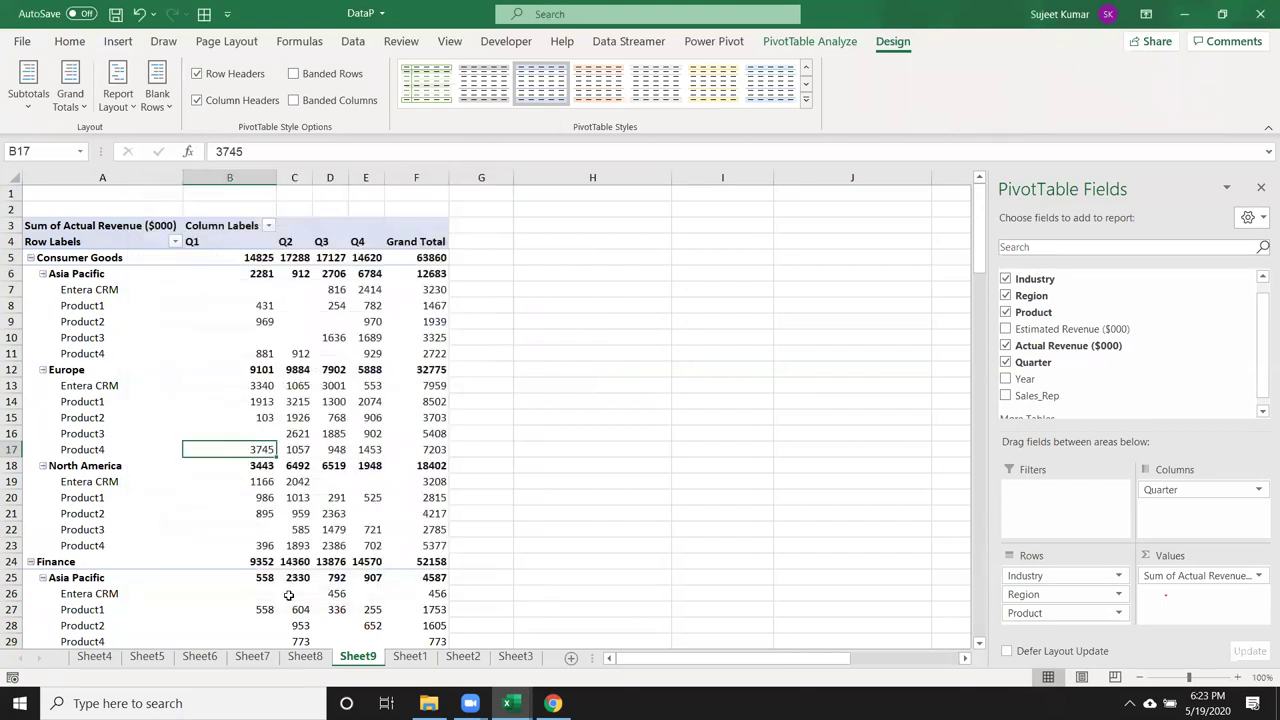
{"action": "left_click", "coordinate": [686, 333]}
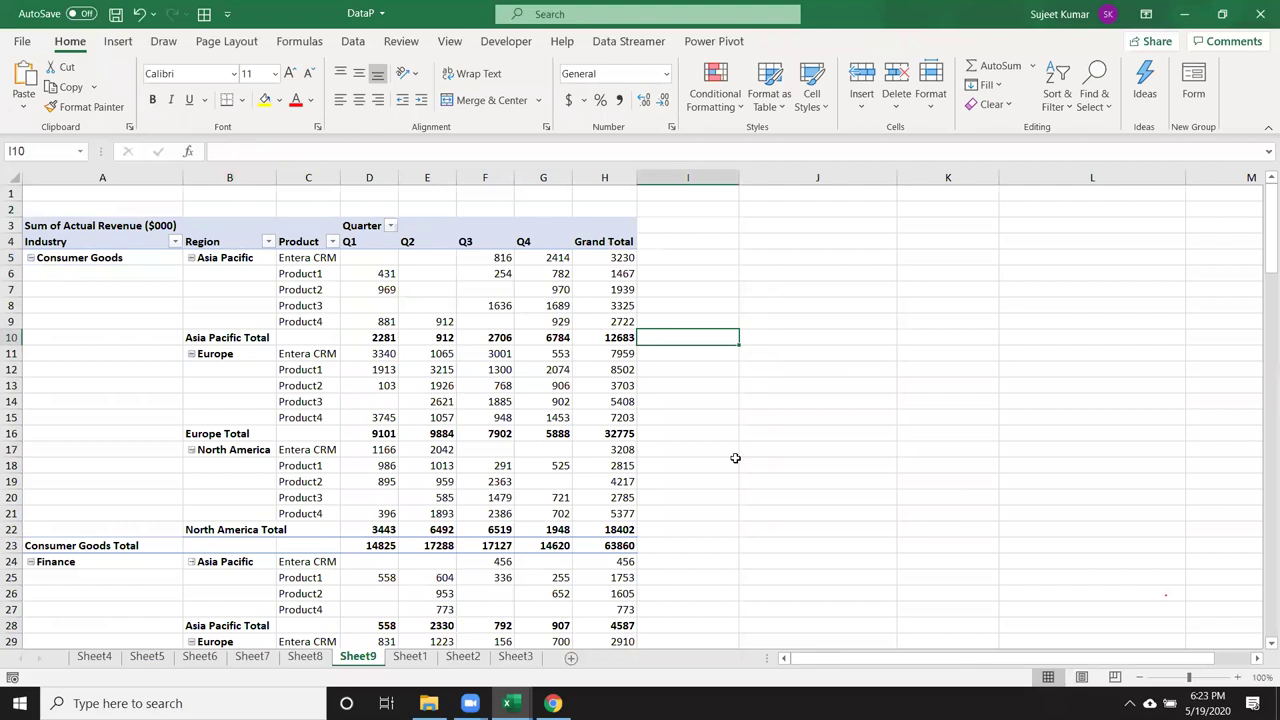
- Enable Merge and center cells with labels in PivotTable Options
{"action": "scroll", "coordinate": [734, 459], "scroll_direction": "down", "scroll_amount": 4}
{"action": "scroll", "coordinate": [729, 463], "scroll_direction": "up", "scroll_amount": 4}
{"action": "left_click", "coordinate": [550, 433]}
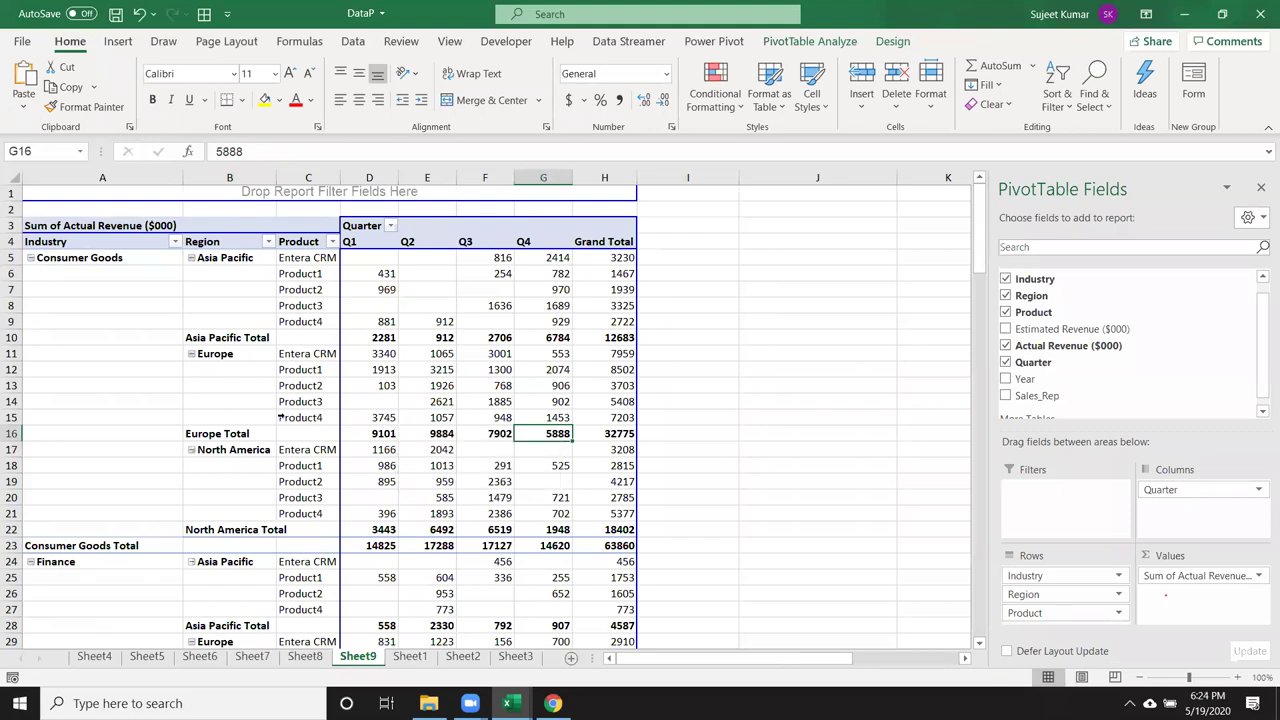
{"action": "right_click", "coordinate": [300, 401]}
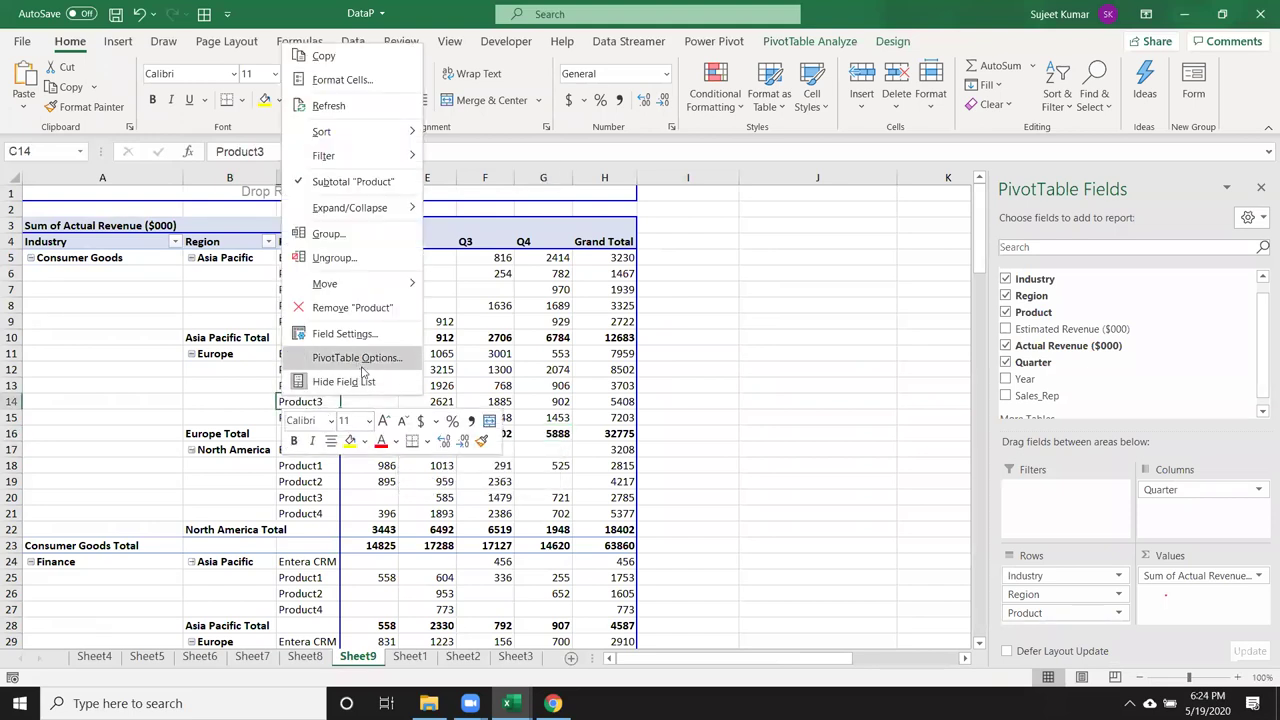
{"action": "left_click", "coordinate": [361, 366]}
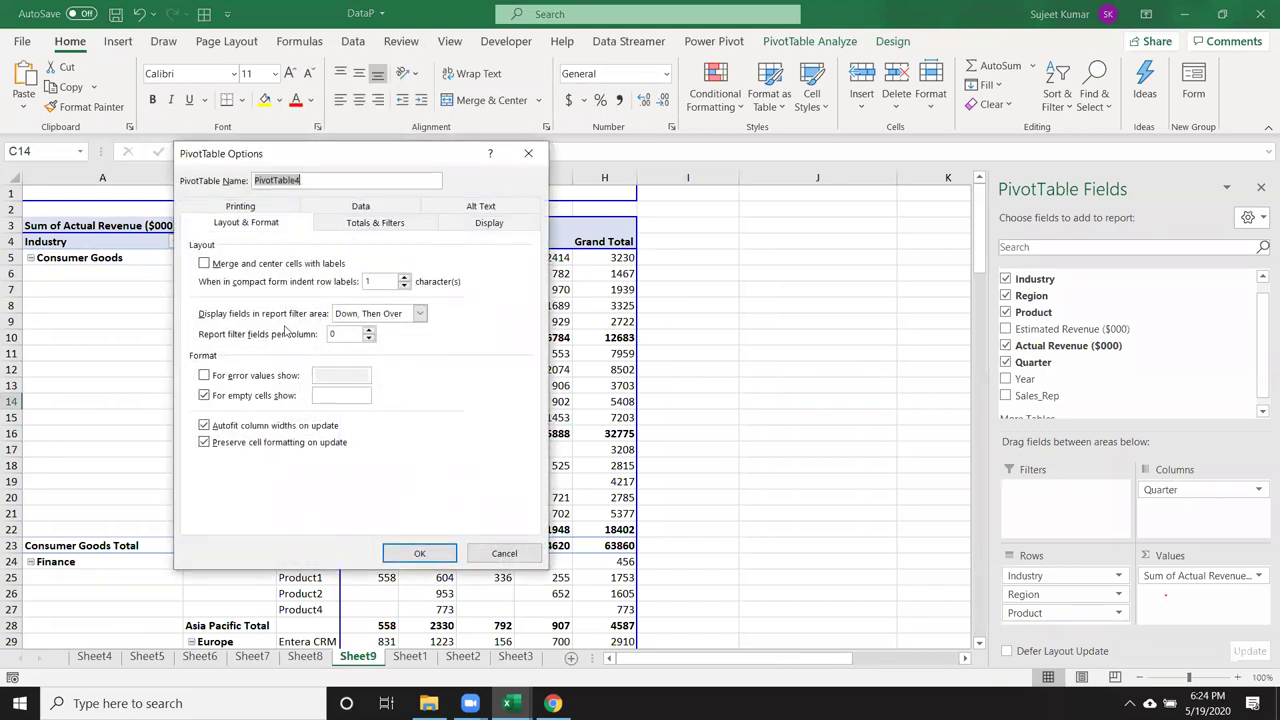
{"action": "left_click", "coordinate": [420, 556]}
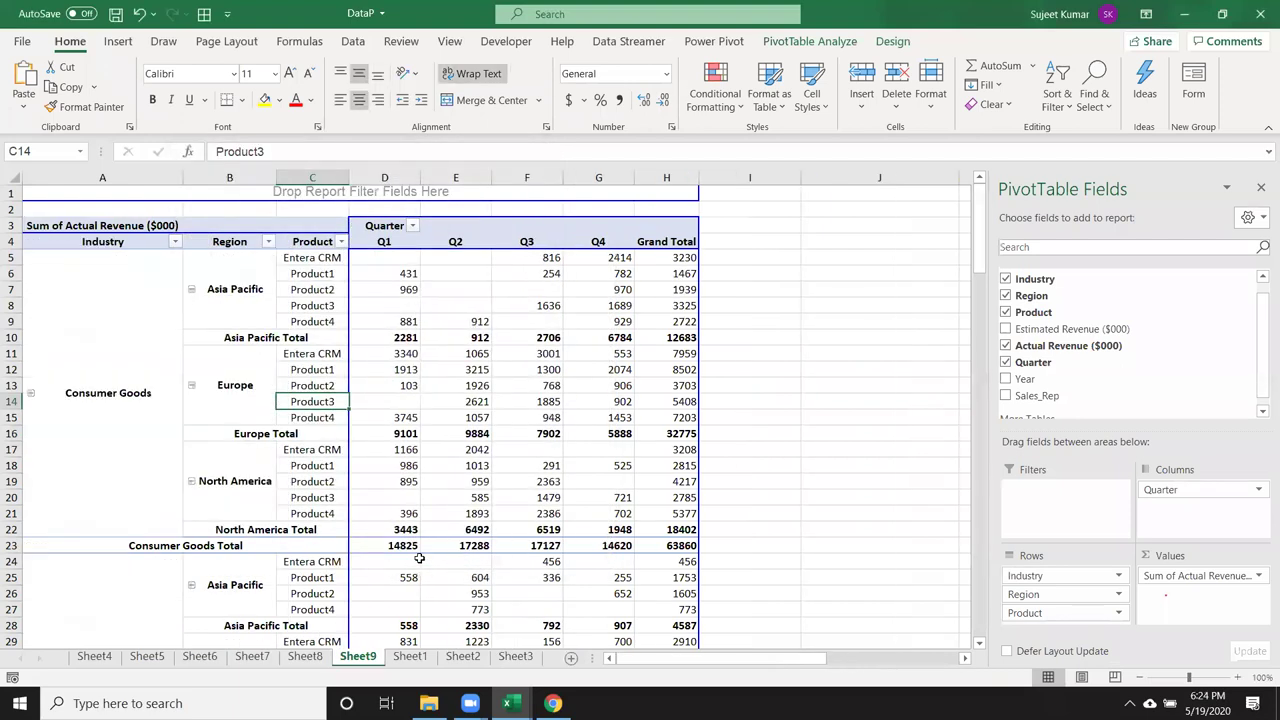
- Review the merged Consumer Goods, Asia Pacific, Europe and North America labels and revenue values D6:H19
{"action": "left_click", "coordinate": [139, 432]}
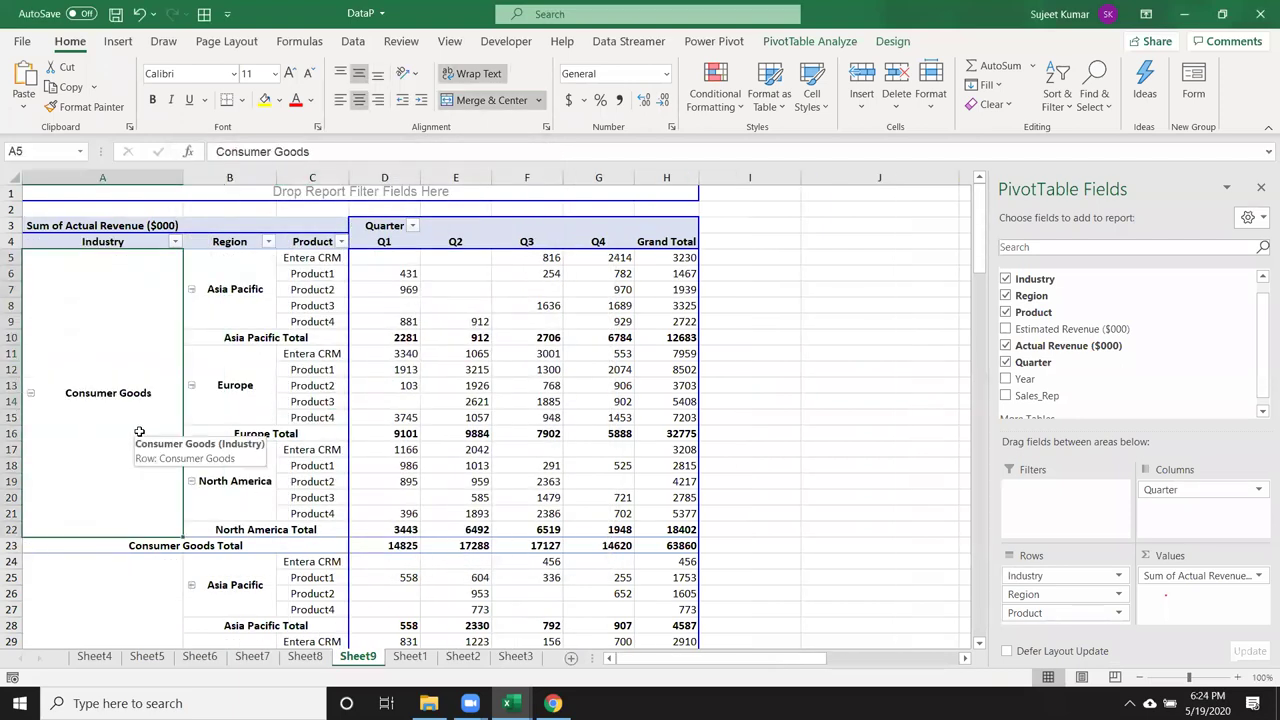
{"action": "left_click", "coordinate": [227, 307]}
{"action": "left_click", "coordinate": [227, 392]}
{"action": "left_click", "coordinate": [234, 470]}
{"action": "left_click_drag", "start_coordinate": [314, 274], "coordinate": [318, 320]}
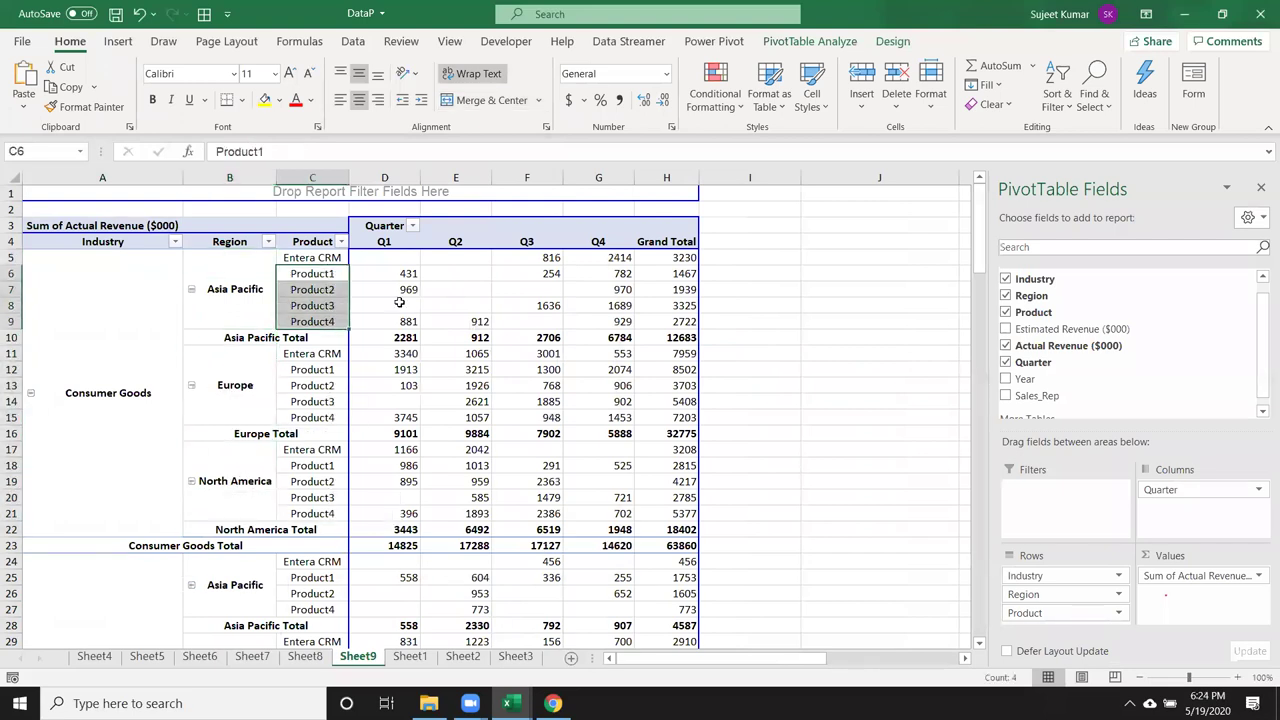
{"action": "left_click_drag", "start_coordinate": [393, 276], "coordinate": [645, 486]}
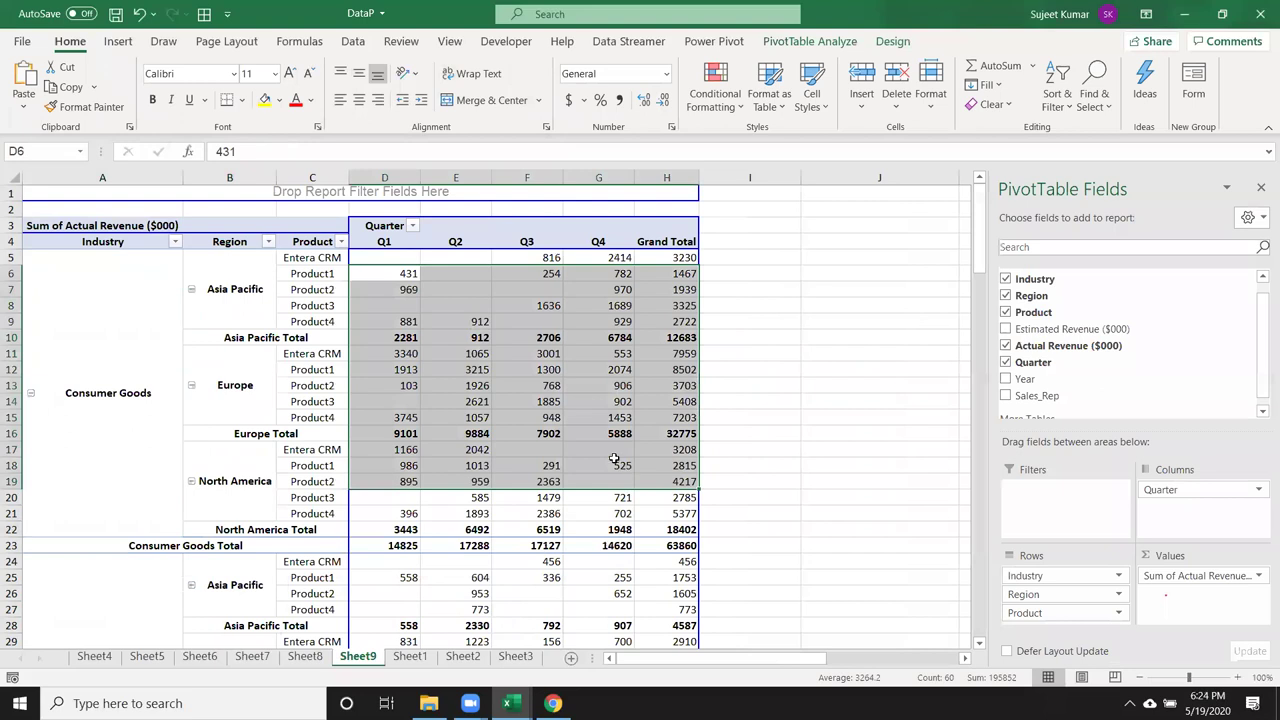
{"action": "left_click", "coordinate": [614, 461]}
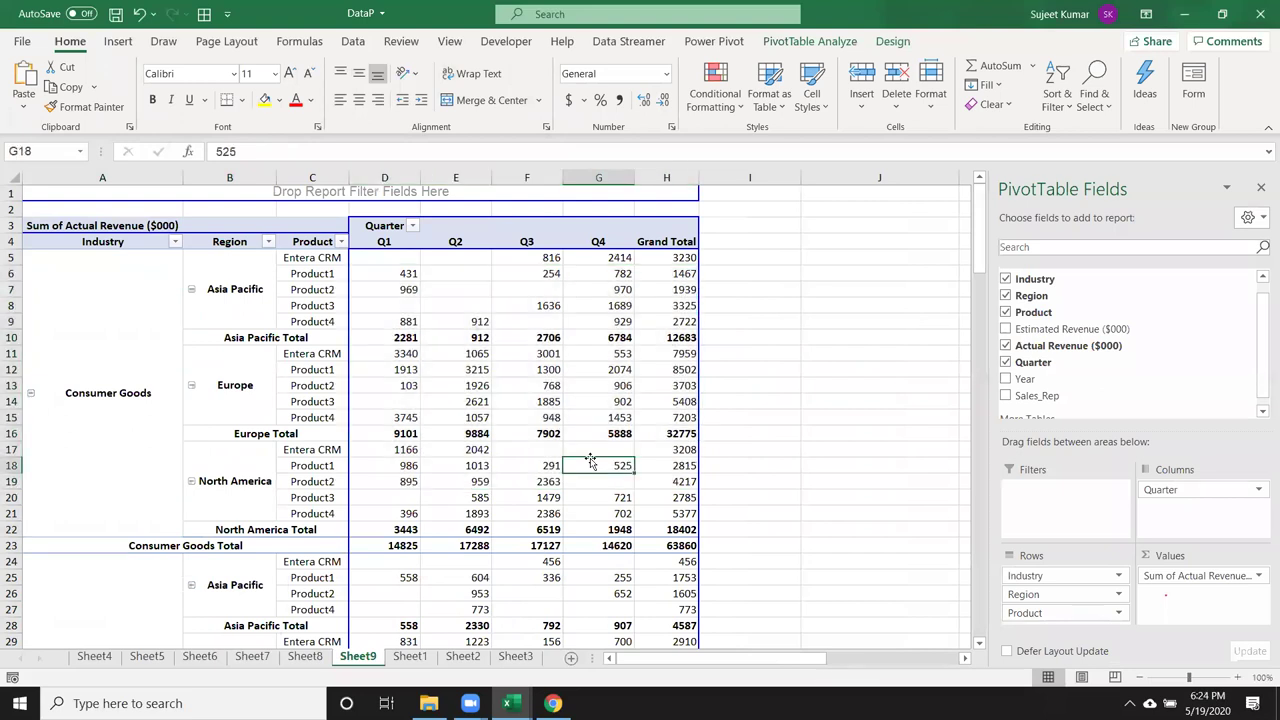
- Inspect the blank value cells D5, E5, E6:E8 and G17, then bring up the pivot's shortcut menu
{"action": "left_click", "coordinate": [250, 303]}
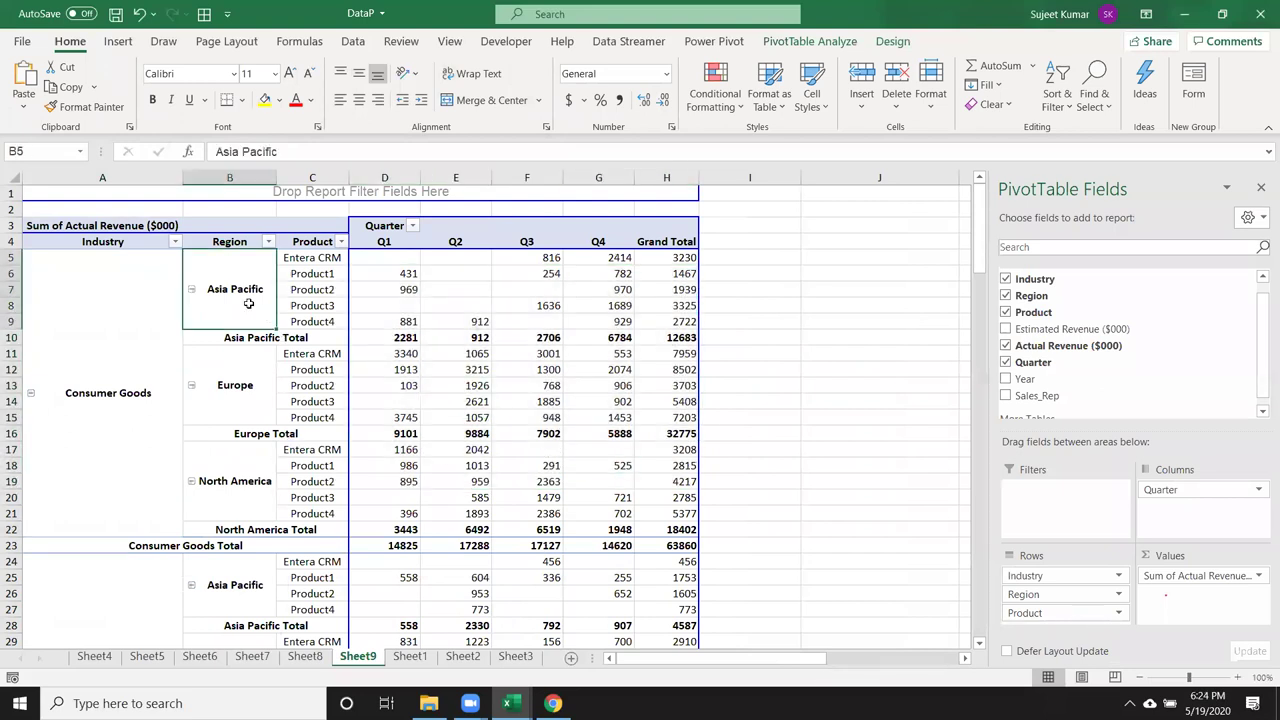
{"action": "left_click", "coordinate": [318, 260]}
{"action": "left_click", "coordinate": [410, 262]}
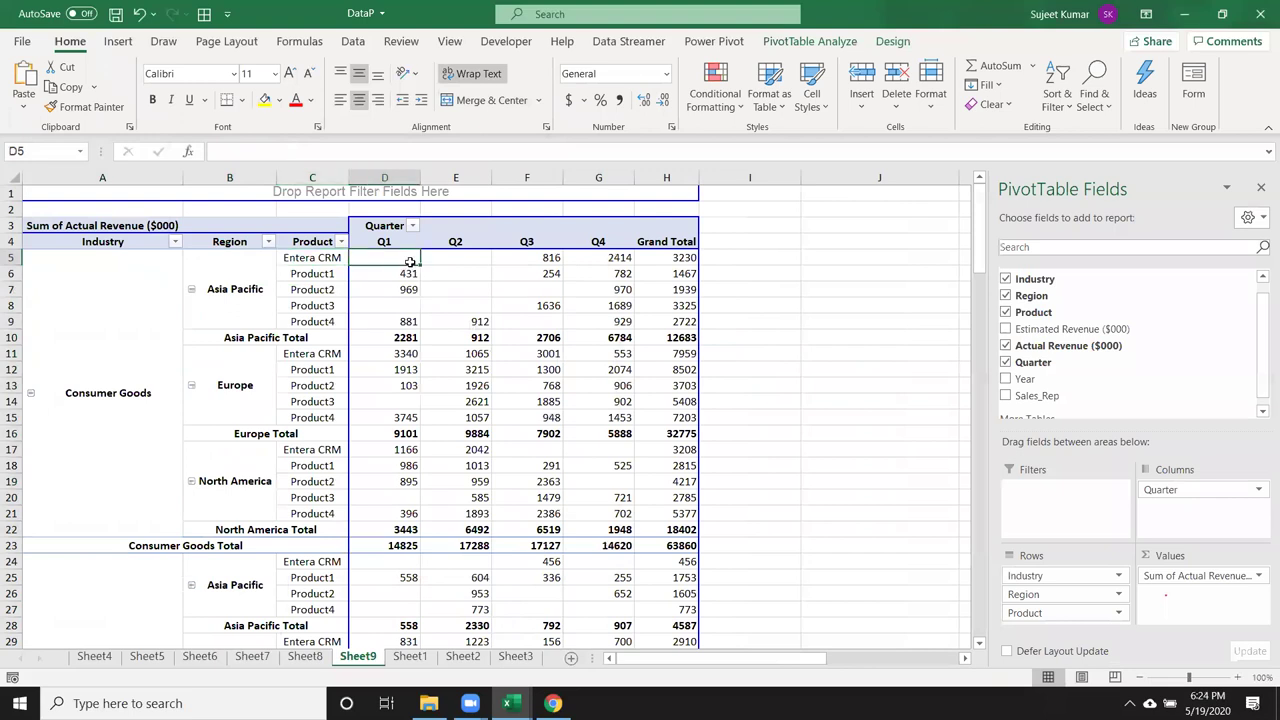
{"action": "left_click_drag", "start_coordinate": [410, 262], "coordinate": [456, 260]}
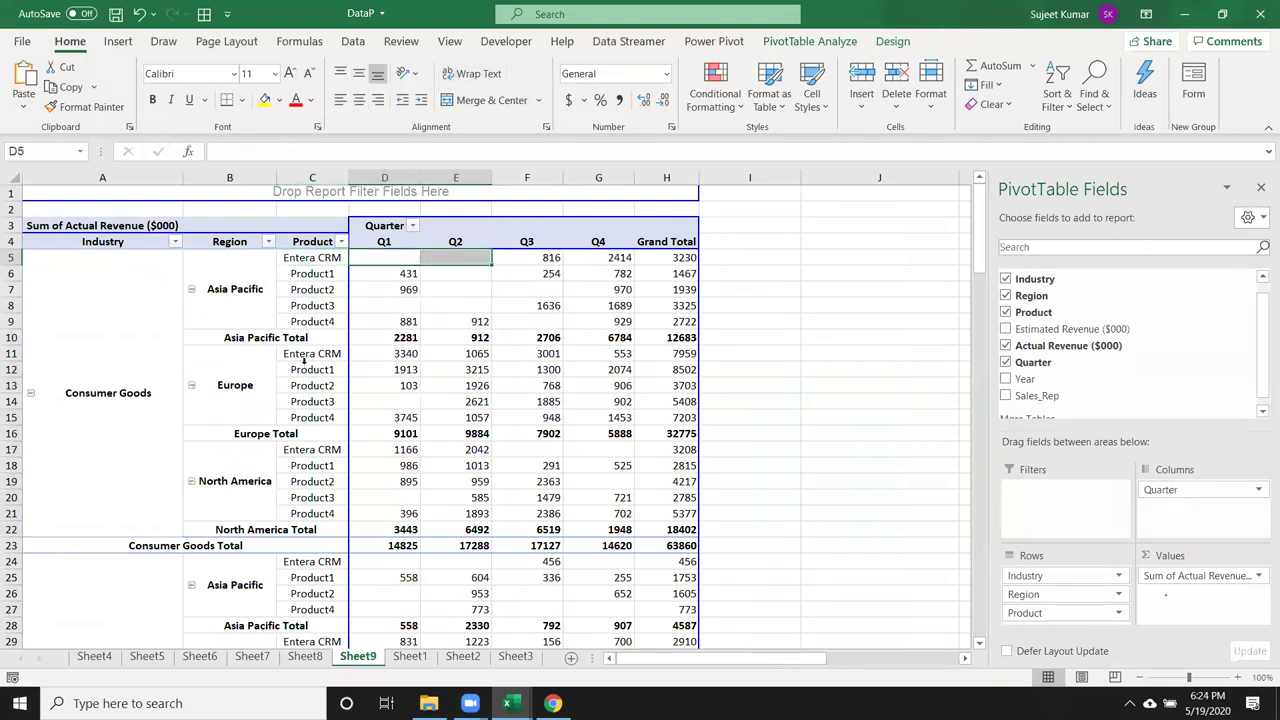
{"action": "mouse_move", "coordinate": [466, 270]}
{"action": "left_mouse_down"}
{"action": "mouse_move", "coordinate": [488, 302]}
{"action": "mouse_move", "coordinate": [548, 302]}
{"action": "left_mouse_up"}
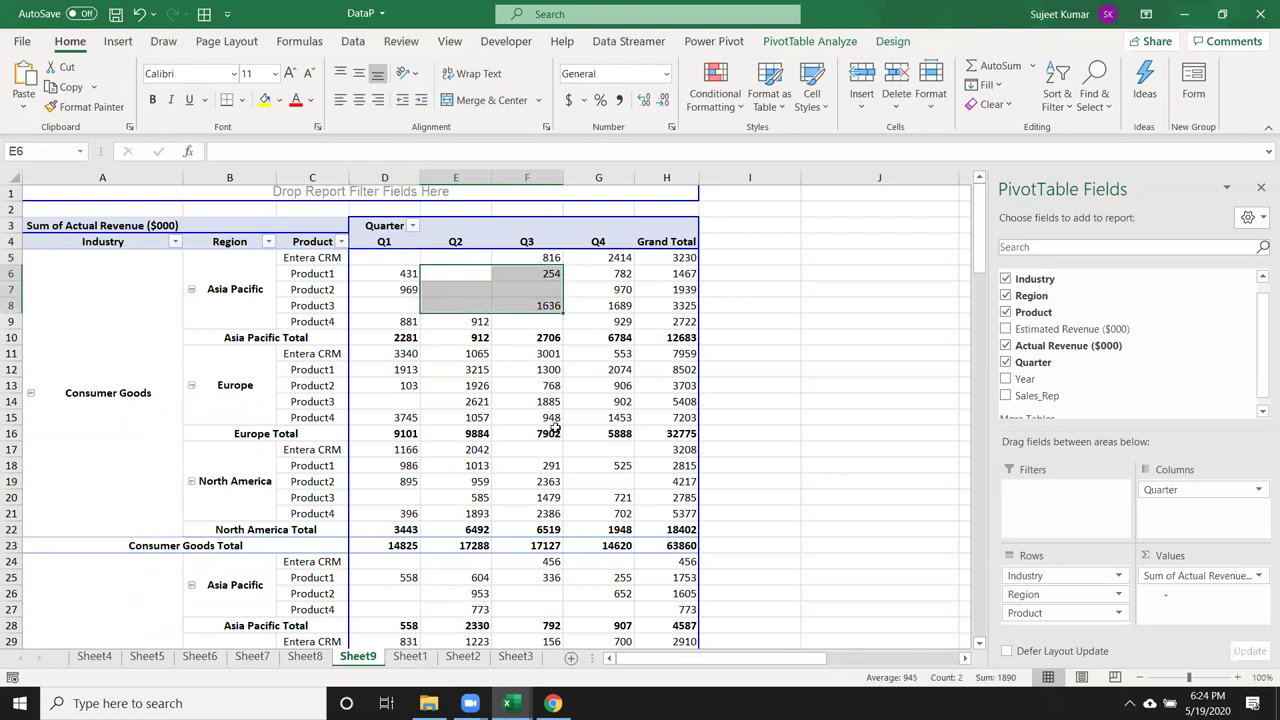
{"action": "left_click", "coordinate": [565, 452]}
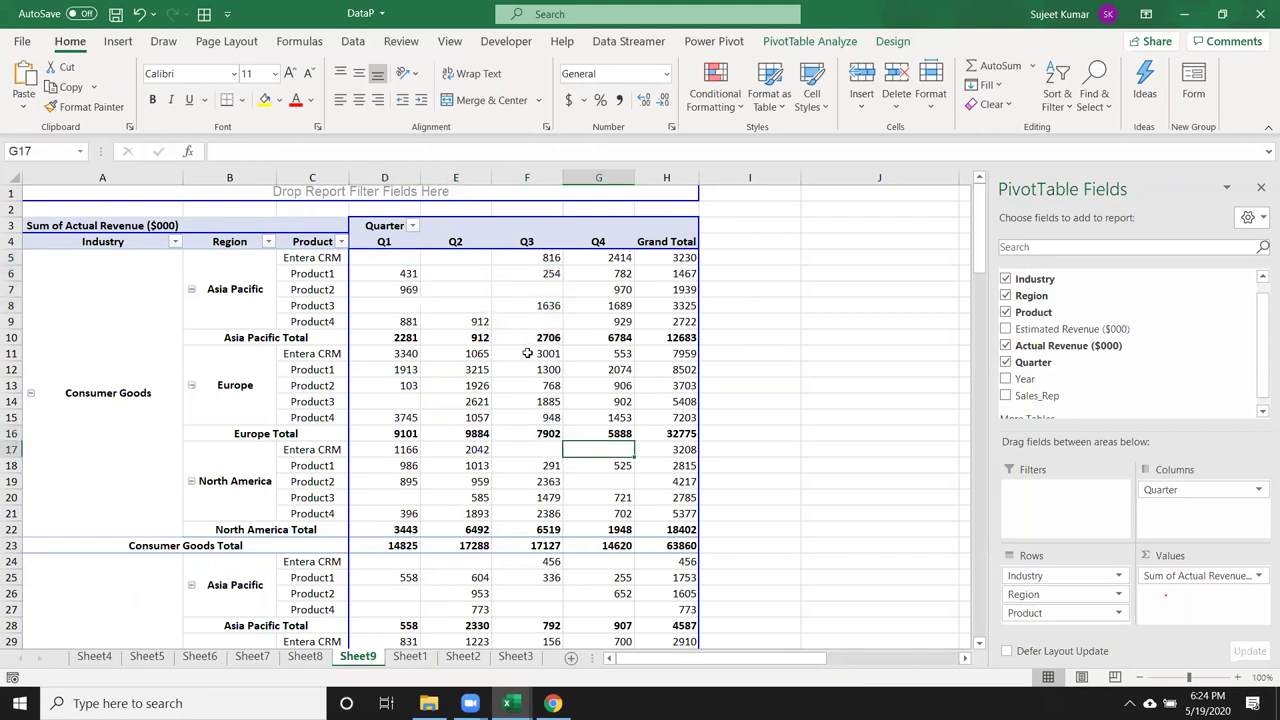
{"action": "mouse_move", "coordinate": [519, 369]}
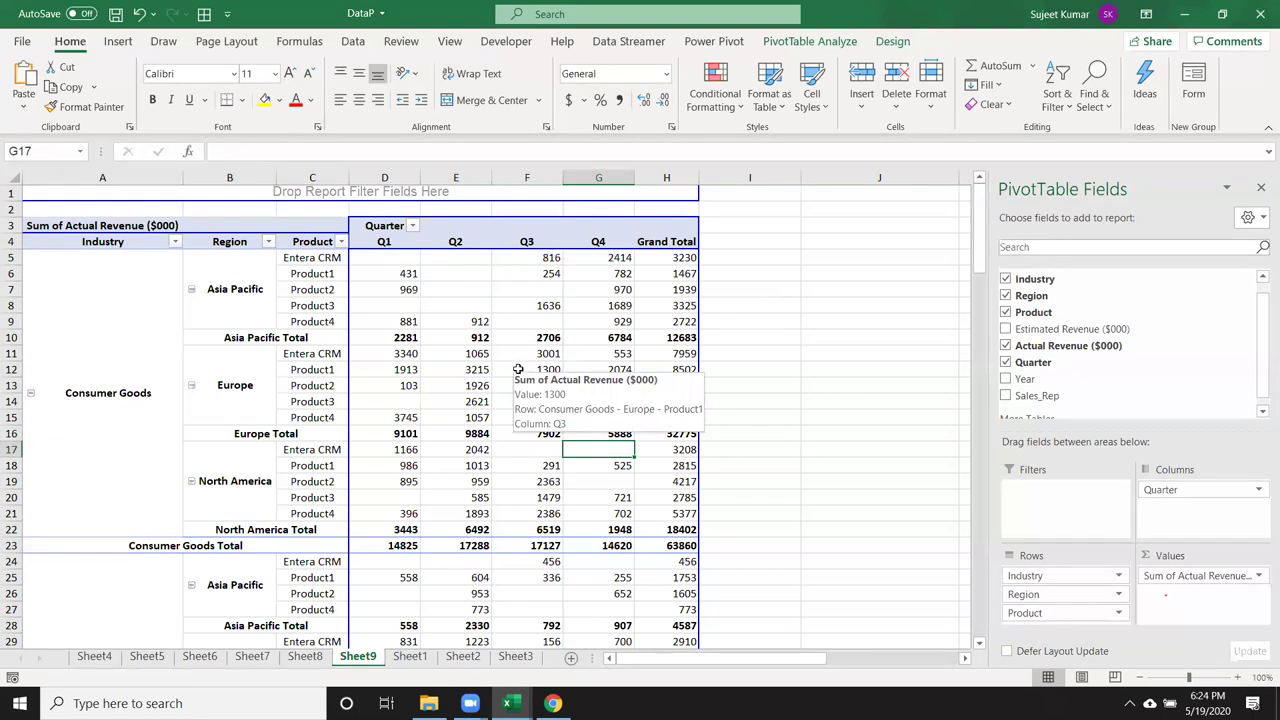
{"action": "right_click", "coordinate": [519, 369]}
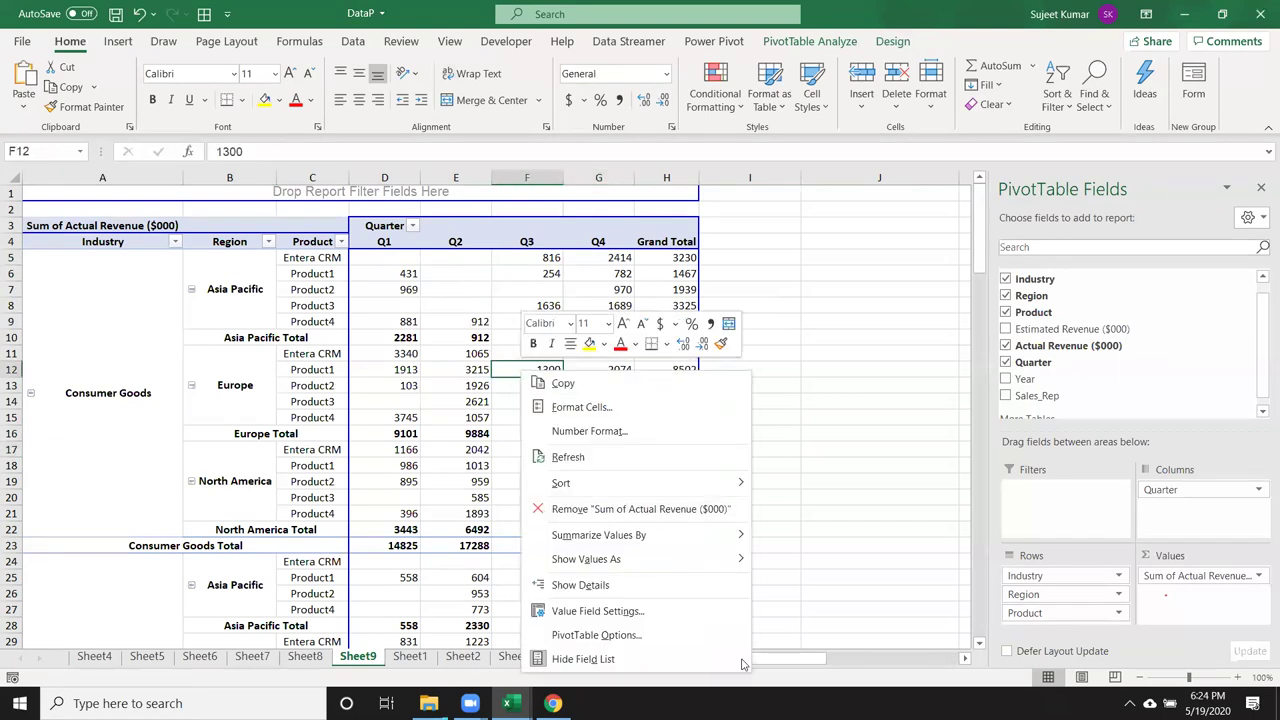
- Set For empty cells show to 0 and check the quarterly values D5:G21
{"action": "left_click", "coordinate": [673, 643]}
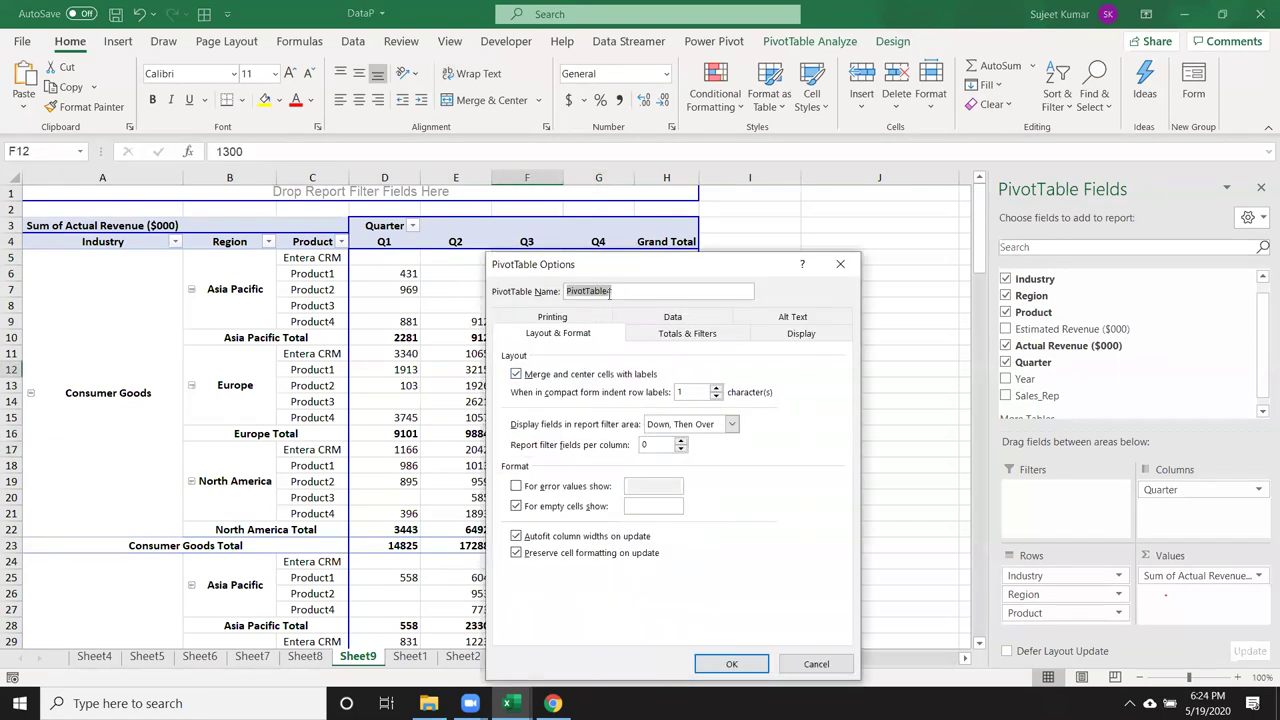
{"action": "left_click_drag", "start_coordinate": [604, 272], "coordinate": [567, 209]}
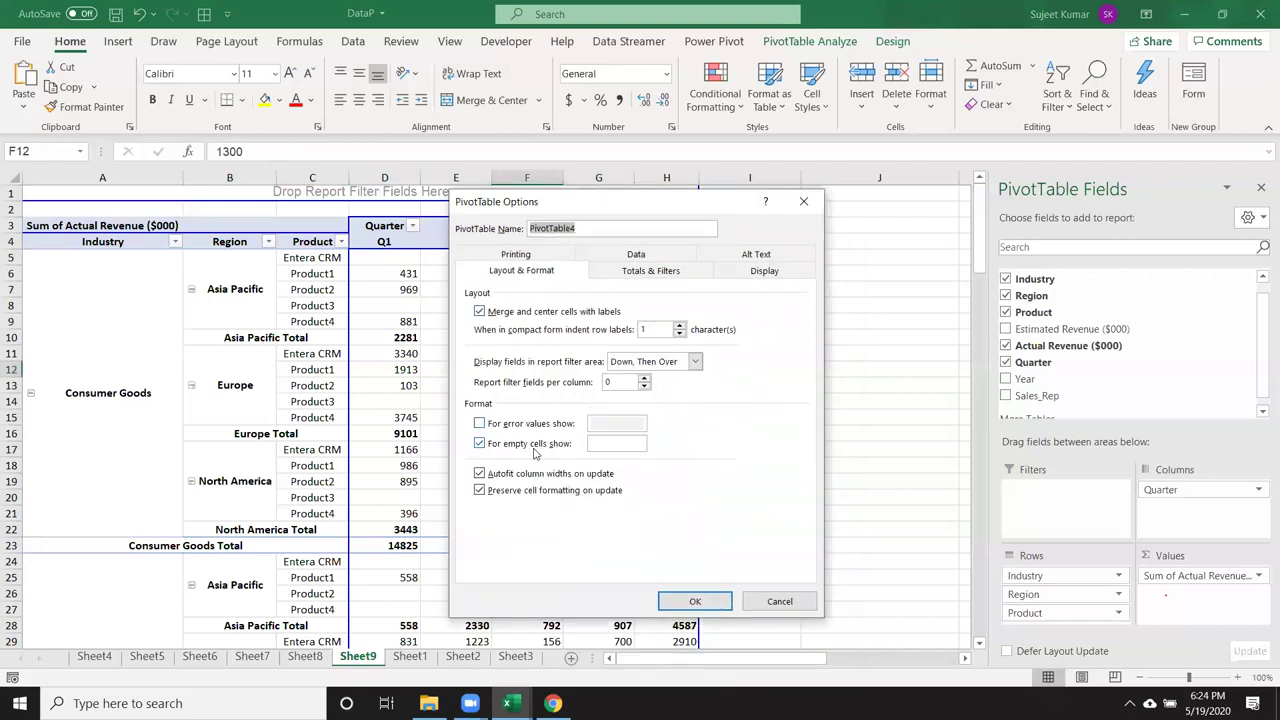
{"action": "left_click", "coordinate": [613, 443]}
{"action": "left_click", "coordinate": [702, 598]}
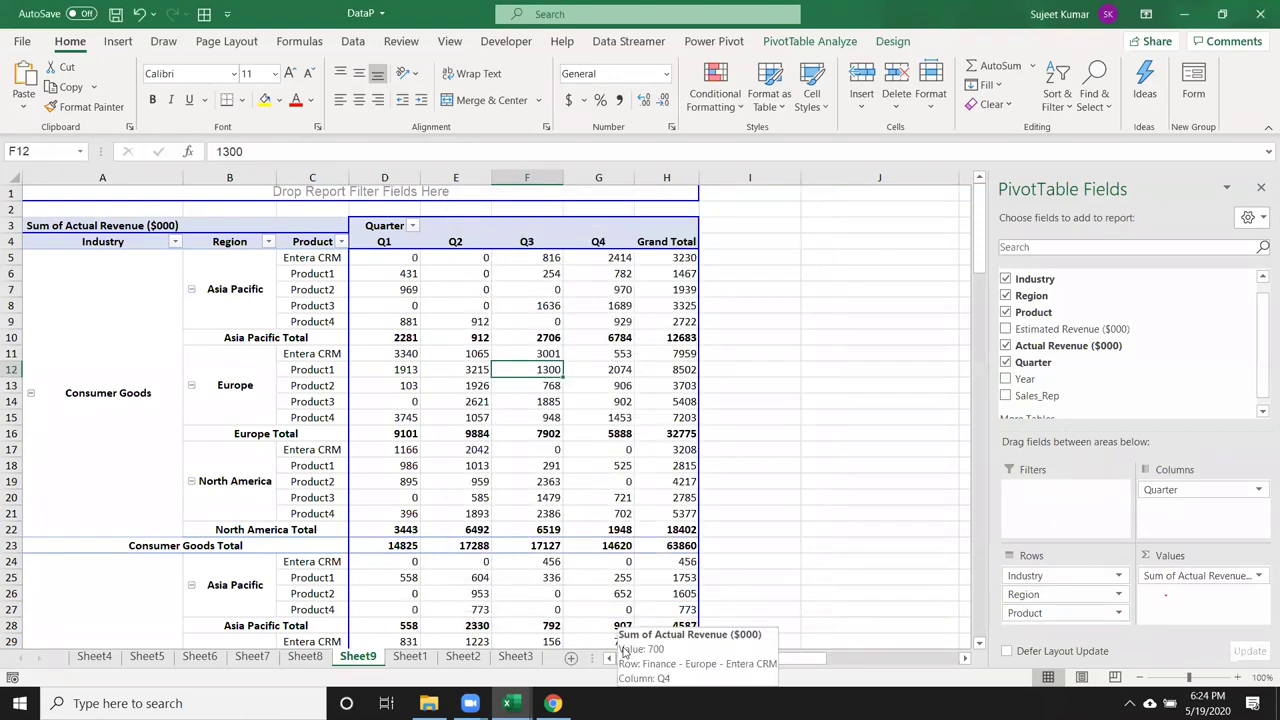
{"action": "left_click_drag", "start_coordinate": [395, 262], "coordinate": [608, 514]}
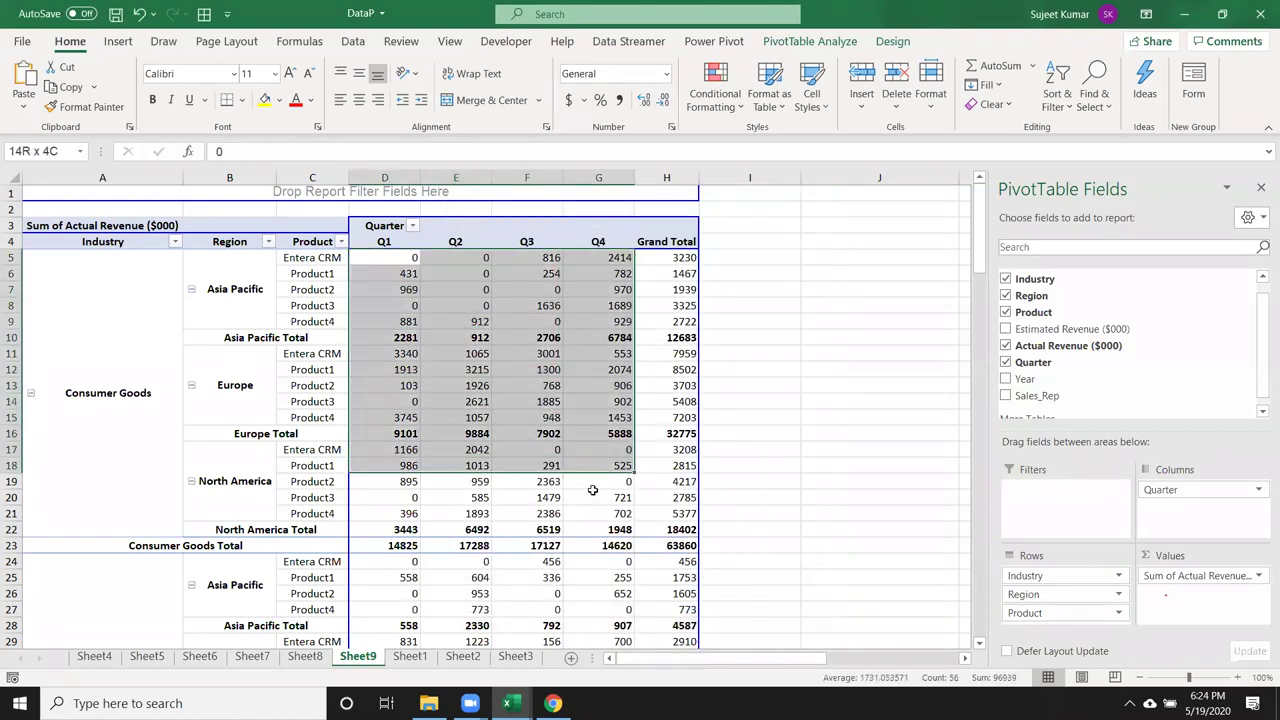
{"action": "scroll", "coordinate": [590, 563], "scroll_direction": "down", "scroll_amount": 4}
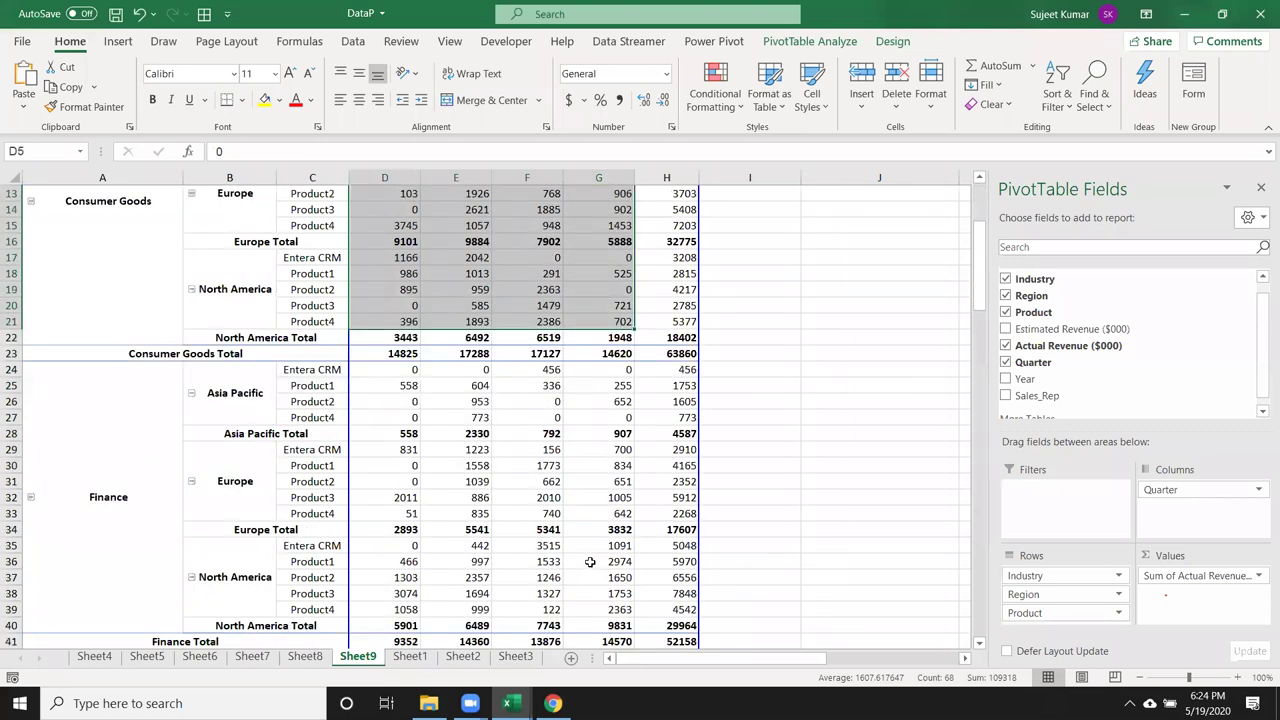
{"action": "scroll", "coordinate": [590, 563], "scroll_direction": "up", "scroll_amount": 4}
- Insert a clustered column pivot chart and place it beside the Sheet9 pivot
{"action": "left_click", "coordinate": [118, 41]}
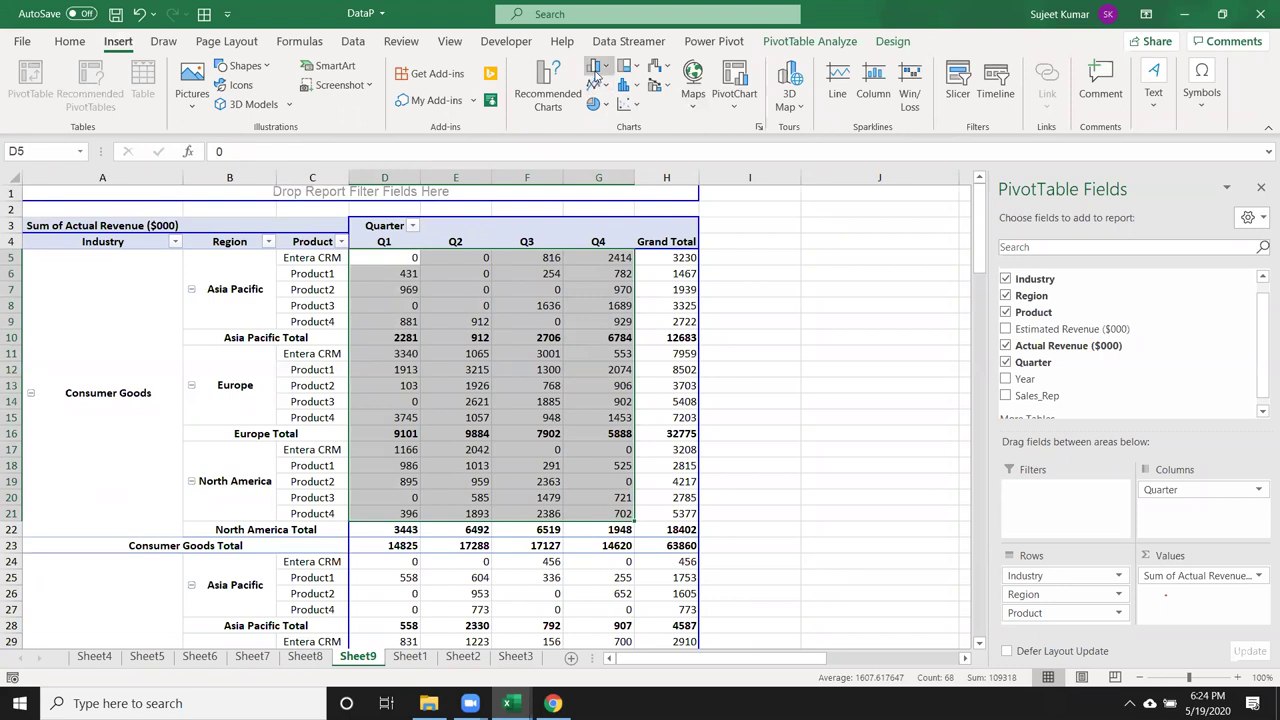
{"action": "left_click", "coordinate": [596, 70]}
{"action": "left_click", "coordinate": [606, 126]}
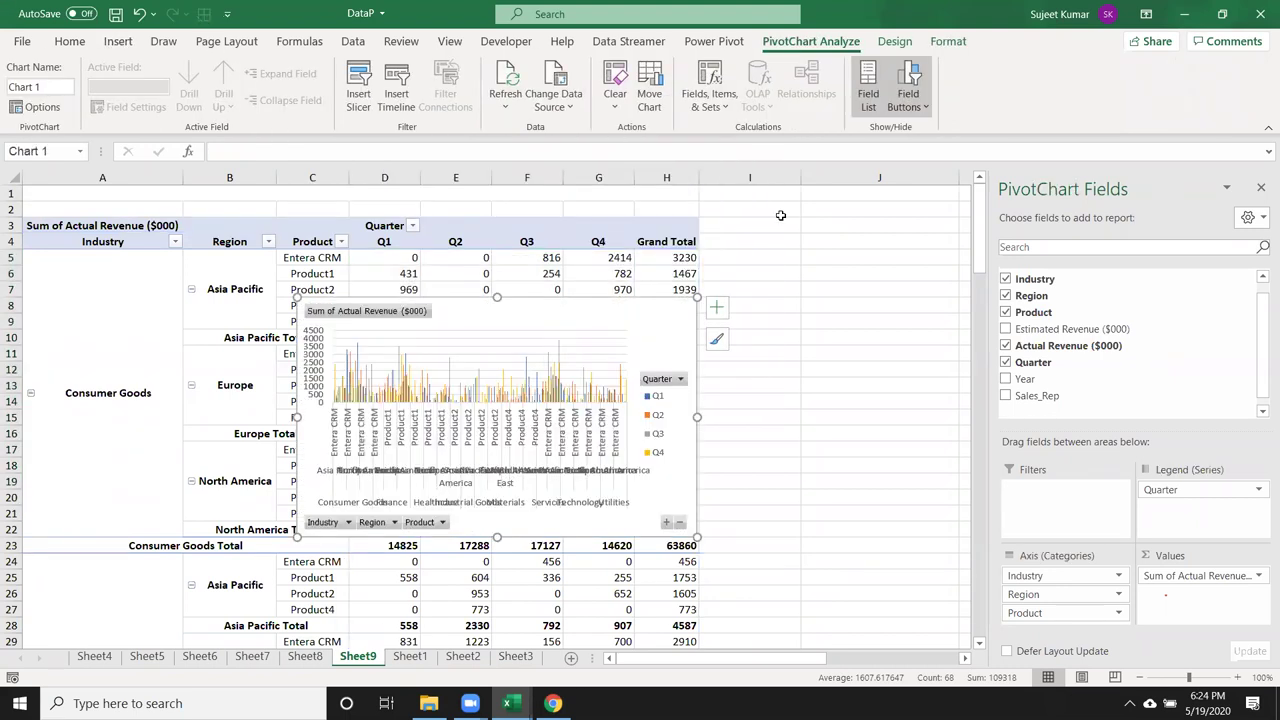
{"action": "left_click", "coordinate": [822, 257]}
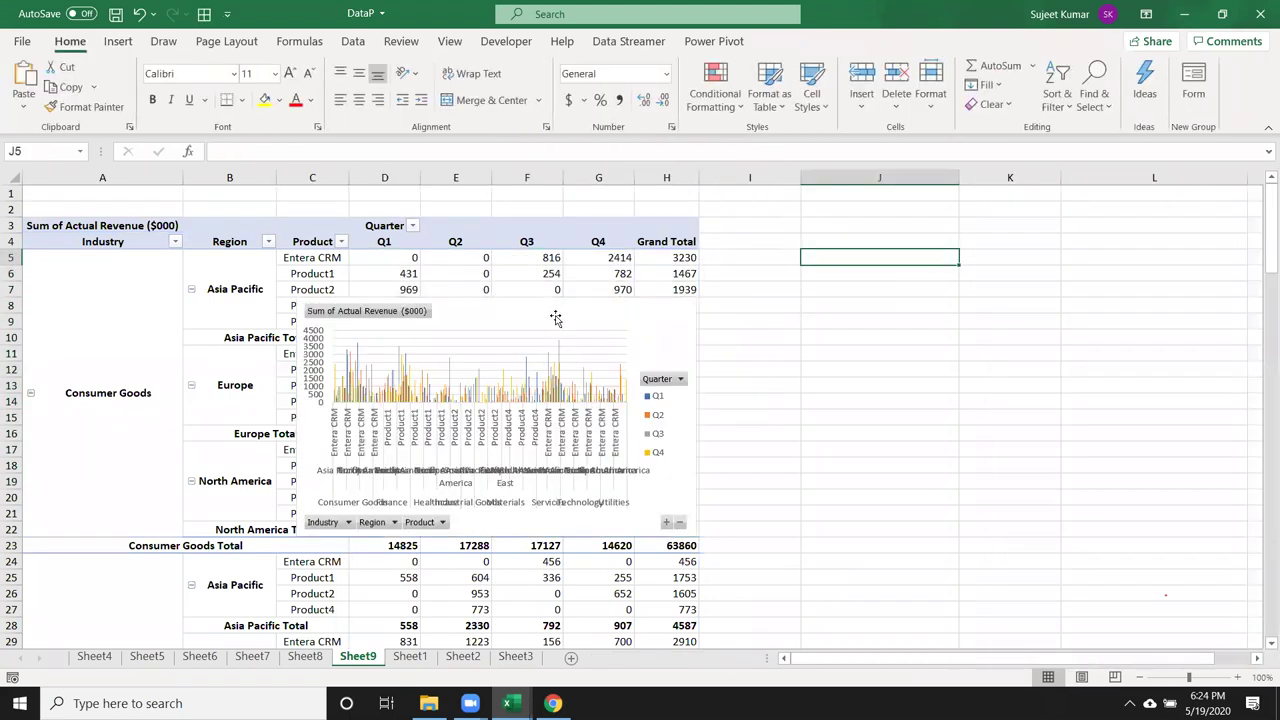
{"action": "left_click_drag", "start_coordinate": [555, 318], "coordinate": [989, 262]}
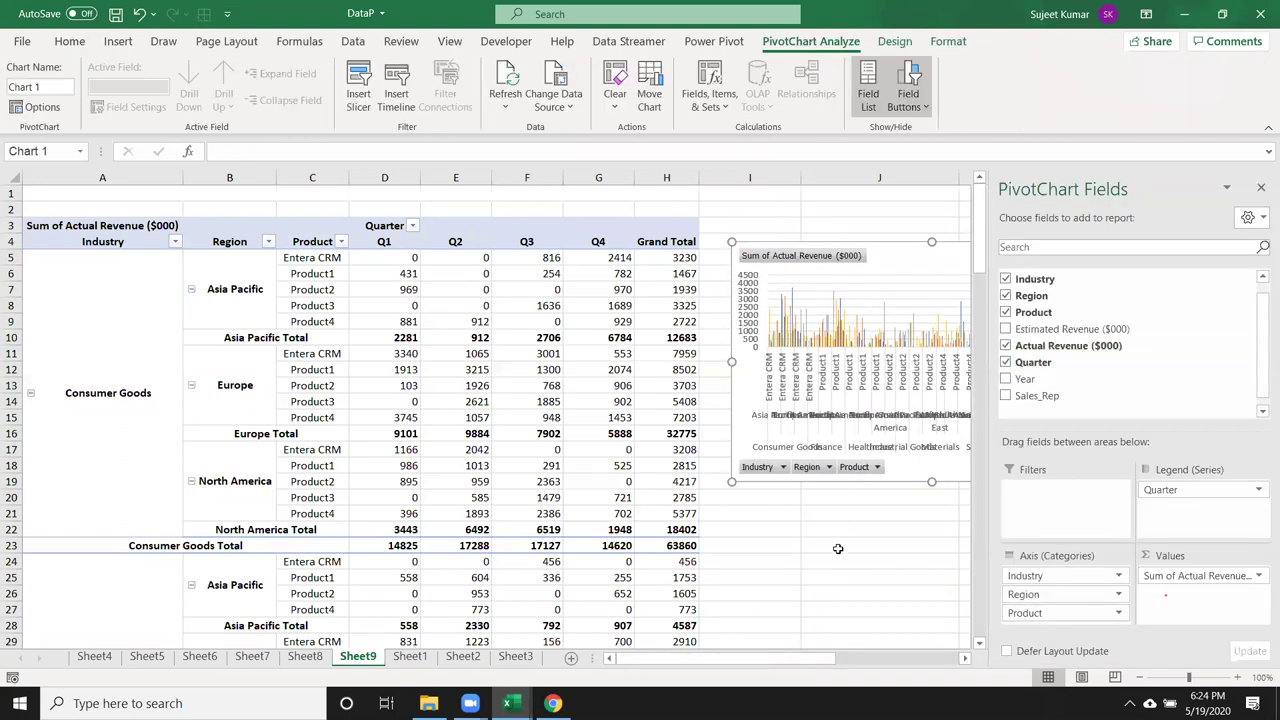
{"action": "left_click", "coordinate": [838, 548]}
{"action": "left_click", "coordinate": [1111, 451]}
- Move the pivot chart to Sheet3, widen it toward column W, and hide the field list
{"action": "key", "text": "ctrl+x"}
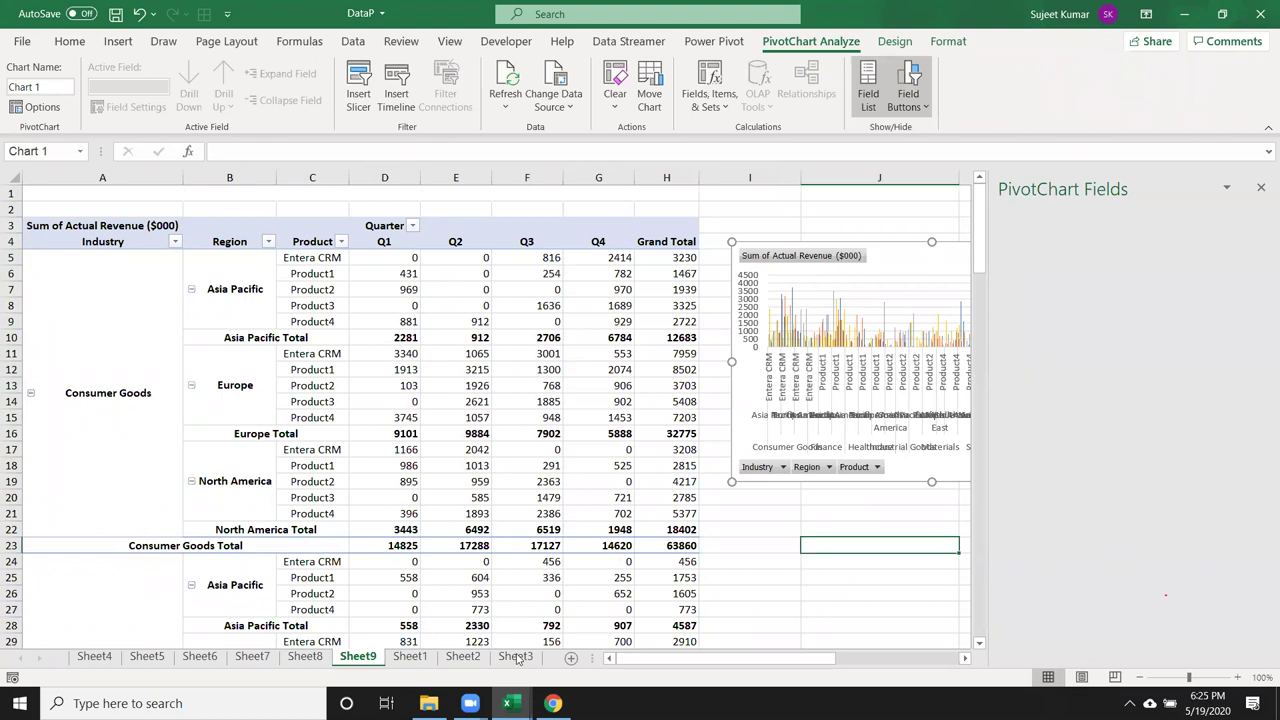
{"action": "left_click", "coordinate": [516, 657]}
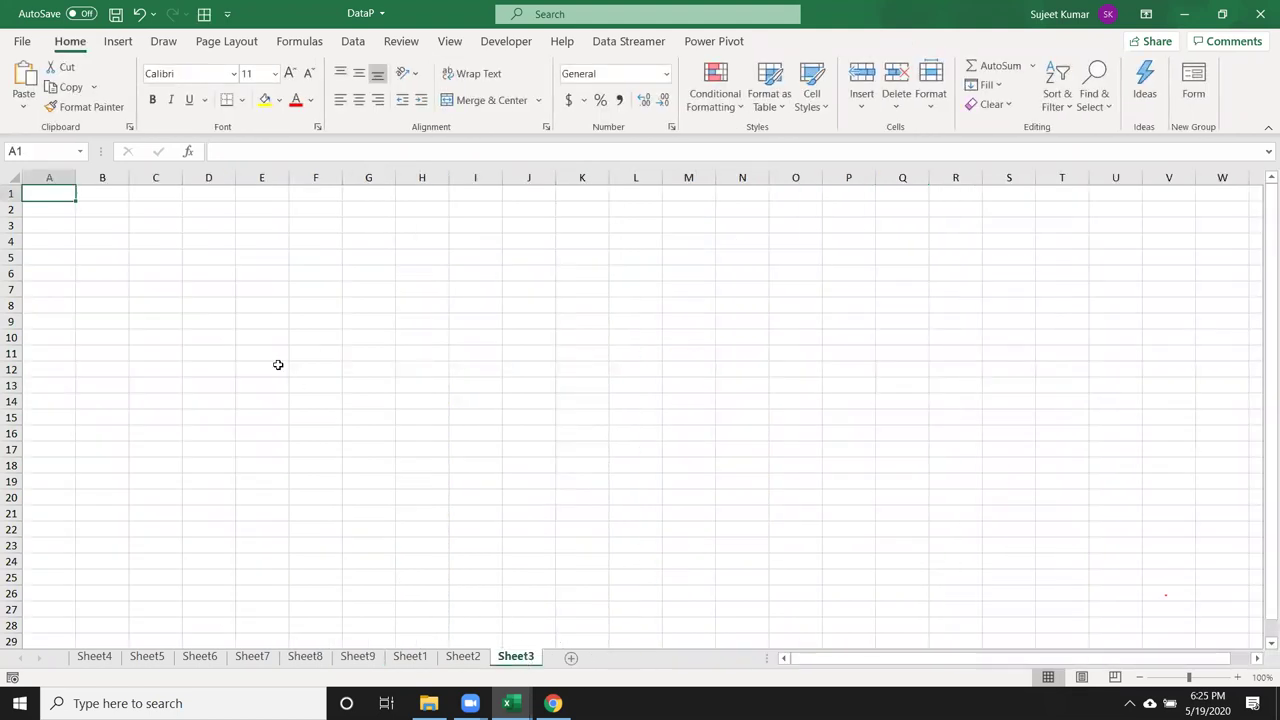
{"action": "key", "text": "ctrl+v"}
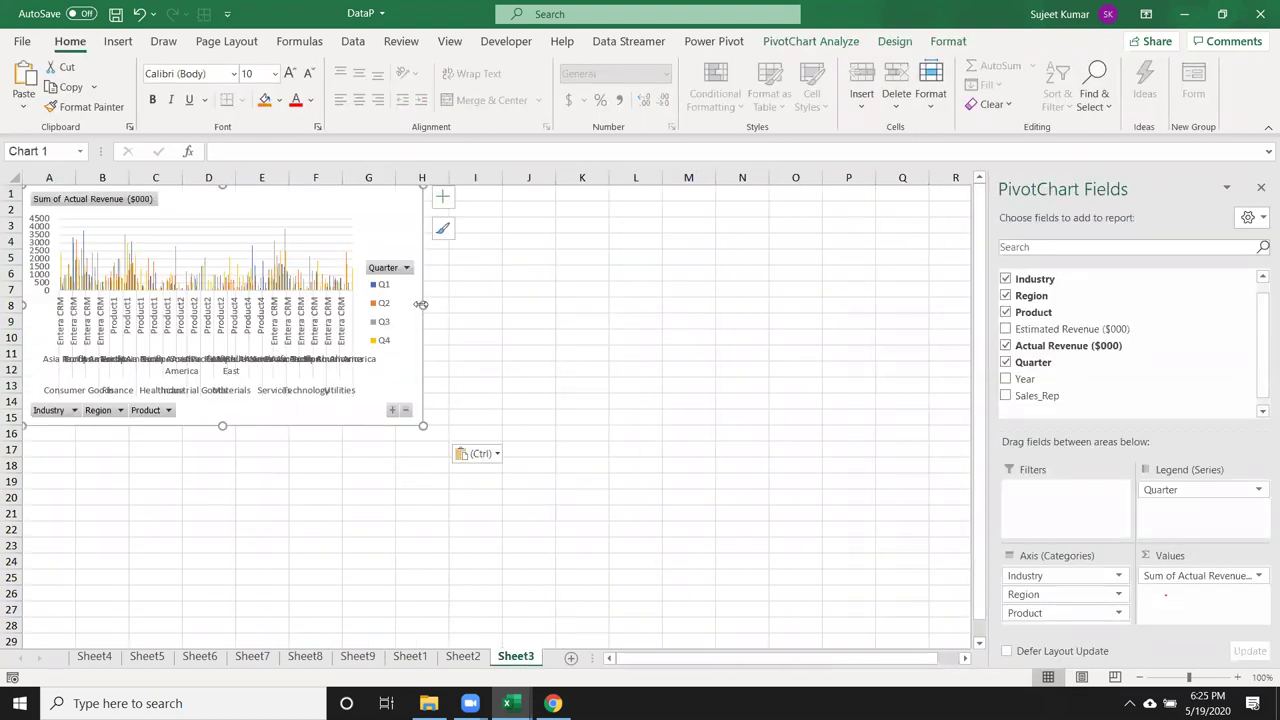
{"action": "left_click_drag", "start_coordinate": [423, 304], "coordinate": [941, 304]}
{"action": "left_click", "coordinate": [754, 492]}
{"action": "left_click", "coordinate": [940, 420]}
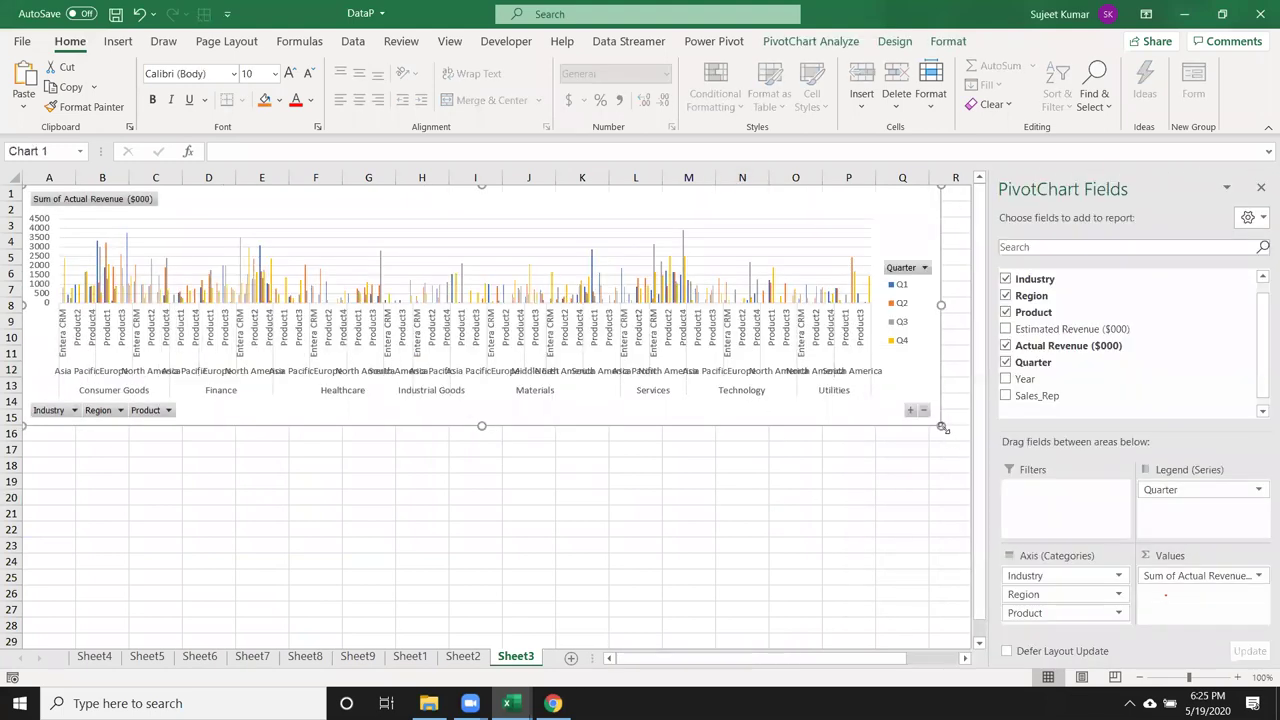
{"action": "left_click_drag", "start_coordinate": [1072, 448], "coordinate": [1182, 458]}
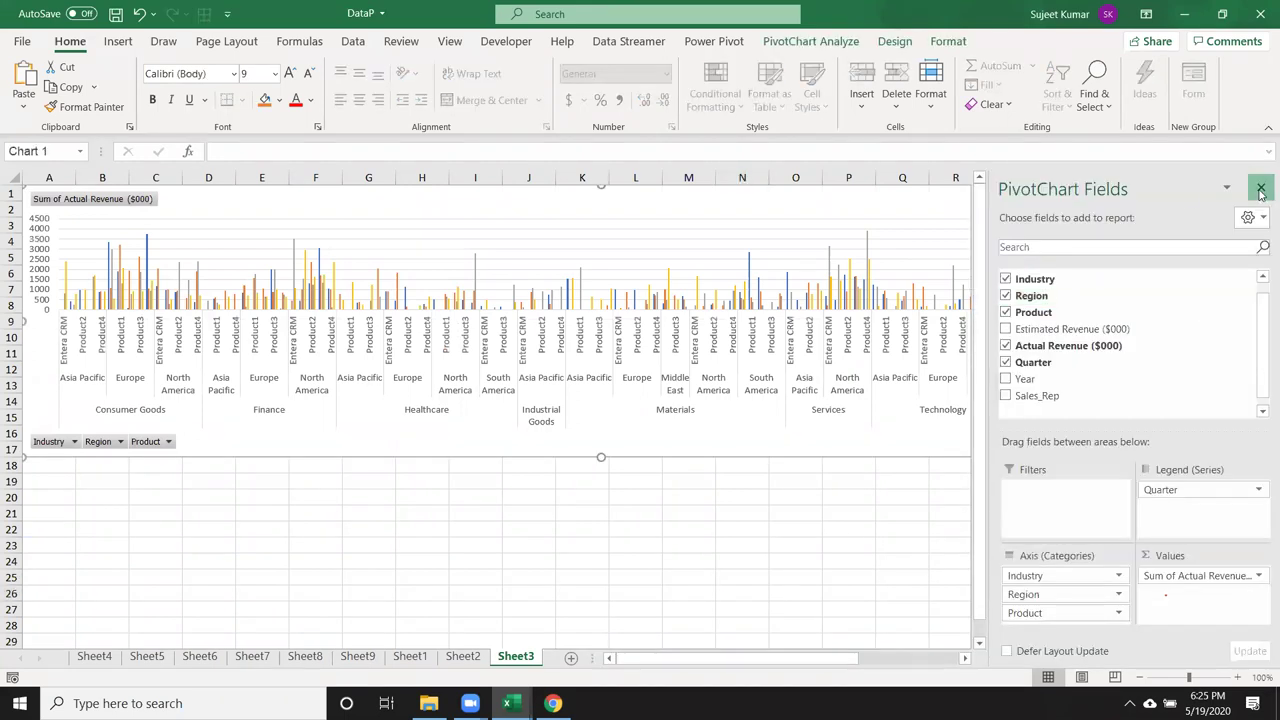
{"action": "left_click", "coordinate": [1261, 188]}
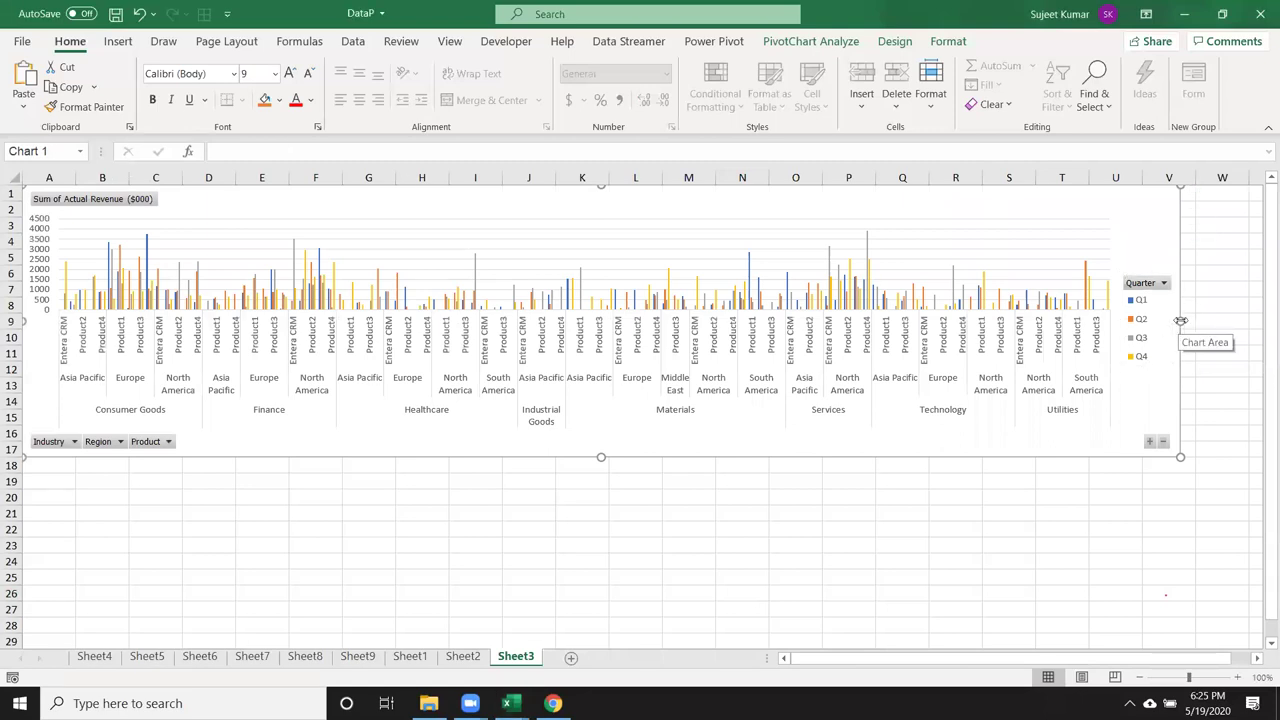
{"action": "left_click", "coordinate": [1180, 320]}
{"action": "left_click_drag", "start_coordinate": [1241, 326], "coordinate": [1242, 327]}
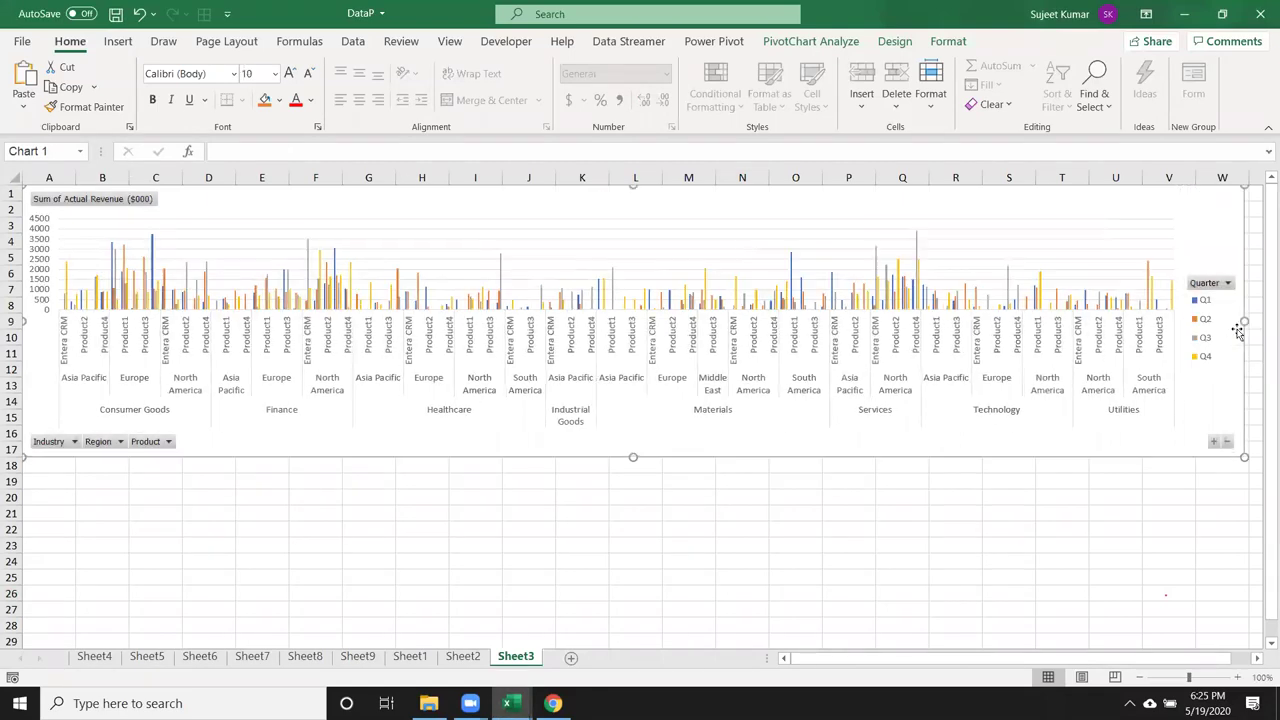
{"action": "left_click", "coordinate": [731, 543]}
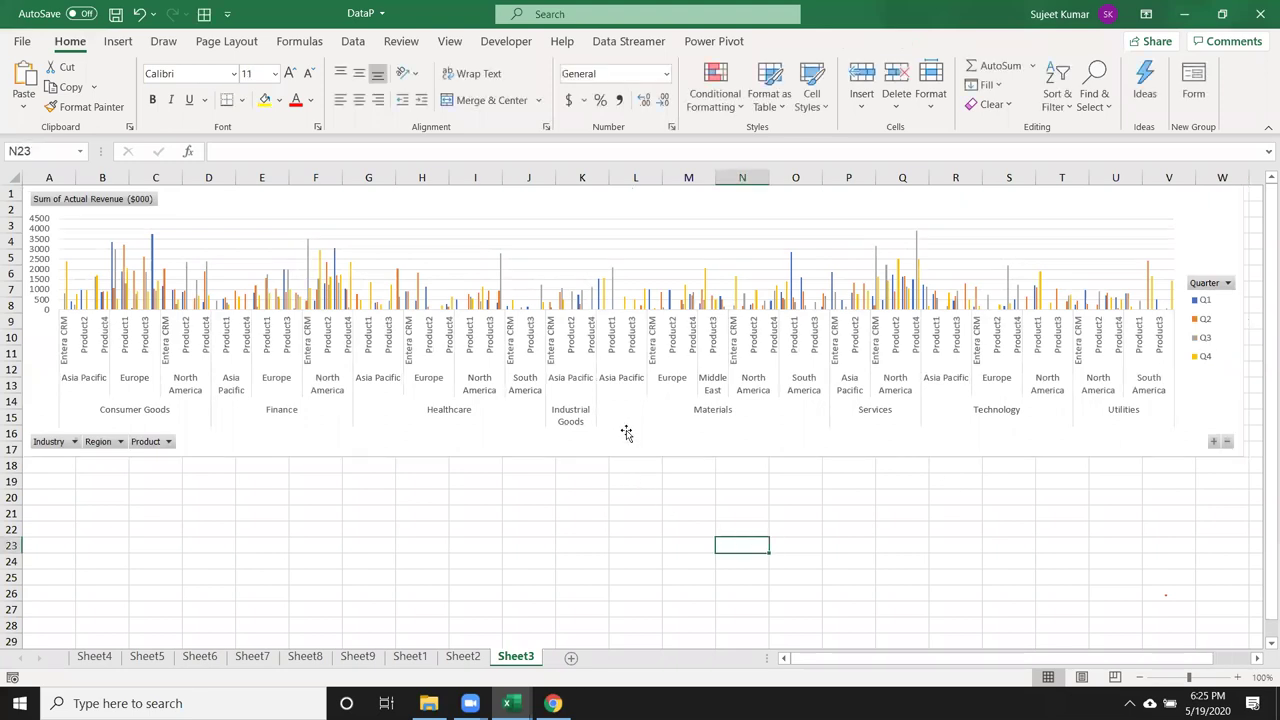
- Delete the pivot chart from Sheet3
{"action": "scroll", "coordinate": [650, 455], "scroll_direction": "down", "scroll_amount": 2}
{"action": "scroll", "coordinate": [700, 452], "scroll_direction": "up", "scroll_amount": 2}
{"action": "left_click", "coordinate": [774, 450]}
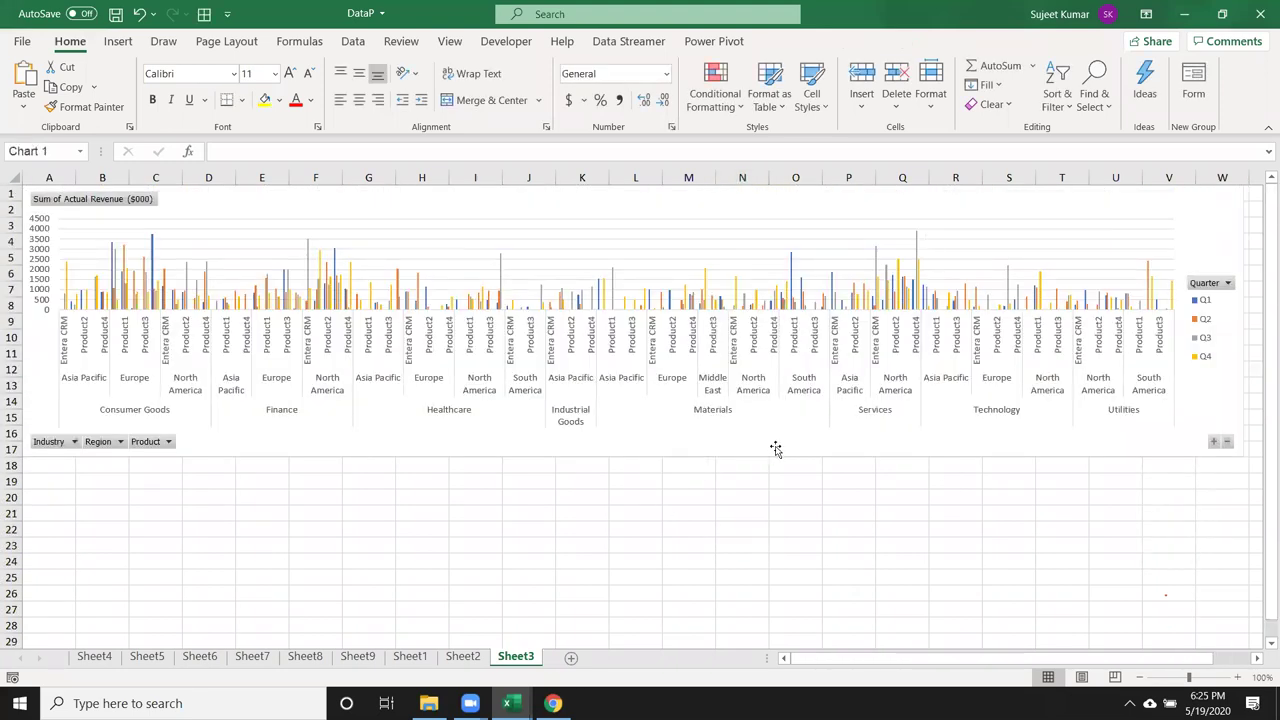
{"action": "key", "text": "Delete"}
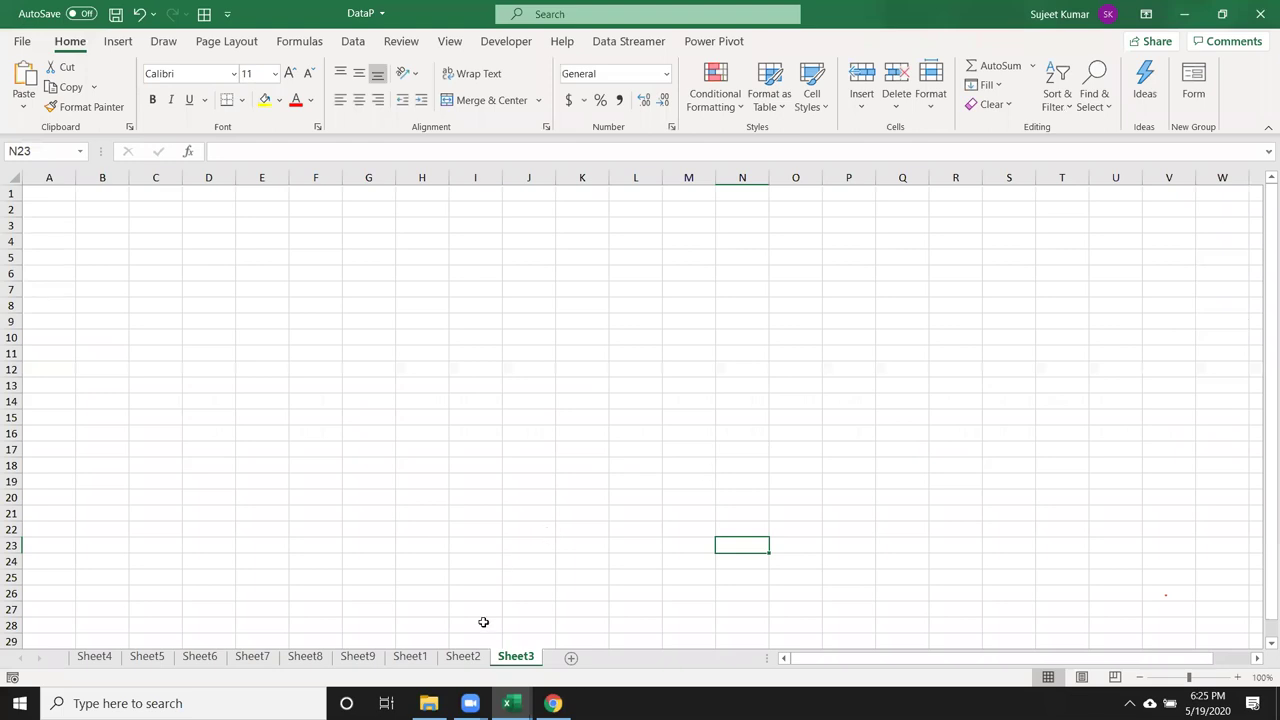
- Group Sheet4 through Sheet8 and permanently delete them
{"action": "left_click", "coordinate": [463, 657]}
{"action": "left_click", "coordinate": [416, 657]}
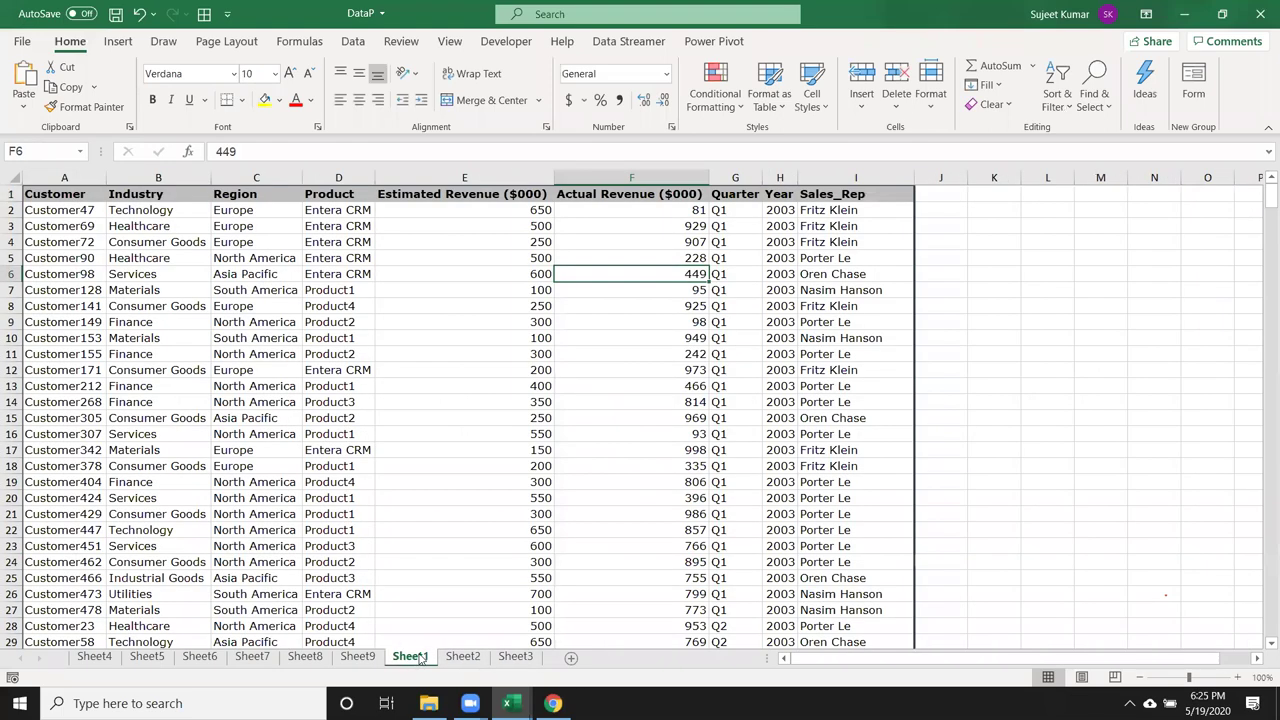
{"action": "left_click", "coordinate": [358, 657]}
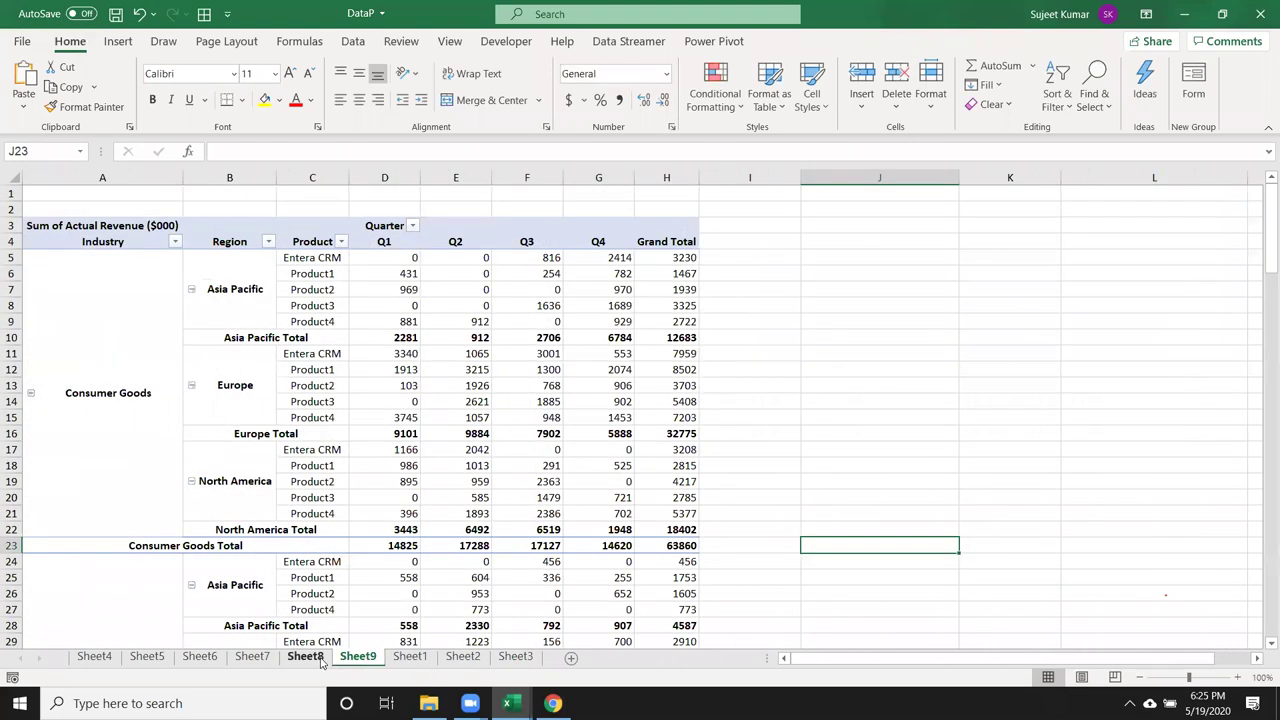
{"action": "left_click", "coordinate": [305, 657]}
{"action": "left_click", "coordinate": [95, 657], "text": "shift"}
{"action": "right_click", "coordinate": [95, 657]}
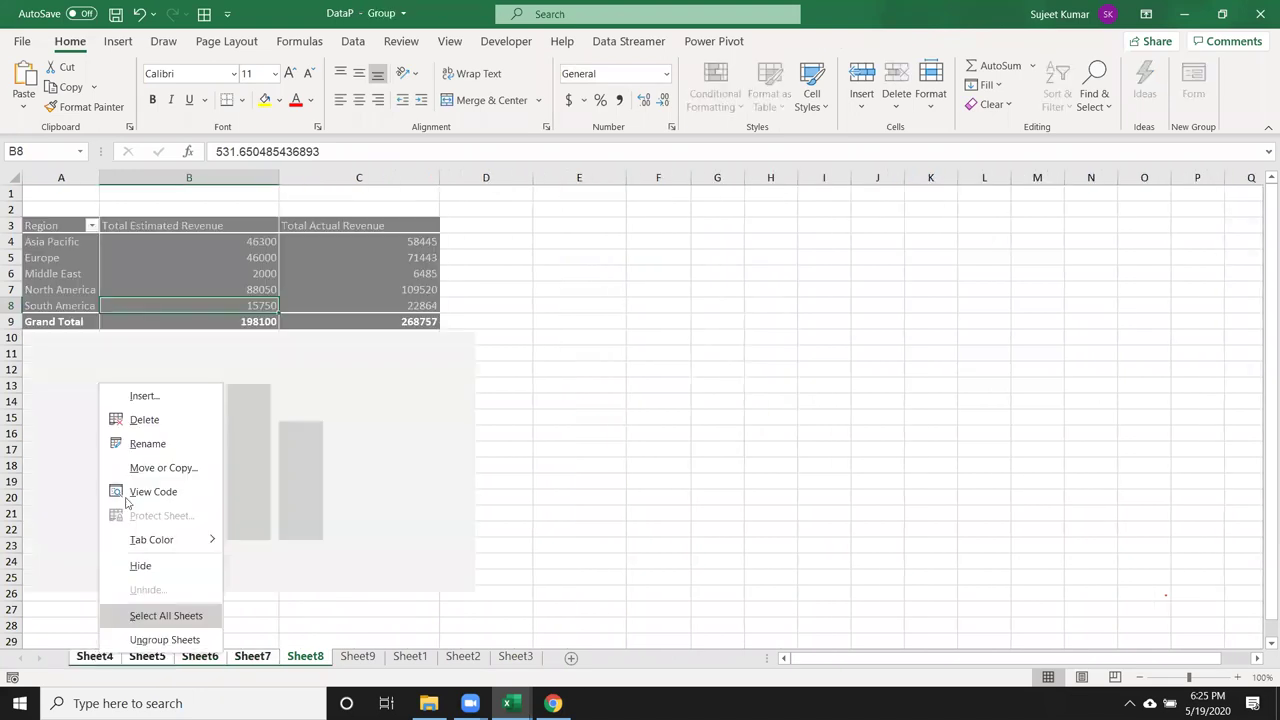
{"action": "left_click", "coordinate": [144, 420]}
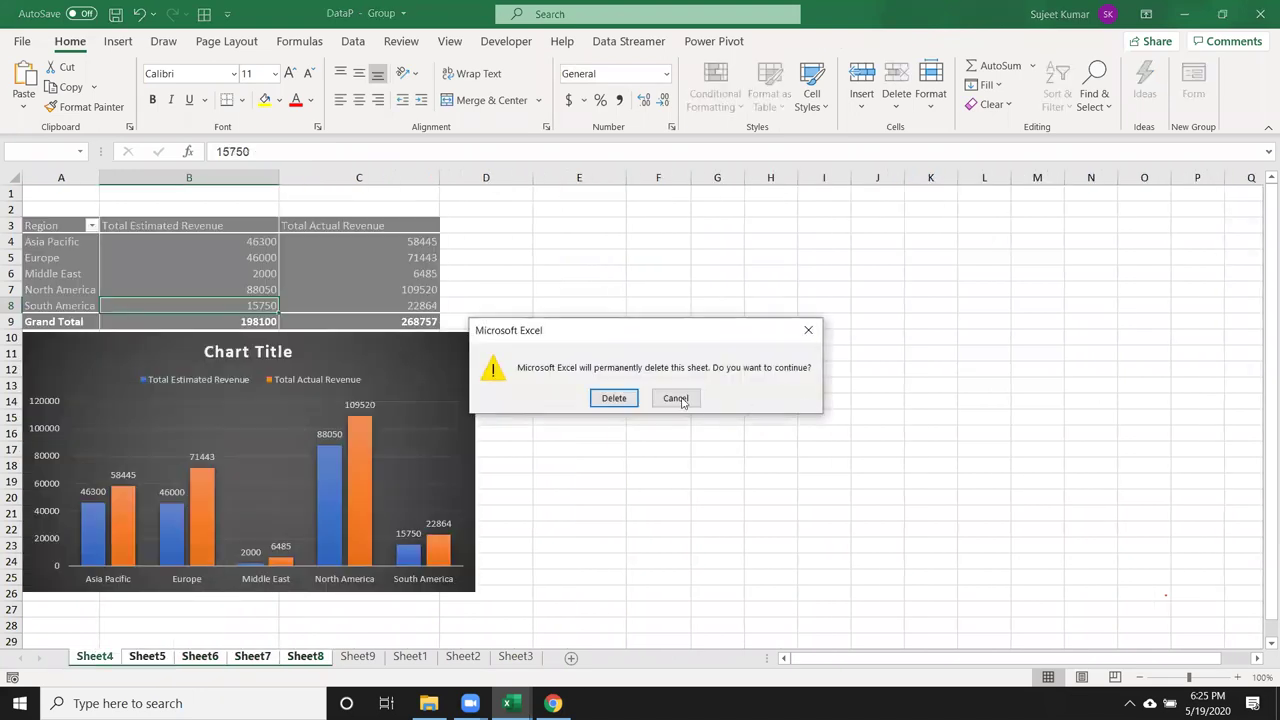
{"action": "left_click", "coordinate": [613, 398]}
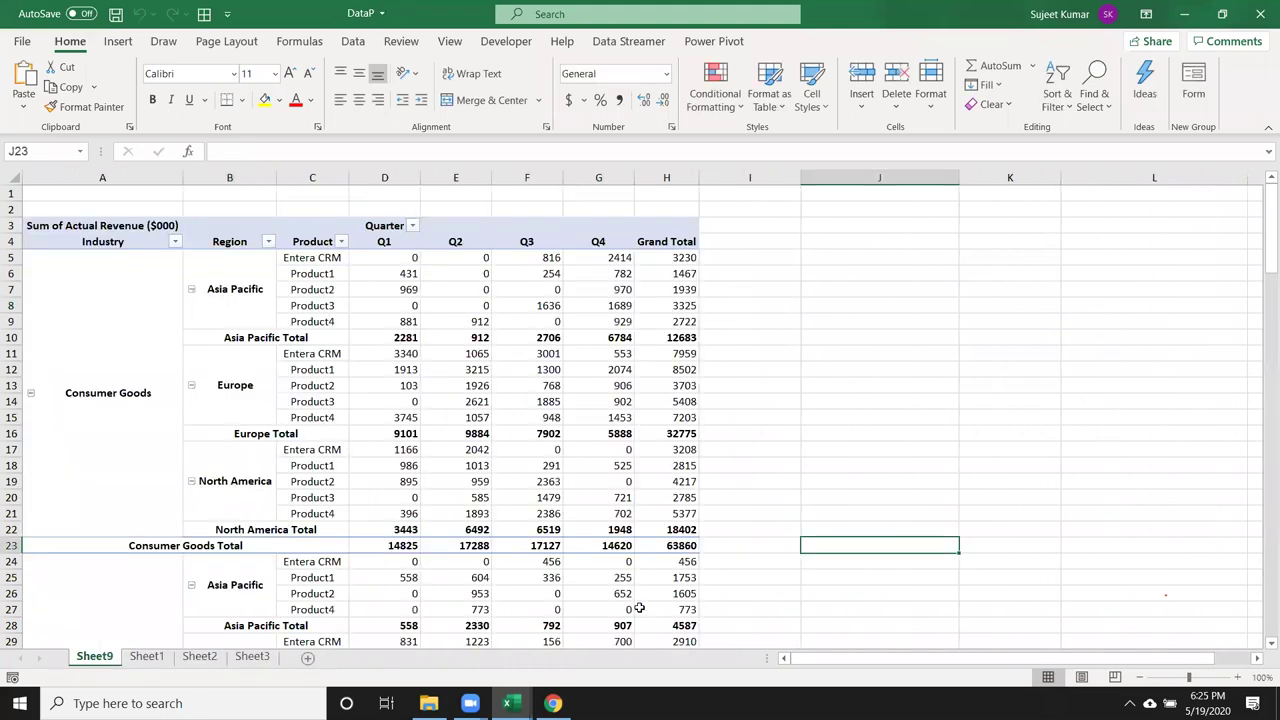
{"action": "mouse_move", "coordinate": [639, 565]}
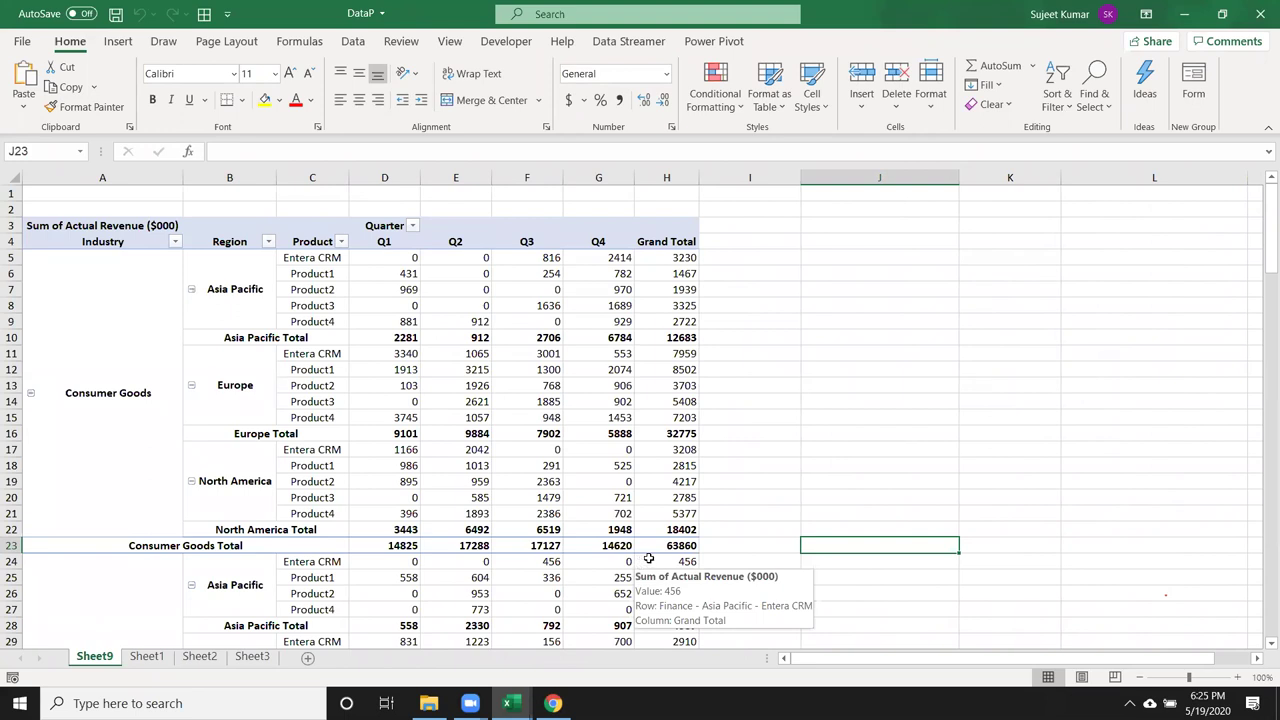
- Create a PivotTable from the Sheet1 data on a new worksheet
{"action": "left_click", "coordinate": [160, 660]}
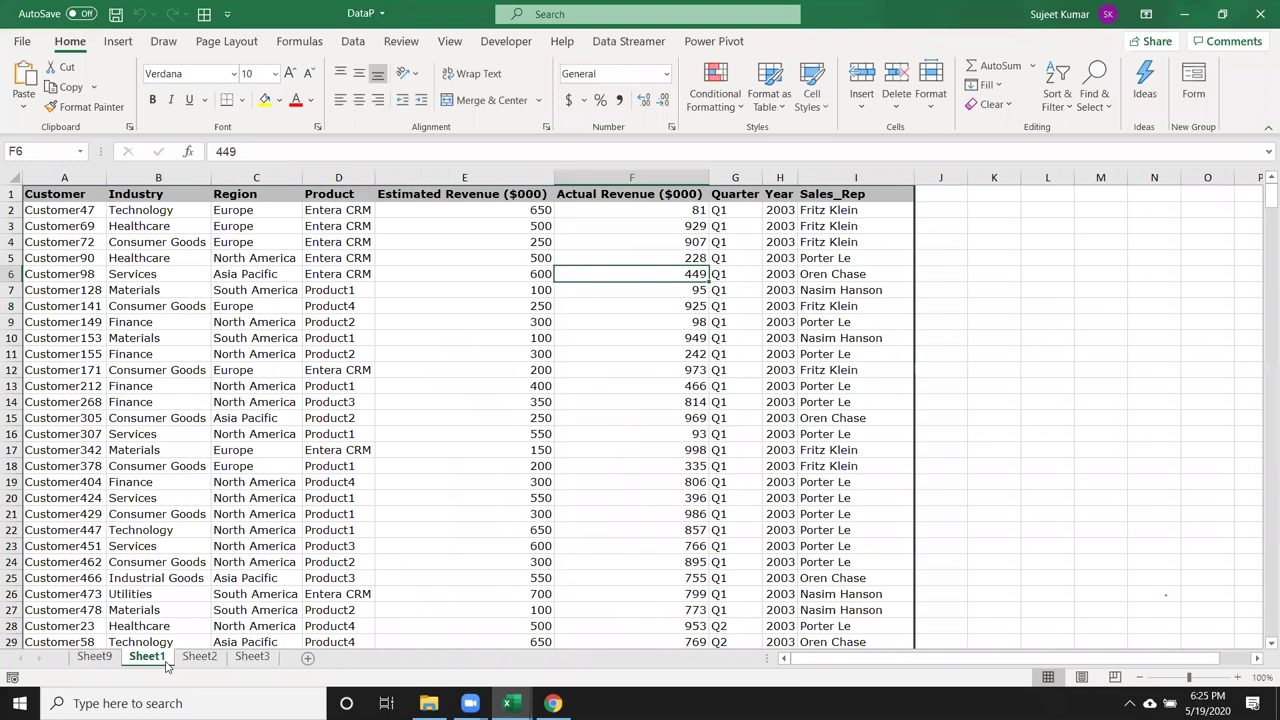
{"action": "left_click", "coordinate": [519, 384]}
{"action": "left_click_drag", "start_coordinate": [170, 220], "coordinate": [164, 436]}
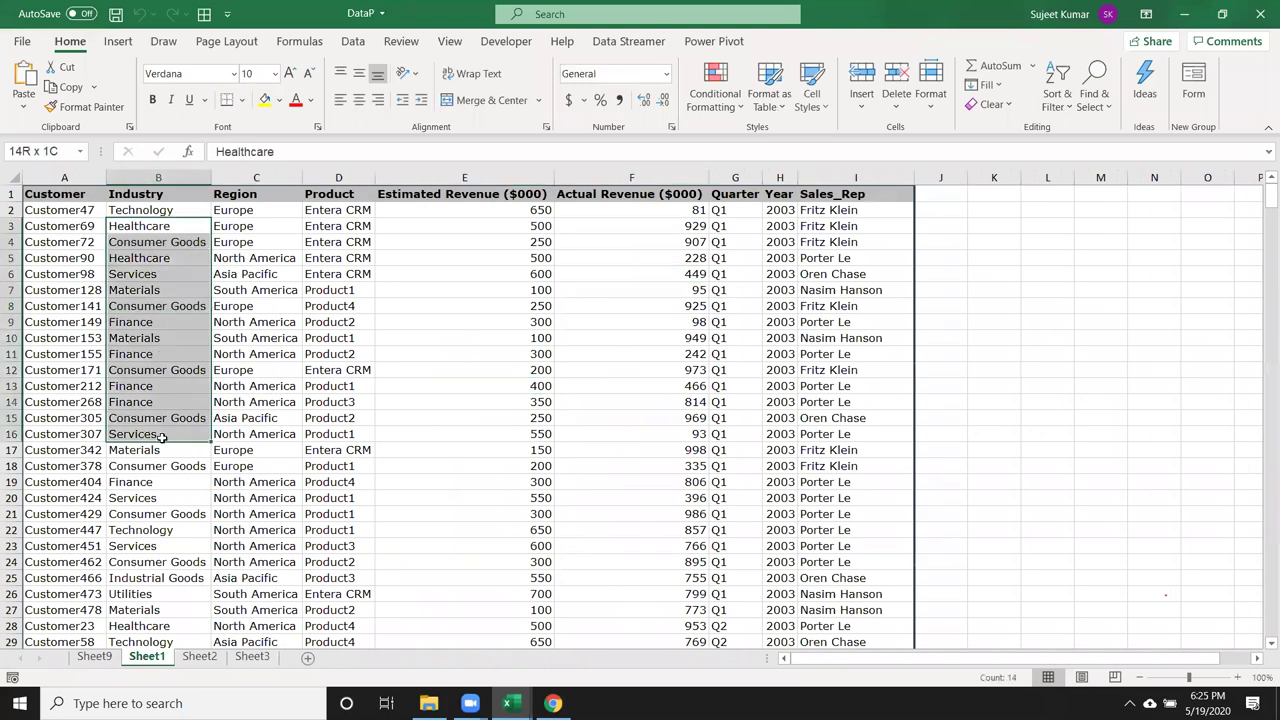
{"action": "left_click_drag", "start_coordinate": [250, 262], "coordinate": [250, 450]}
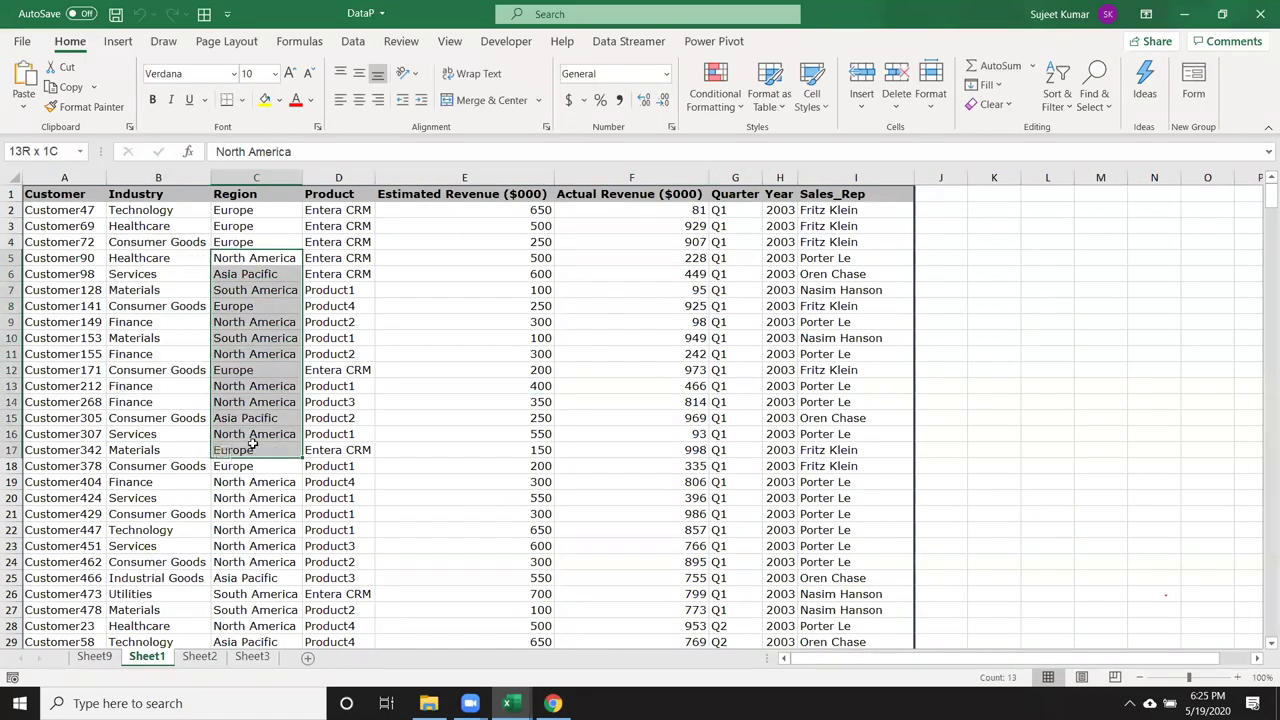
{"action": "left_click_drag", "start_coordinate": [356, 224], "coordinate": [336, 386]}
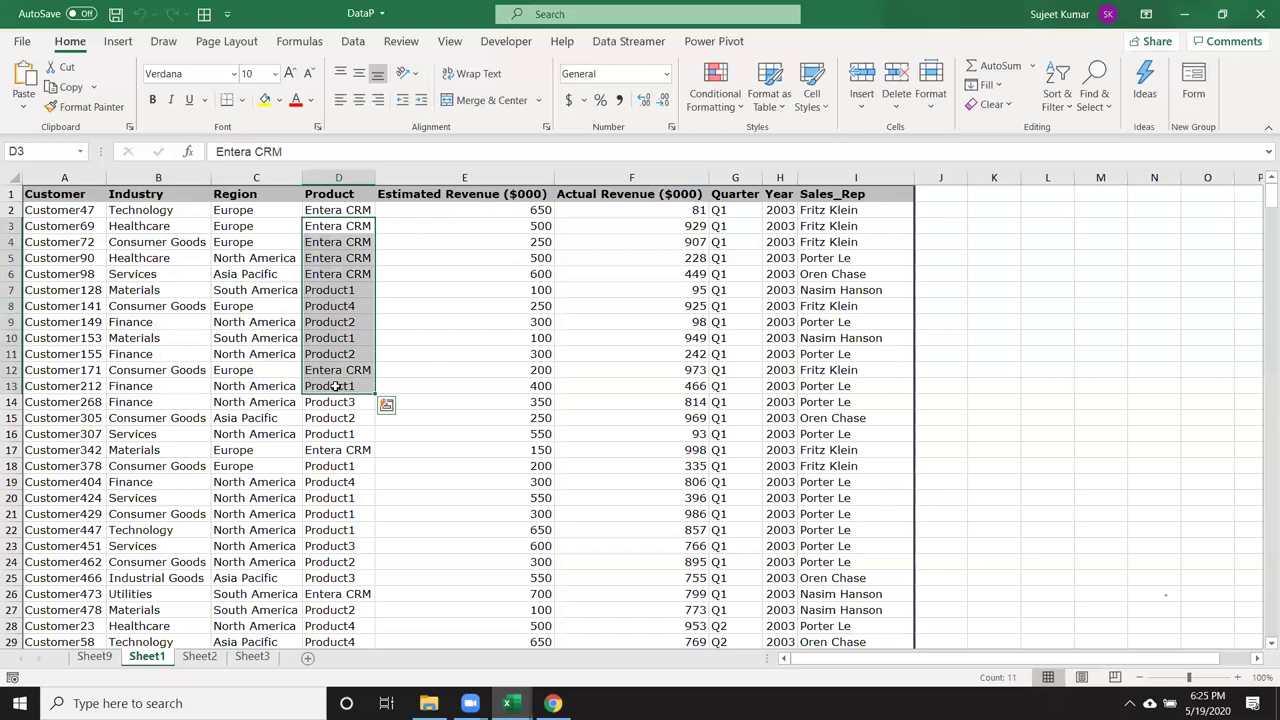
{"action": "left_click", "coordinate": [255, 338]}
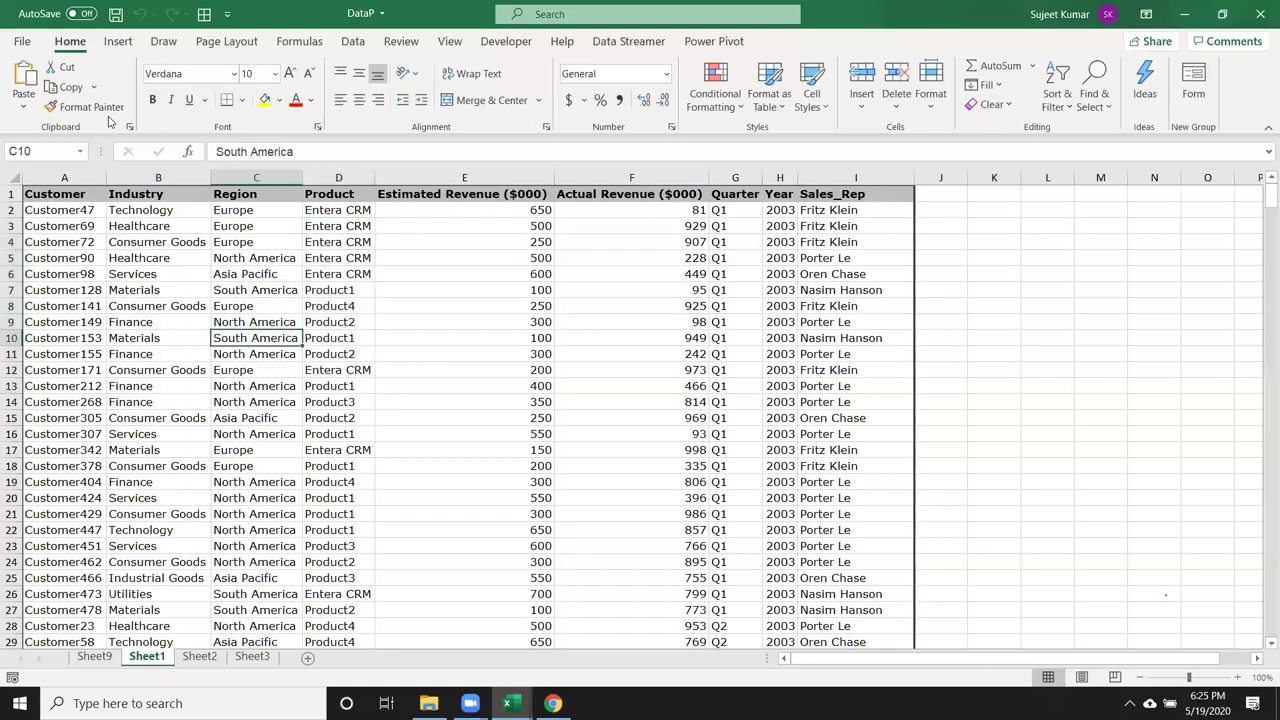
{"action": "left_click", "coordinate": [118, 41]}
{"action": "left_click", "coordinate": [30, 82]}
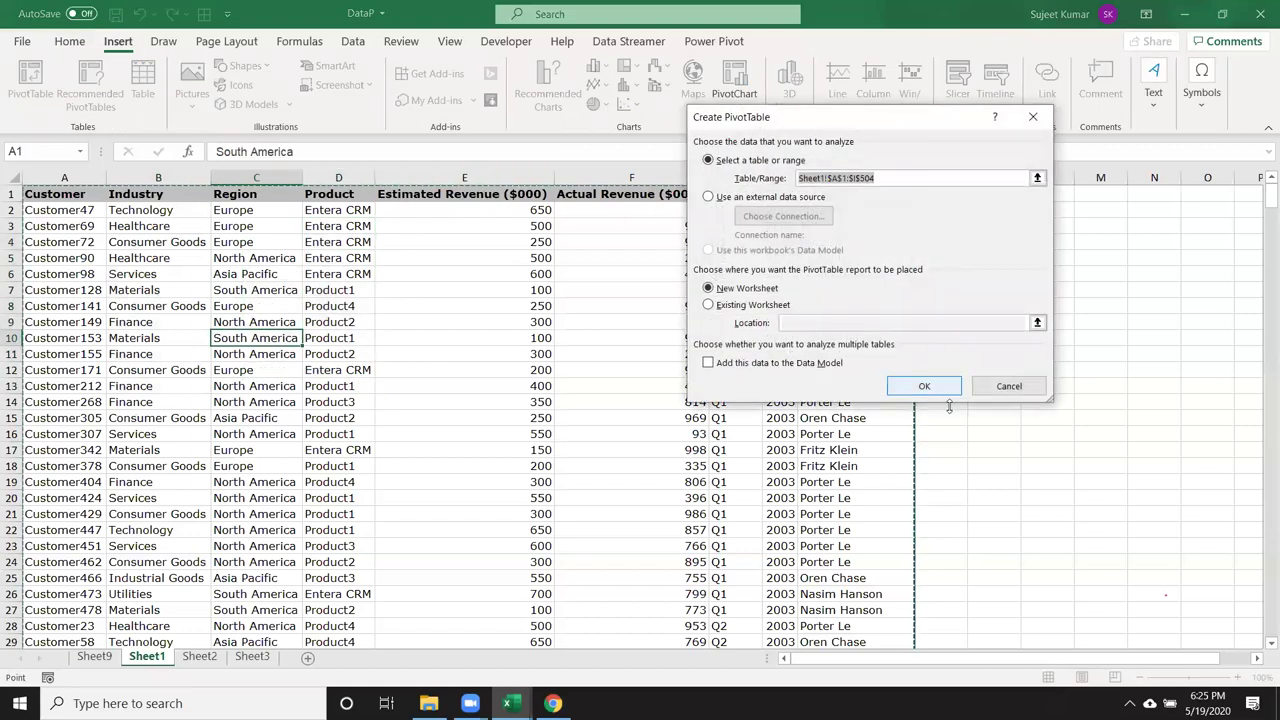
{"action": "left_click", "coordinate": [922, 386]}
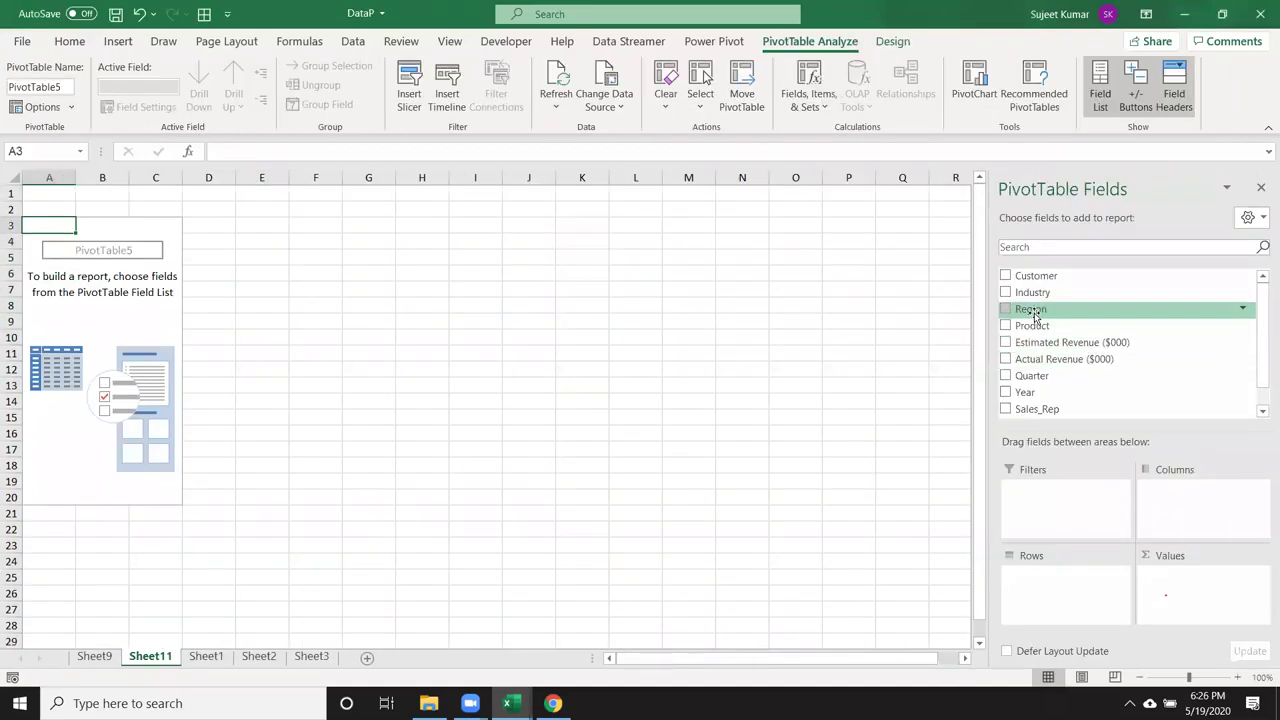
- Sum Actual Revenue ($000) in Values with only Industry left in Rows
{"action": "left_click_drag", "start_coordinate": [1033, 328], "coordinate": [1030, 572]}
{"action": "left_click_drag", "start_coordinate": [1031, 310], "coordinate": [1070, 570]}
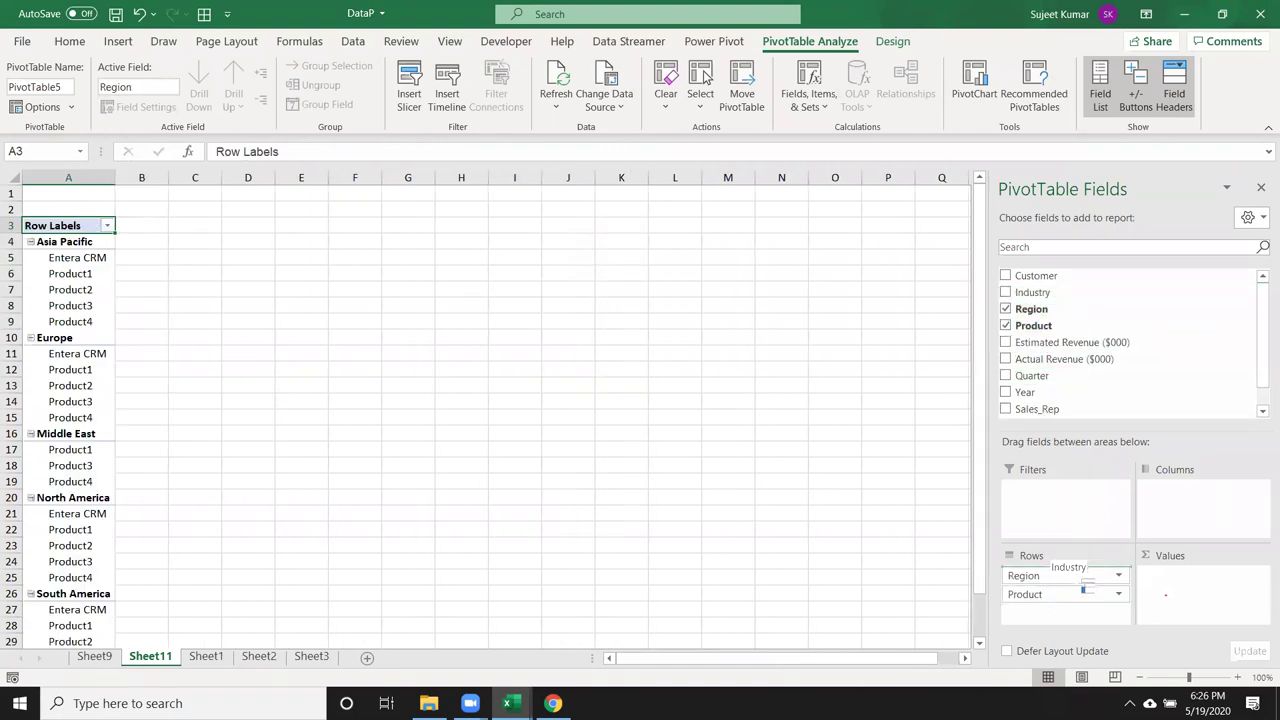
{"action": "mouse_move", "coordinate": [1050, 358]}
{"action": "left_mouse_down"}
{"action": "mouse_move", "coordinate": [1229, 632]}
{"action": "mouse_move", "coordinate": [1195, 609]}
{"action": "left_mouse_up"}
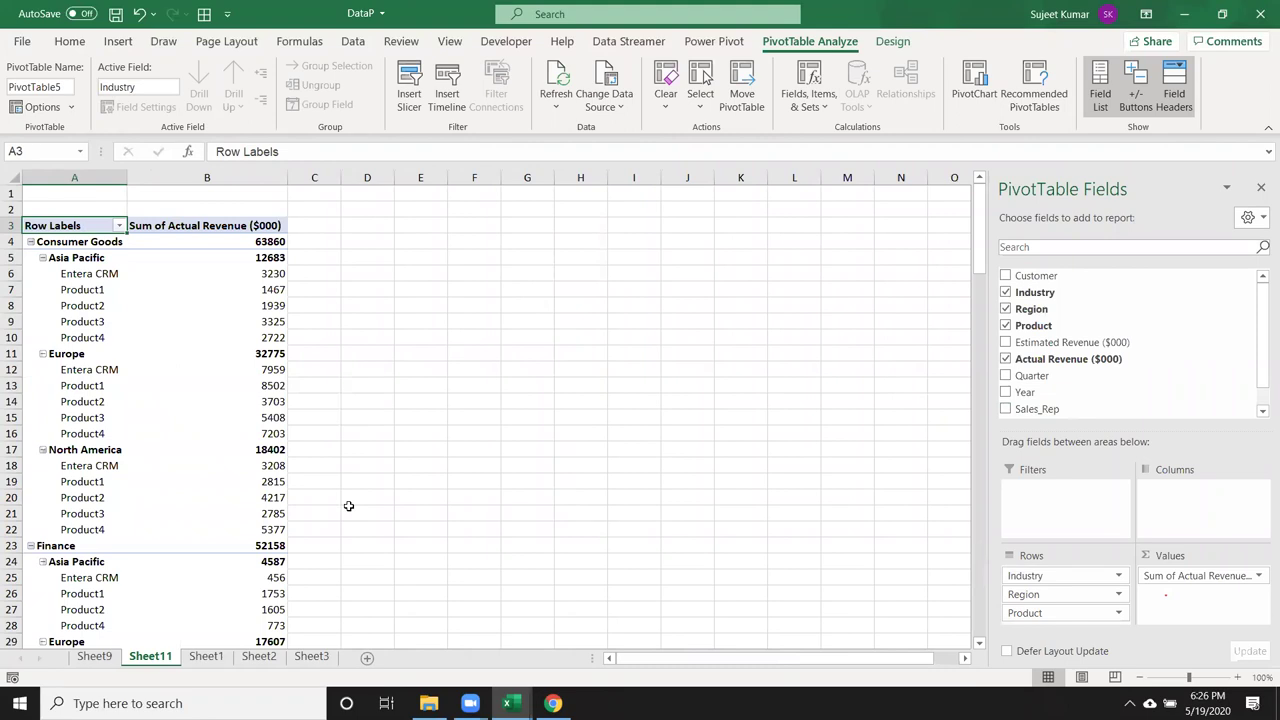
{"action": "left_click_drag", "start_coordinate": [1062, 594], "coordinate": [1137, 420]}
{"action": "left_click_drag", "start_coordinate": [1062, 594], "coordinate": [1113, 432]}
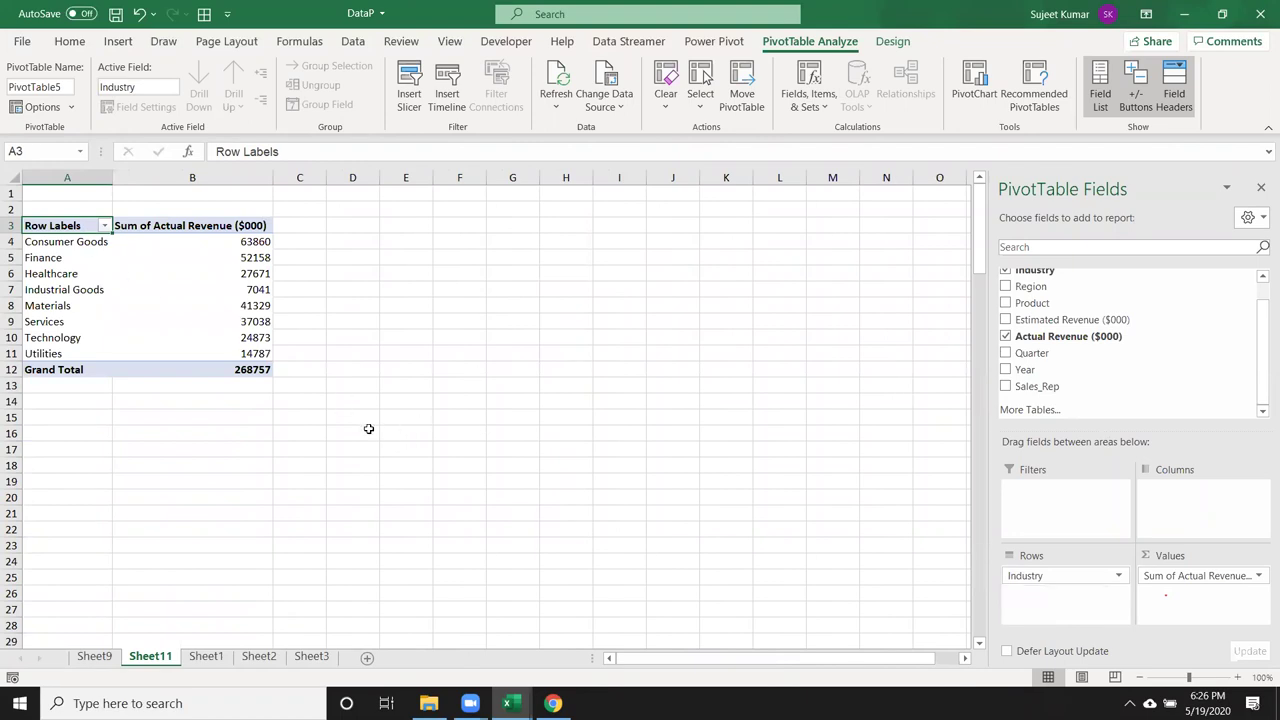
- Create a second PivotTable from Sheet1 data at cell E3 of Sheet11
{"action": "left_click", "coordinate": [214, 660]}
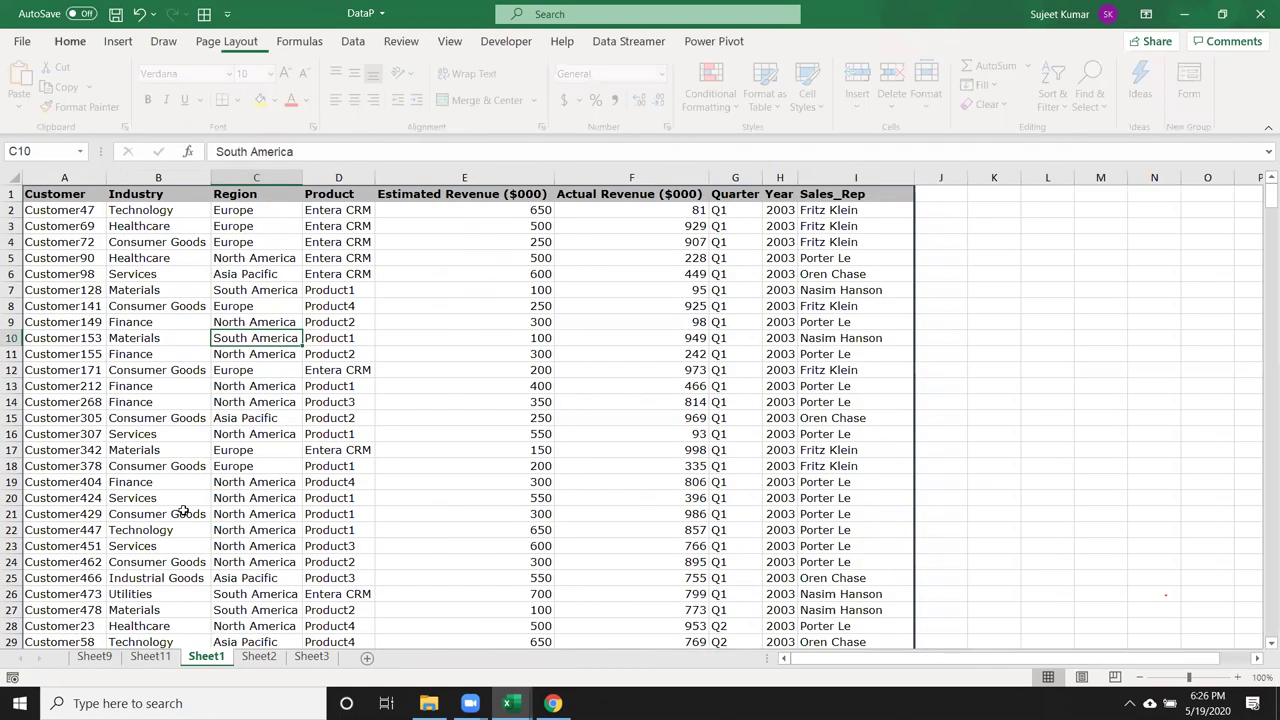
{"action": "key", "text": "ctrl+Home"}
{"action": "left_click", "coordinate": [118, 41]}
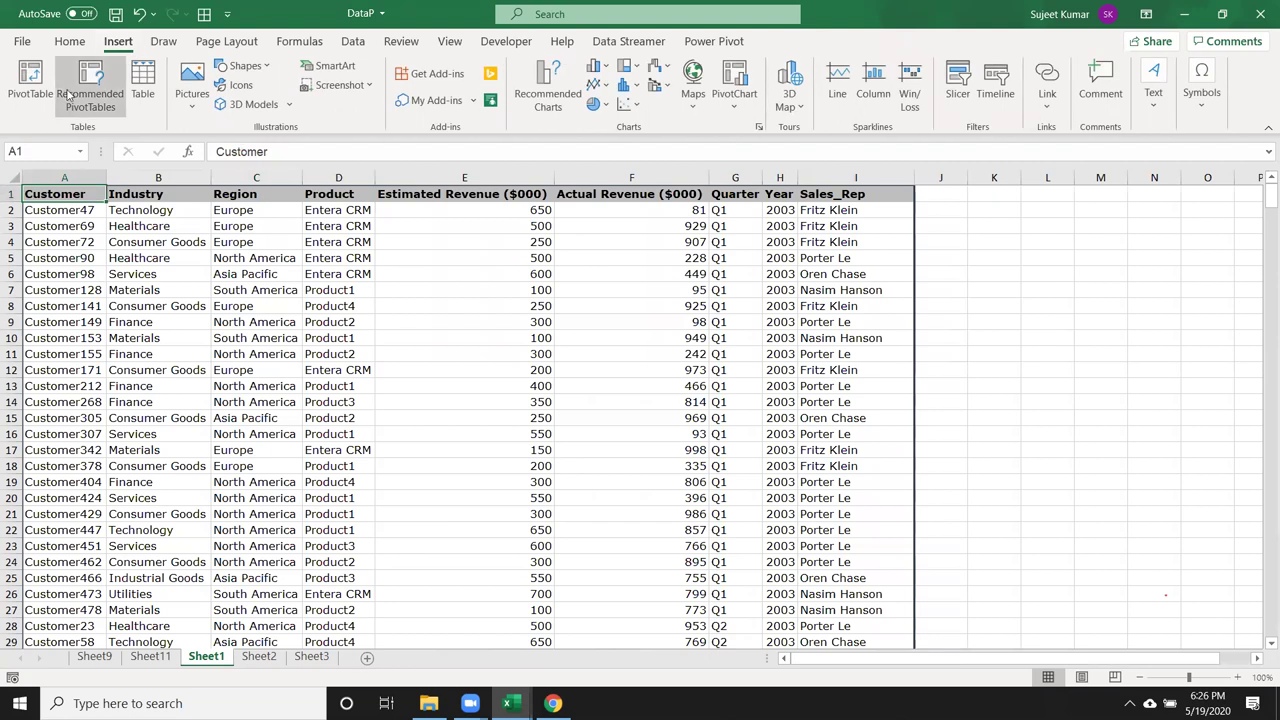
{"action": "left_click", "coordinate": [30, 80]}
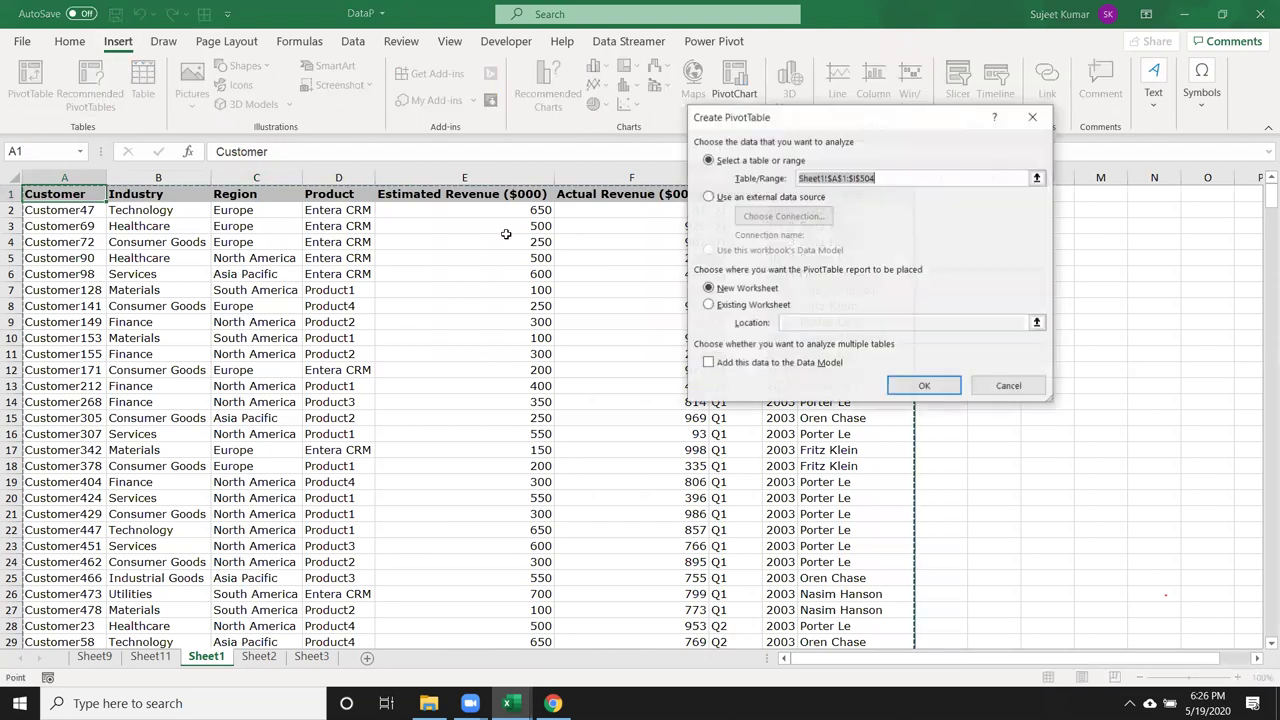
{"action": "left_click", "coordinate": [745, 304]}
{"action": "left_click", "coordinate": [802, 323]}
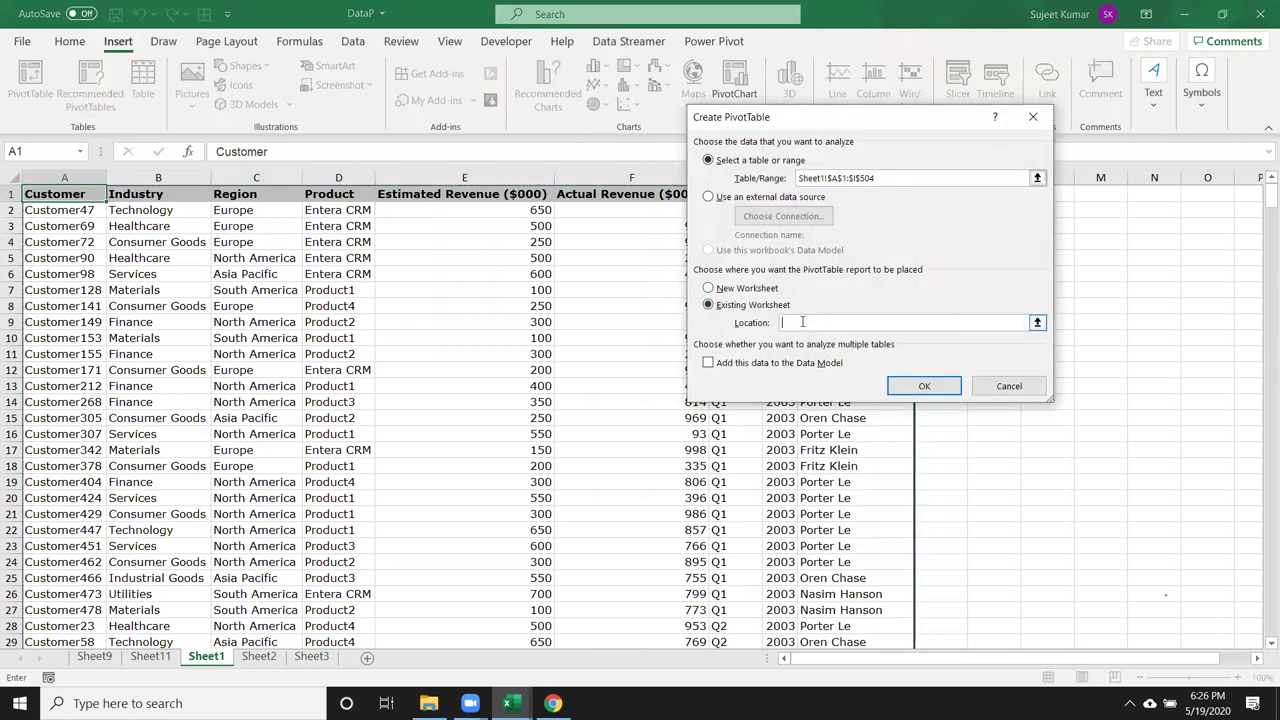
{"action": "left_click", "coordinate": [150, 656]}
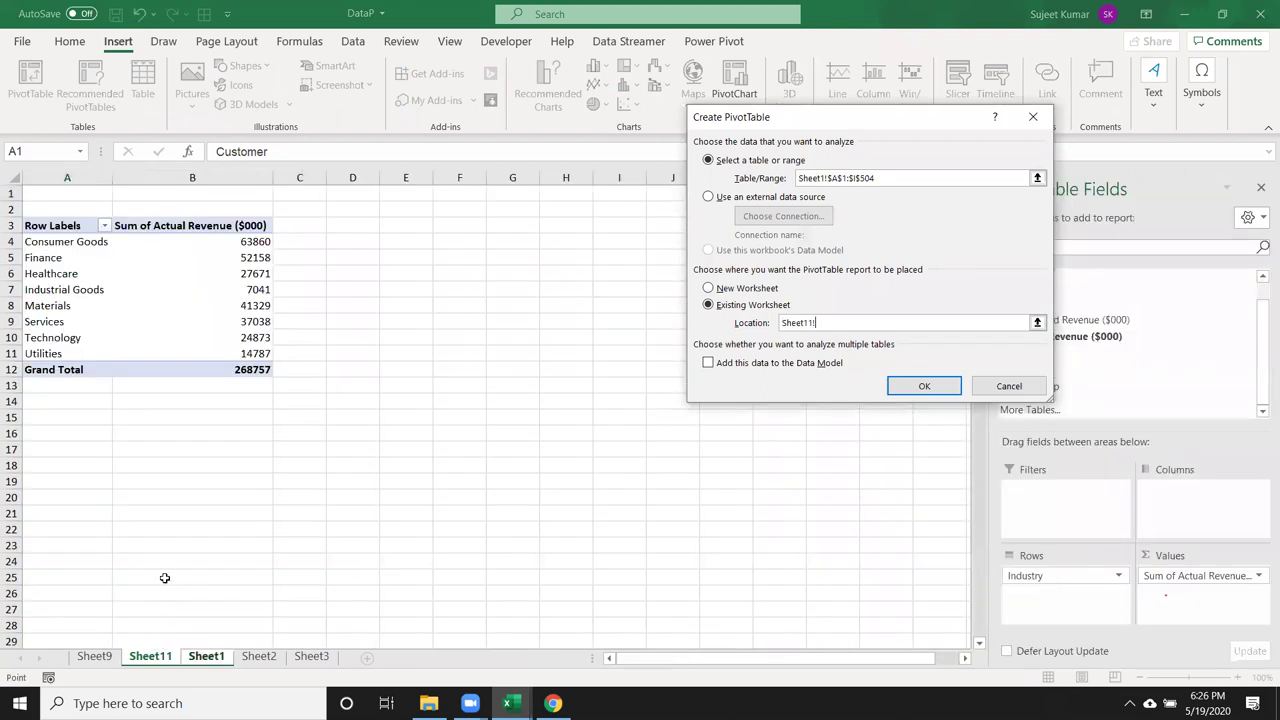
{"action": "left_click", "coordinate": [414, 227]}
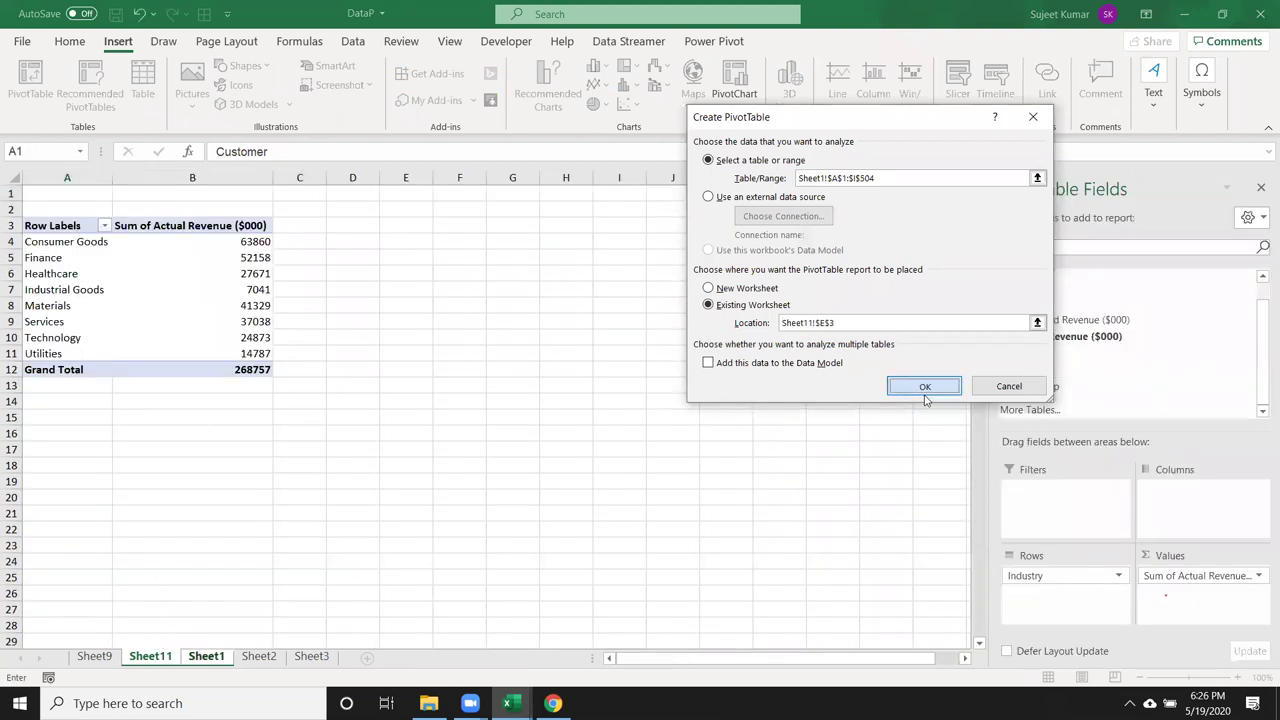
{"action": "left_click", "coordinate": [925, 390]}
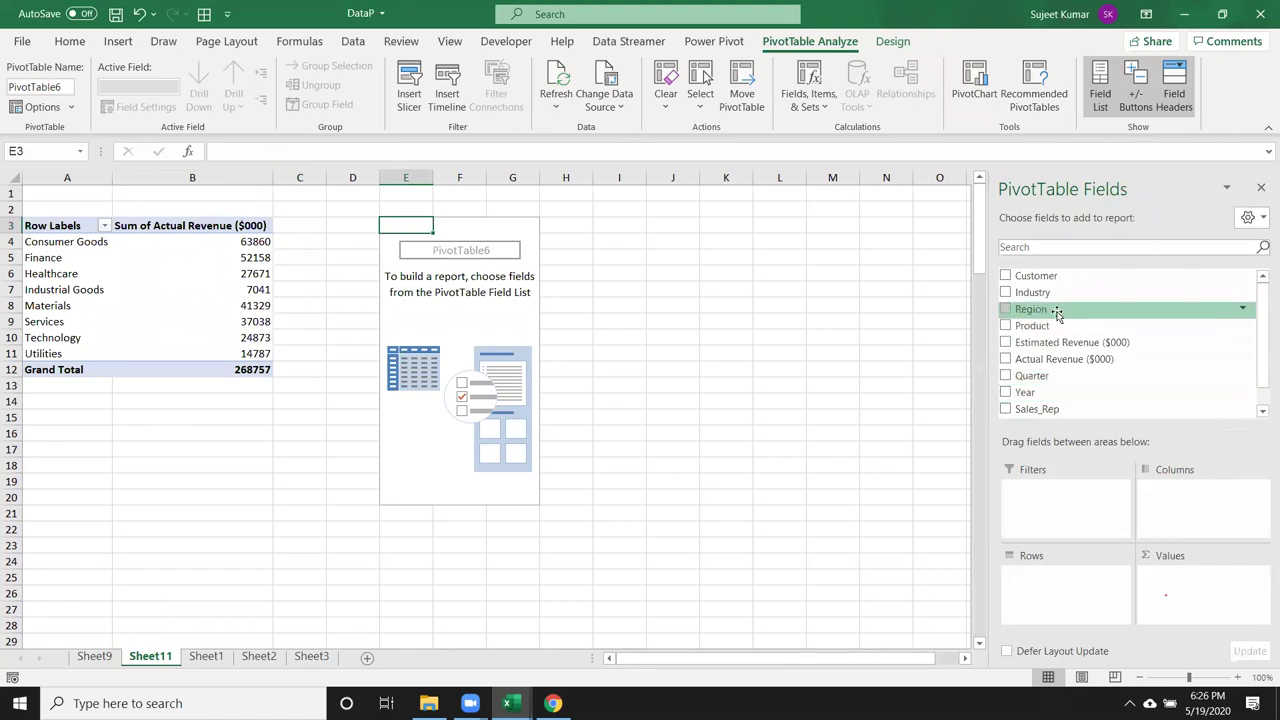
- Sum Actual Revenue by Region in the new pivot and copy E3:F9
{"action": "left_click_drag", "start_coordinate": [1056, 313], "coordinate": [1065, 578]}
{"action": "mouse_move", "coordinate": [1060, 359]}
{"action": "left_mouse_down"}
{"action": "mouse_move", "coordinate": [1100, 408]}
{"action": "mouse_move", "coordinate": [1144, 600]}
{"action": "left_mouse_up"}
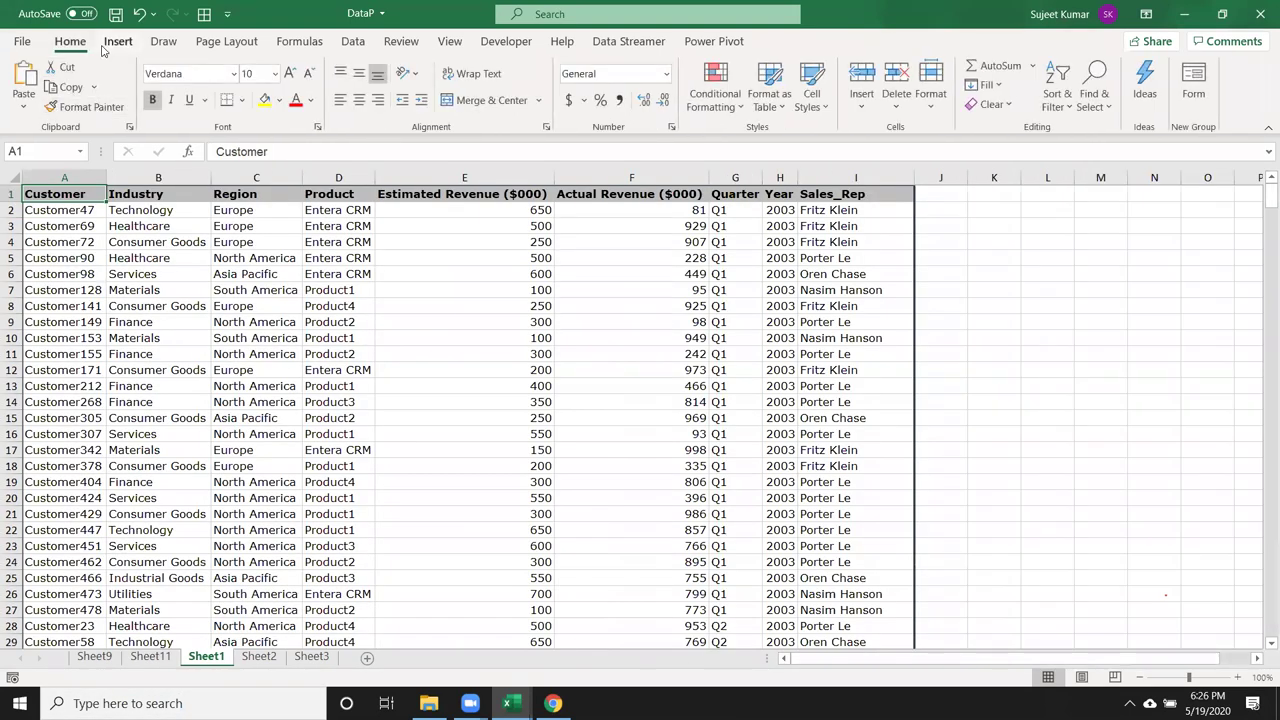
{"action": "left_click", "coordinate": [112, 43]}
{"action": "left_click", "coordinate": [150, 657]}
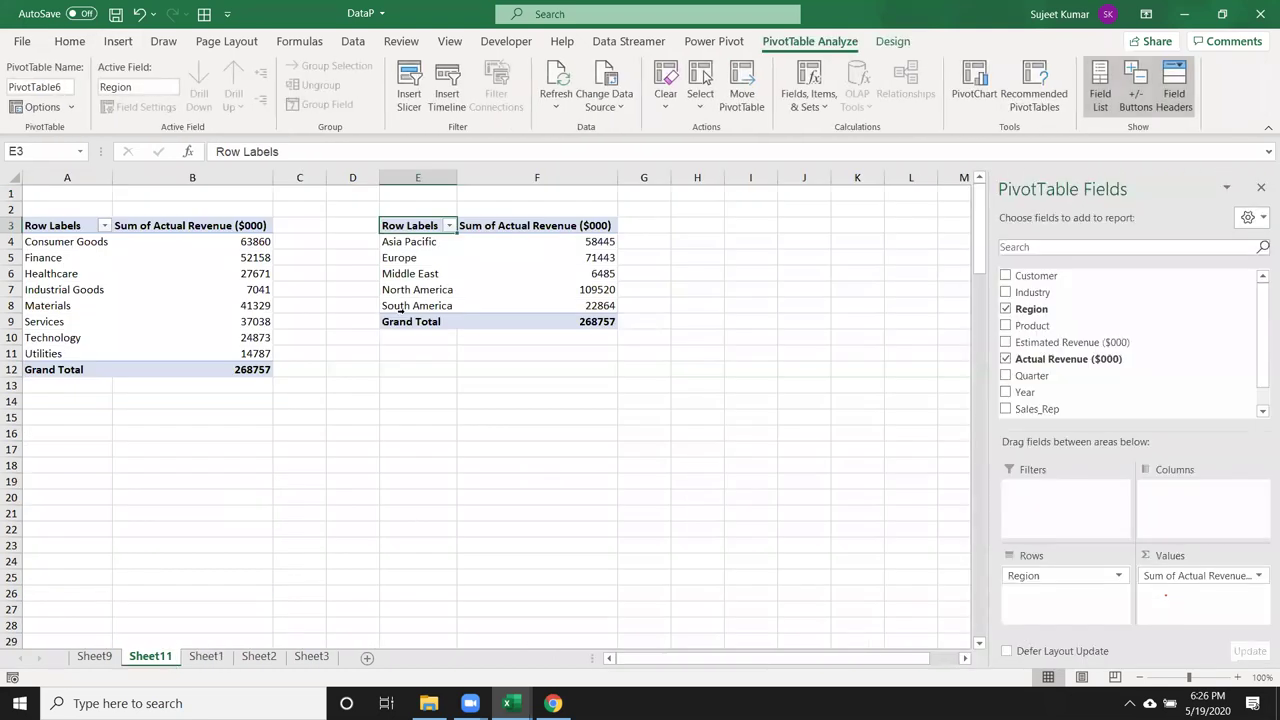
{"action": "left_click_drag", "start_coordinate": [405, 226], "coordinate": [566, 318]}
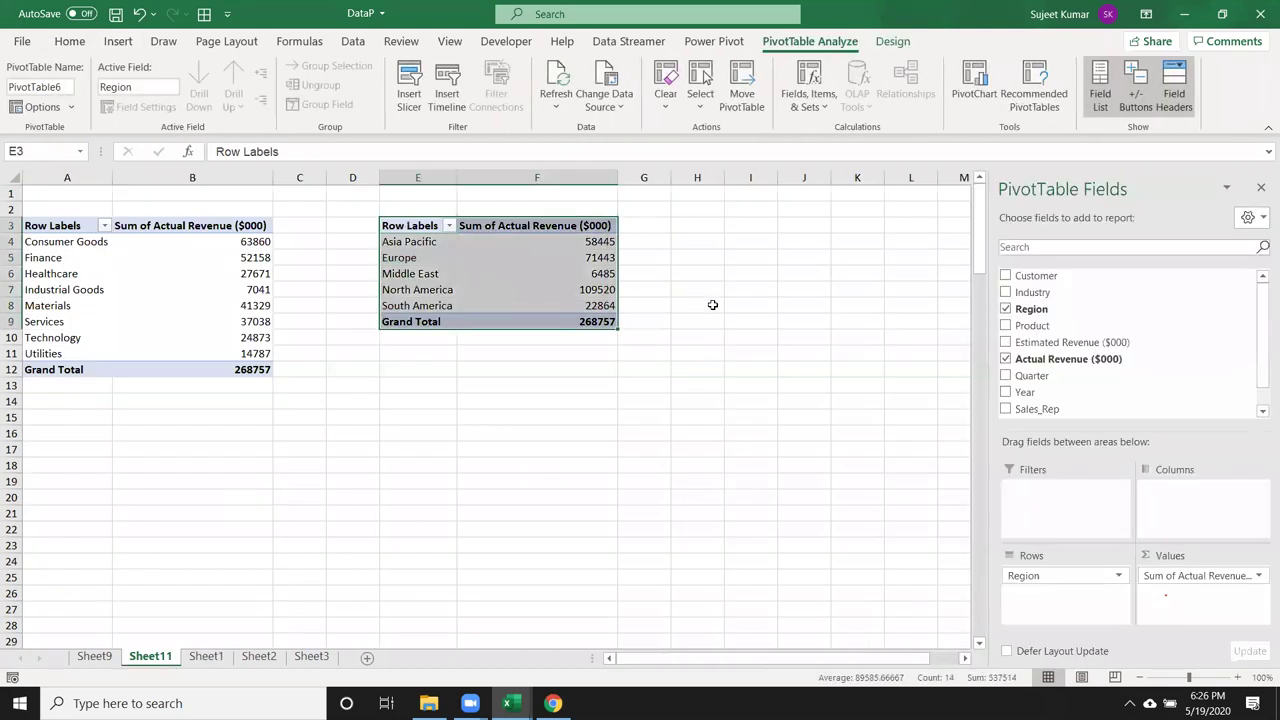
{"action": "key", "text": "ctrl+c"}
- Paste the pivot at I3 and swap its Region rows for Product
{"action": "left_click", "coordinate": [744, 228]}
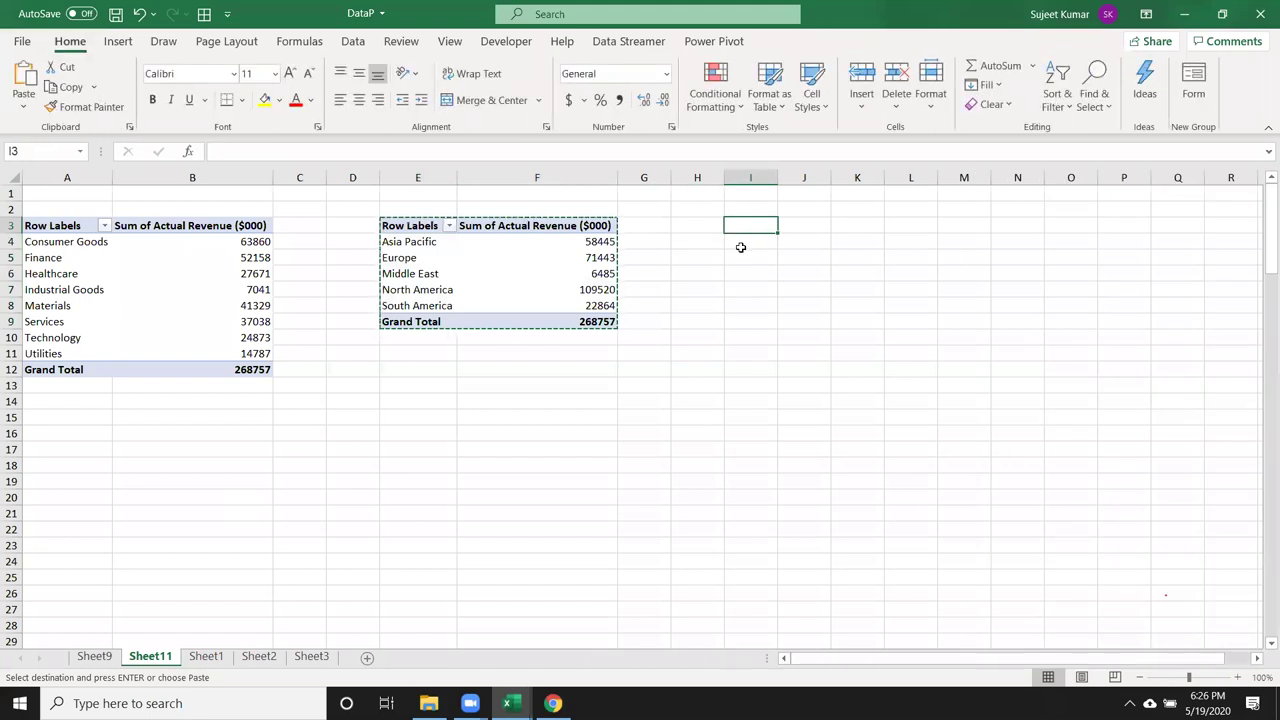
{"action": "key", "text": "ctrl+v"}
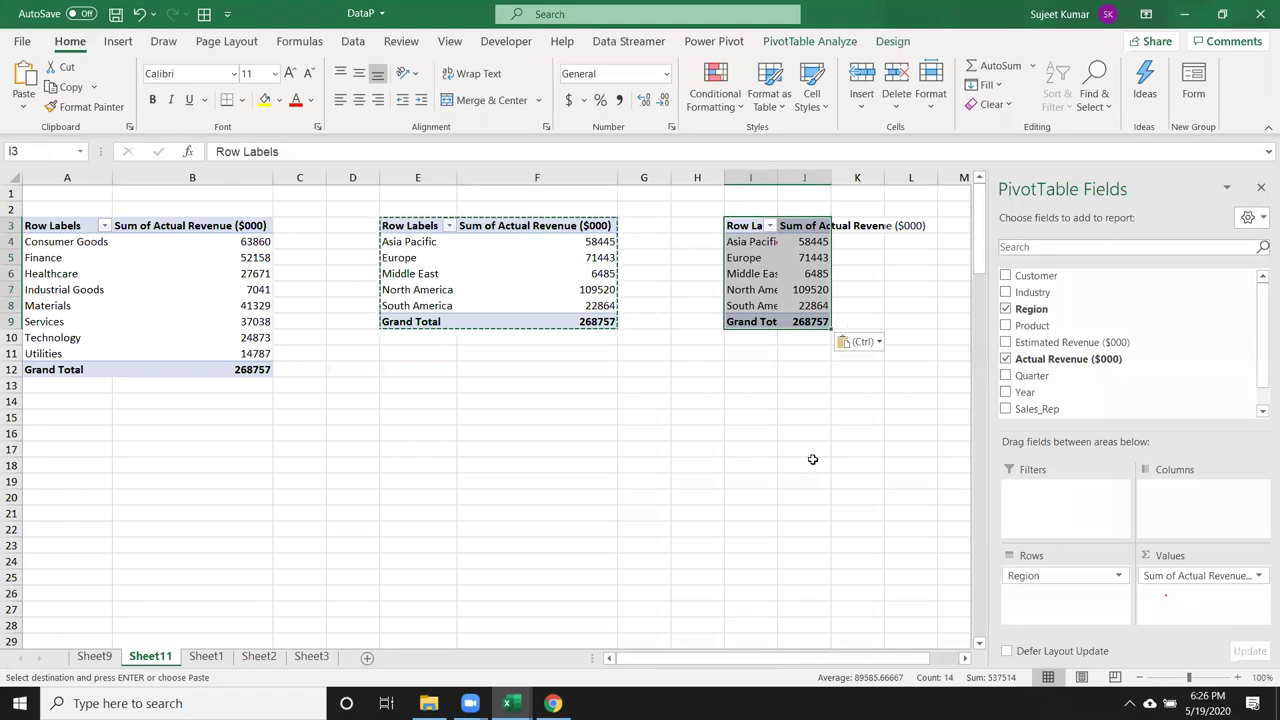
{"action": "left_click", "coordinate": [1006, 309]}
{"action": "left_click", "coordinate": [1006, 326]}
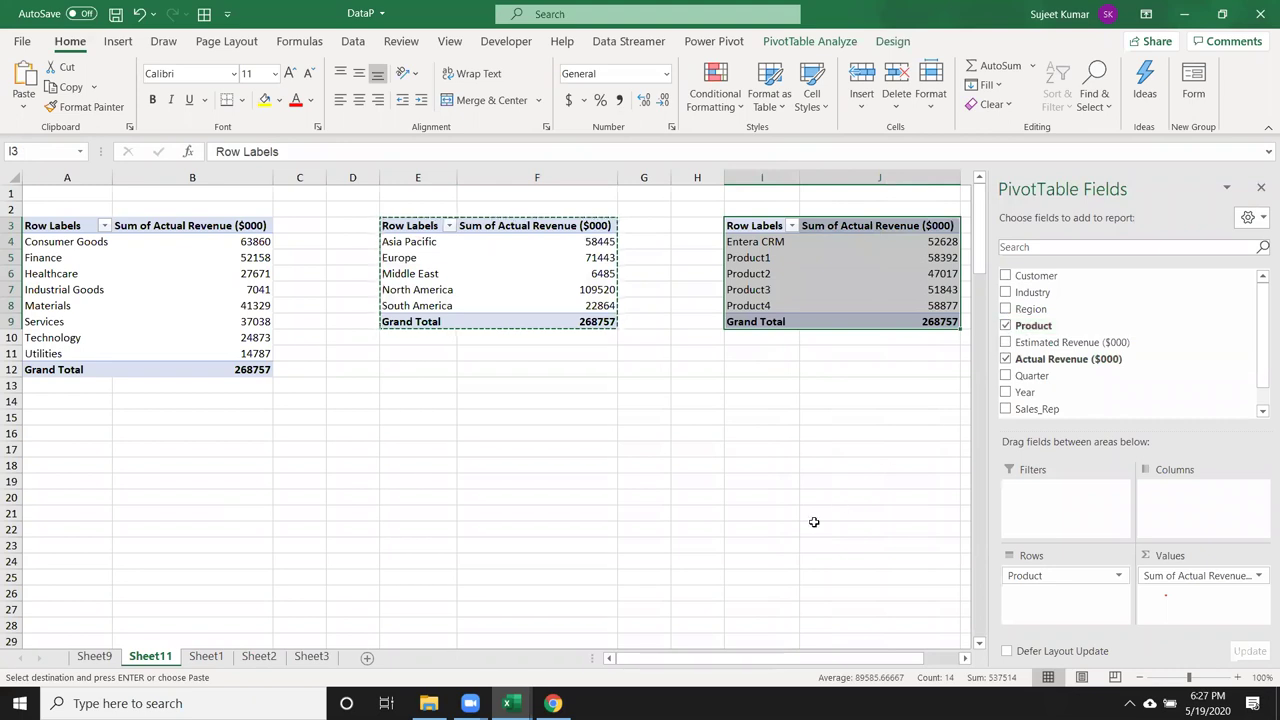
{"action": "left_click", "coordinate": [814, 526]}
{"action": "key", "text": "Escape"}
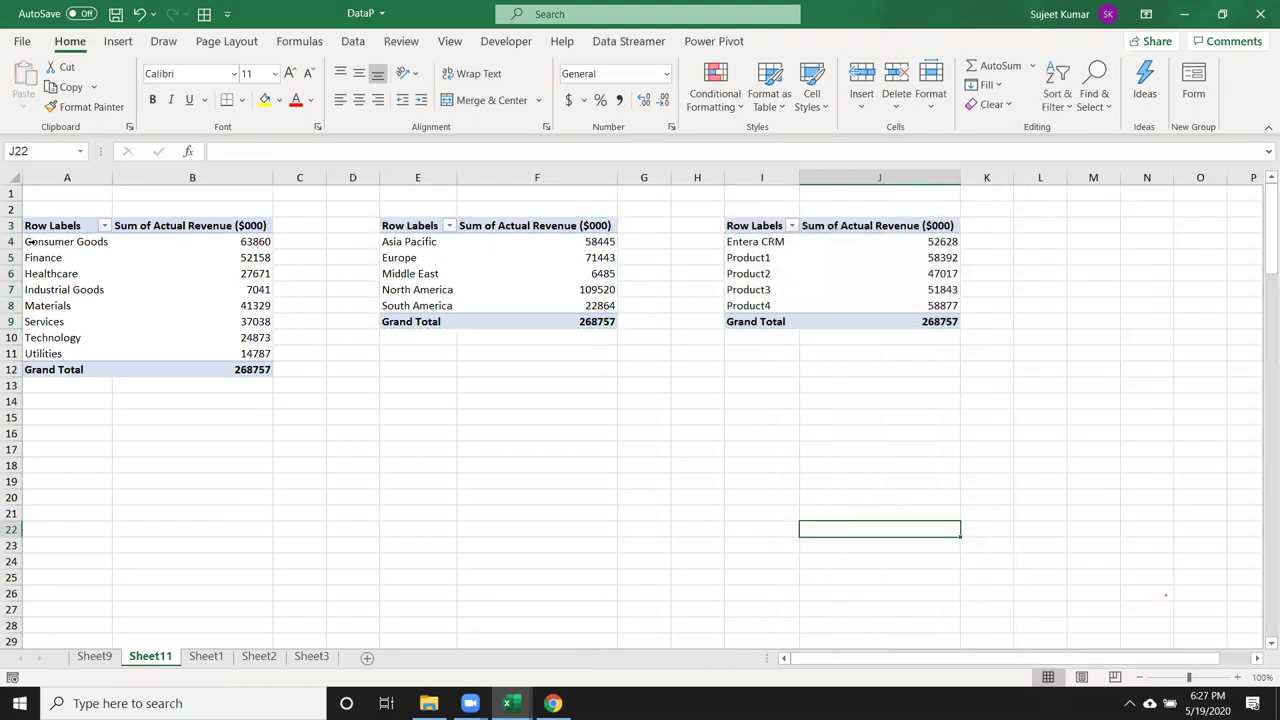
- Review the Industry, Region and Product pivot figures, then switch to Chrome
{"action": "left_click_drag", "start_coordinate": [200, 241], "coordinate": [350, 337]}
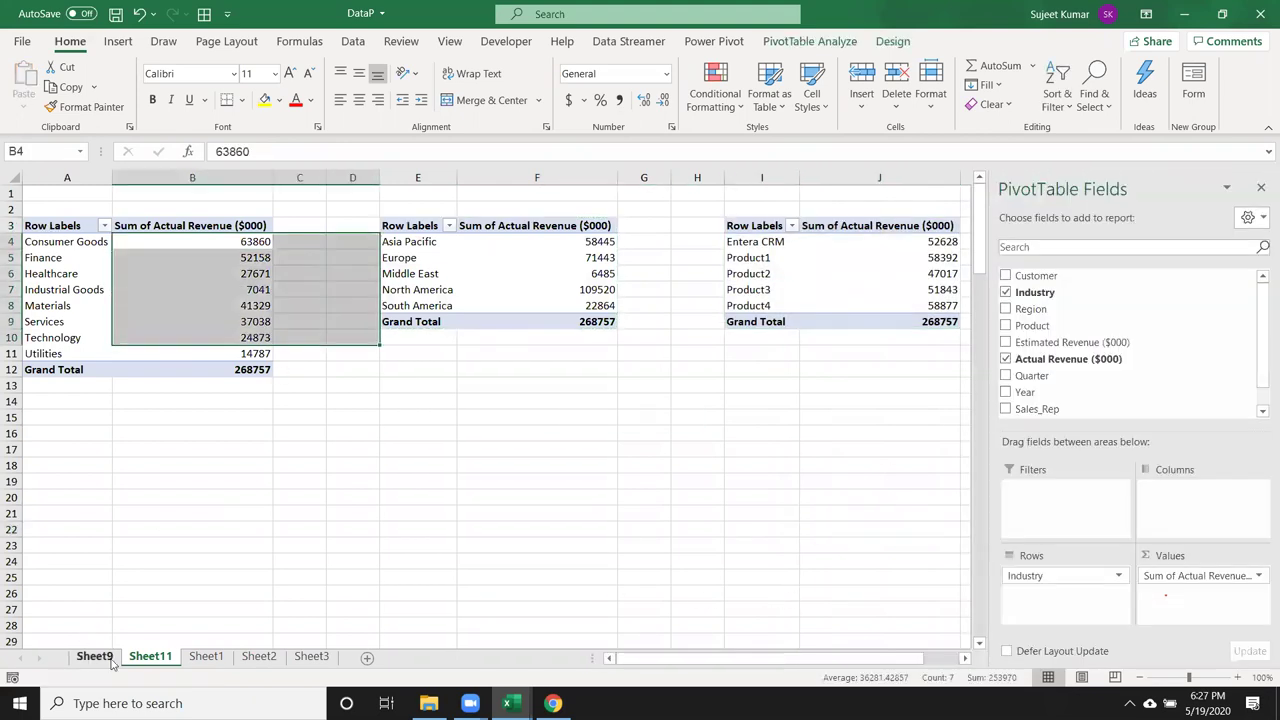
{"action": "left_click_drag", "start_coordinate": [471, 252], "coordinate": [500, 297]}
{"action": "left_click_drag", "start_coordinate": [770, 257], "coordinate": [775, 340]}
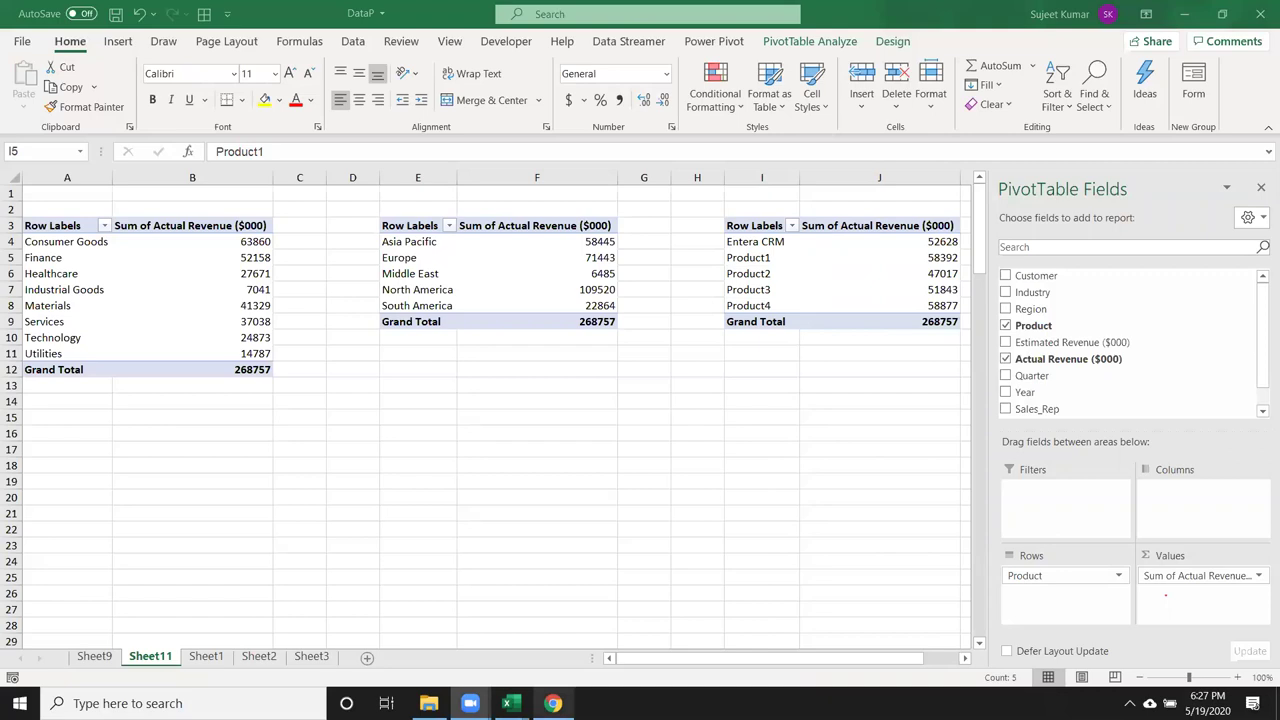
{"action": "left_click", "coordinate": [552, 703]}
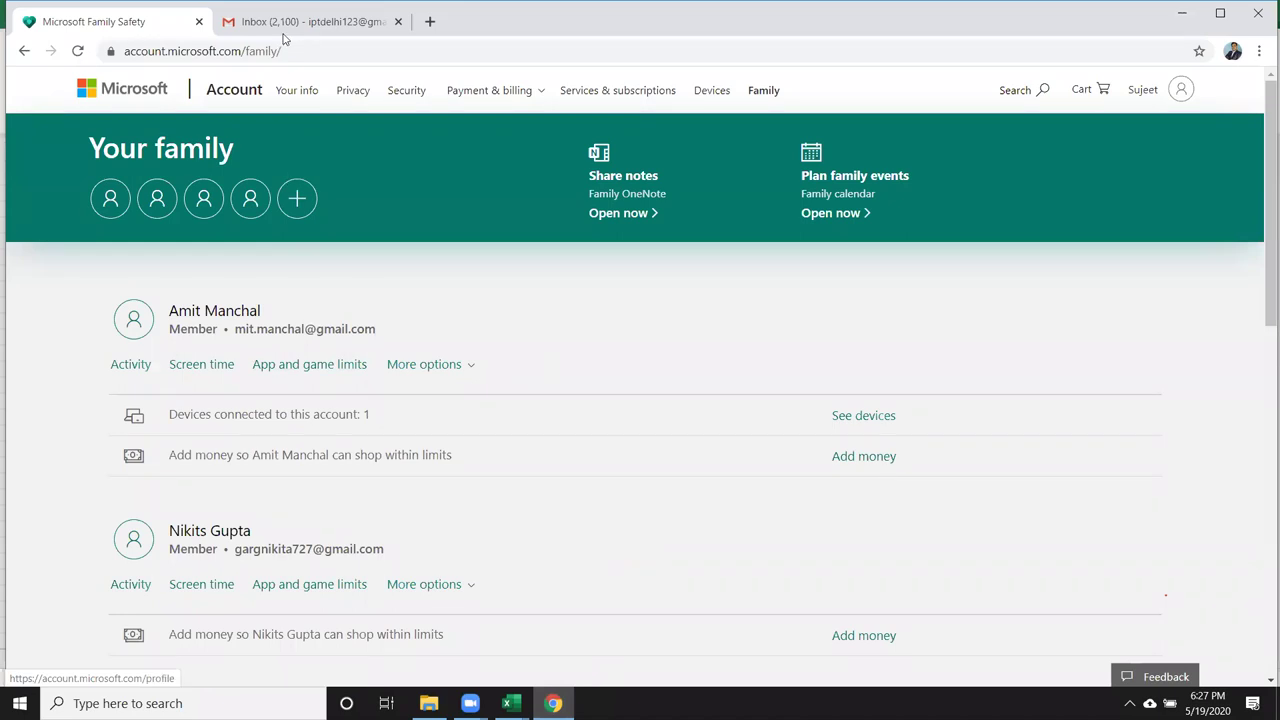
- Open the If Test email in the Gmail tab and go back to the inbox
{"action": "left_click", "coordinate": [286, 28]}
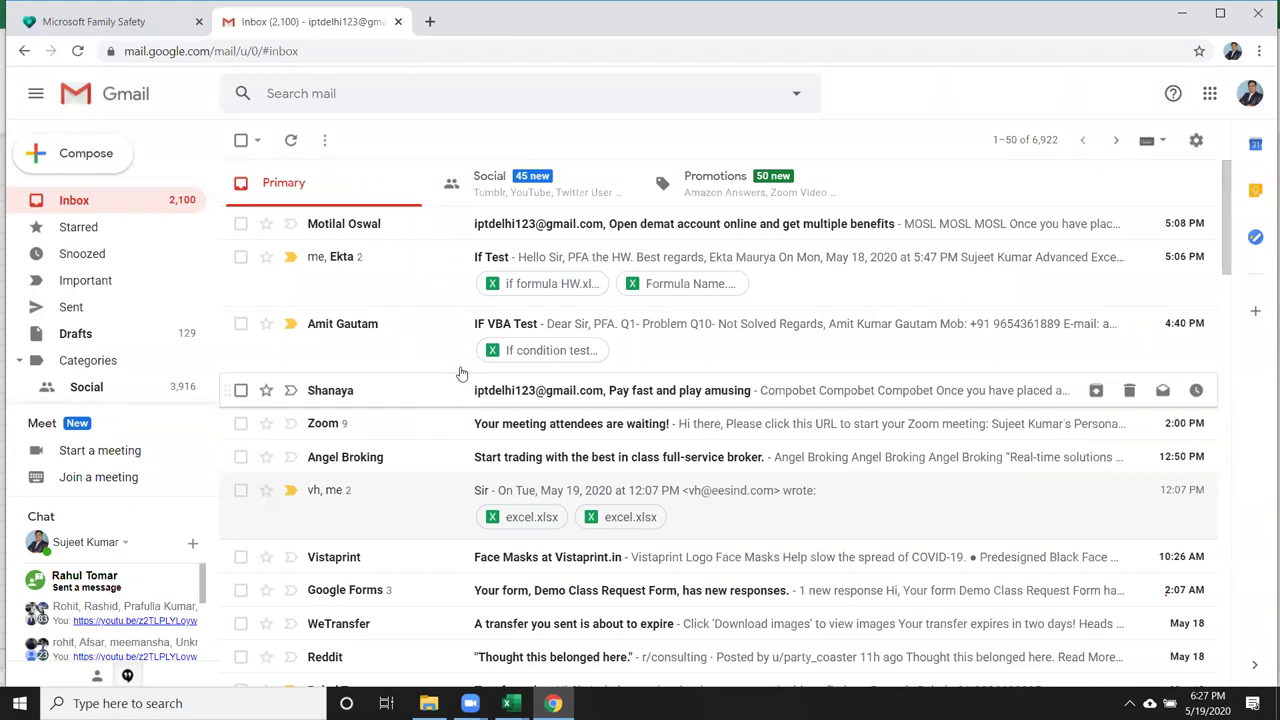
{"action": "left_click", "coordinate": [448, 288]}
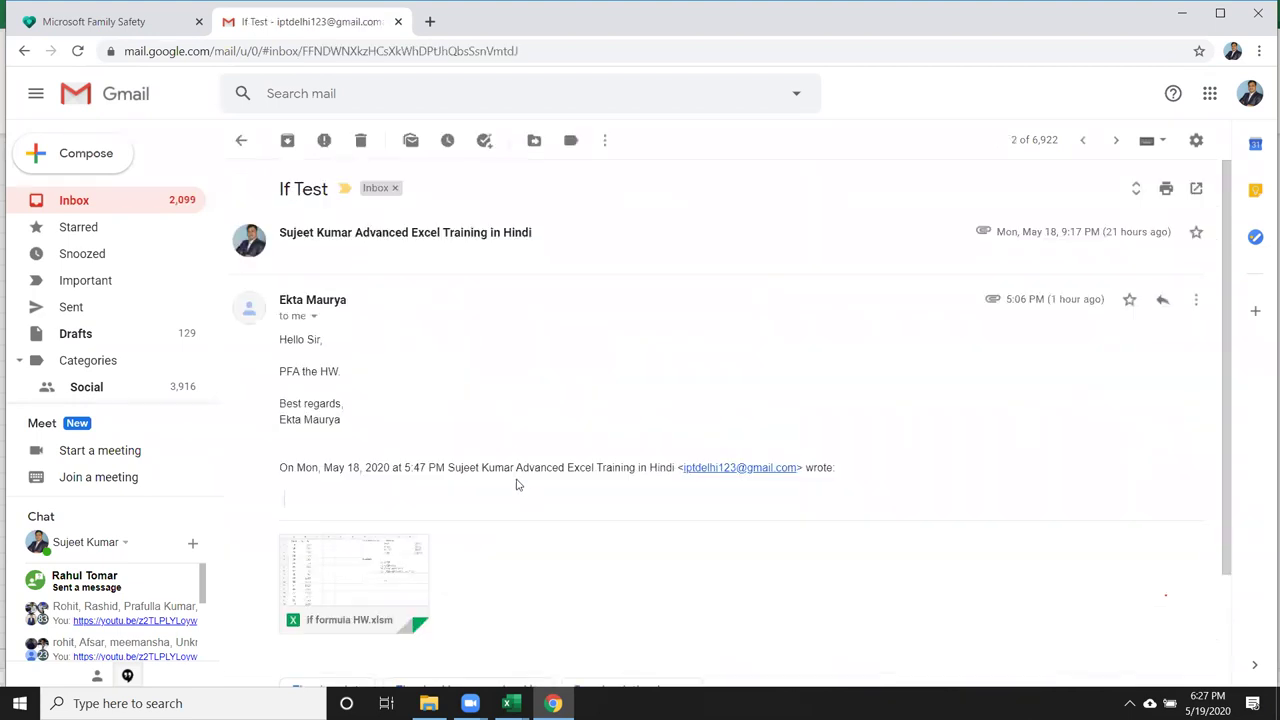
{"action": "scroll", "coordinate": [517, 482], "scroll_direction": "down", "scroll_amount": 2}
{"action": "scroll", "coordinate": [517, 480], "scroll_direction": "up", "scroll_amount": 2}
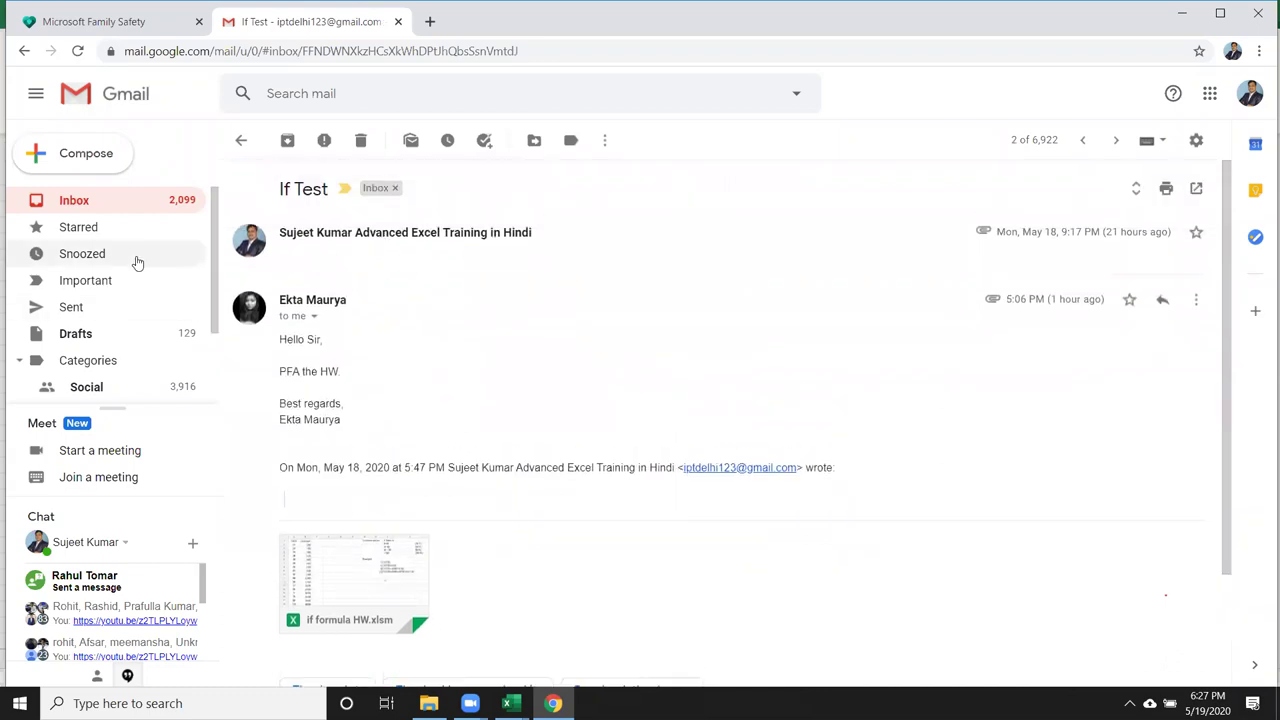
{"action": "left_click", "coordinate": [134, 205]}
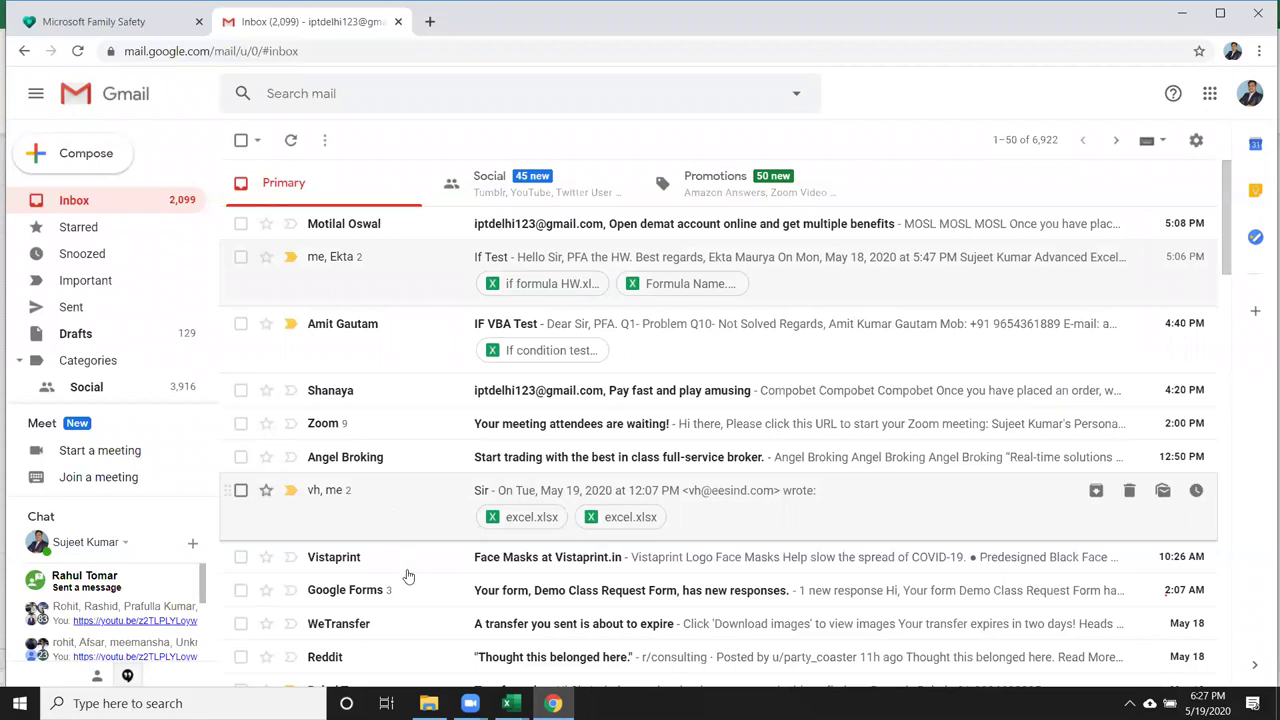
- Compose a new email and add two contacts from the autocomplete suggestions
{"action": "key", "text": "c"}
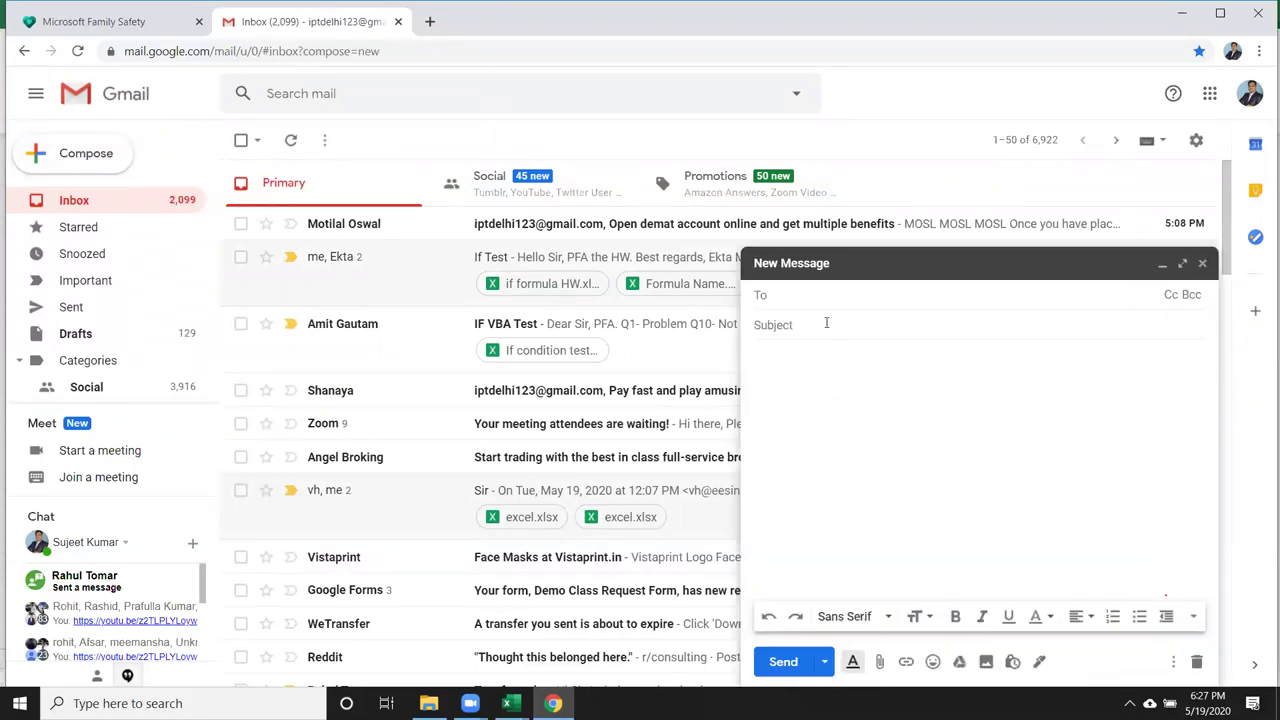
{"action": "type", "text": "sja"}
{"action": "key", "text": "BackSpace"}
{"action": "key", "text": "BackSpace"}
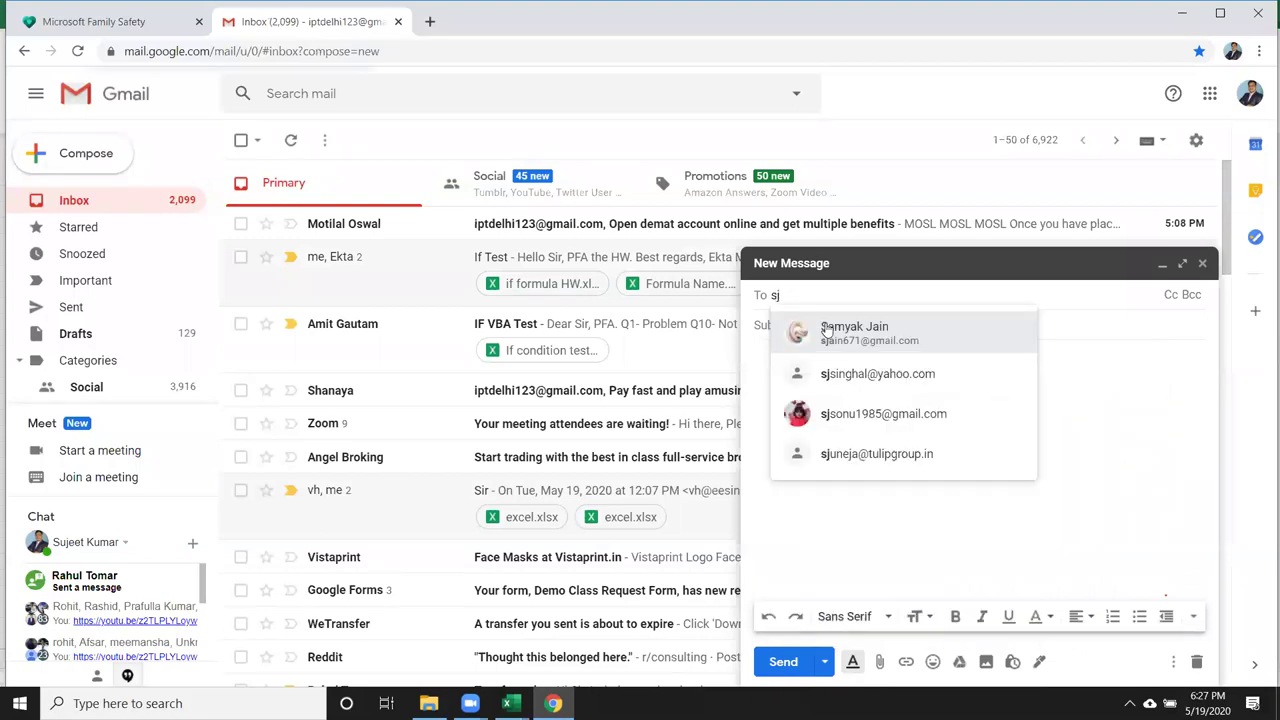
{"action": "type", "text": "h"}
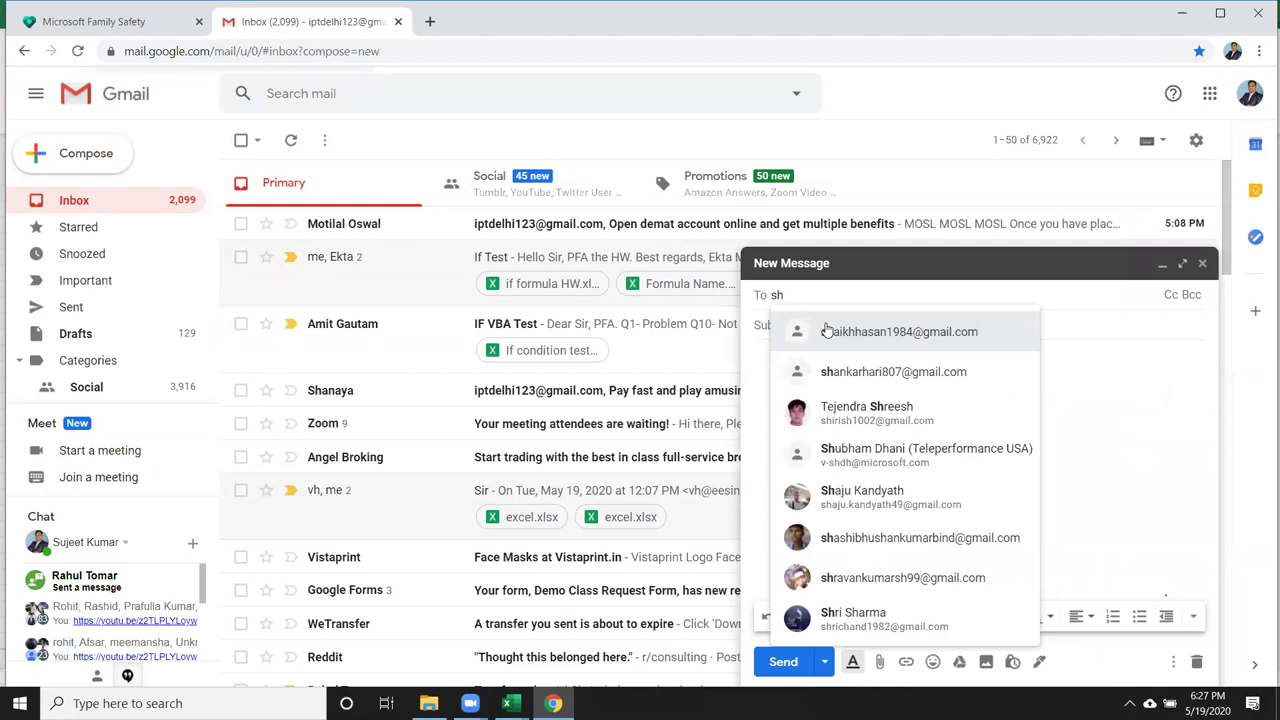
{"action": "left_click", "coordinate": [885, 345]}
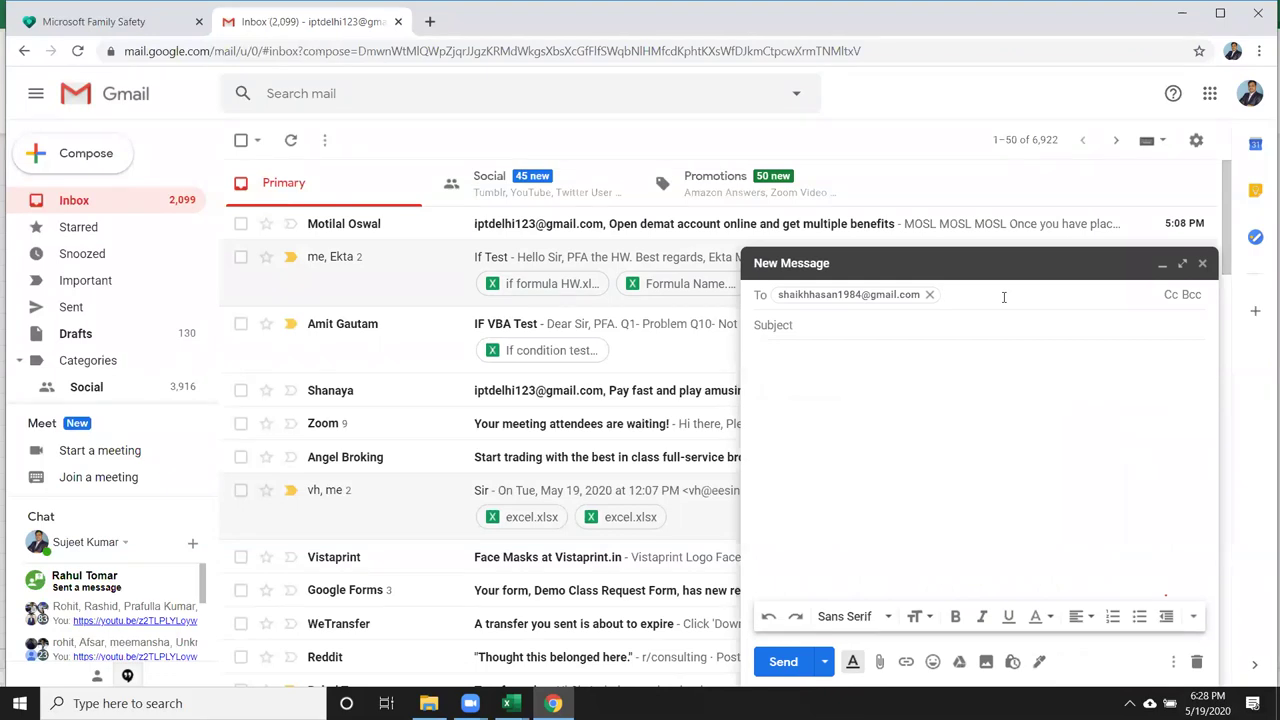
{"action": "type", "text": "jyo"}
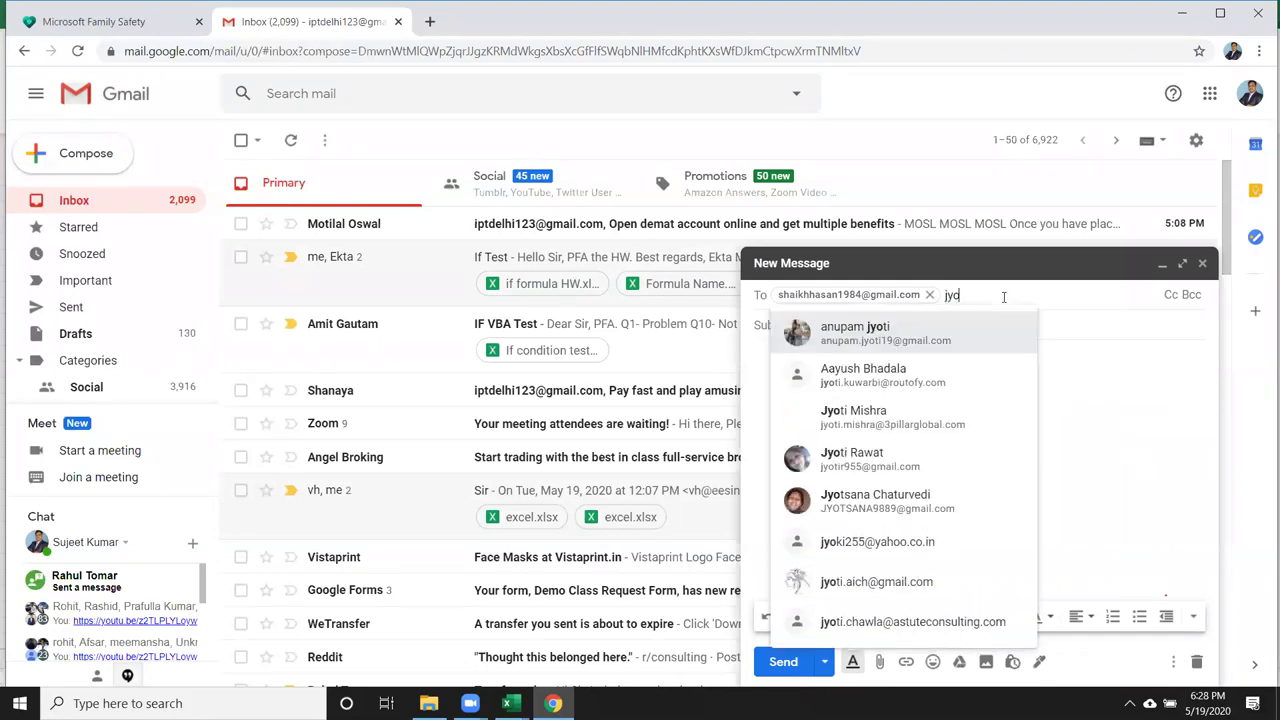
{"action": "left_click", "coordinate": [981, 345]}
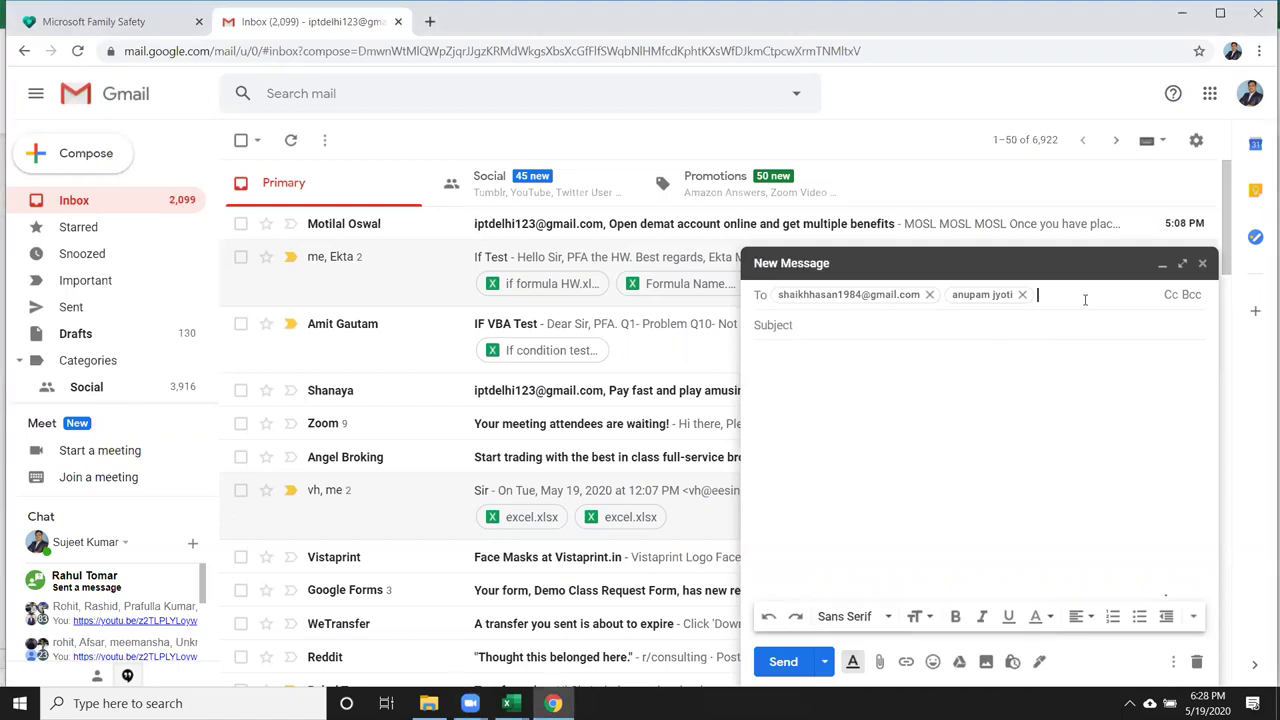
- Enter an incomplete third recipient, leaving it flagged as an invalid address
{"action": "type", "text": "ki"}
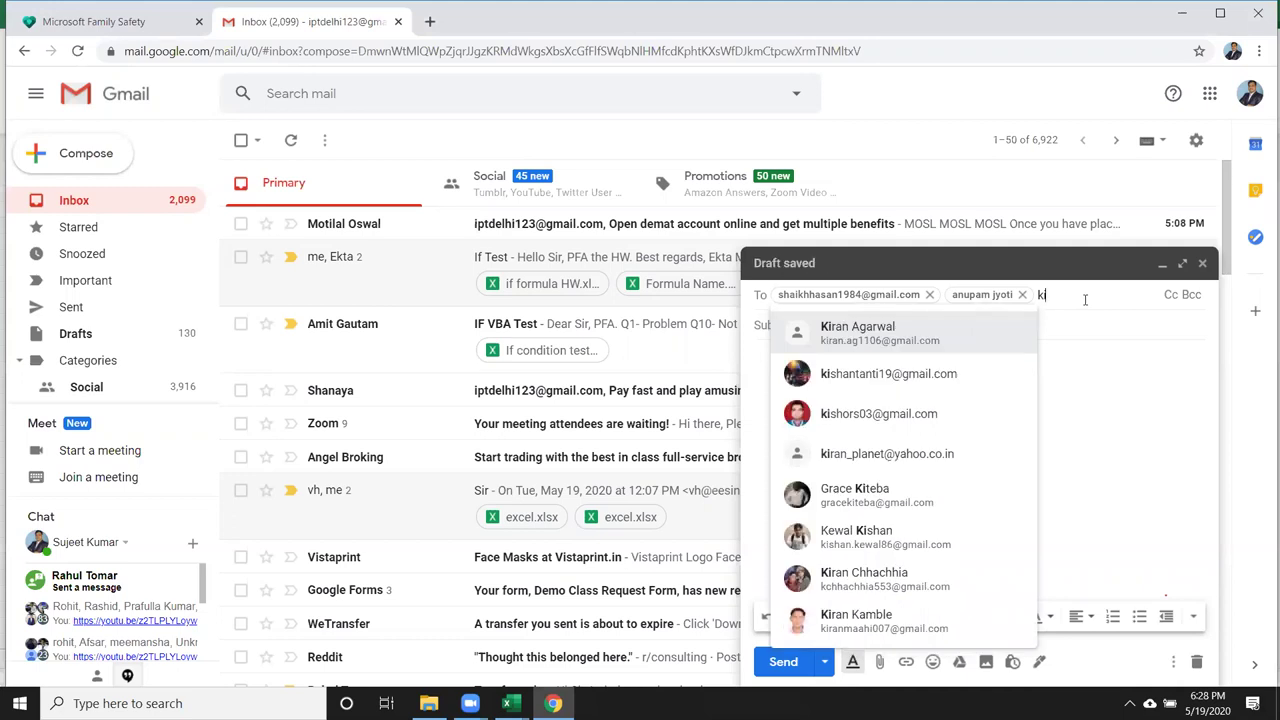
{"action": "type", "text": "sh"}
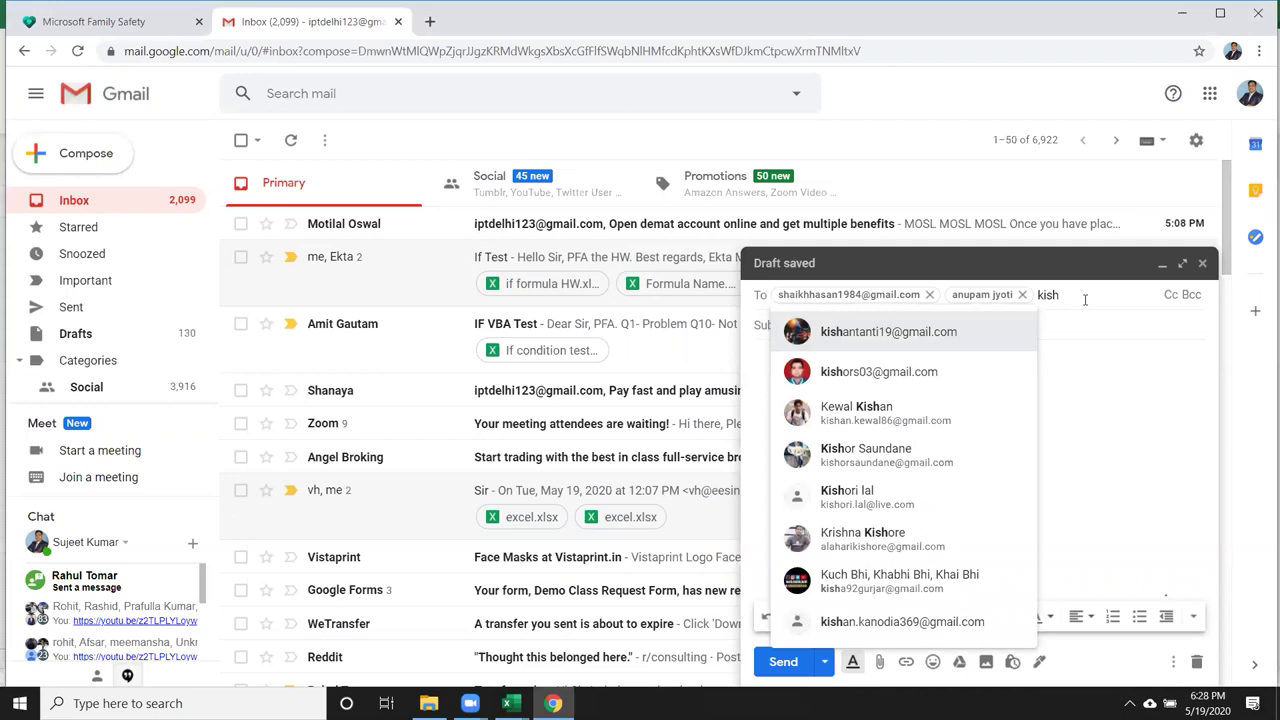
{"action": "type", "text": "a"}
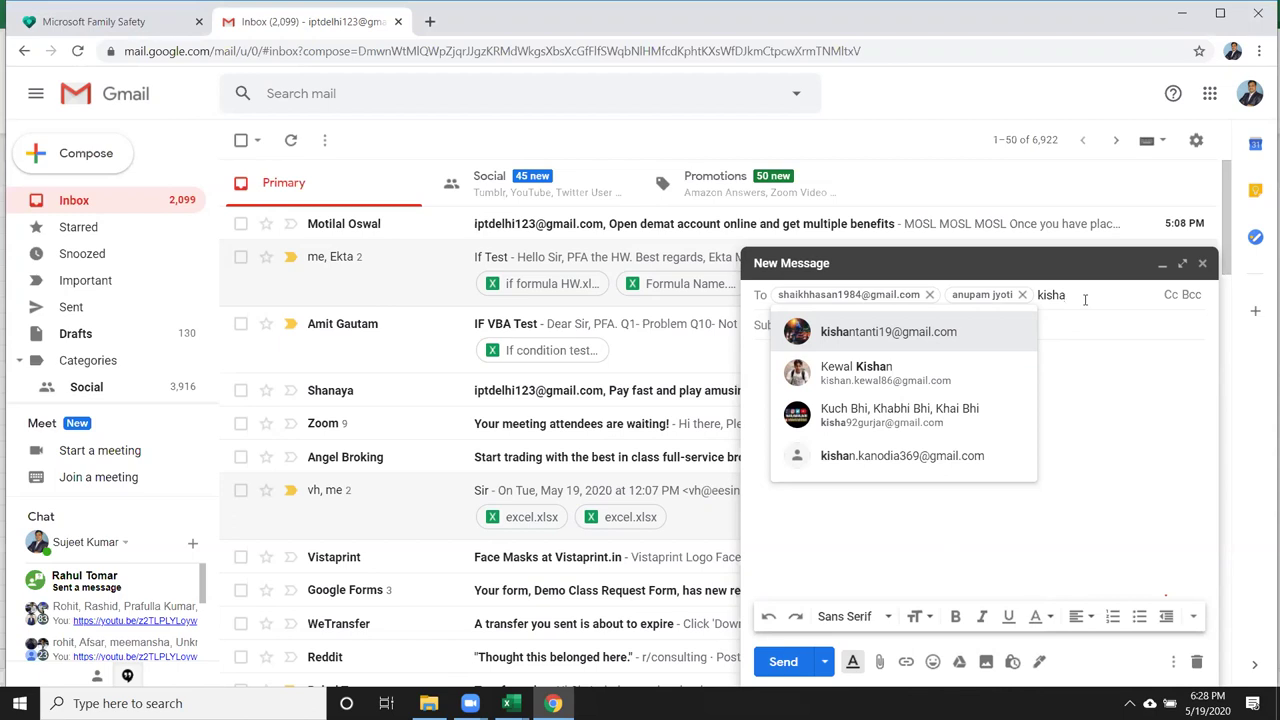
{"action": "key", "text": "BackSpace"}
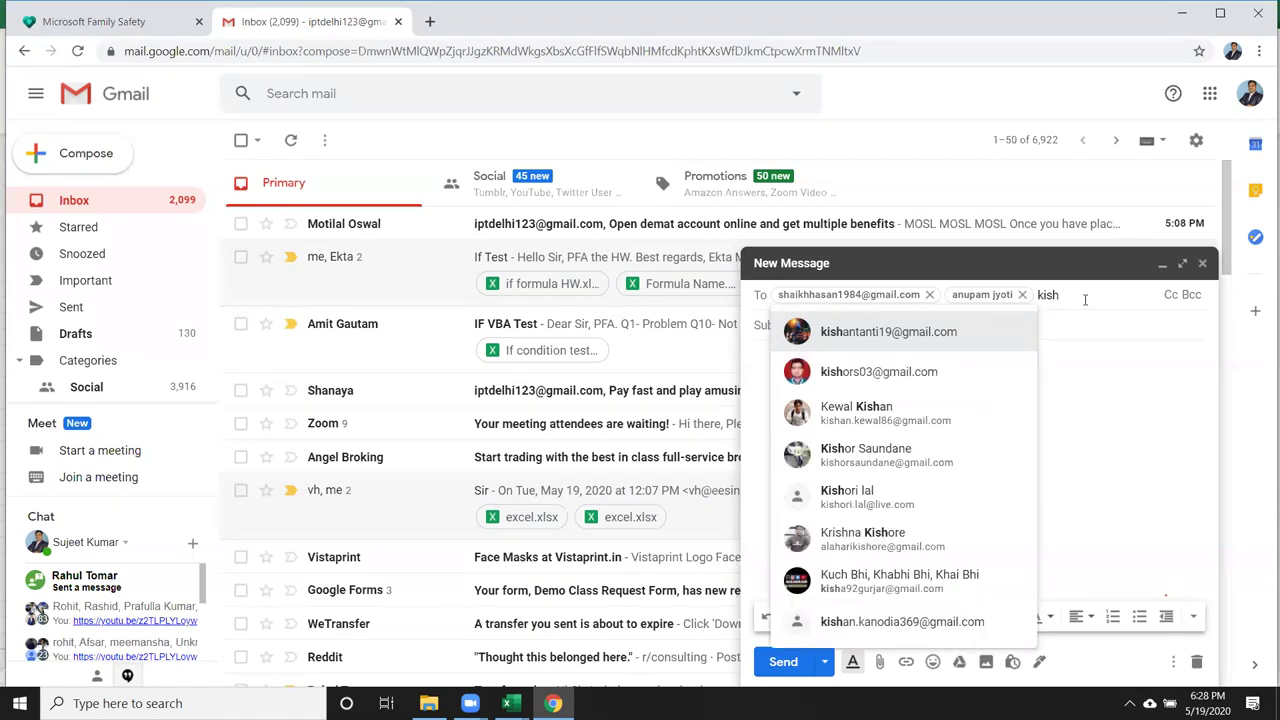
{"action": "left_click", "coordinate": [1115, 358]}
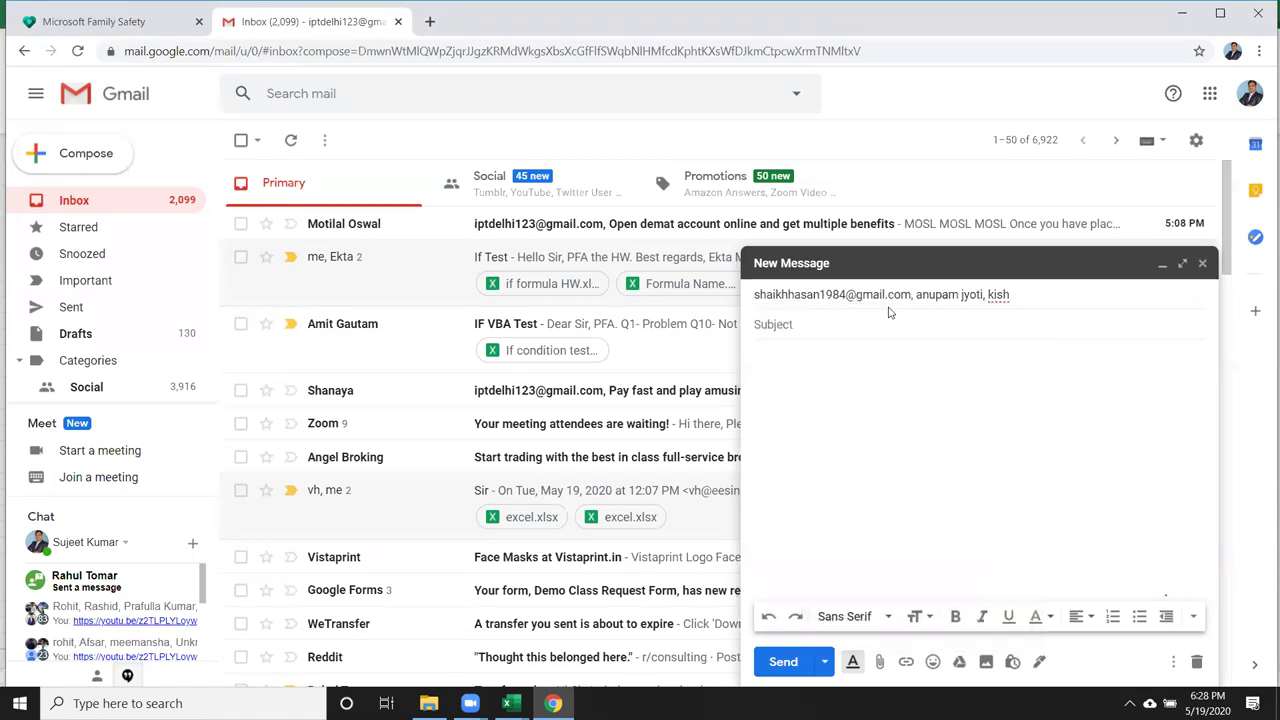
{"action": "left_click", "coordinate": [827, 294]}
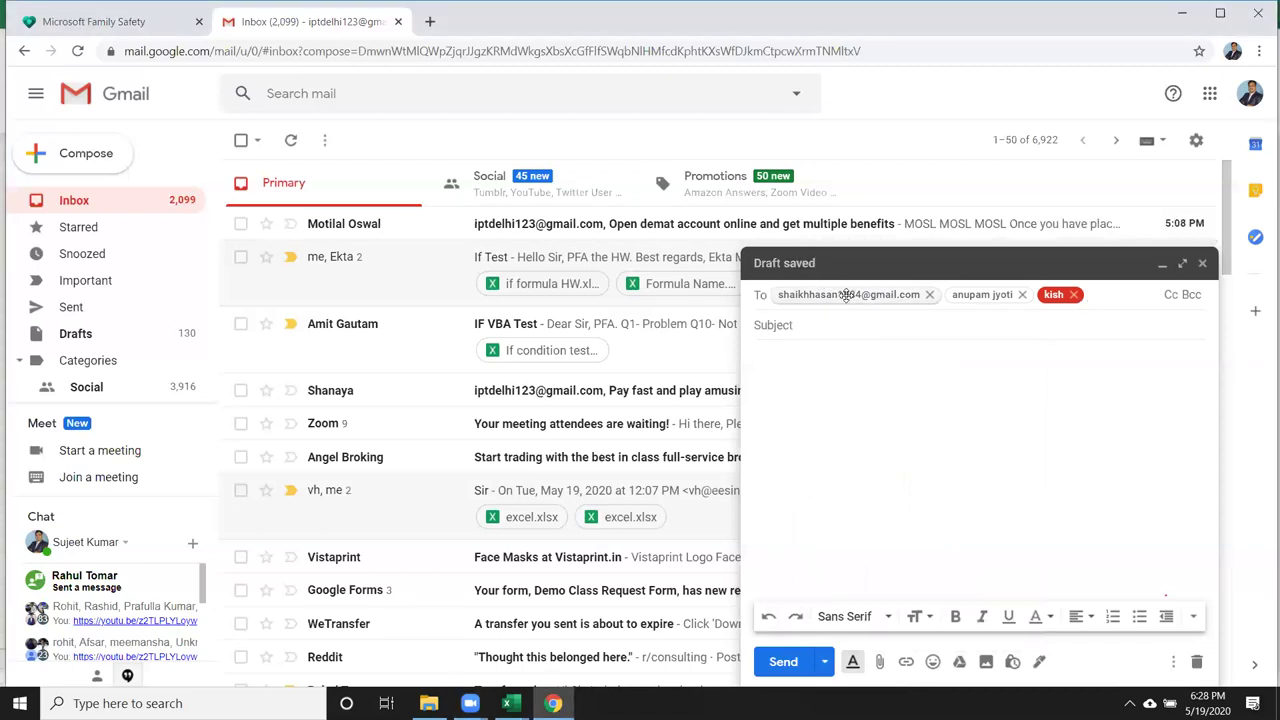
- Remove the first and the invalid recipient, then add a suggested contact from autocomplete
{"action": "left_click", "coordinate": [929, 294]}
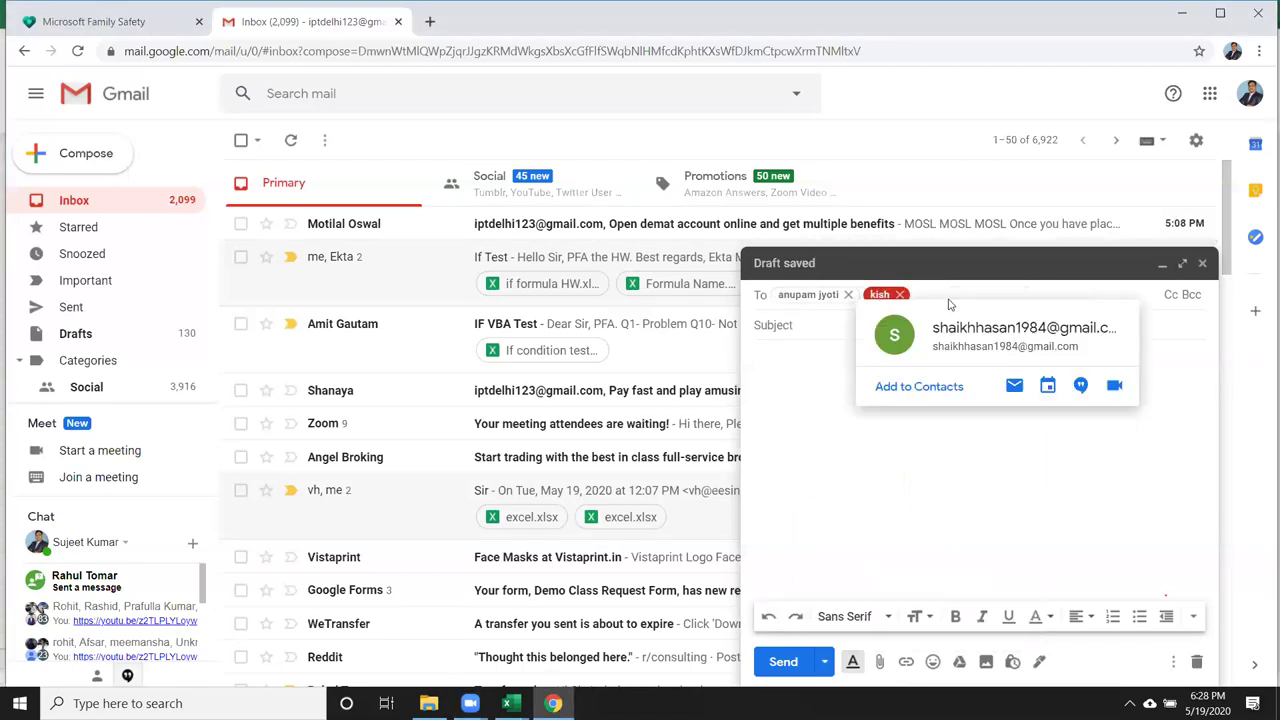
{"action": "left_click", "coordinate": [901, 294]}
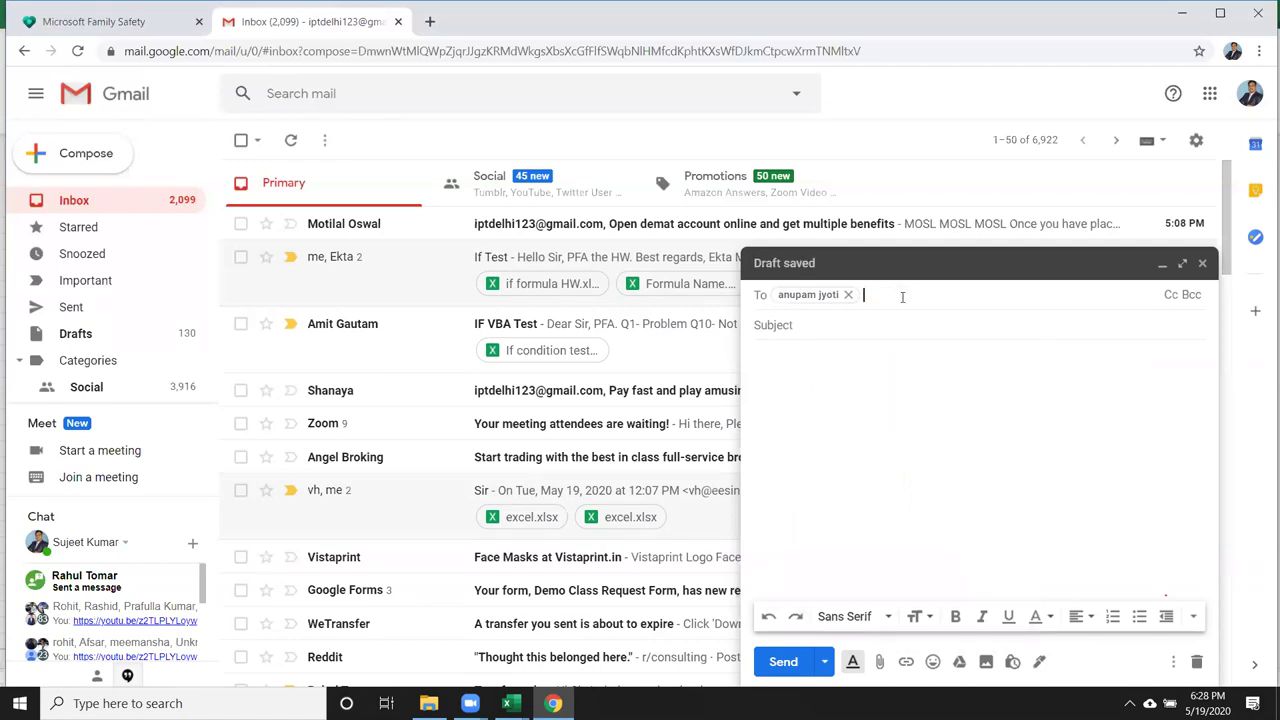
{"action": "type", "text": "sha"}
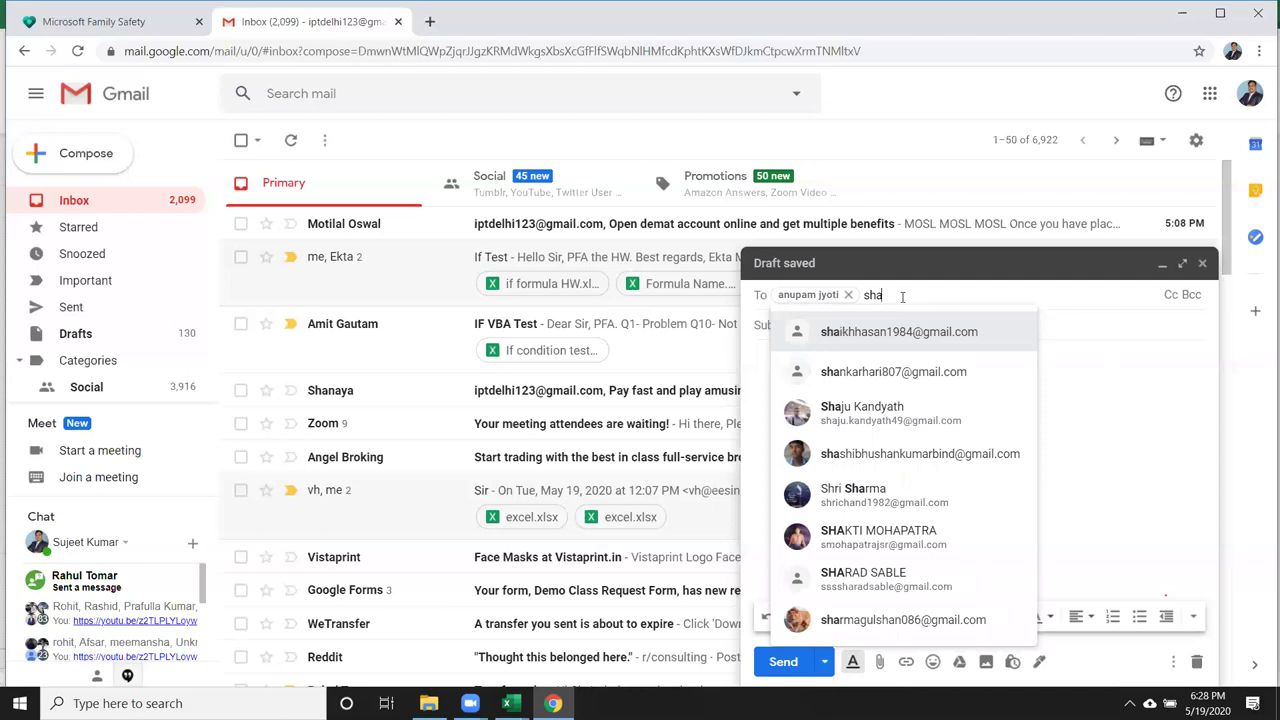
{"action": "type", "text": "i"}
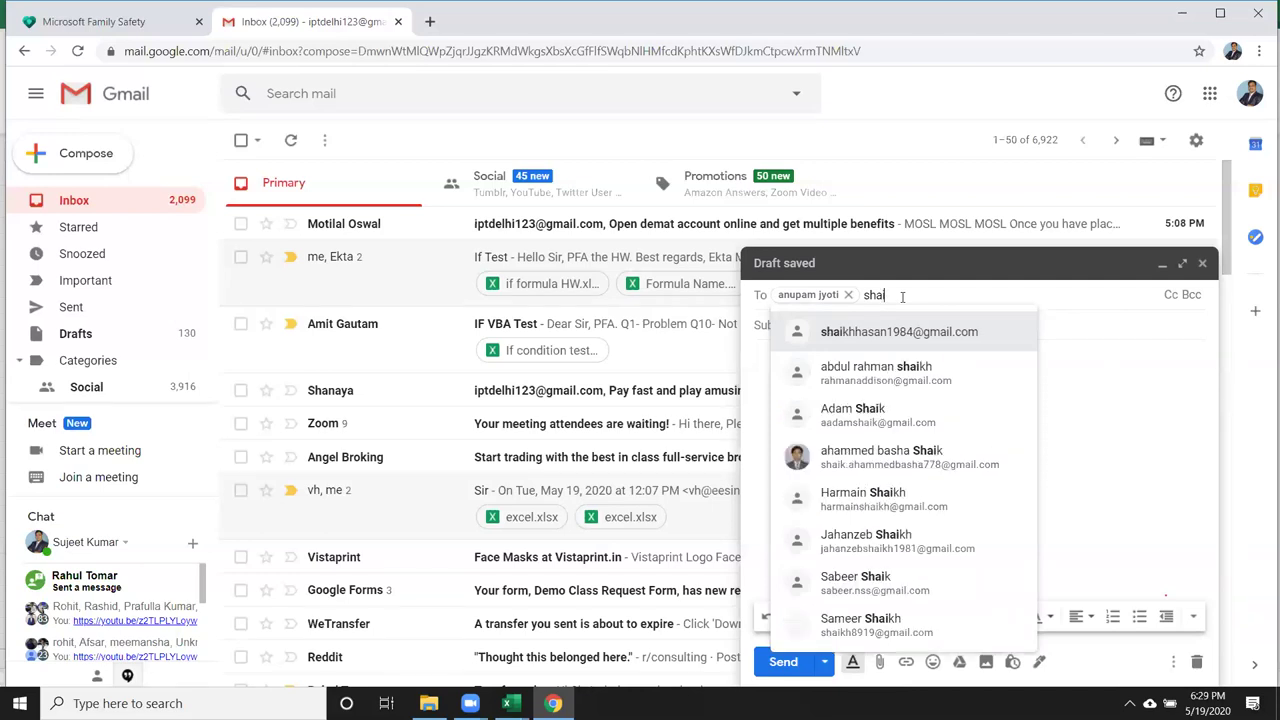
{"action": "type", "text": "l"}
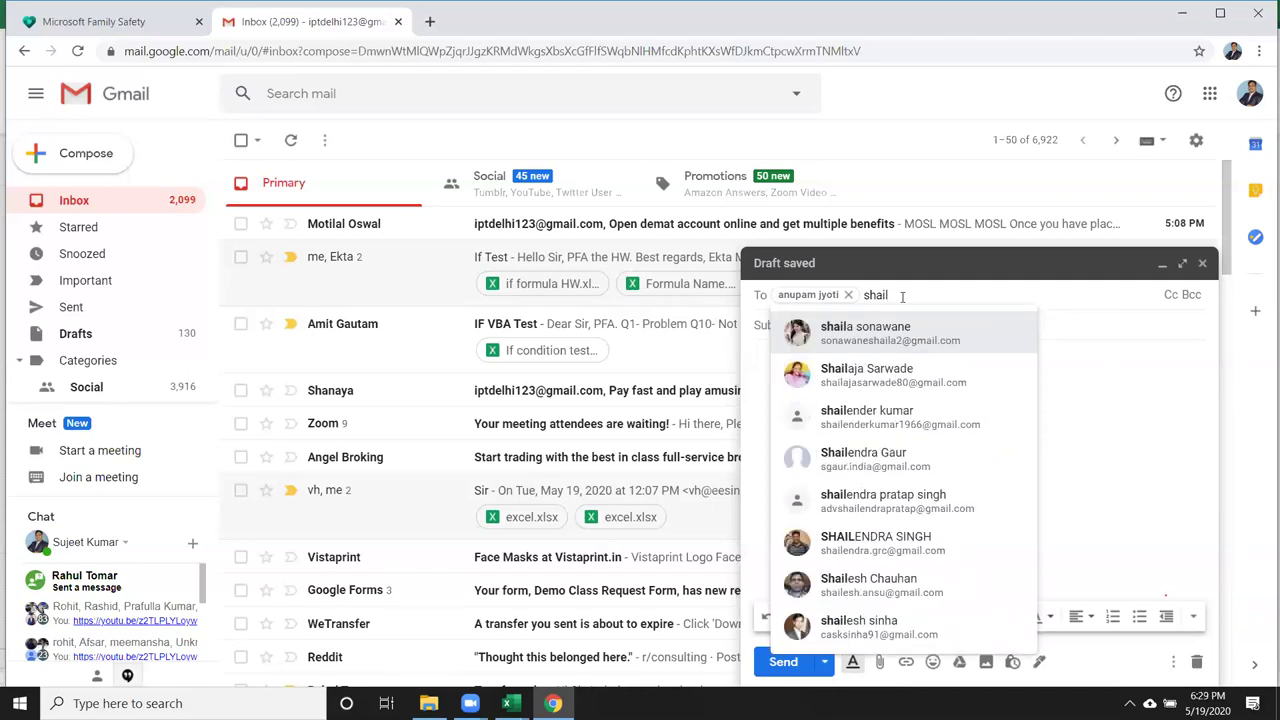
{"action": "type", "text": "e"}
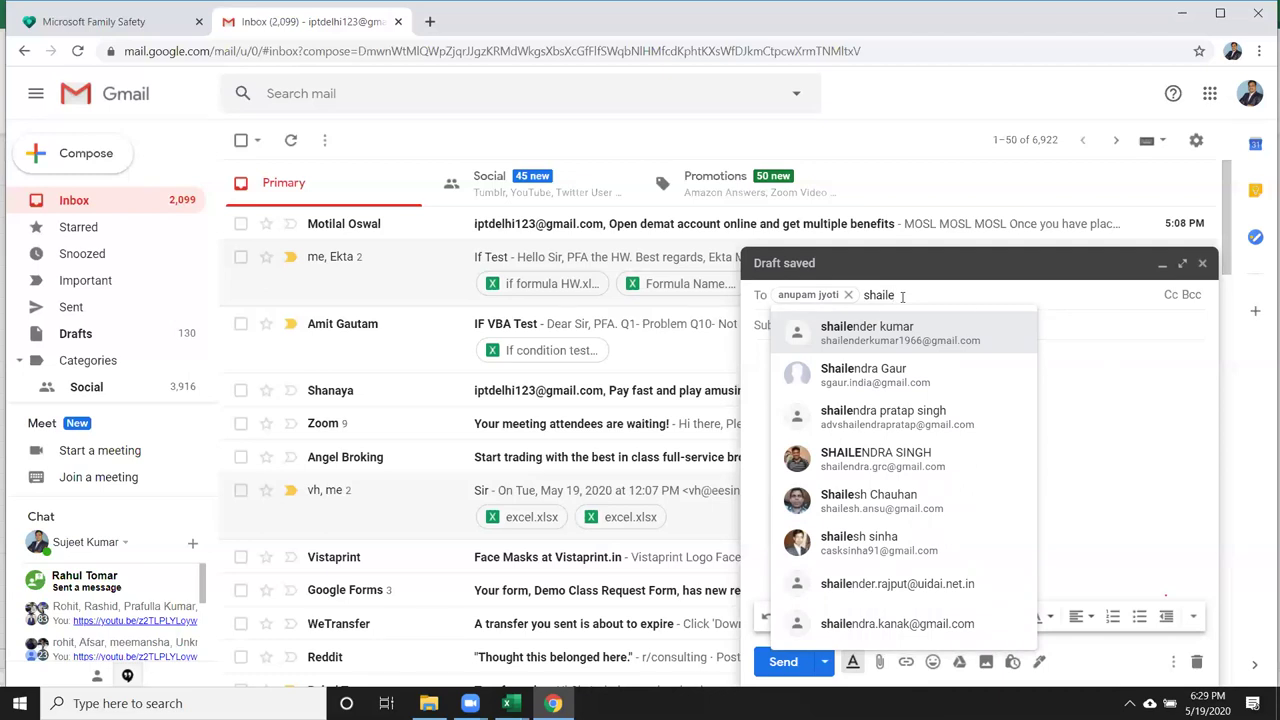
{"action": "left_click", "coordinate": [905, 341]}
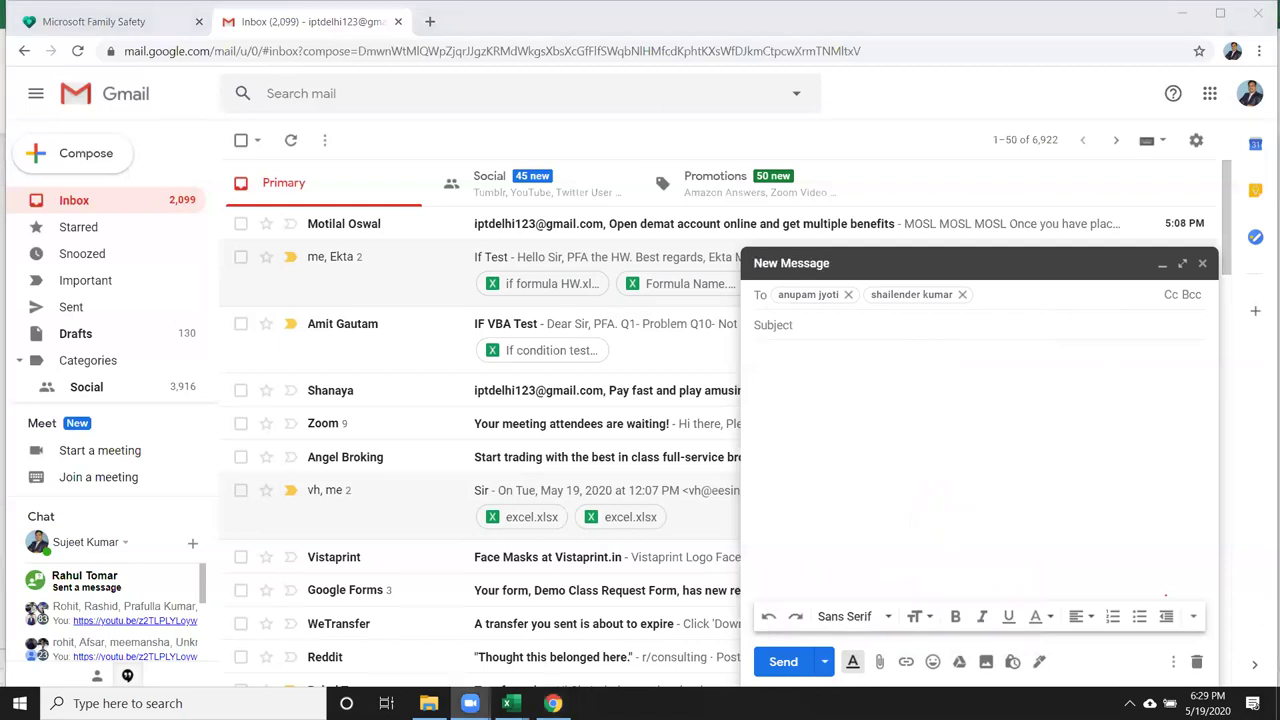
- Add another autocomplete-suggested contact to the To field as the third recipient
{"action": "left_click", "coordinate": [949, 348]}
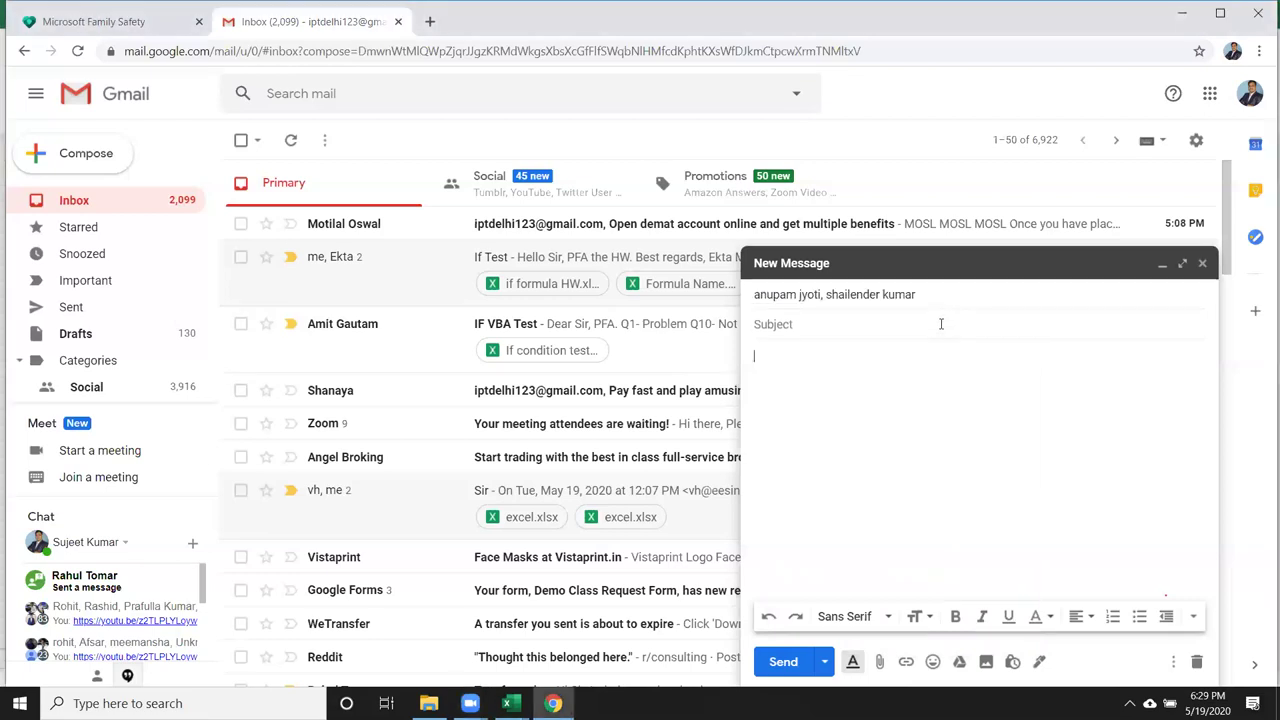
{"action": "left_click", "coordinate": [942, 297]}
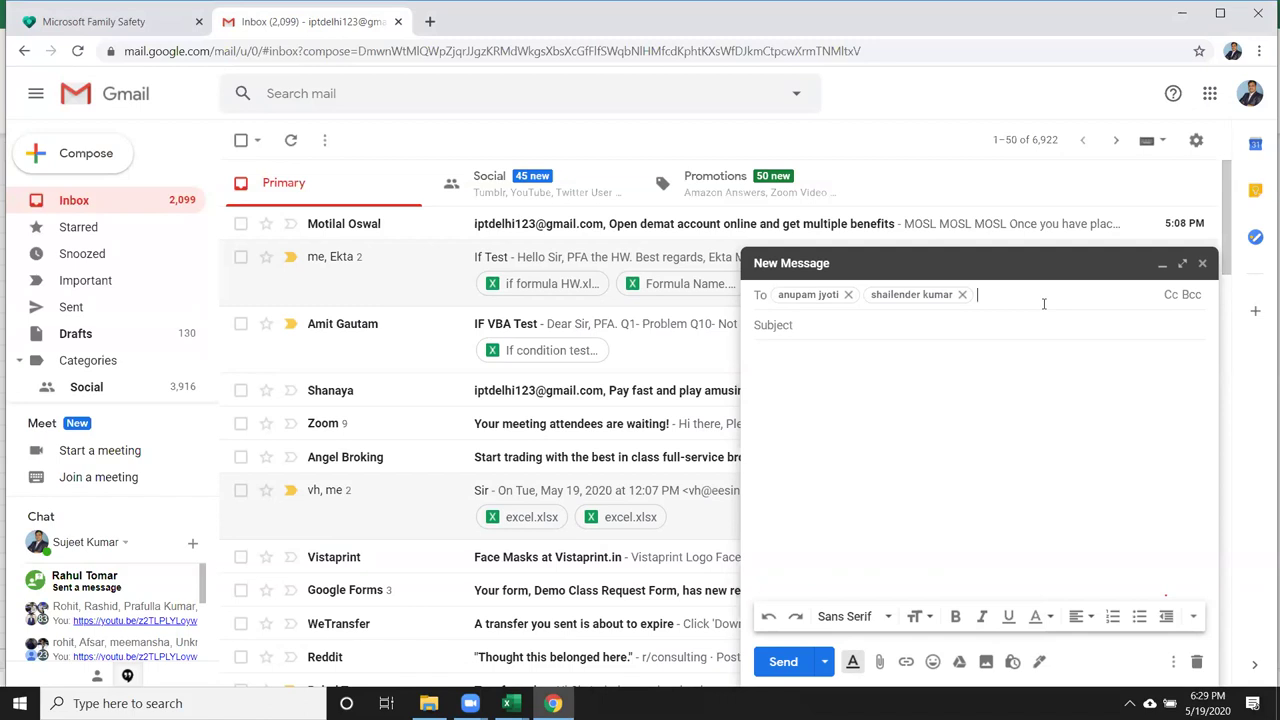
{"action": "type", "text": "bh"}
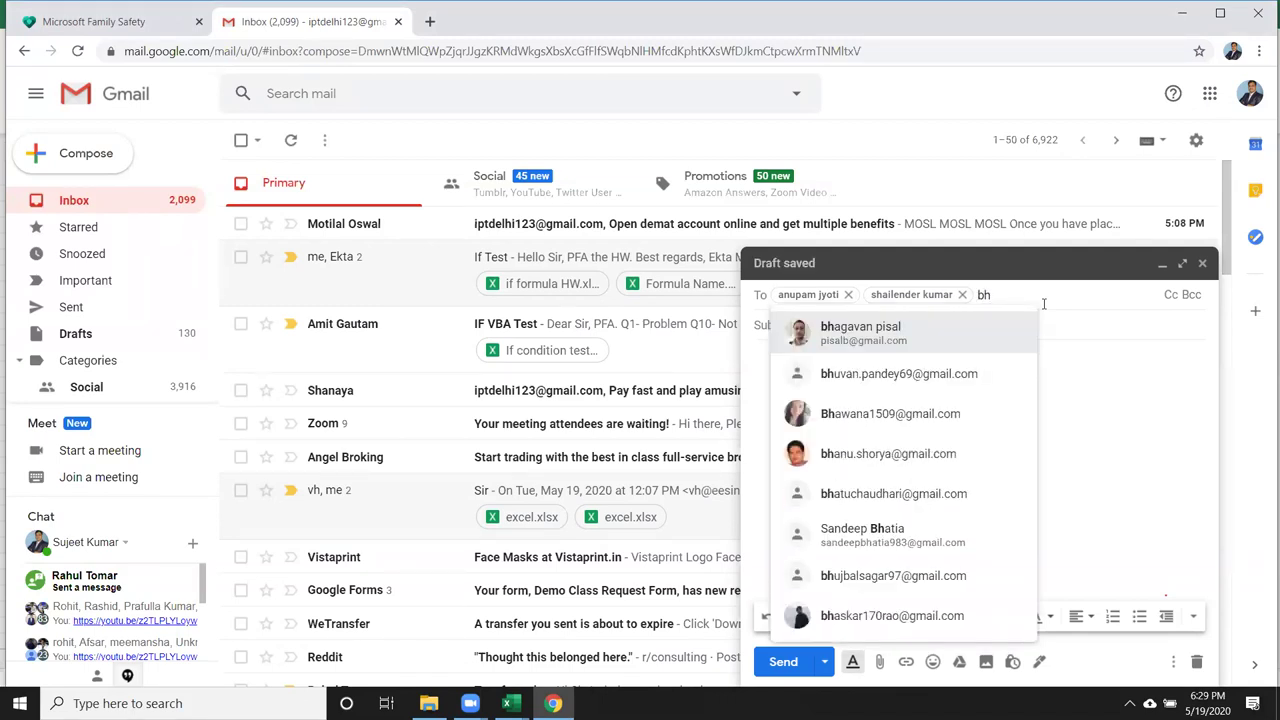
{"action": "left_click", "coordinate": [980, 380]}
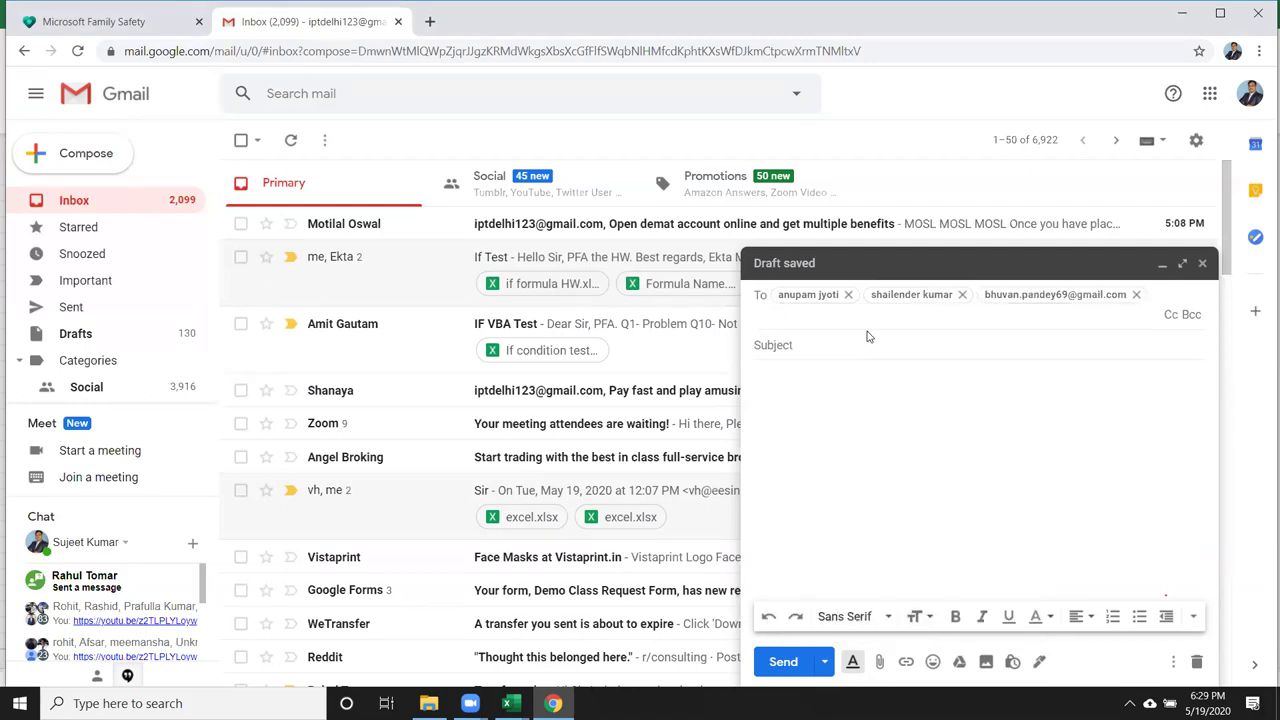
{"action": "left_click", "coordinate": [792, 330]}
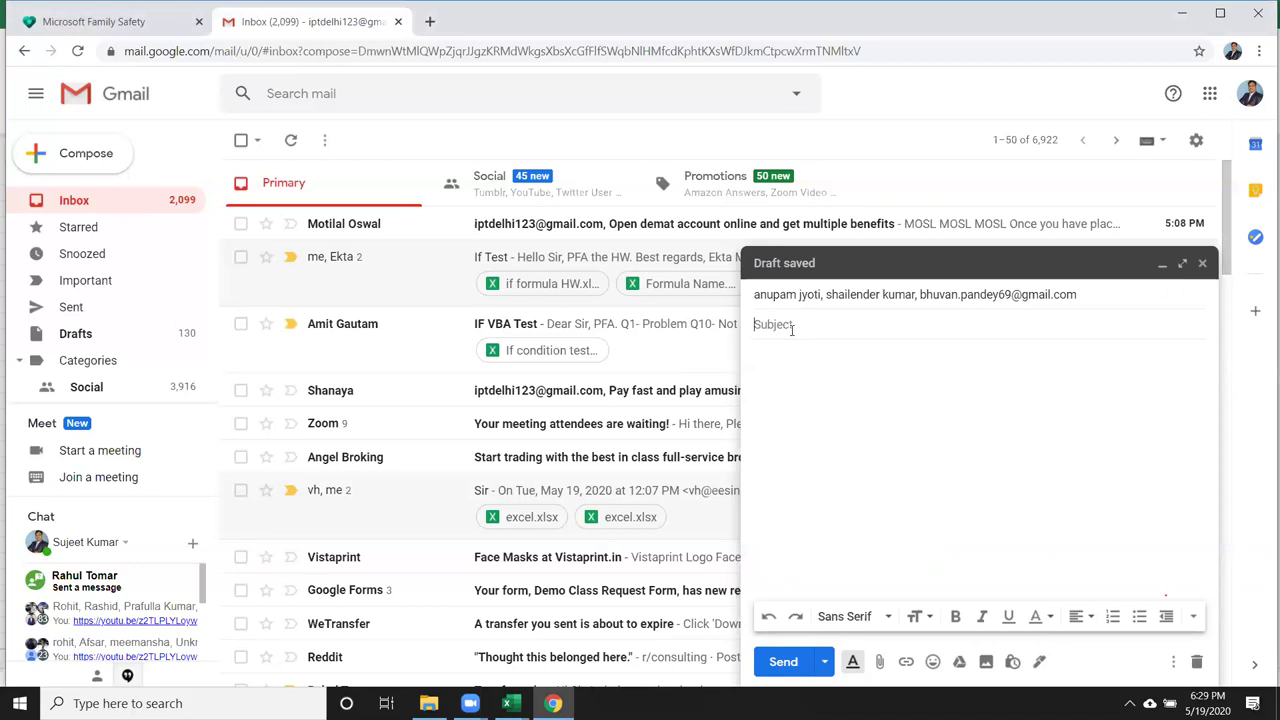
- Enter the subject 'File' and attach the DataP workbook from the Documents folder
{"action": "type", "text": "File"}
{"action": "left_click", "coordinate": [834, 365]}
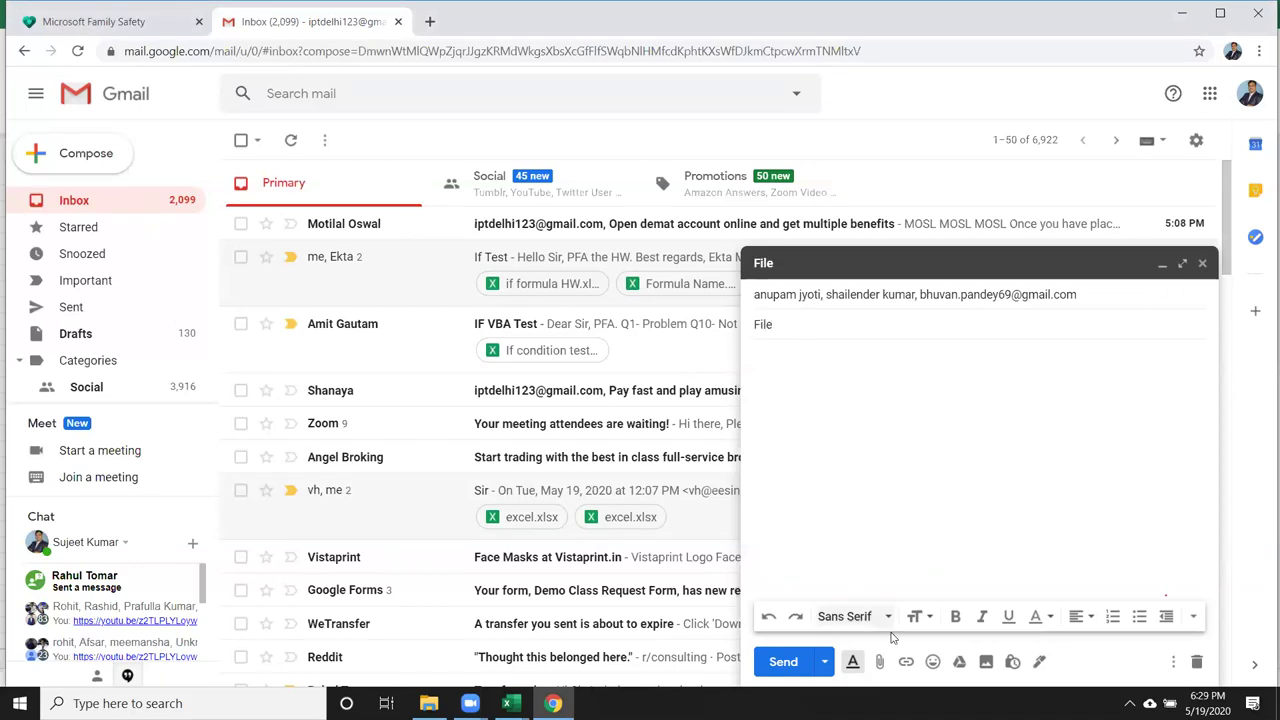
{"action": "left_click", "coordinate": [879, 663]}
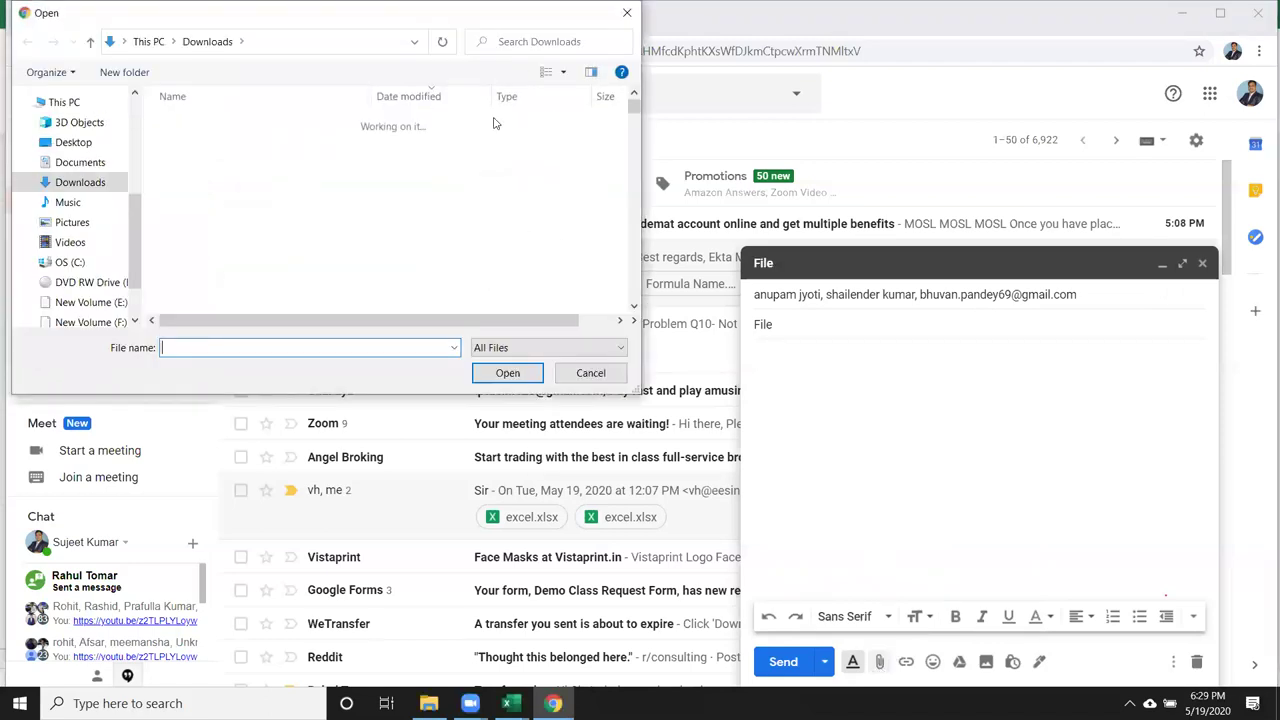
{"action": "left_click", "coordinate": [88, 162]}
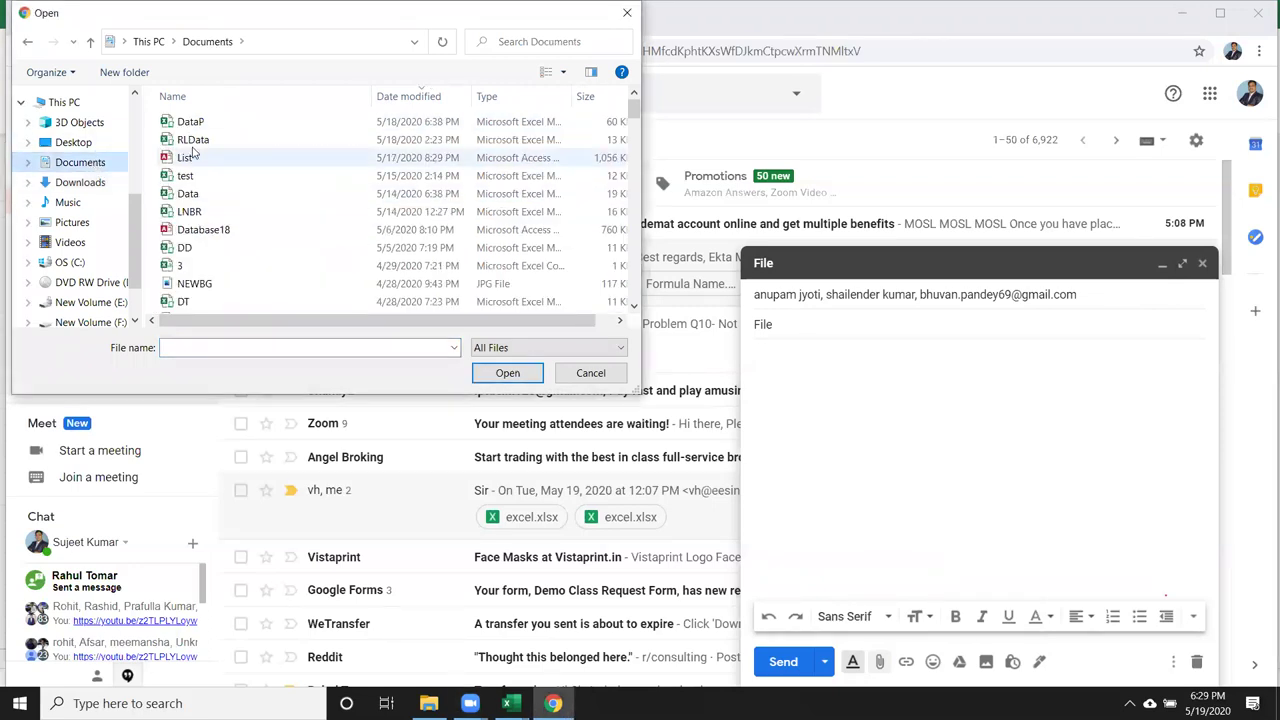
{"action": "left_click", "coordinate": [208, 123]}
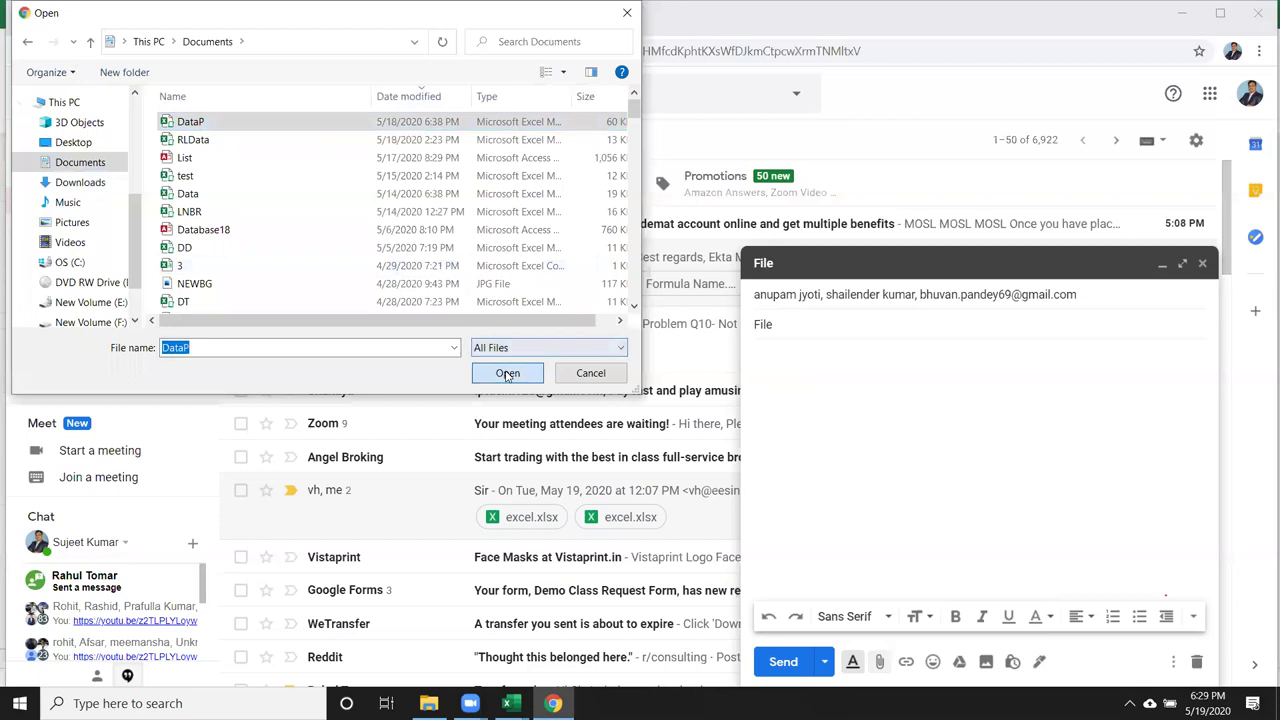
{"action": "left_click", "coordinate": [508, 373]}
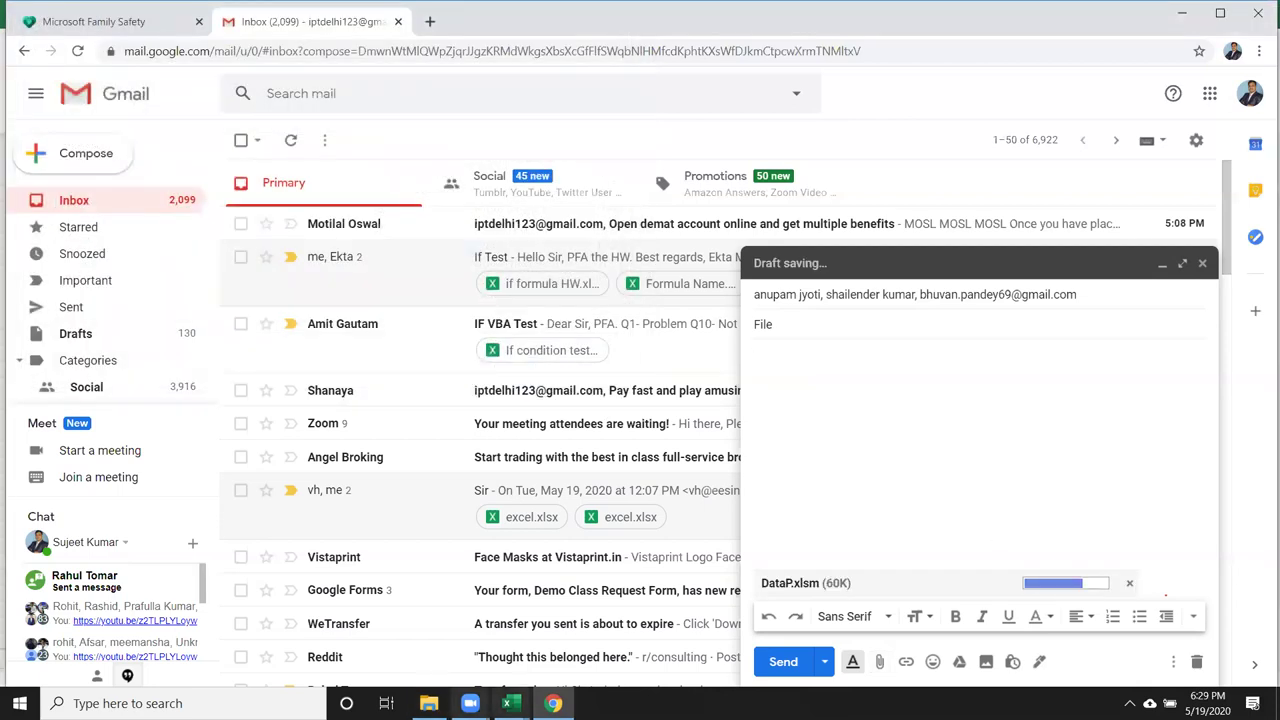
- Back in DataP, check Industrial Goods, Europe, Middle East and Product2 values in Sheet11's pivots
{"action": "mouse_move", "coordinate": [507, 703]}
{"action": "left_click", "coordinate": [585, 625]}
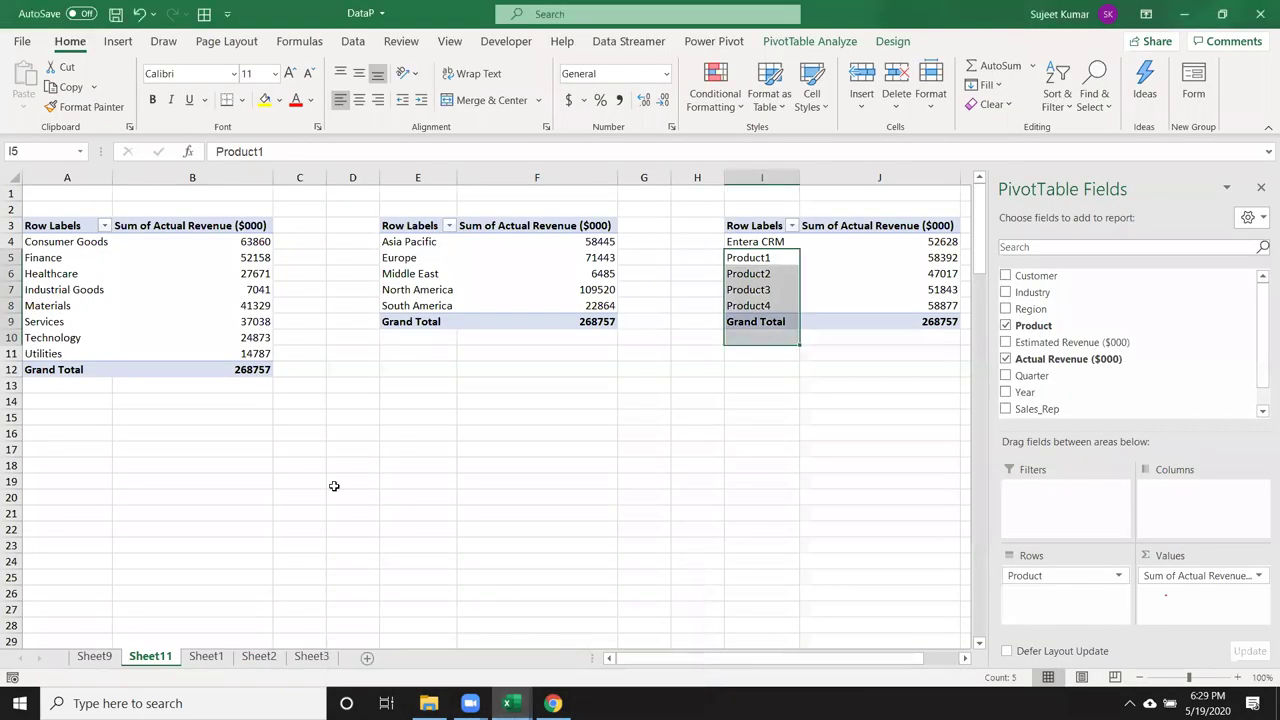
{"action": "left_click", "coordinate": [180, 302]}
{"action": "left_click", "coordinate": [514, 258]}
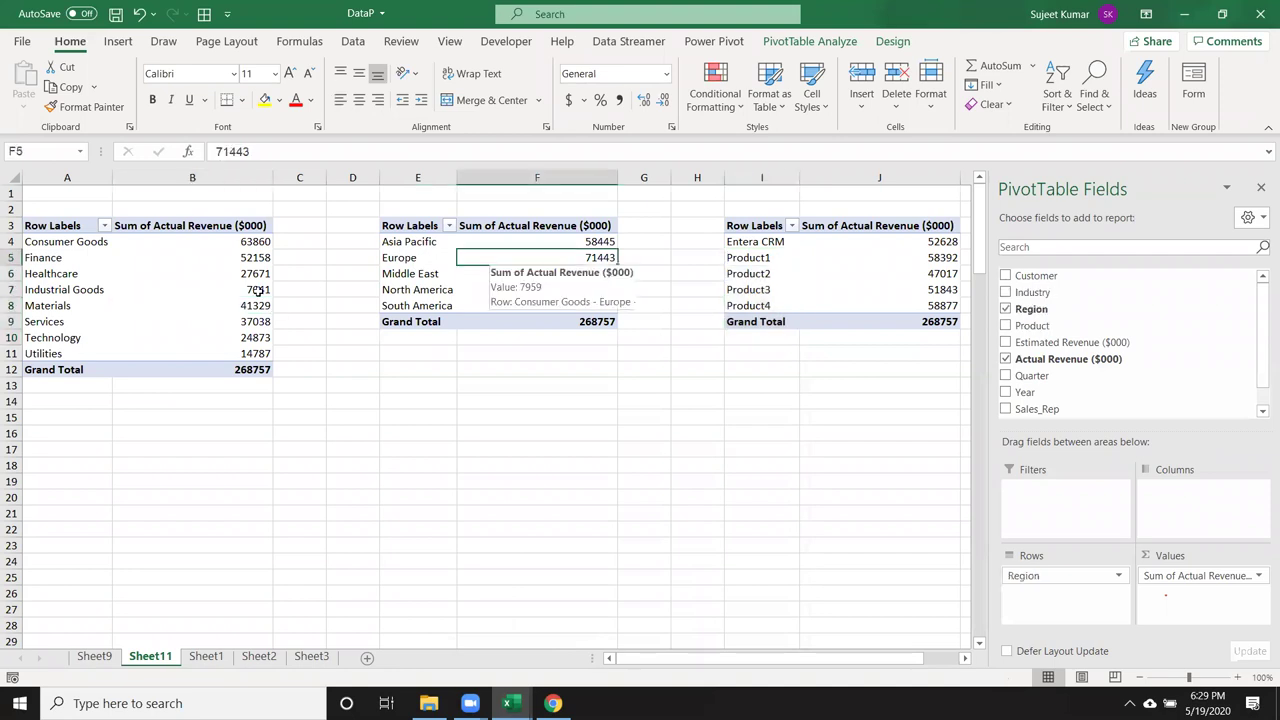
{"action": "left_click", "coordinate": [258, 290]}
{"action": "left_click", "coordinate": [788, 274]}
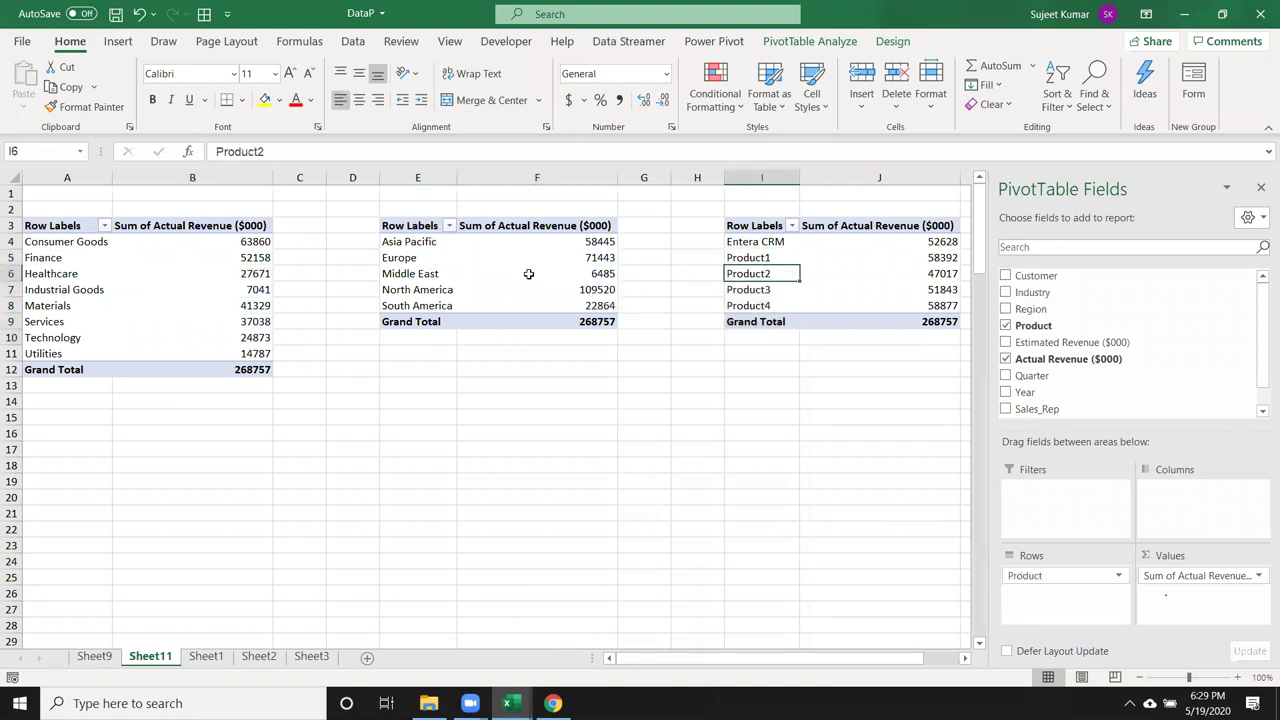
{"action": "left_click", "coordinate": [528, 274]}
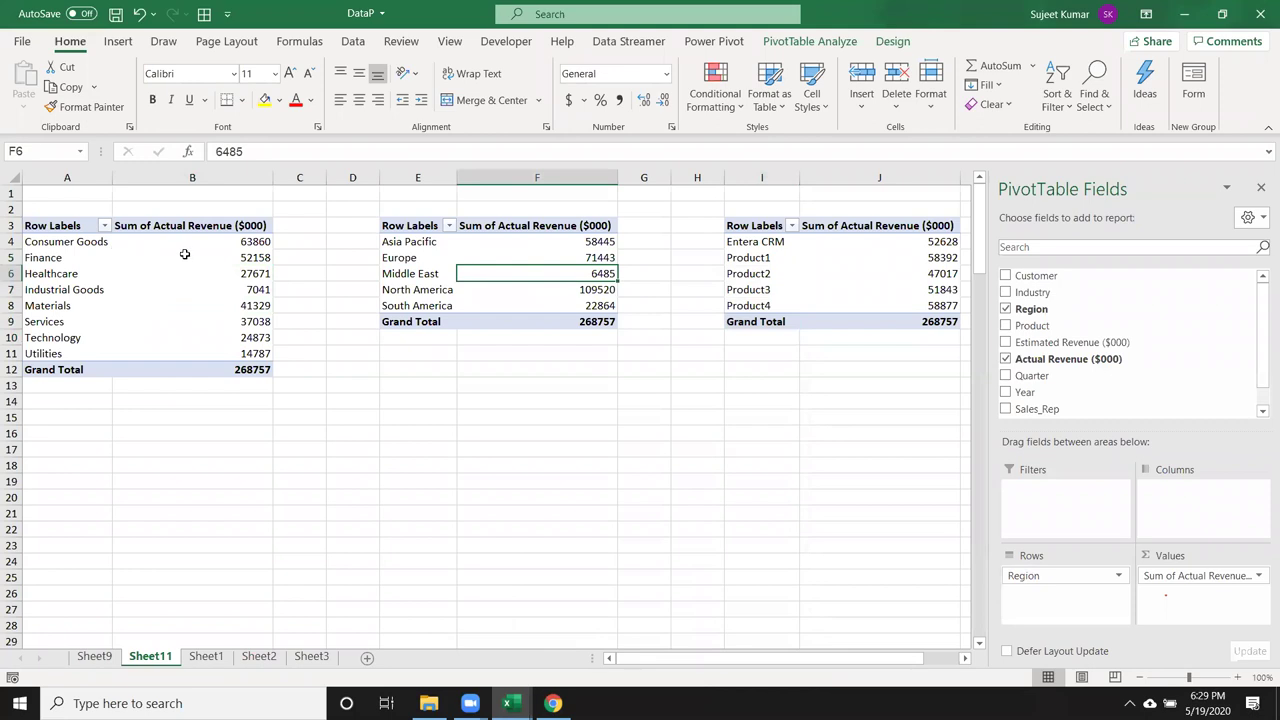
- Select the industry, region and Product1–Product4 revenue ranges to check their totals
{"action": "left_click_drag", "start_coordinate": [185, 257], "coordinate": [206, 334]}
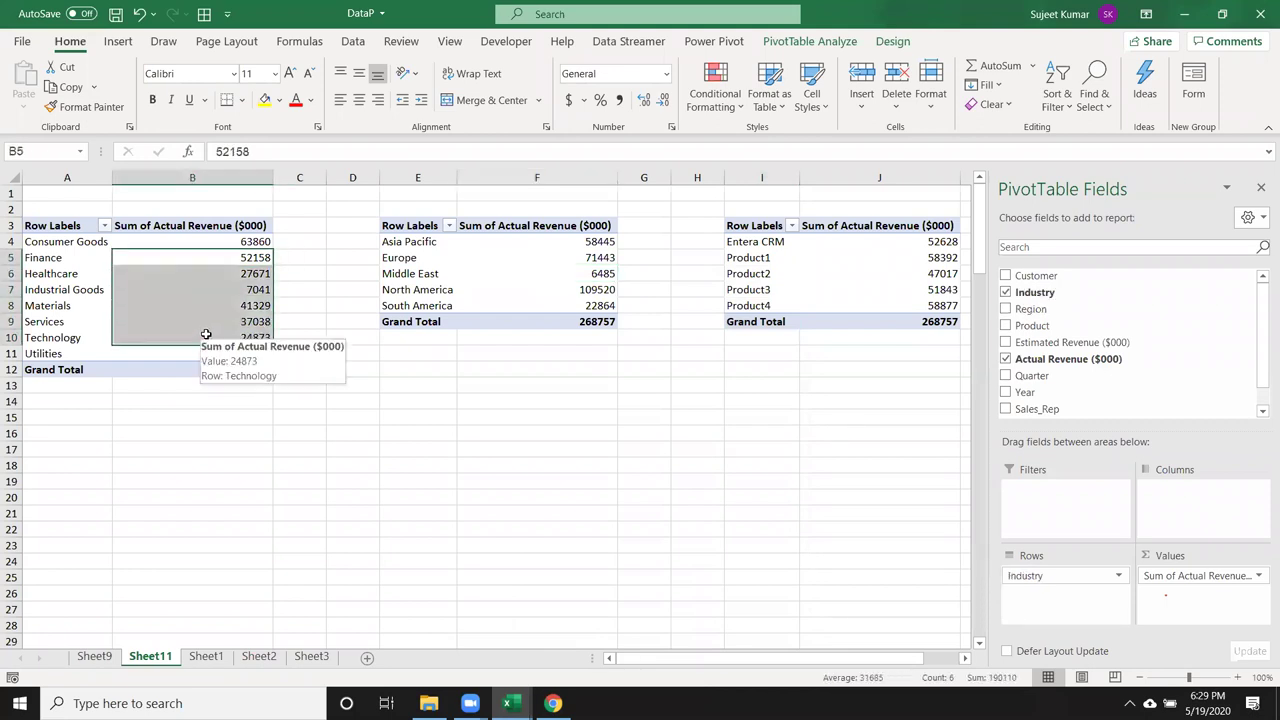
{"action": "left_click_drag", "start_coordinate": [605, 257], "coordinate": [612, 305]}
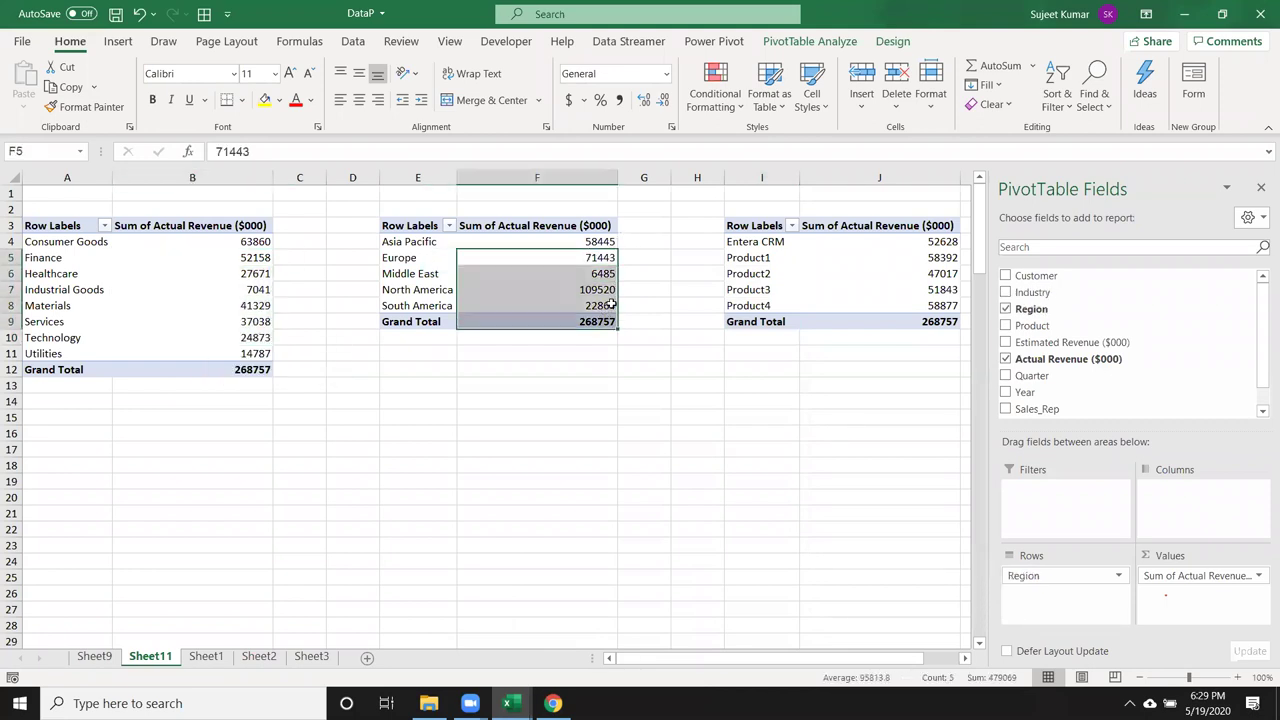
{"action": "left_click_drag", "start_coordinate": [940, 260], "coordinate": [941, 303]}
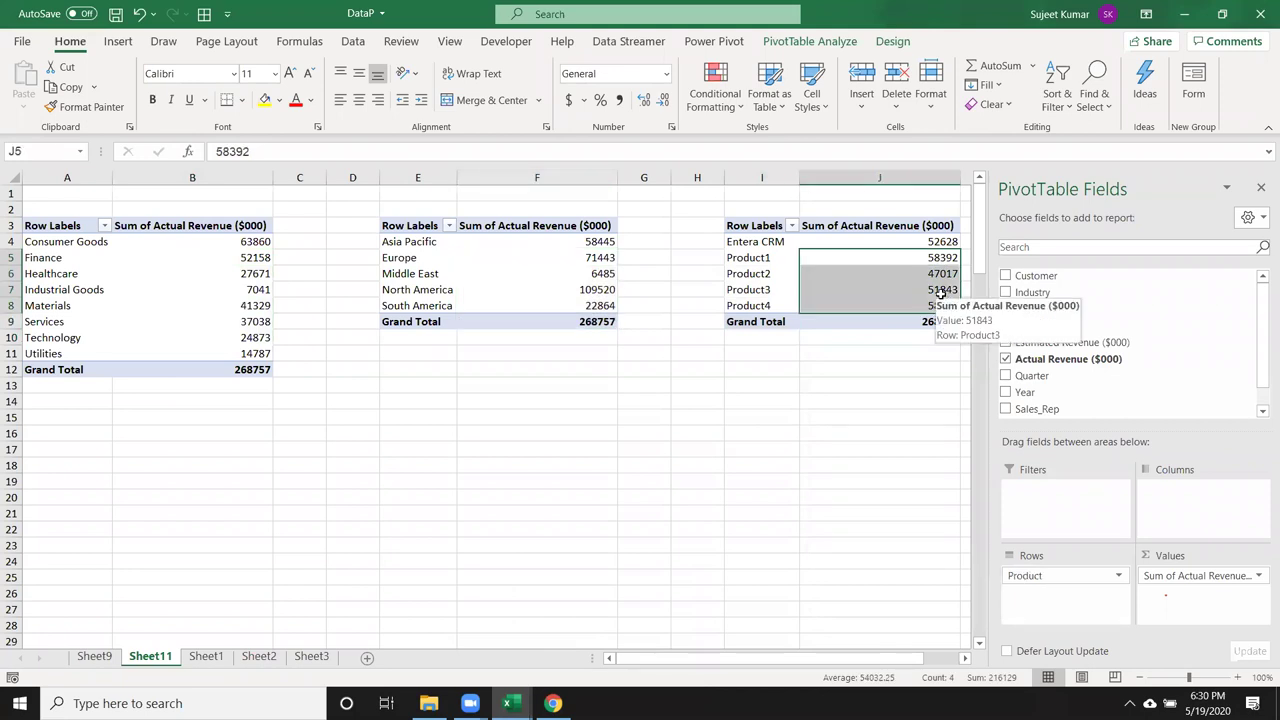
- On Sheet1, inspect Actual Revenue and Product entries and select data columns A through I
{"action": "left_click", "coordinate": [206, 656]}
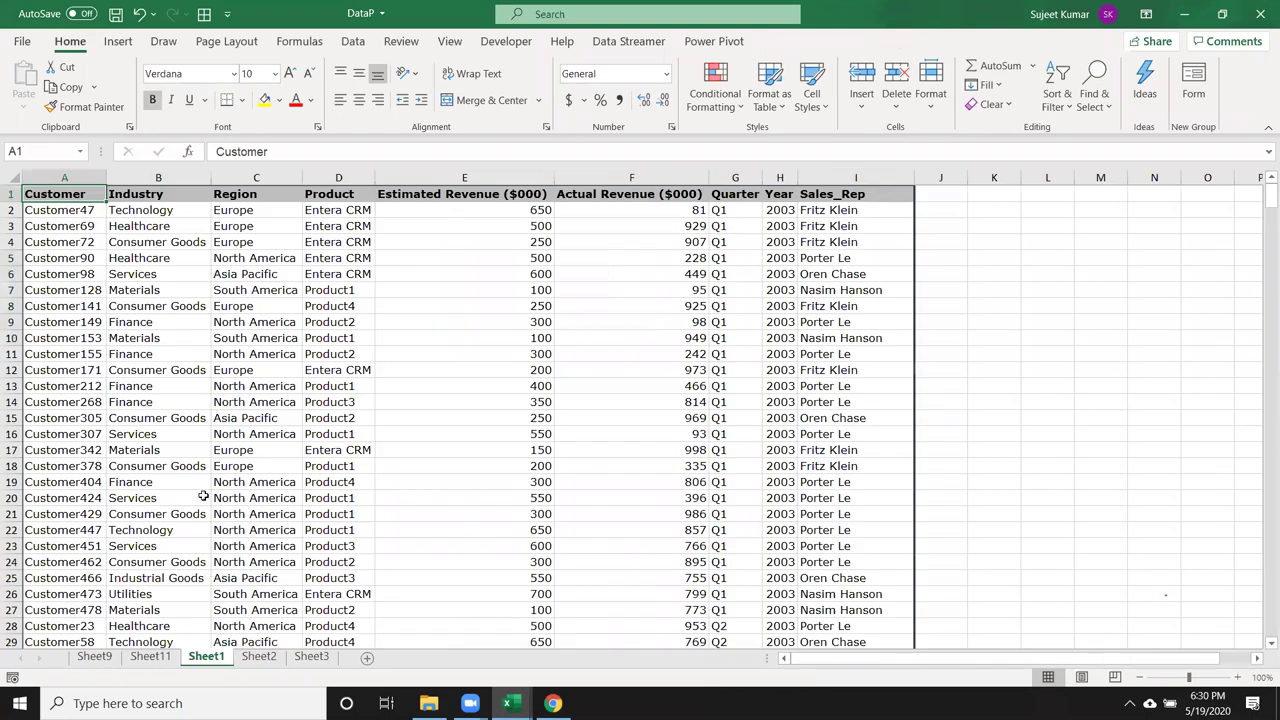
{"action": "left_click_drag", "start_coordinate": [62, 177], "coordinate": [886, 176]}
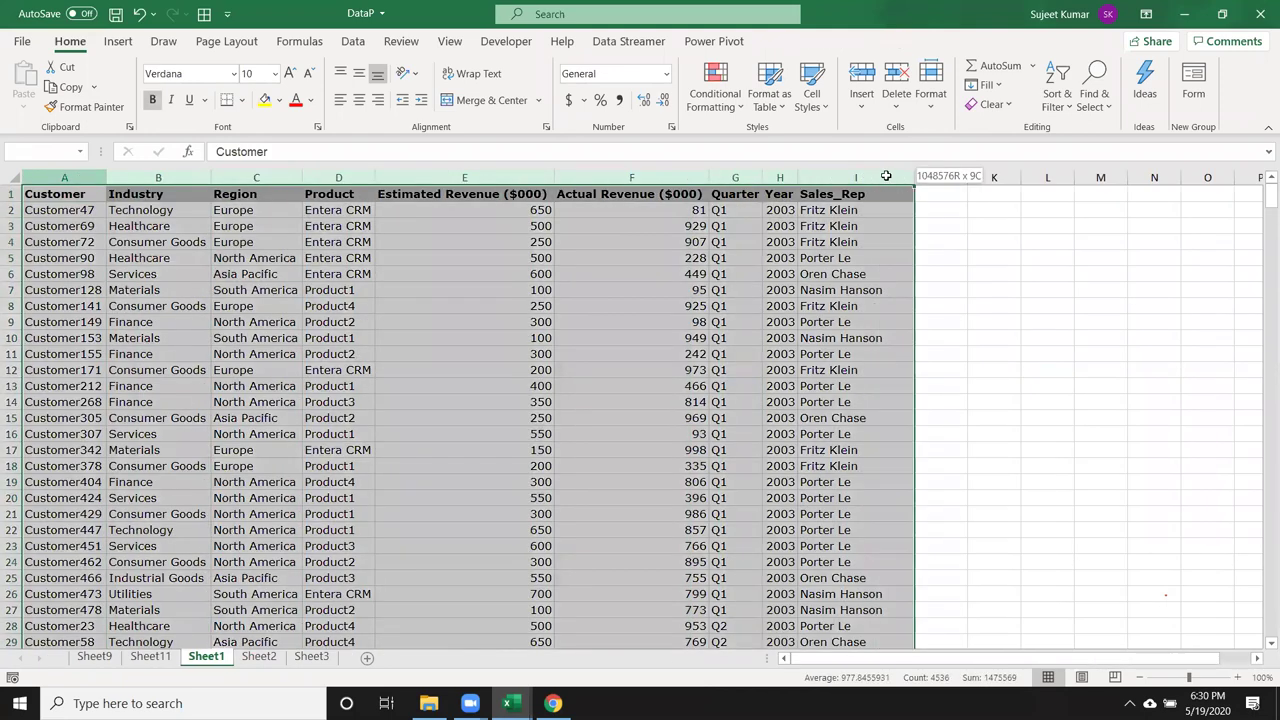
{"action": "left_click", "coordinate": [677, 305]}
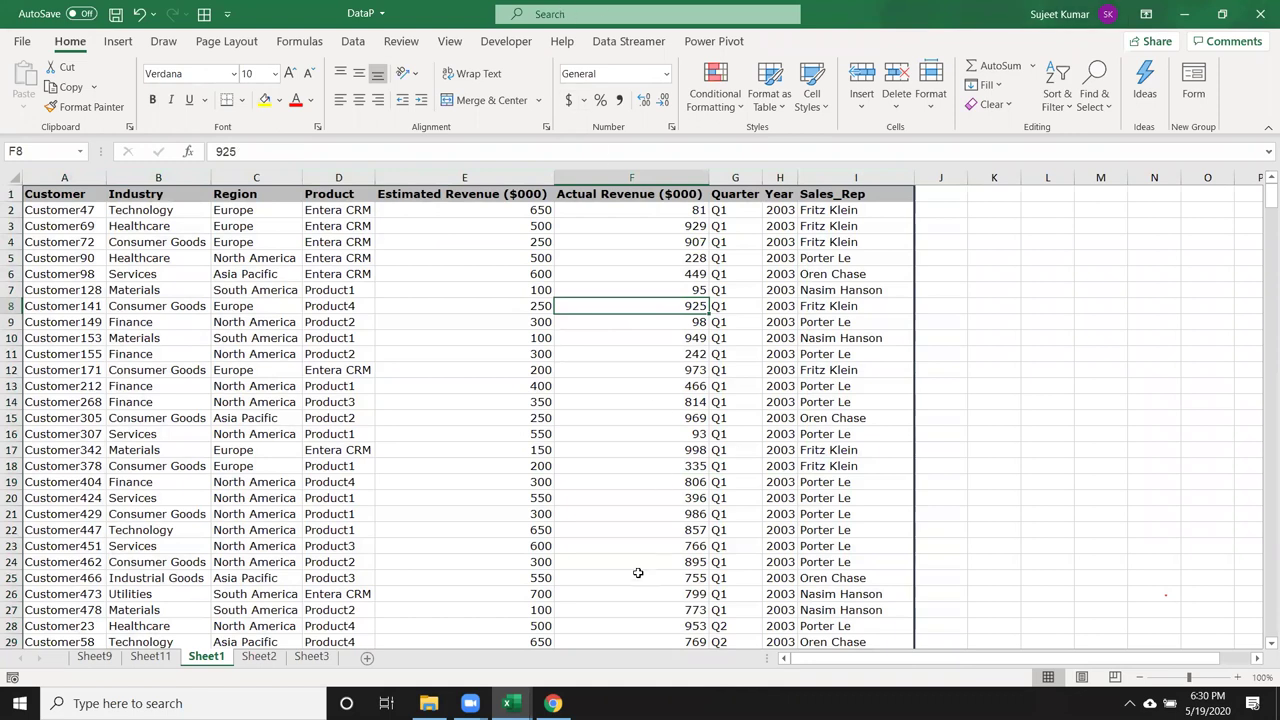
{"action": "left_click", "coordinate": [680, 336]}
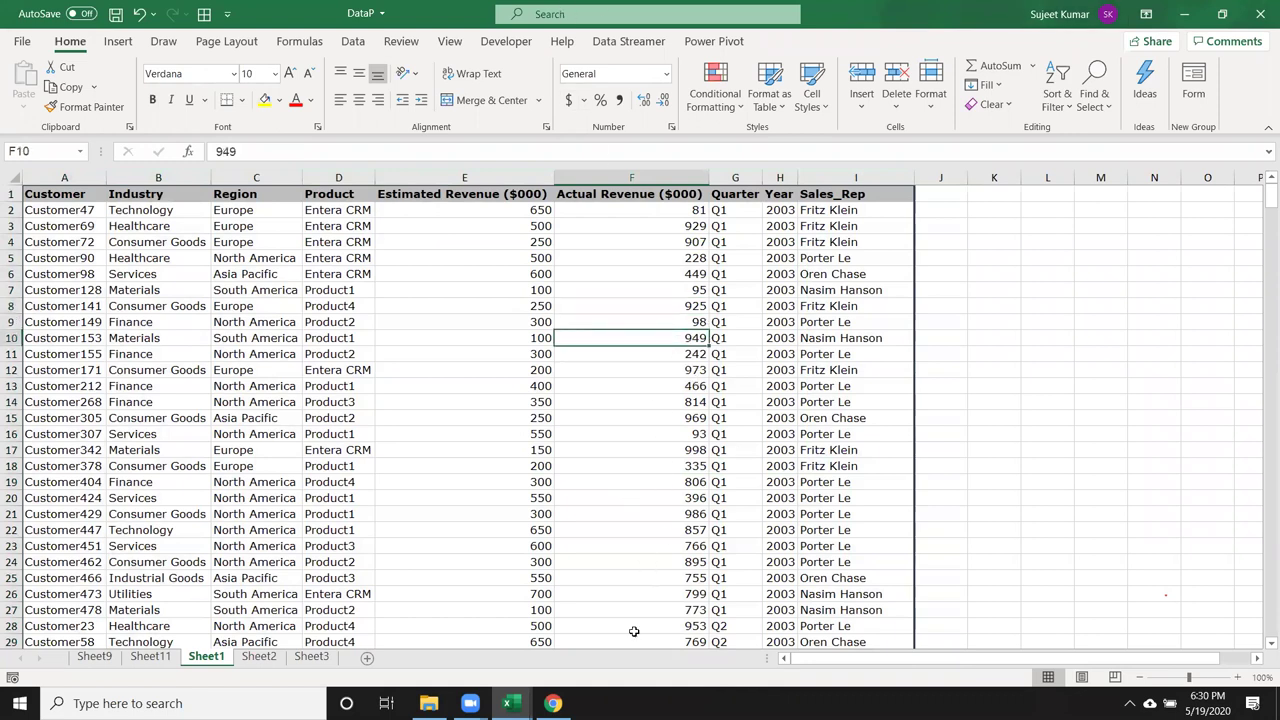
{"action": "left_click", "coordinate": [338, 256]}
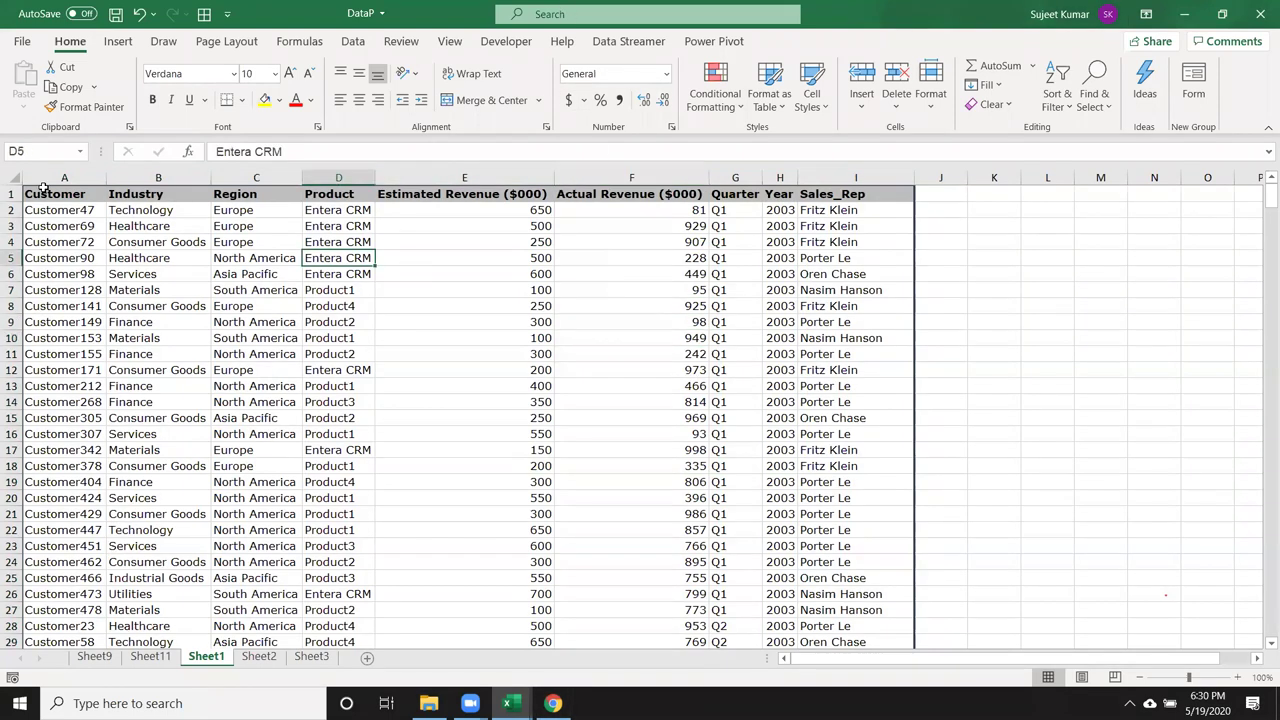
{"action": "left_click_drag", "start_coordinate": [43, 178], "coordinate": [857, 218]}
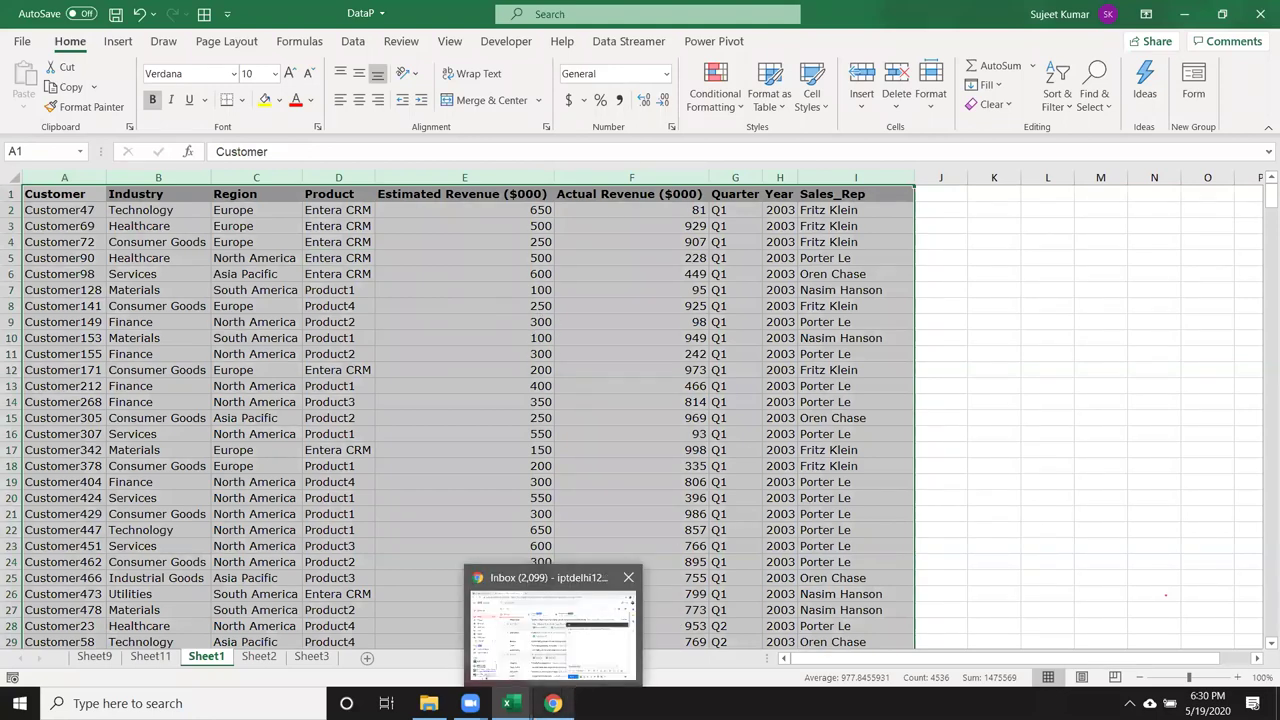
- Send the Gmail draft with the DataP attachment, then return to the DataP workbook
{"action": "left_click", "coordinate": [555, 702]}
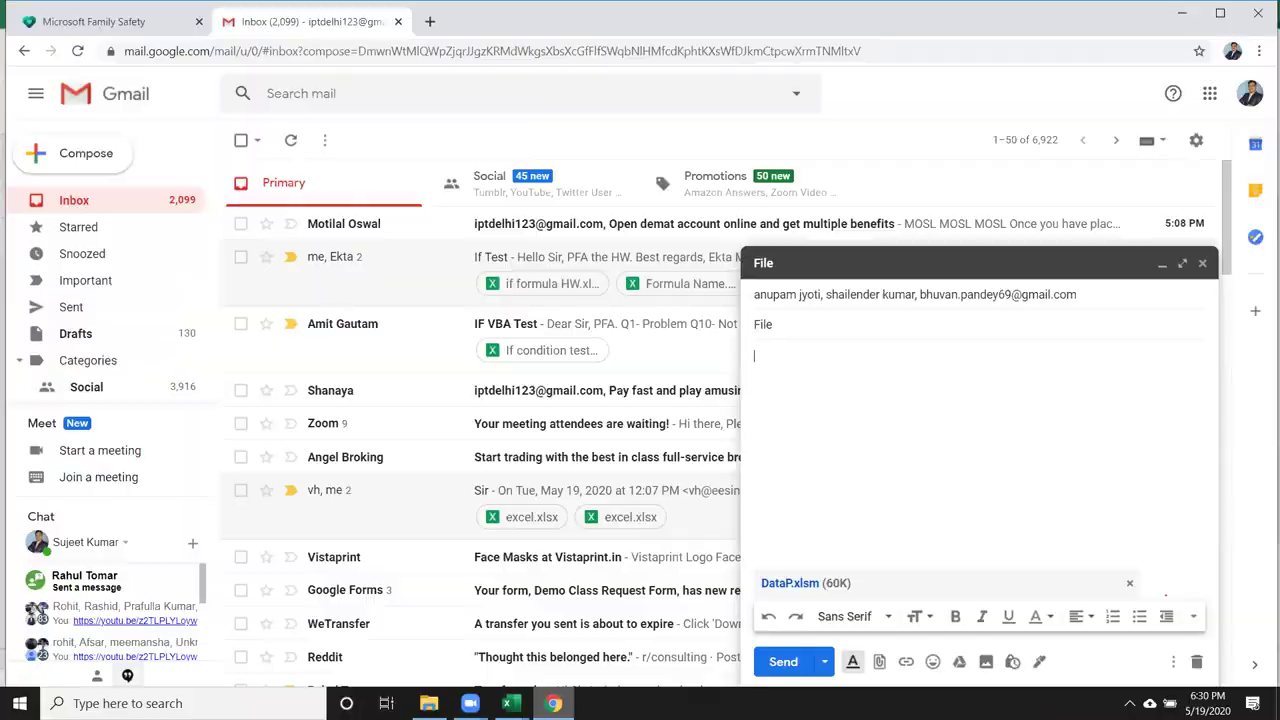
{"action": "left_click", "coordinate": [785, 664]}
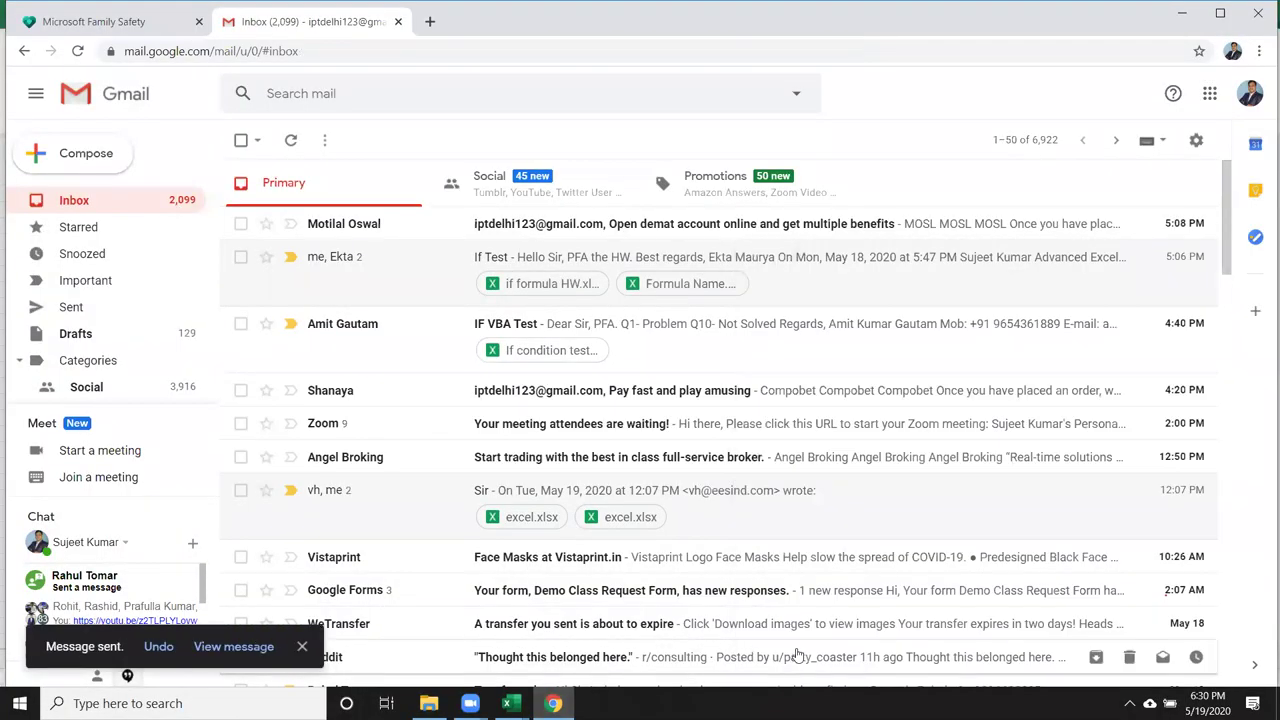
{"action": "mouse_move", "coordinate": [508, 703]}
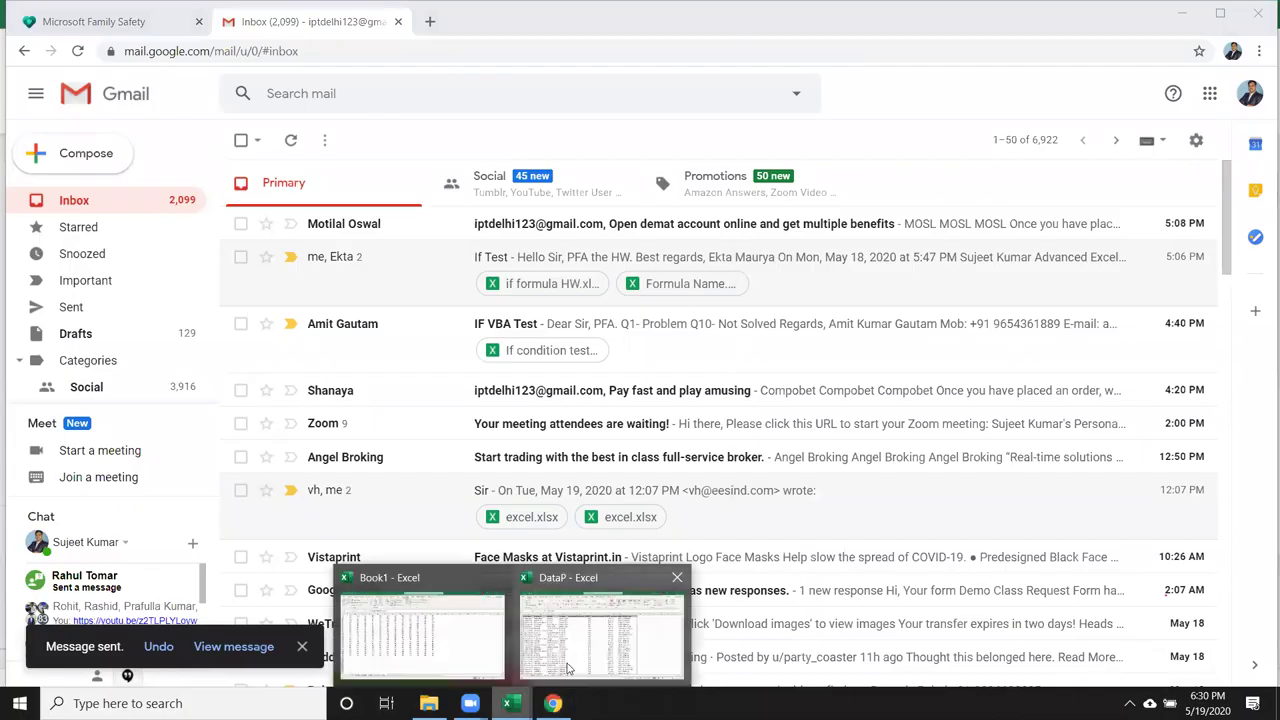
{"action": "left_click", "coordinate": [567, 668]}
- Starting from cell A1, open Create PivotTable for the Sheet1 range A1:I504
{"action": "left_click", "coordinate": [520, 400]}
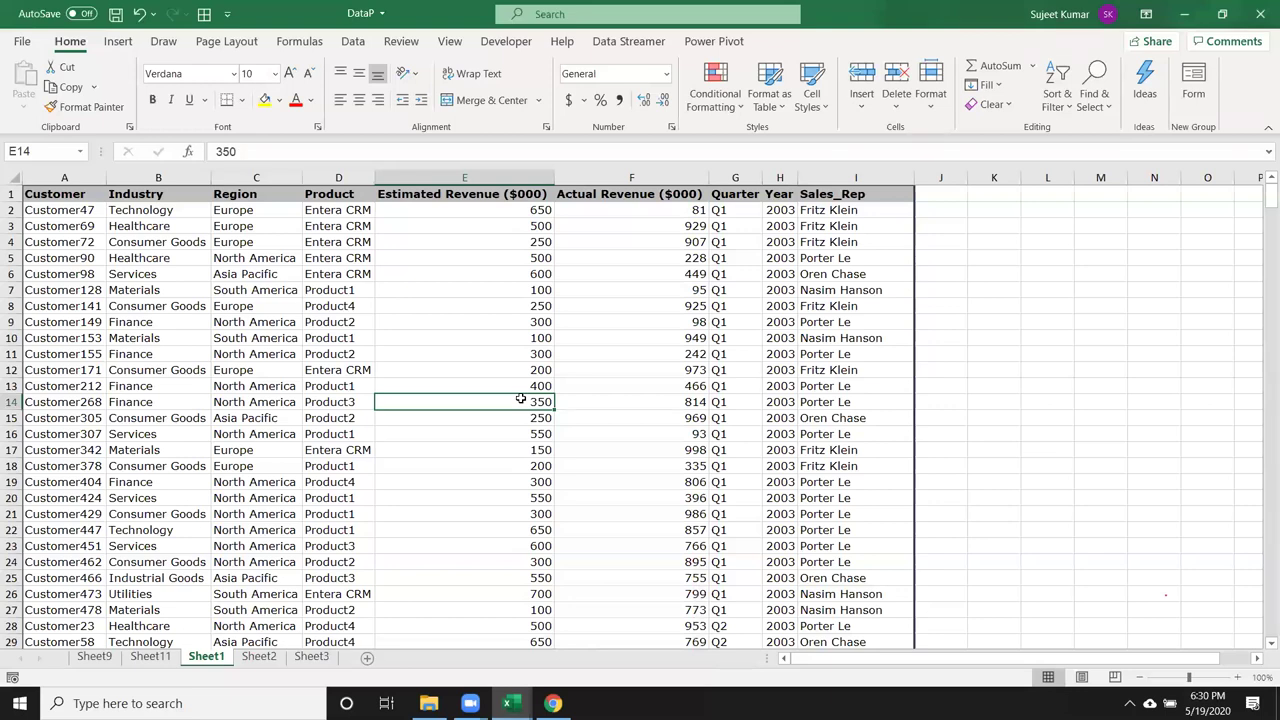
{"action": "left_click_drag", "start_coordinate": [468, 354], "coordinate": [467, 394]}
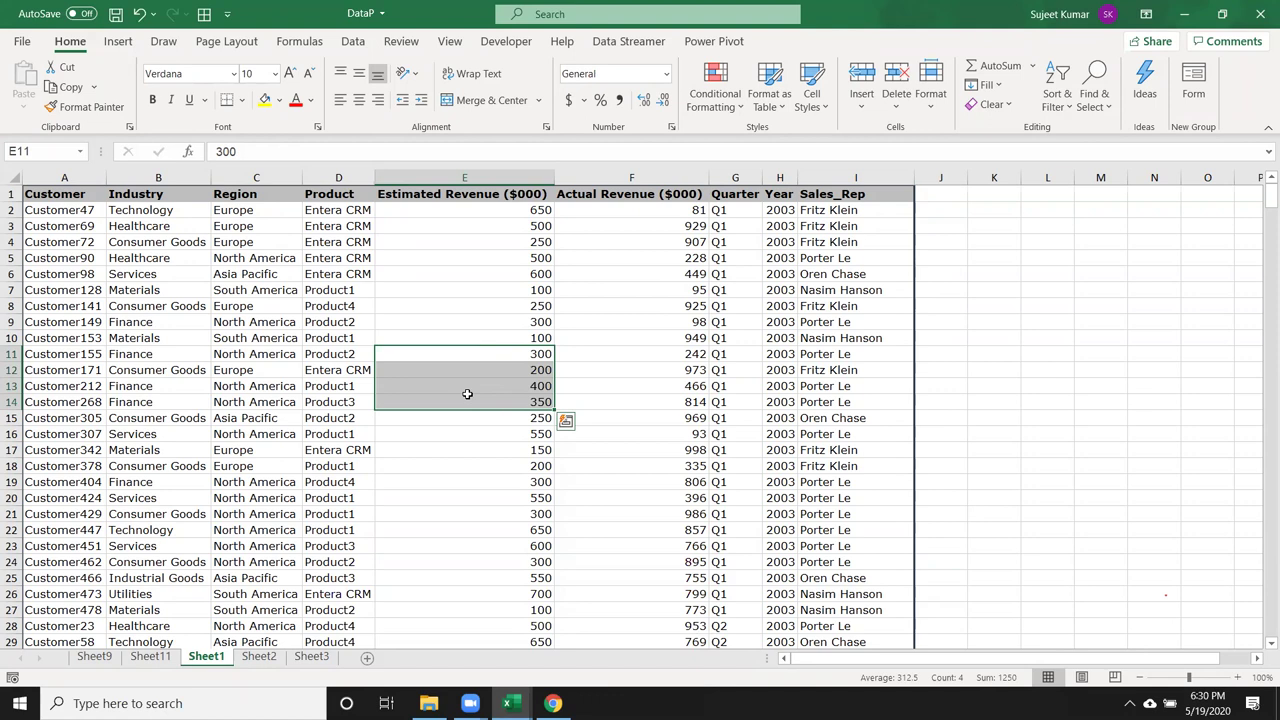
{"action": "left_click", "coordinate": [84, 195]}
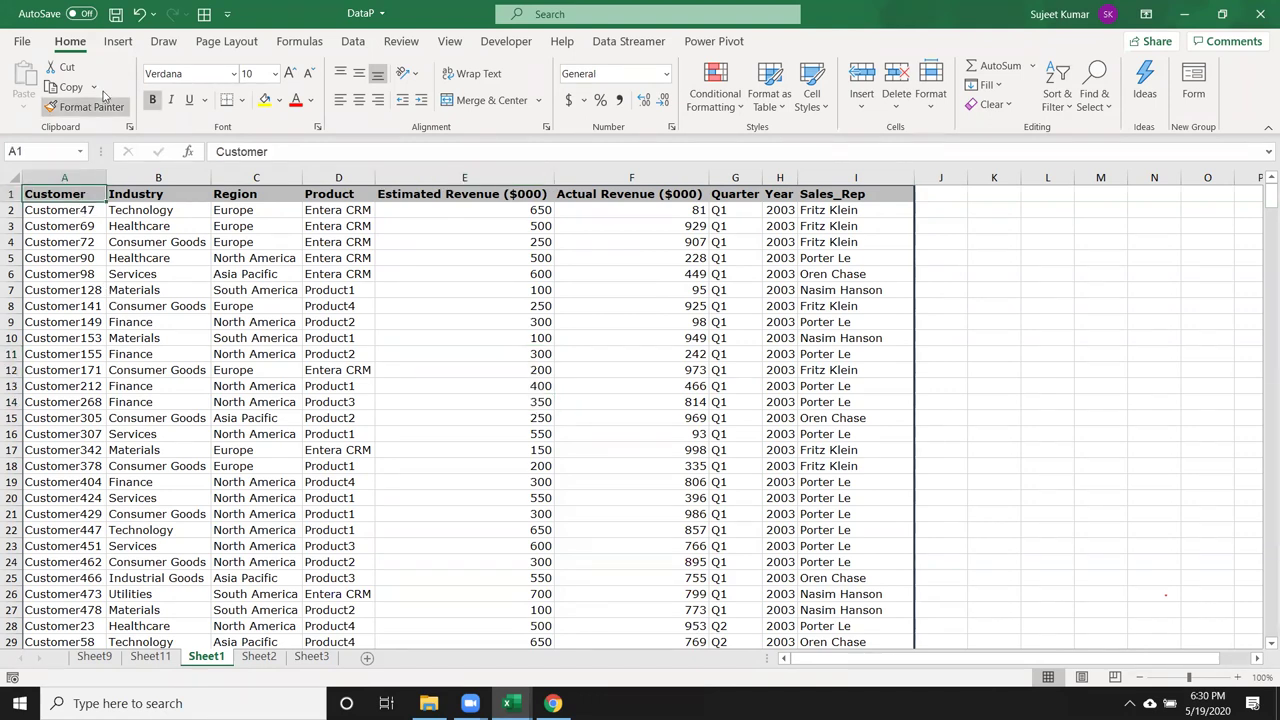
{"action": "left_click", "coordinate": [118, 41]}
{"action": "left_click", "coordinate": [38, 93]}
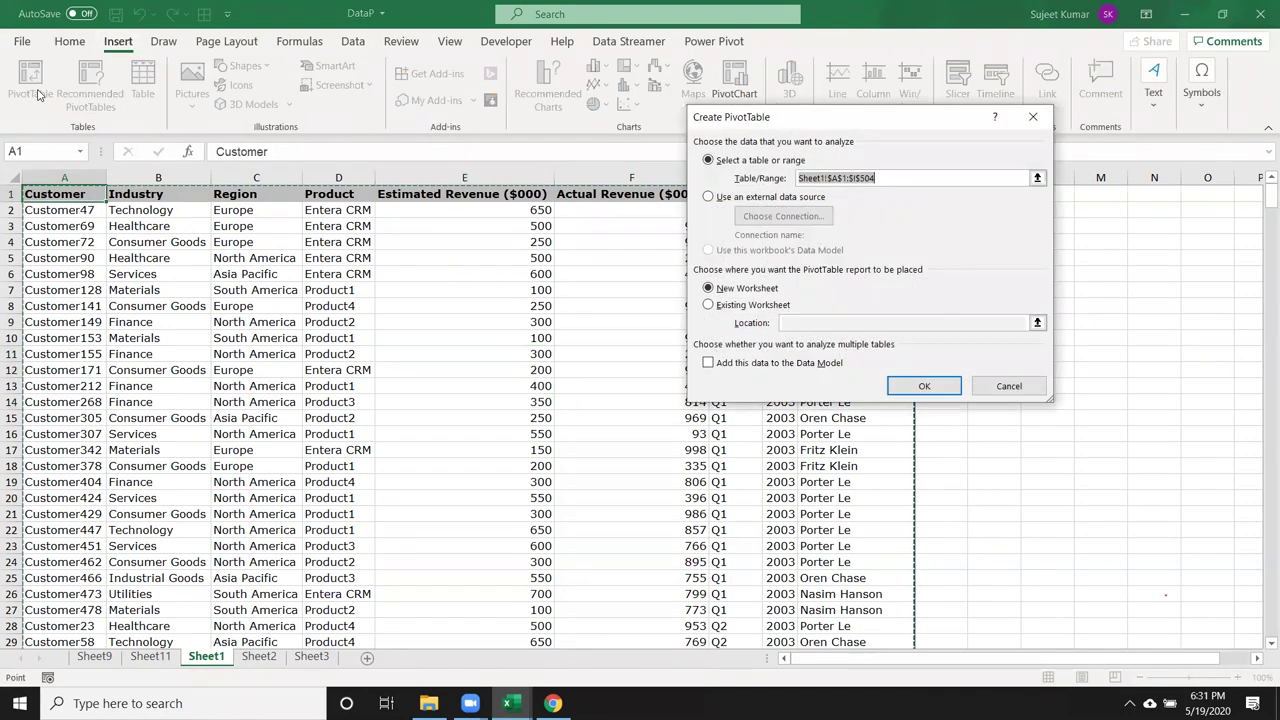
- Accept New Worksheet to create an empty PivotTable8 on Sheet12
{"action": "left_click", "coordinate": [930, 386]}
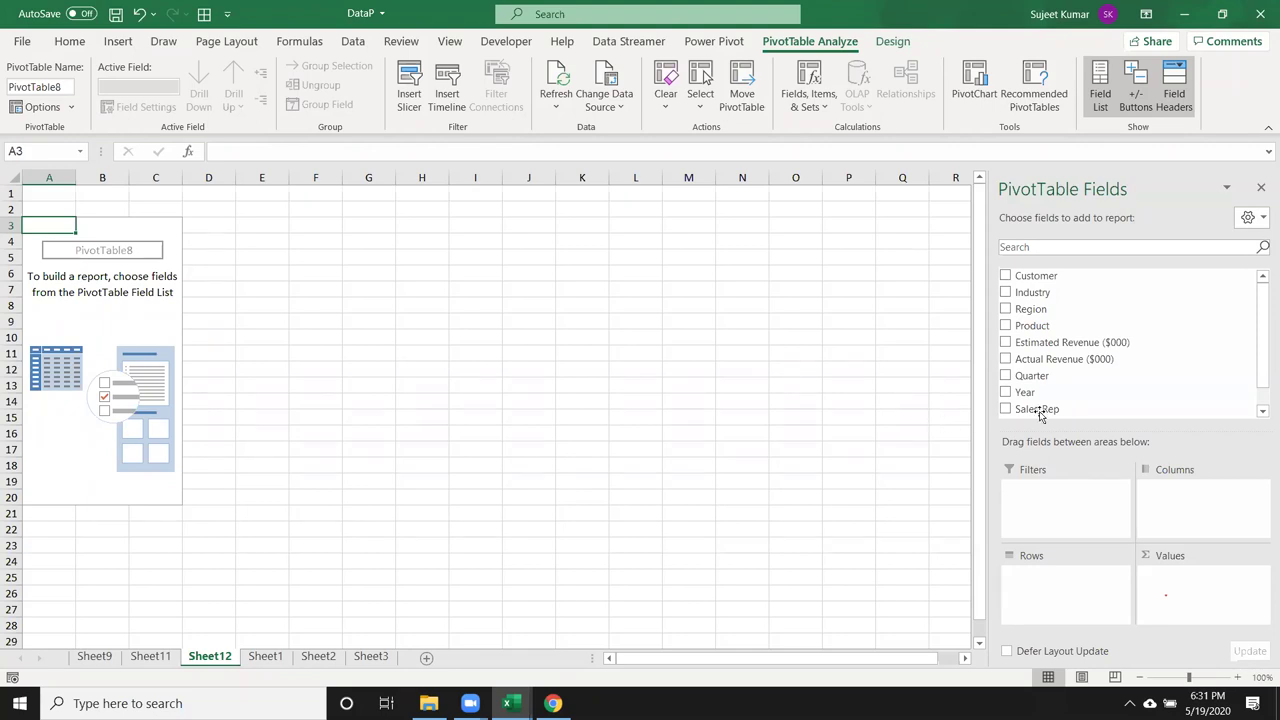
- Put Quarter in Rows and sum Actual Revenue ($000) in Values, then select the Q1–Q4 rows
{"action": "left_click_drag", "start_coordinate": [1032, 375], "coordinate": [1076, 604]}
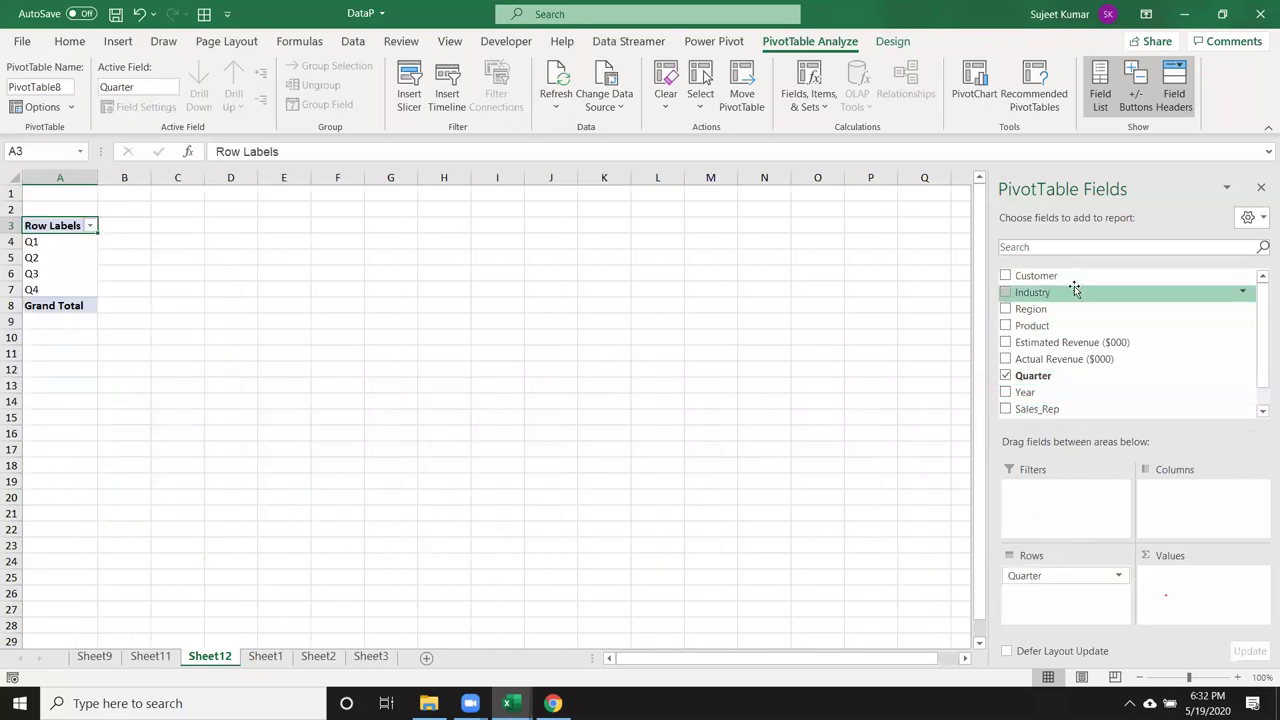
{"action": "left_click_drag", "start_coordinate": [1085, 358], "coordinate": [1232, 608]}
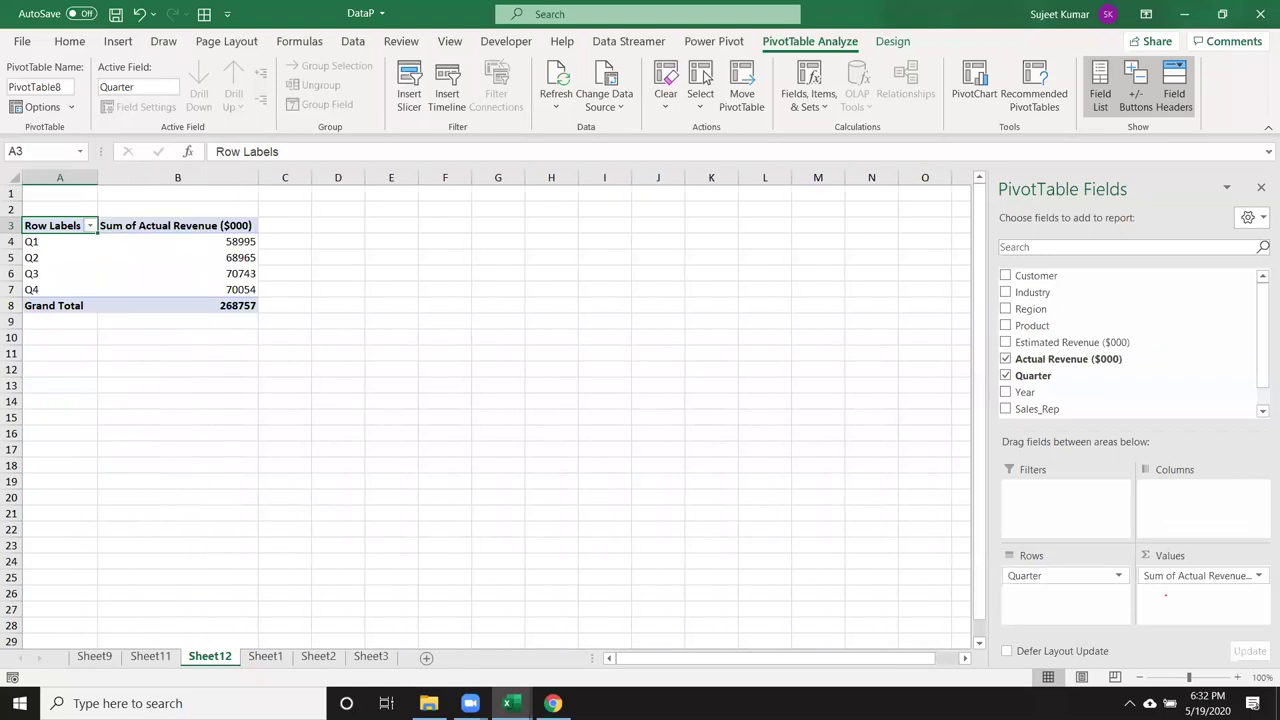
{"action": "mouse_move", "coordinate": [428, 703]}
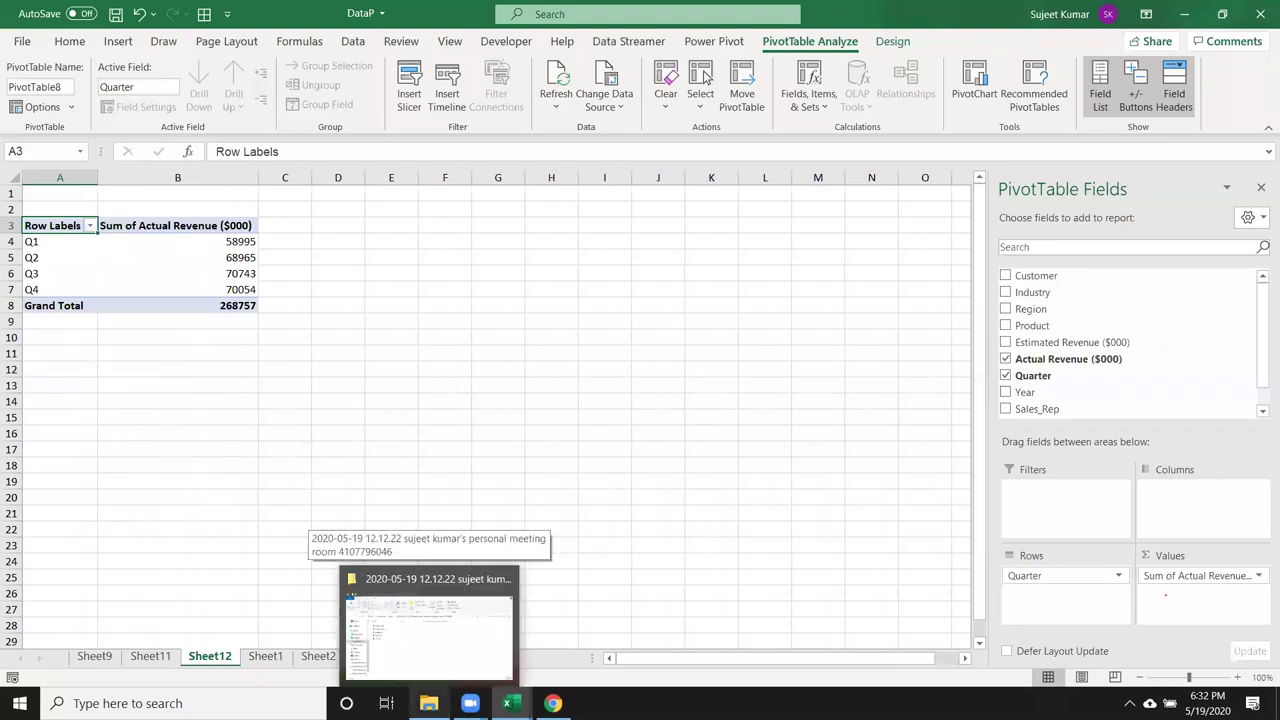
{"action": "left_click_drag", "start_coordinate": [242, 242], "coordinate": [114, 230]}
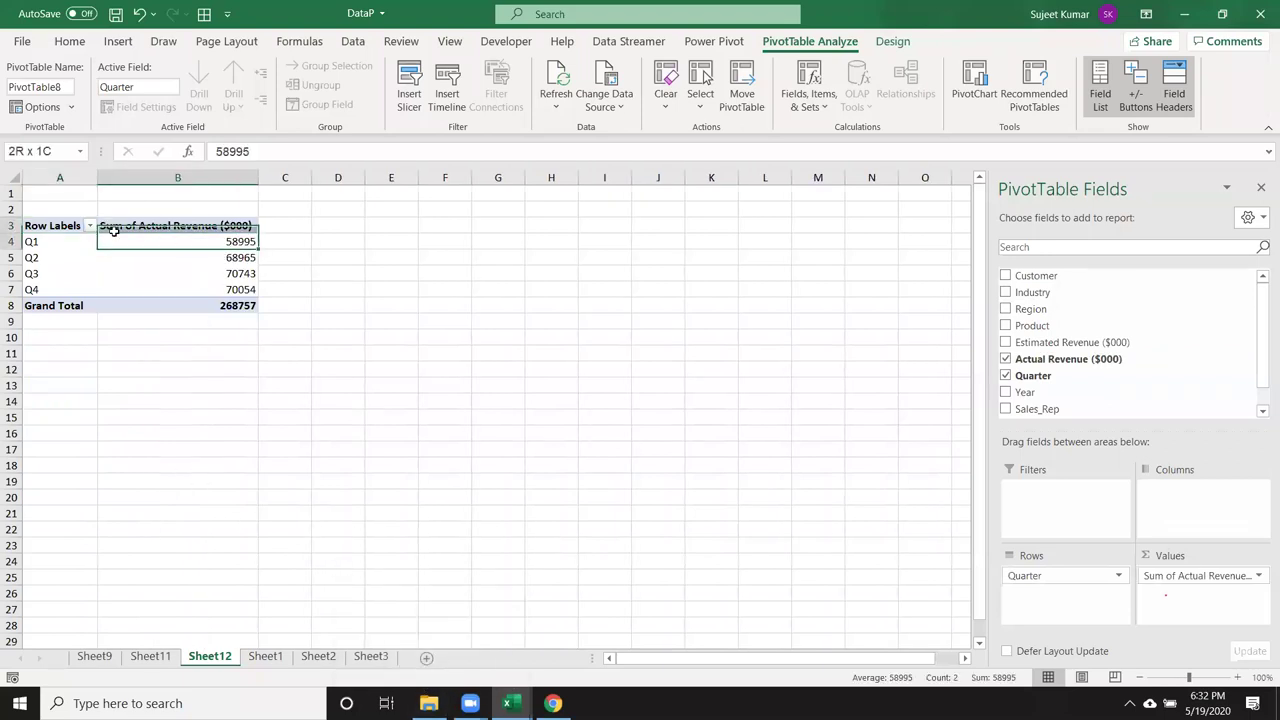
{"action": "left_click", "coordinate": [57, 240]}
{"action": "left_click", "coordinate": [35, 290]}
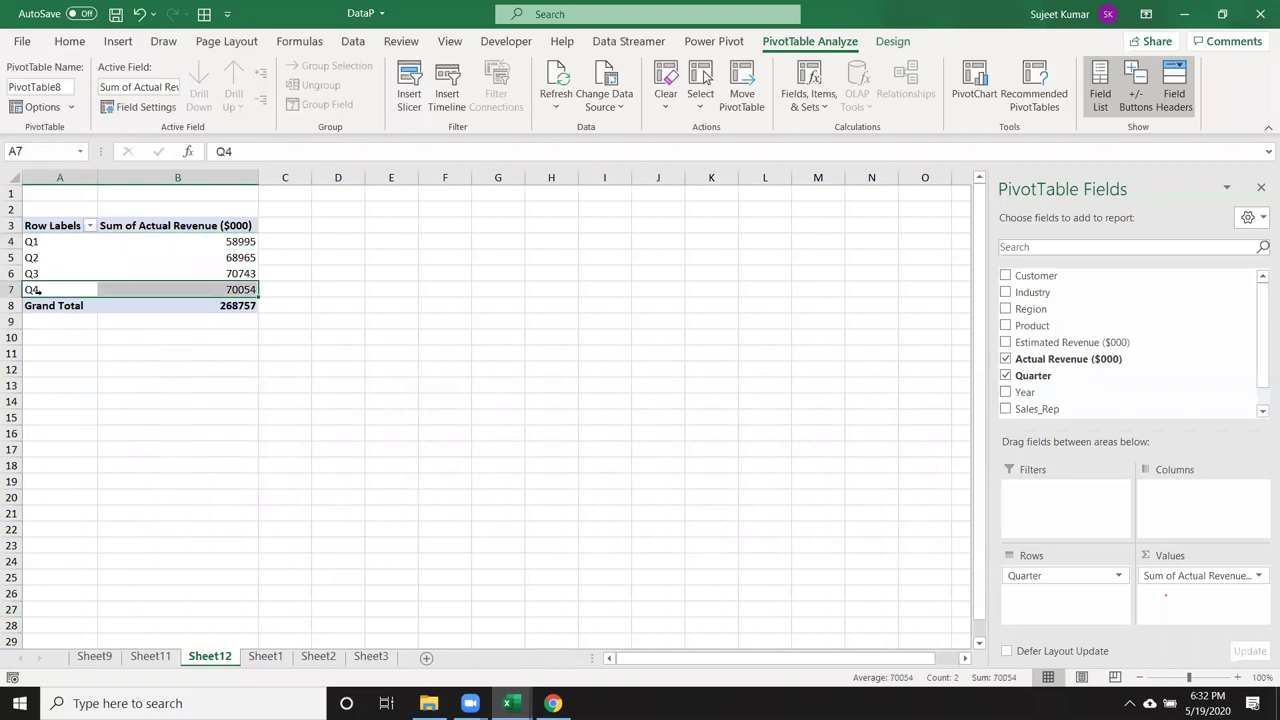
{"action": "left_click", "coordinate": [22, 241], "text": "ctrl"}
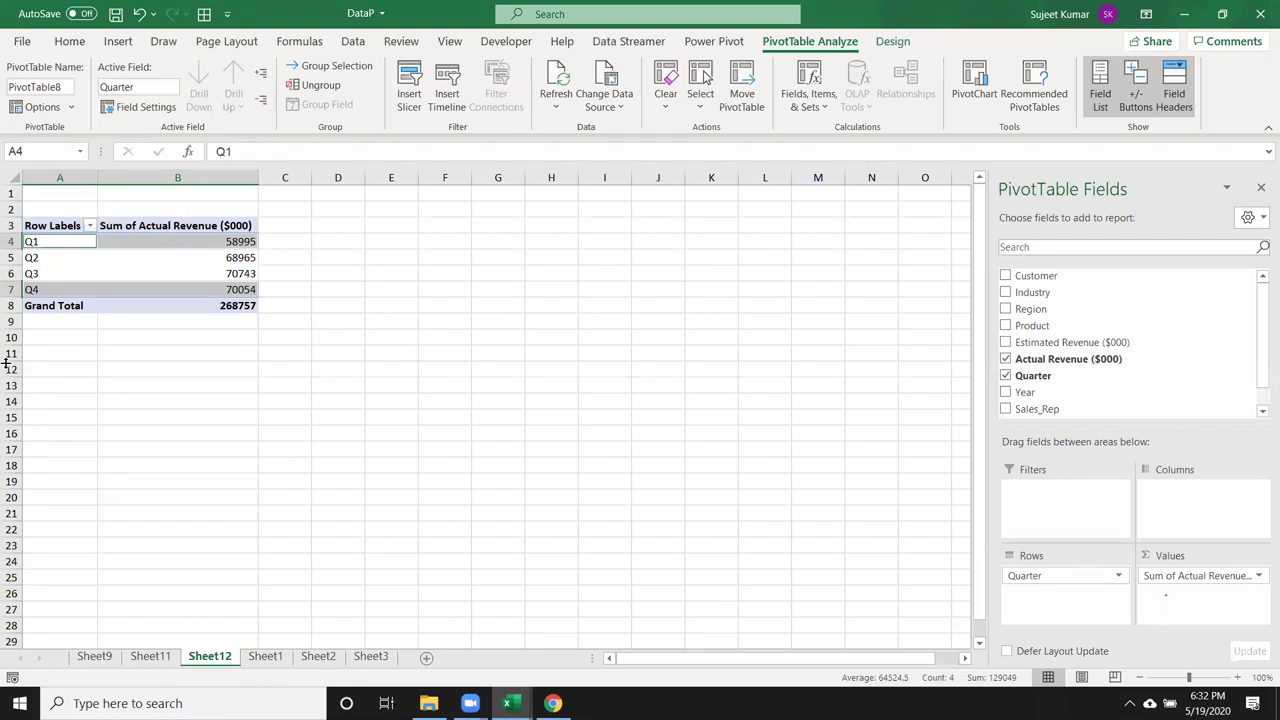
- Deselect the pivot to hide the field list, leaving Q1–Q4 totals summing to 268757
{"action": "left_click", "coordinate": [374, 263]}
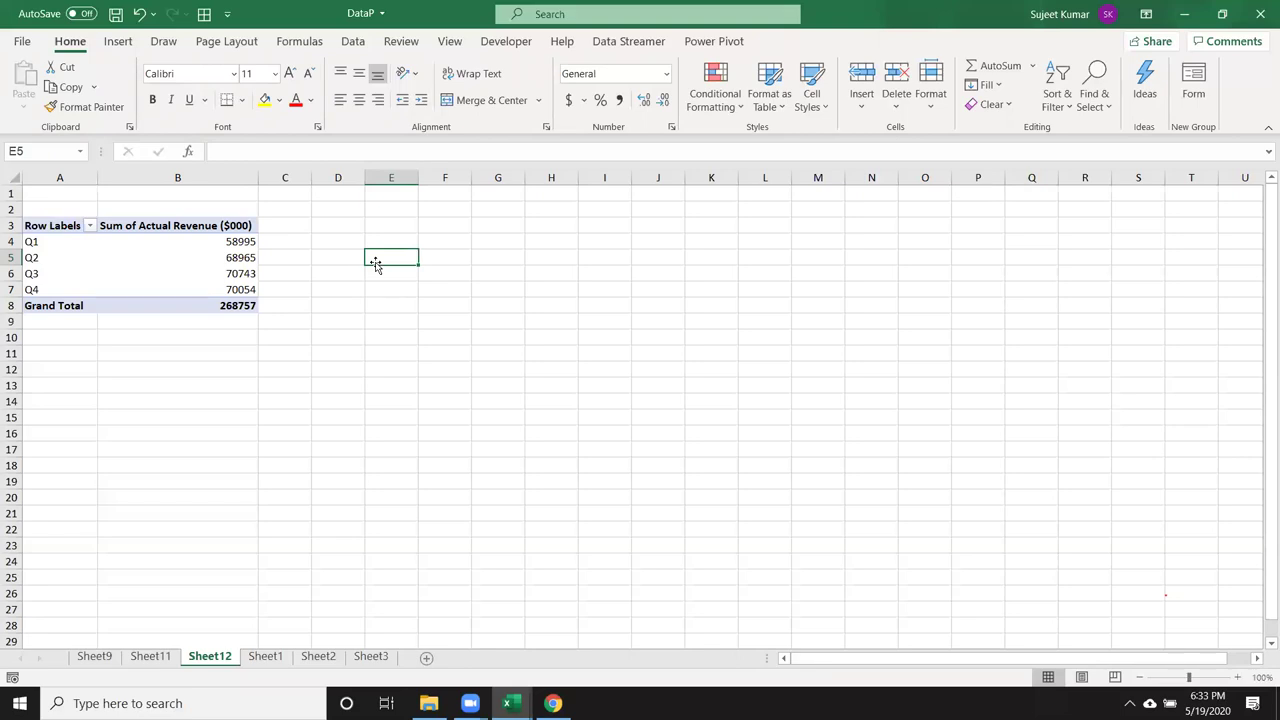
{"action": "left_click", "coordinate": [490, 265]}
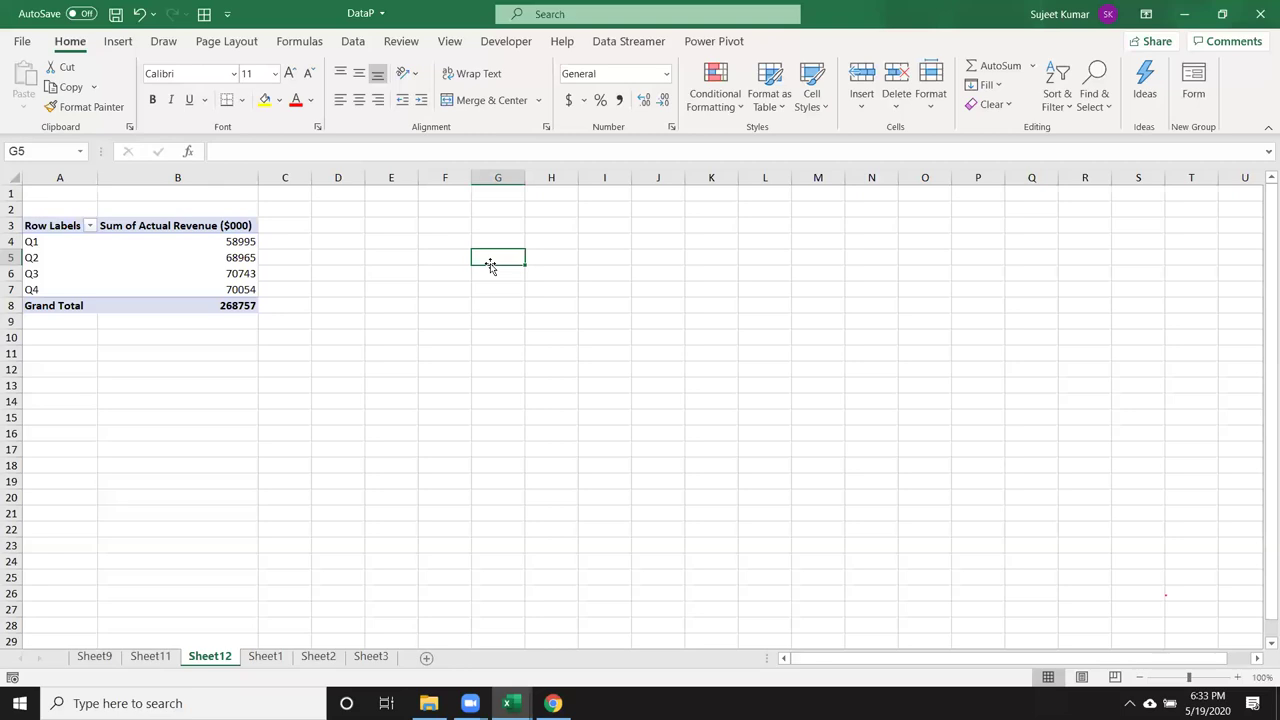
{"action": "type", "text": "3.50"}
{"action": "key", "text": "BackSpace"}
{"action": "key", "text": "BackSpace"}
{"action": "key", "text": "BackSpace"}
{"action": "type", "text": "50"}
{"action": "key", "text": "ctrl+Return"}
{"action": "key", "text": "Up"}
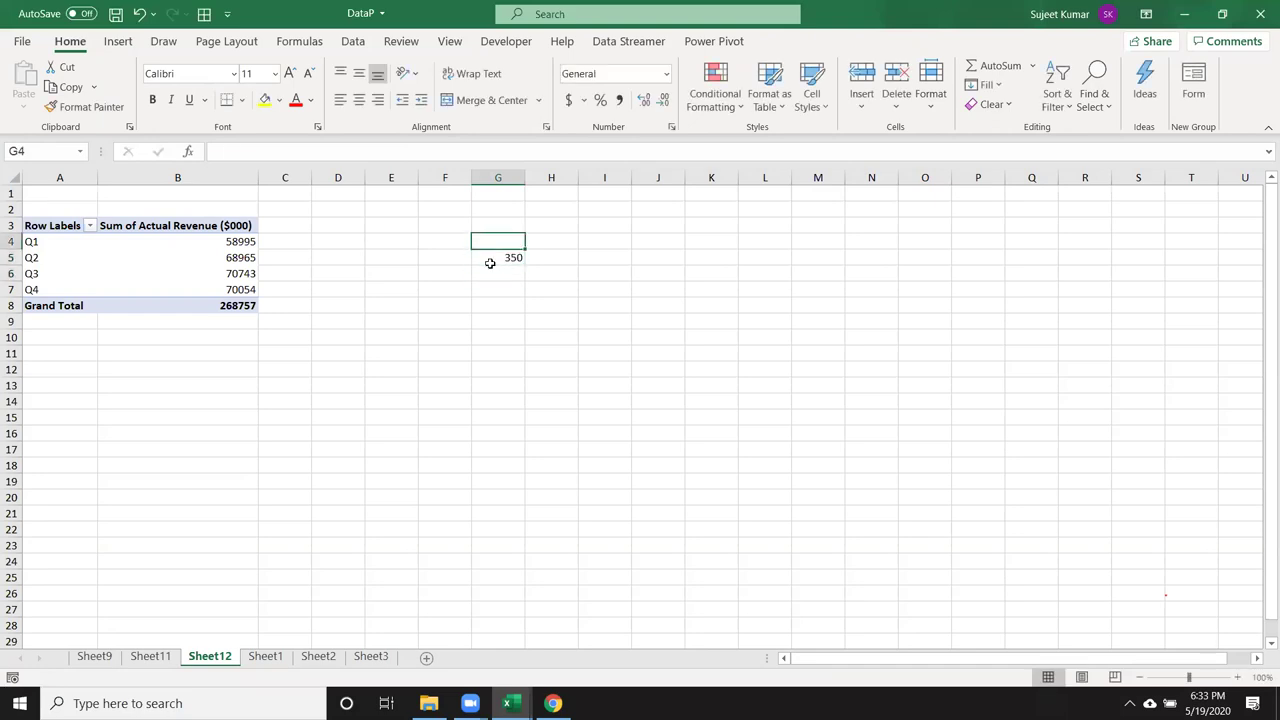
{"action": "key", "text": "Down"}
{"action": "key", "text": "Right"}
{"action": "type", "text": "PD"}
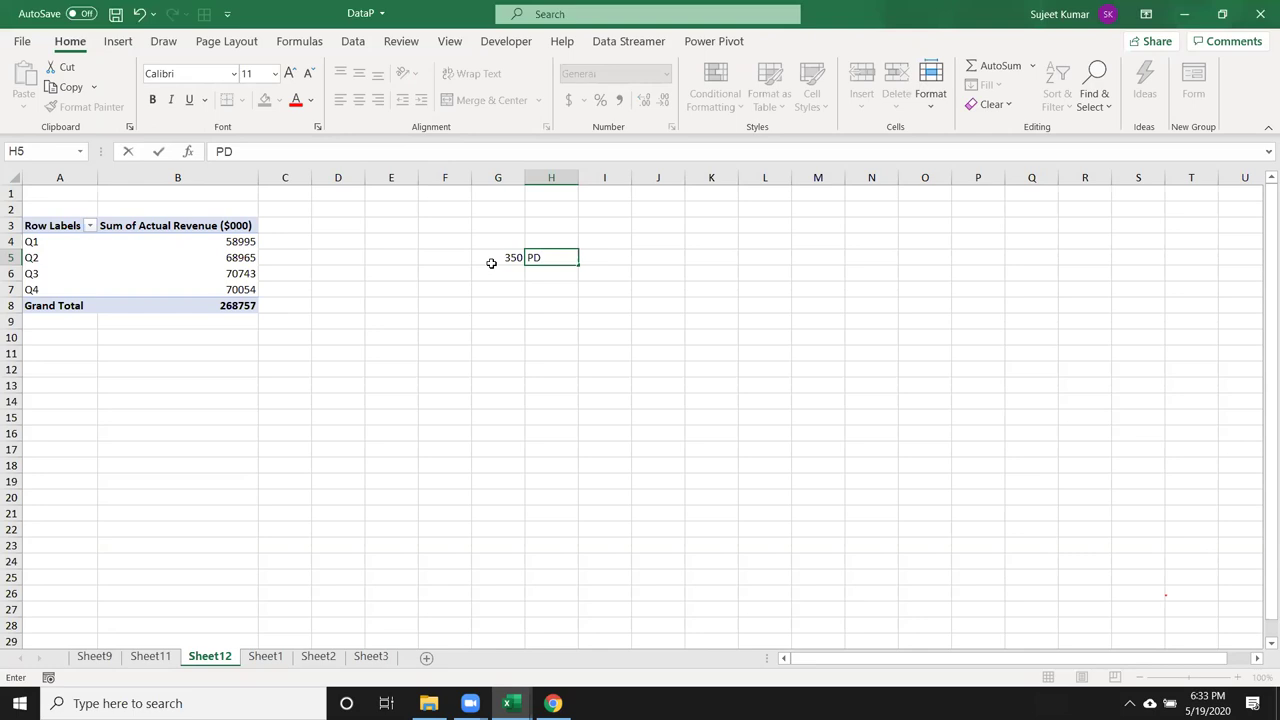
{"action": "key", "text": "Return"}
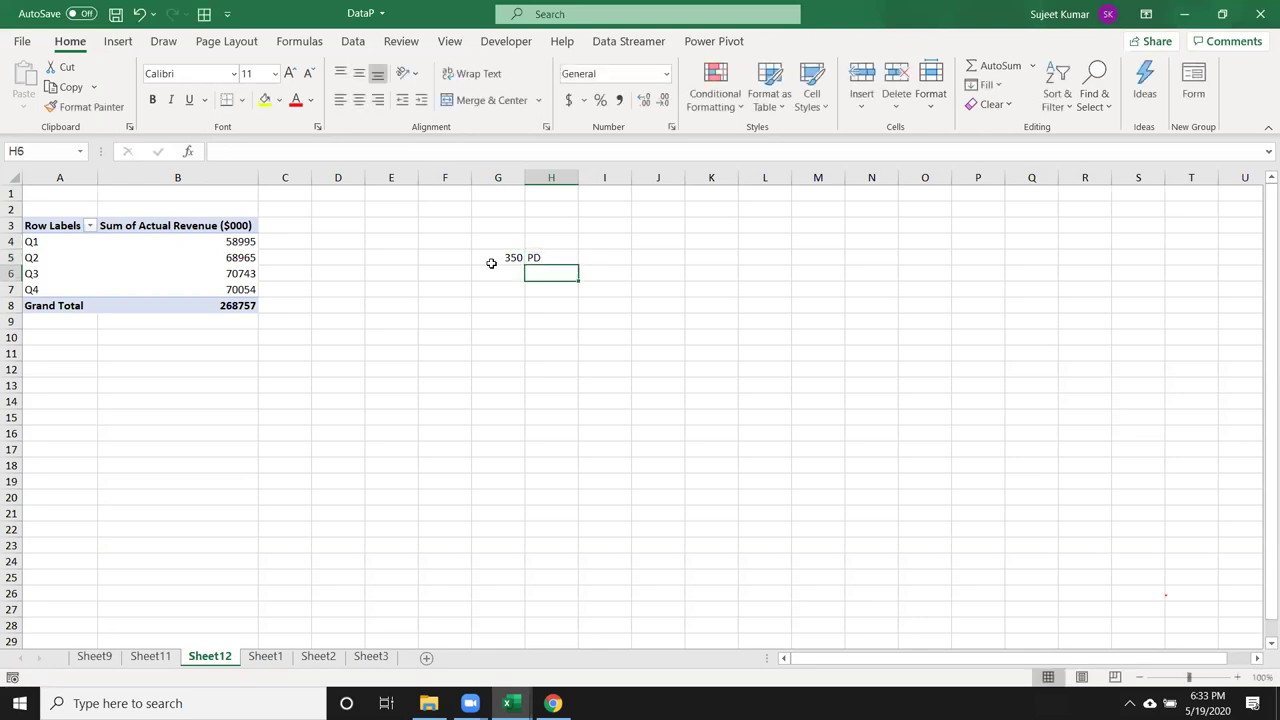
{"action": "key", "text": "Up"}
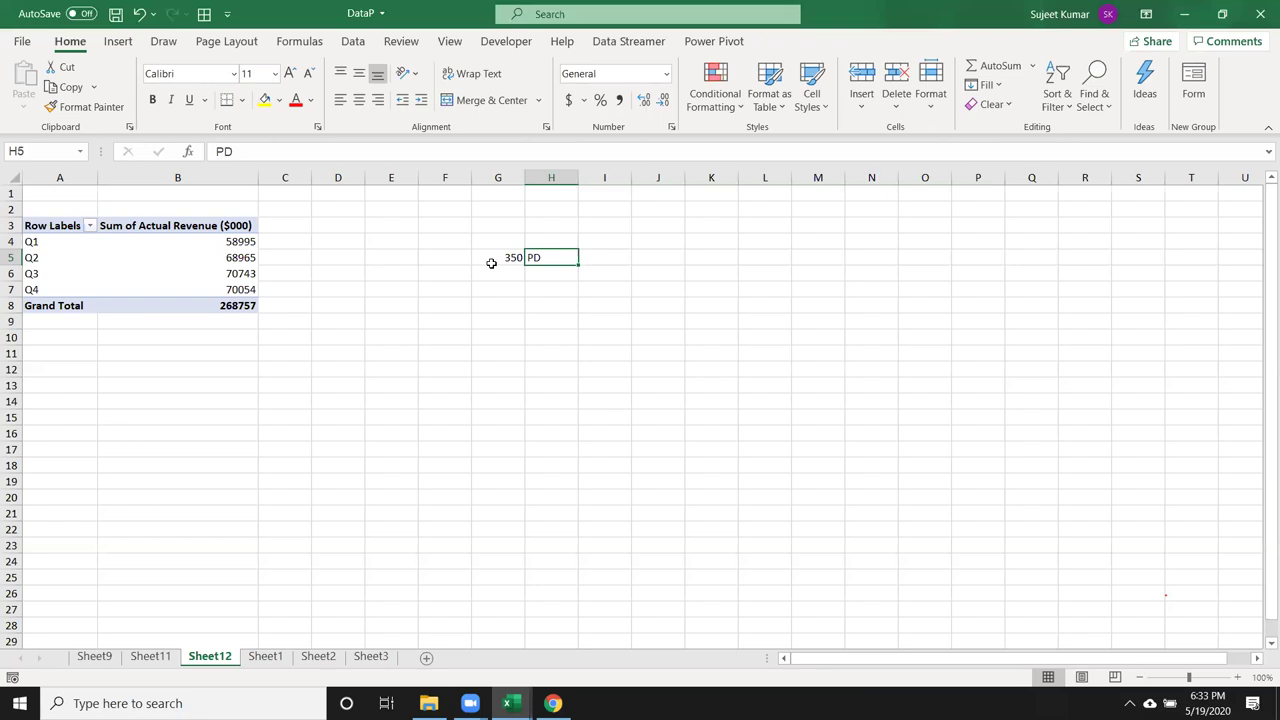
{"action": "key", "text": "Down"}
{"action": "key", "text": "Left"}
{"action": "type", "text": "200"}
{"action": "key", "text": "Right"}
{"action": "type", "text": "2-3"}
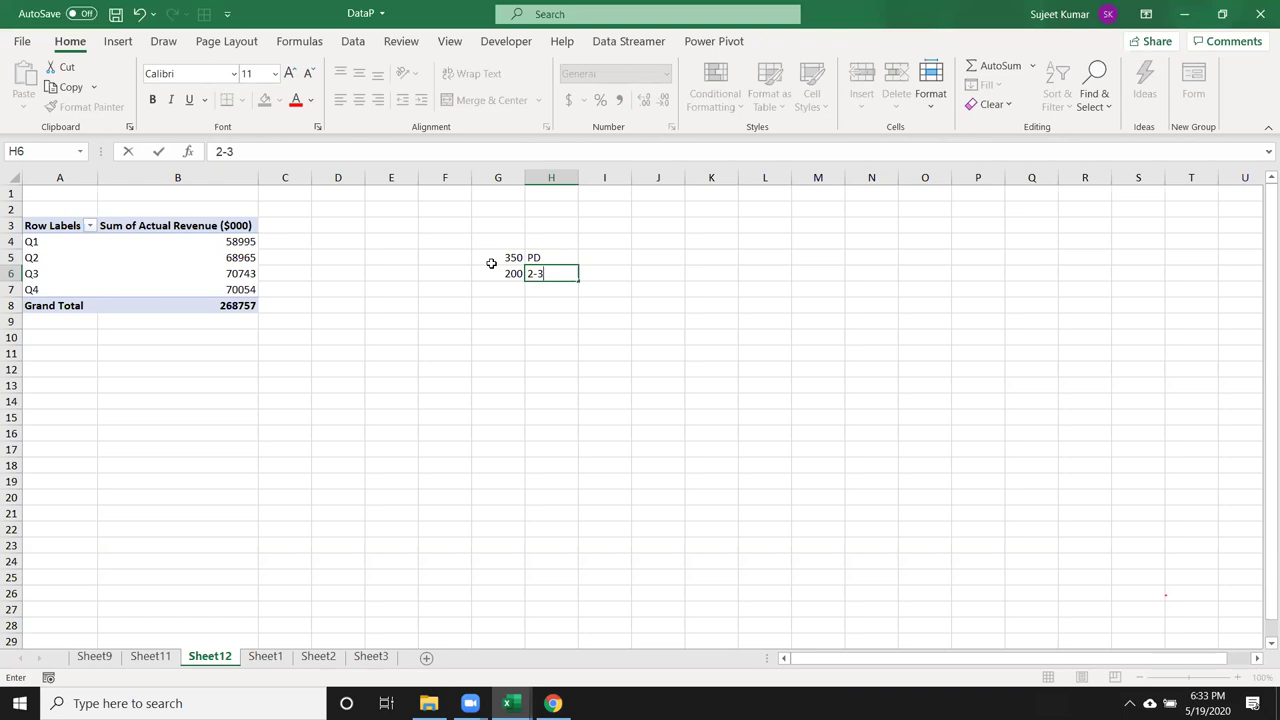
{"action": "key", "text": "Escape"}
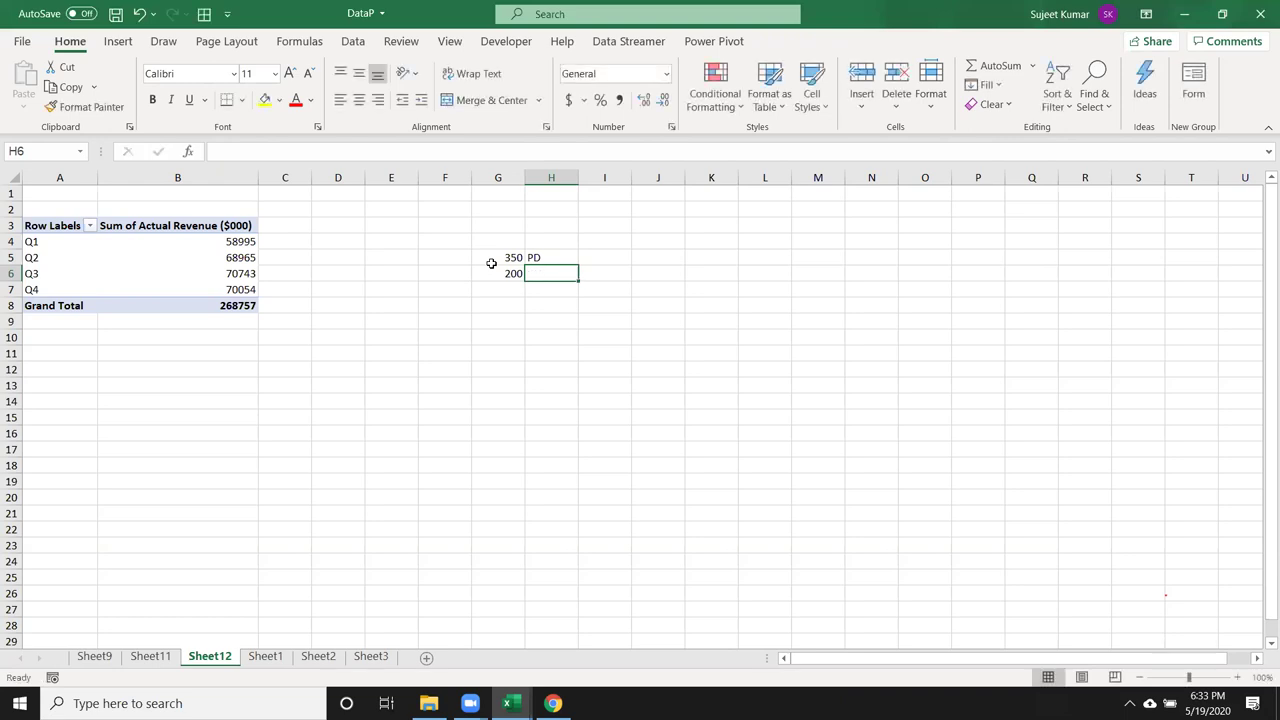
{"action": "left_click", "coordinate": [491, 270]}
{"action": "left_click", "coordinate": [491, 261]}
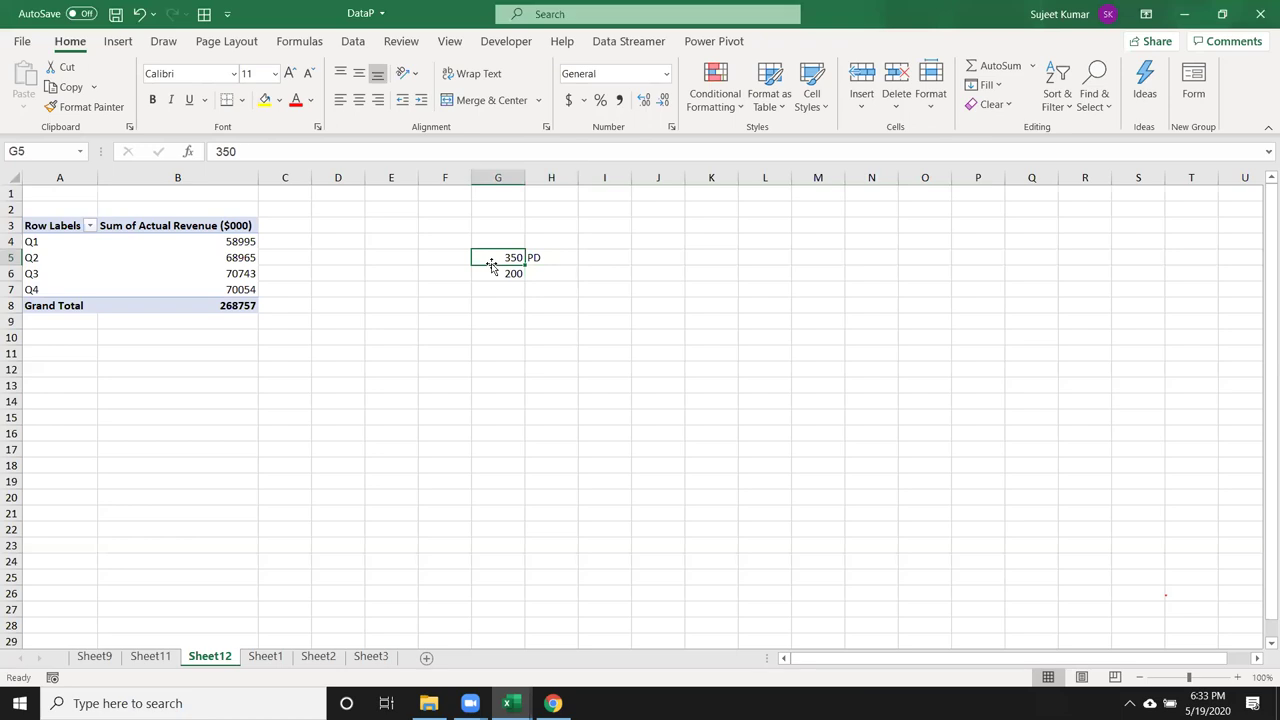
{"action": "key", "text": "shift+Right"}
{"action": "key", "text": "shift+Down"}
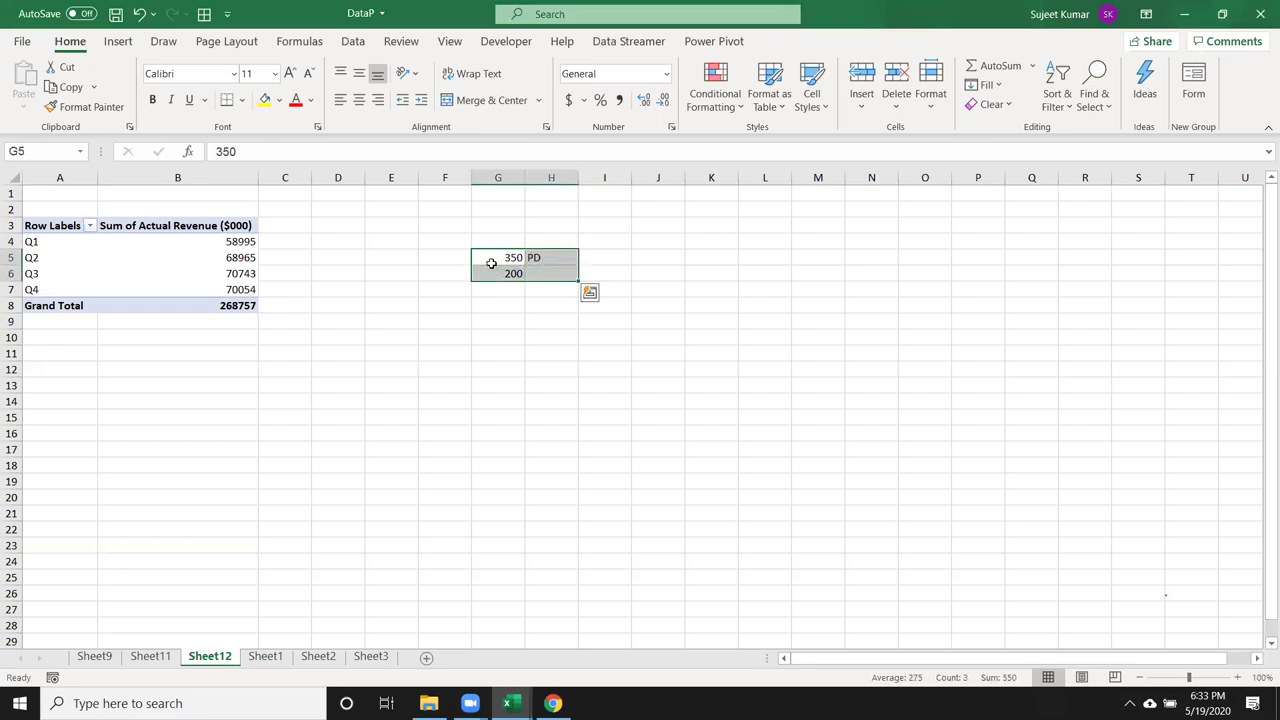
{"action": "key", "text": "Delete"}
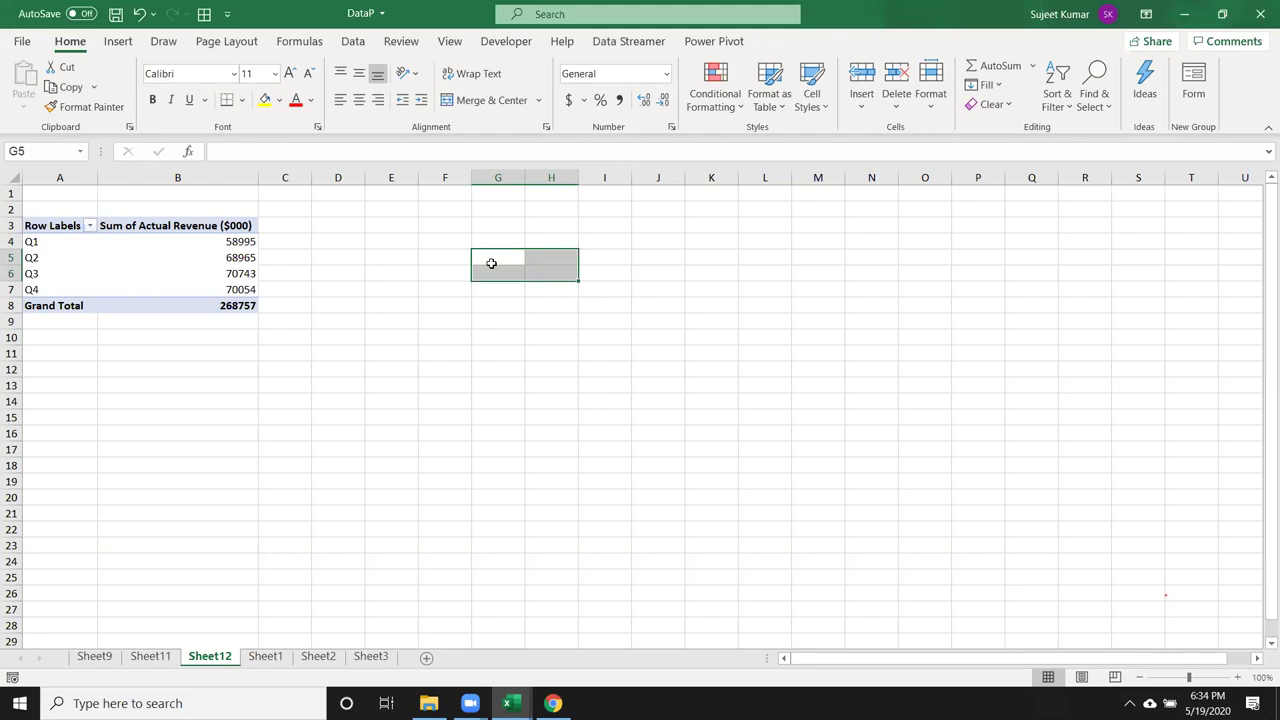